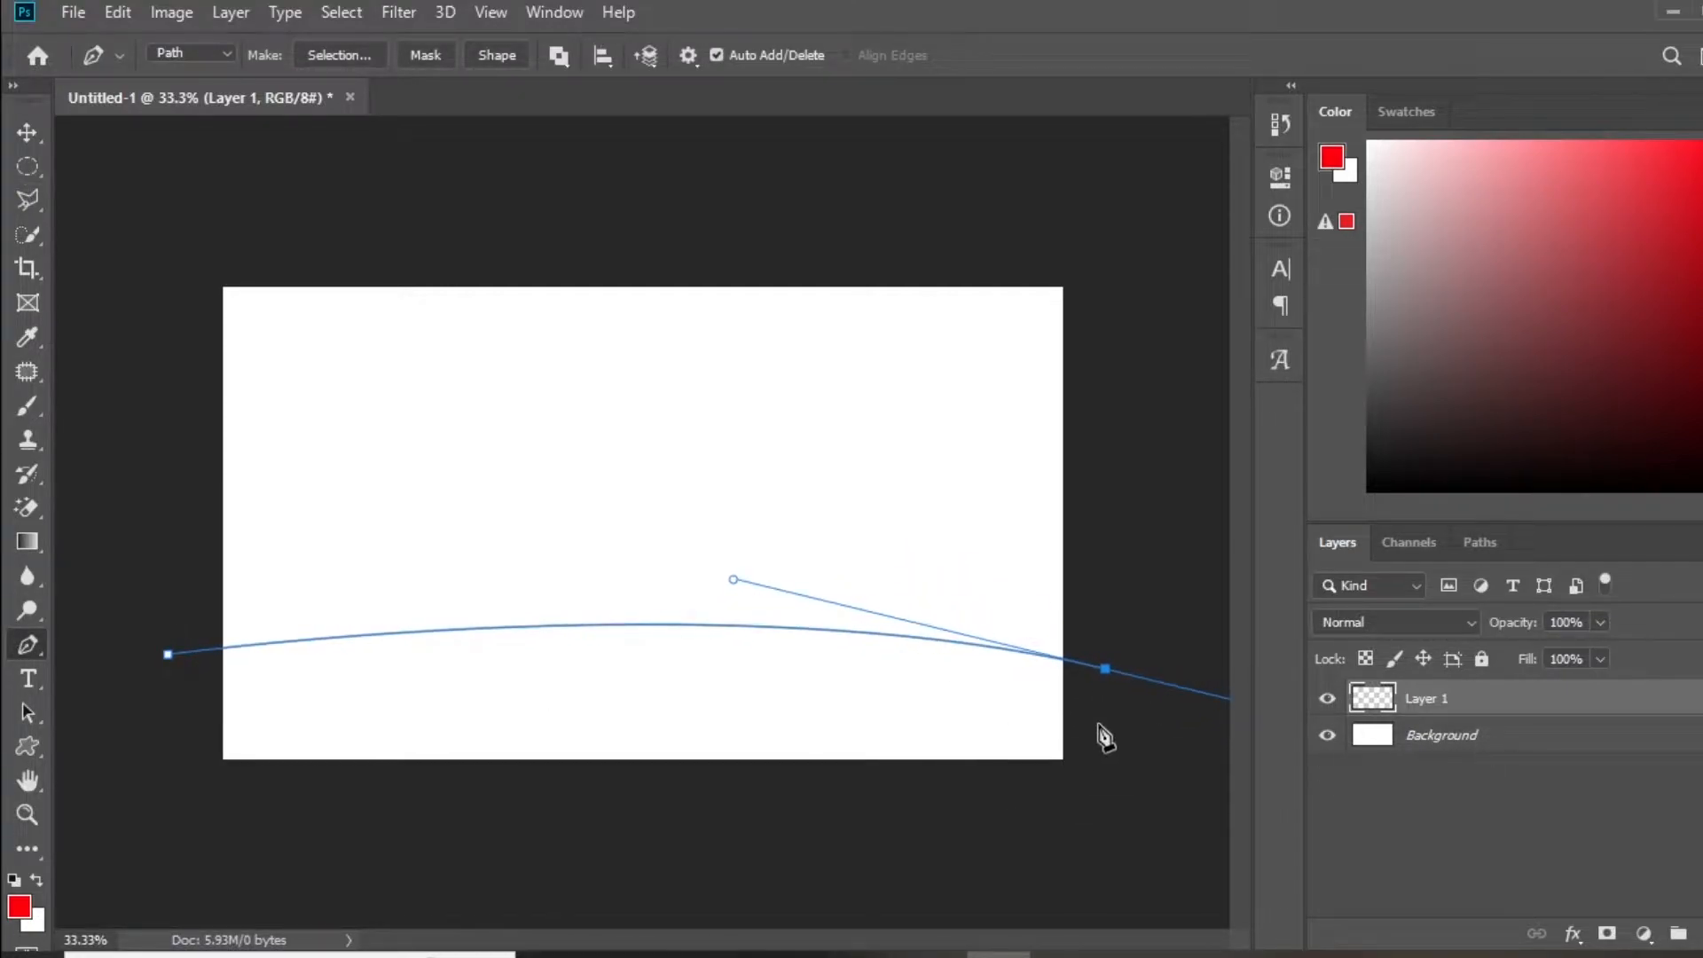
- Close the hill outline around the lower part of the canvas, convert it to a selection and fill it with green
click(169, 655)
key(ctrl+Return)
click(20, 906)
click(954, 721)
click(1271, 476)
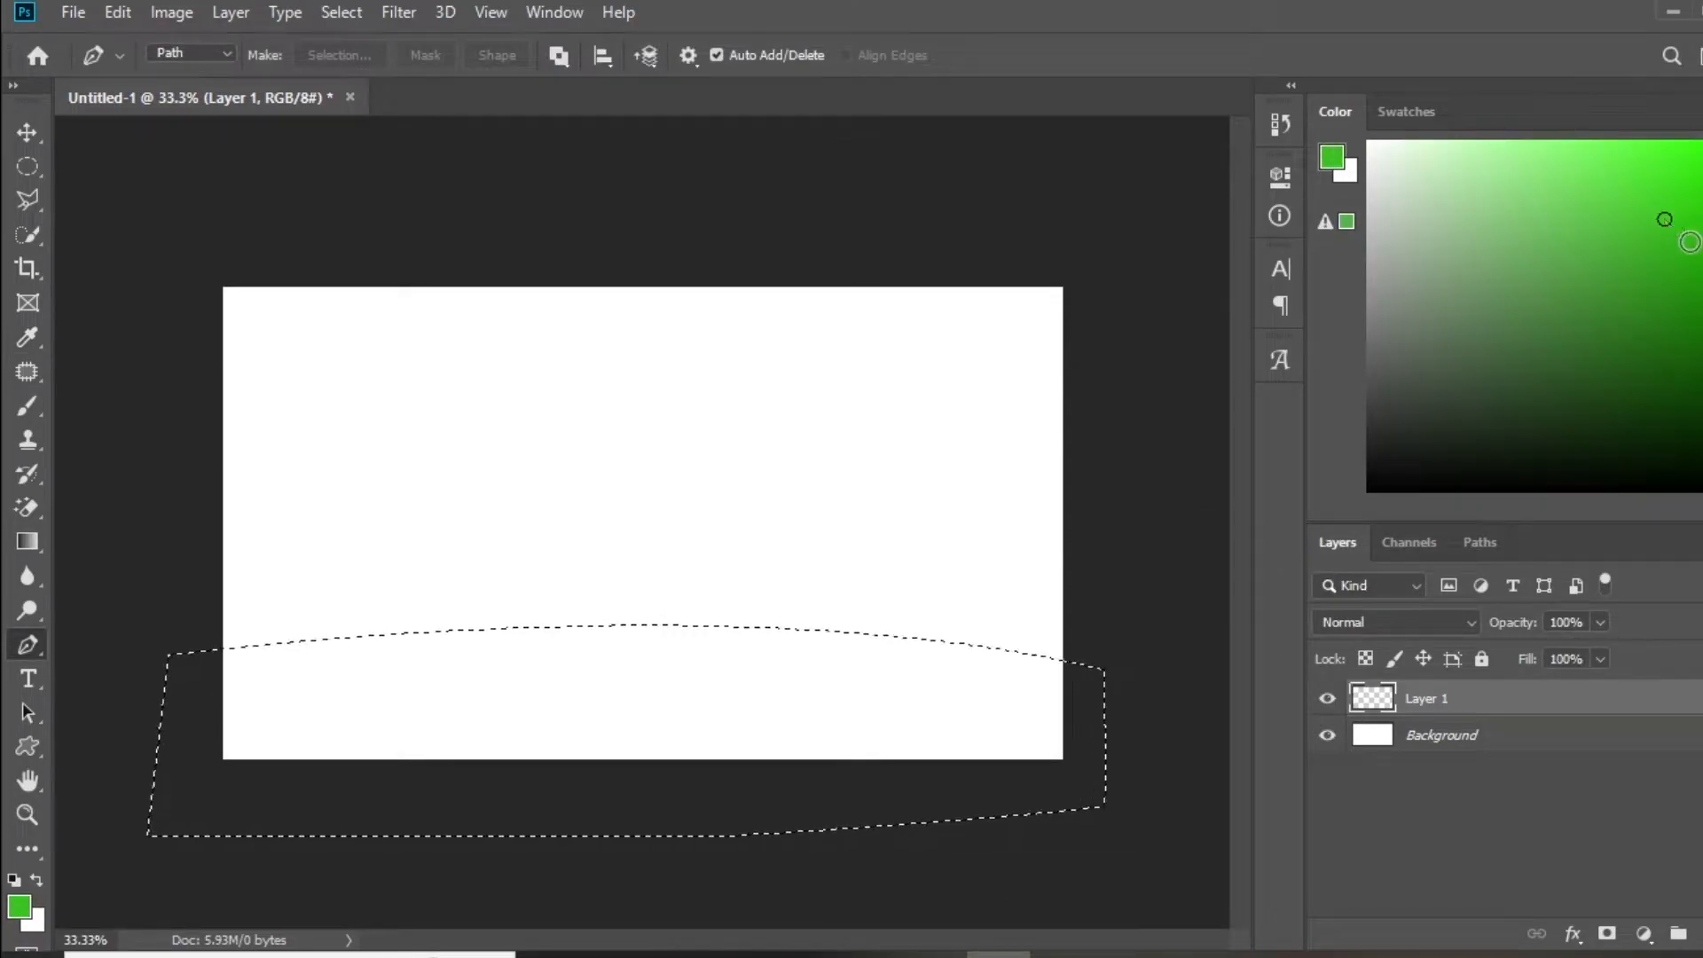
key(alt+BackSpace)
- Refill the hill selection with a darker, slightly yellowish green and clear the selection
click(1702, 267)
key(alt+BackSpace)
mouse_move(1702, 375)
mouse_down()
mouse_move(1702, 360)
mouse_move(1702, 399)
mouse_up()
click(1702, 217)
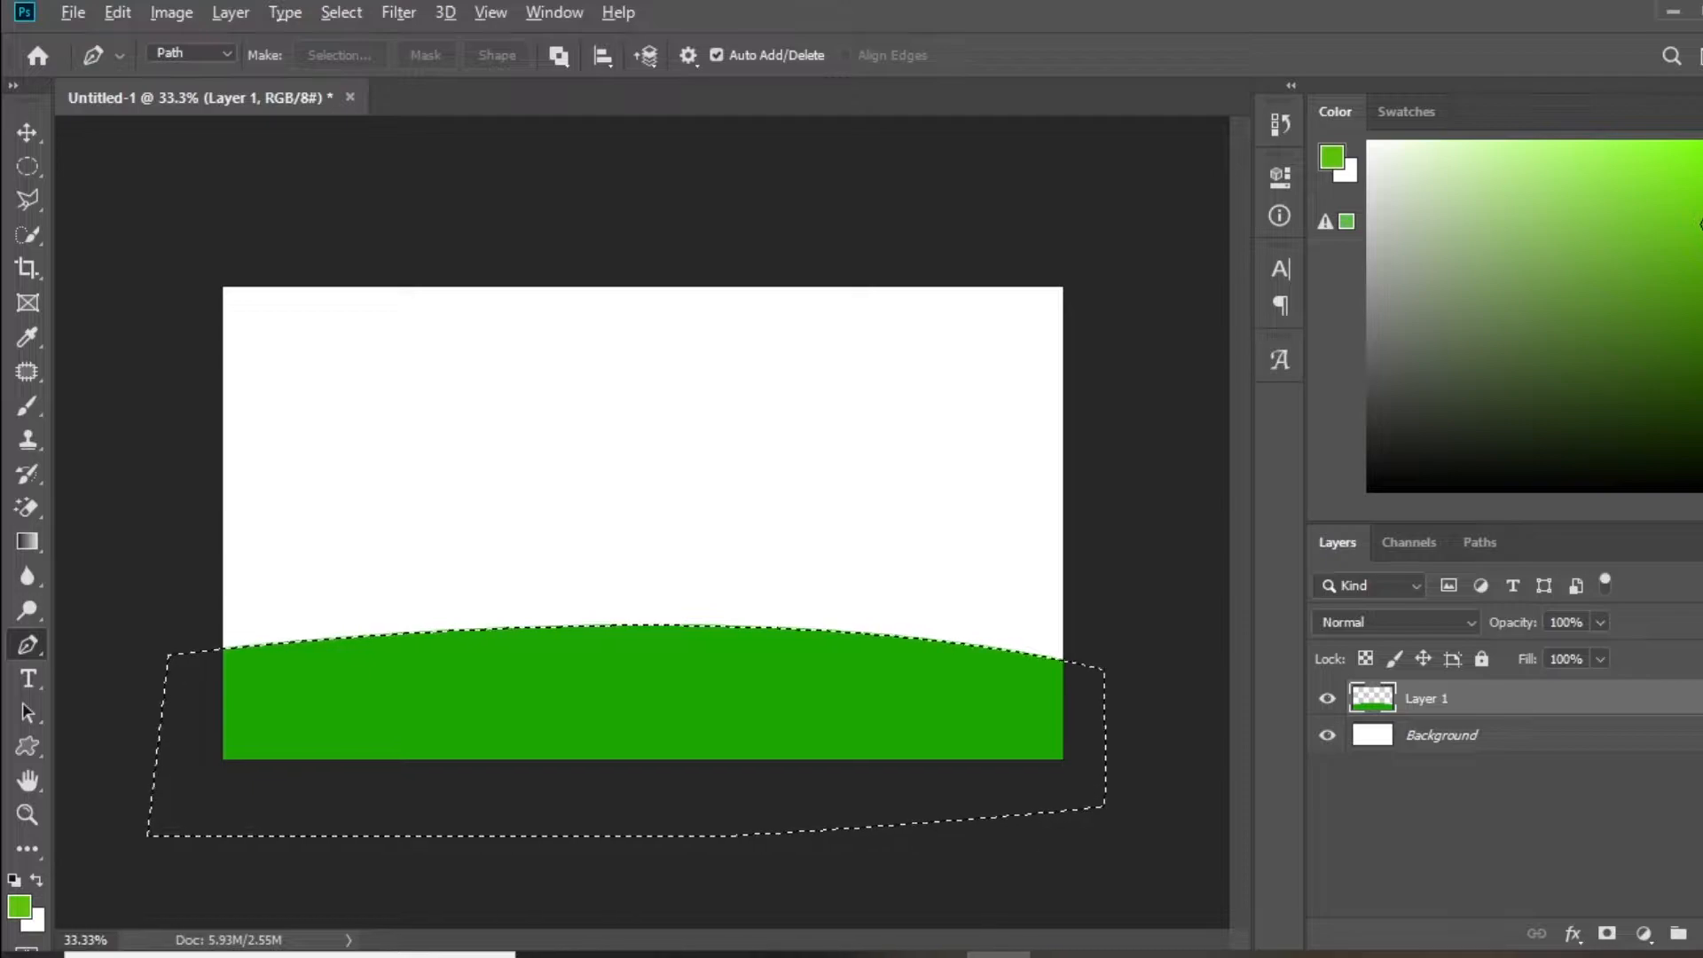
key(alt+BackSpace)
click(1674, 313)
key(alt+BackSpace)
click(1695, 322)
key(alt+BackSpace)
key(ctrl+d)
click(26, 132)
click(155, 155)
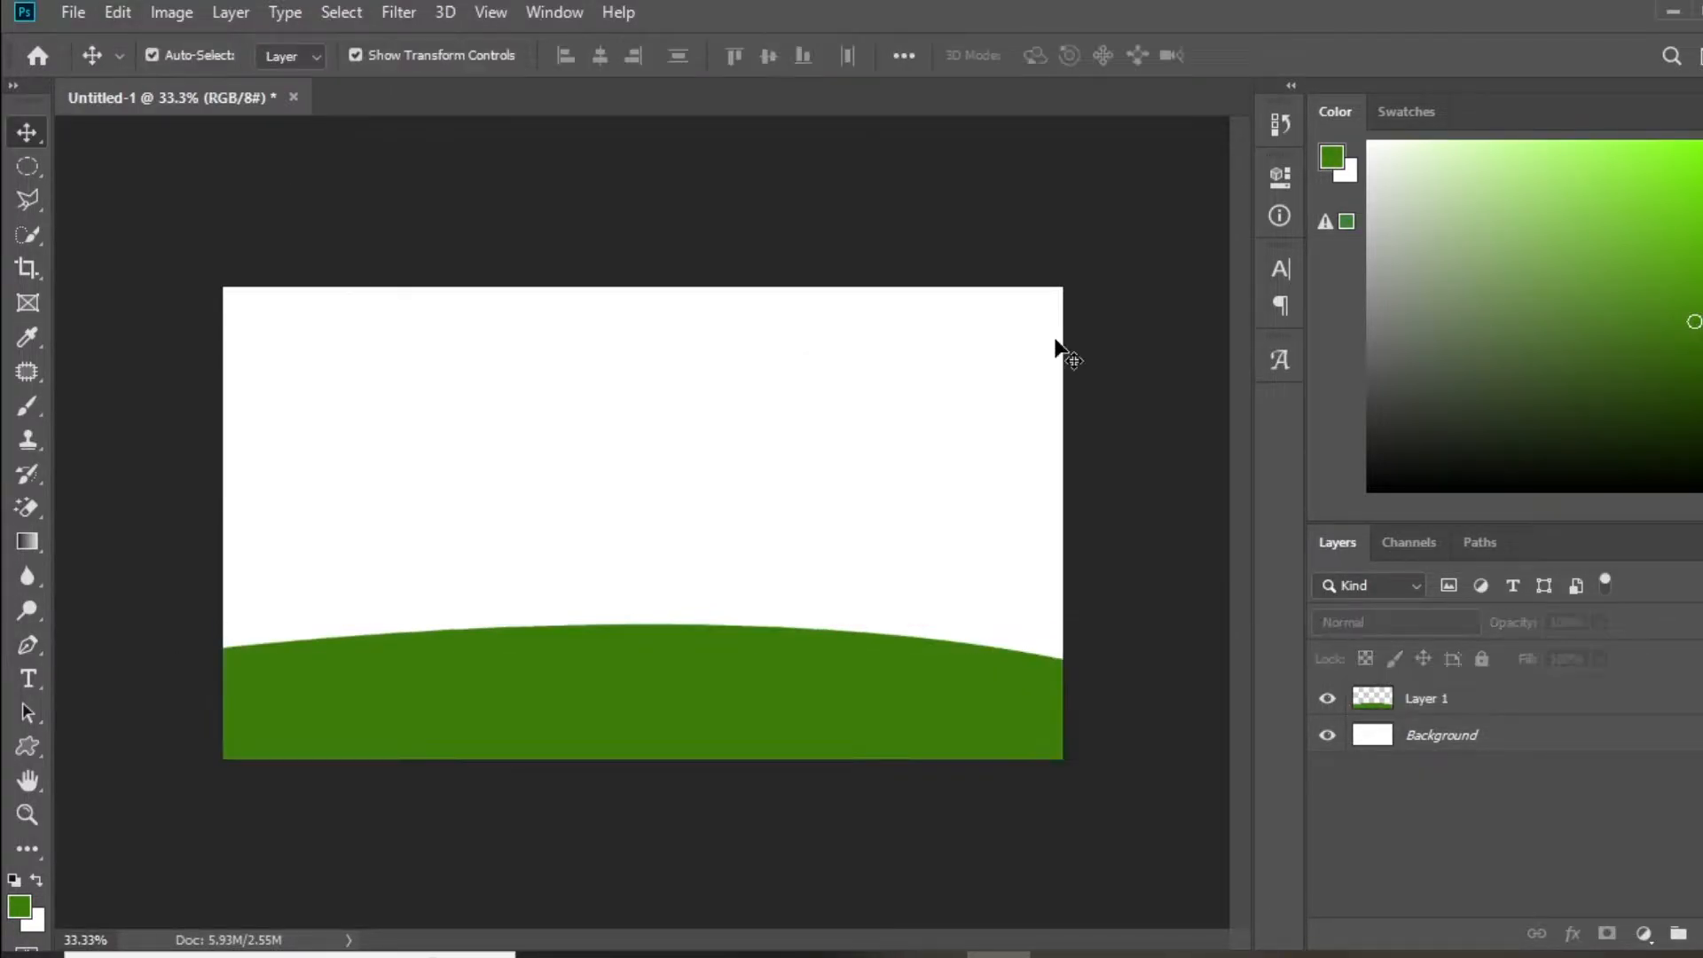
- Stretch the green hill slightly taller from its upper edge
click(631, 651)
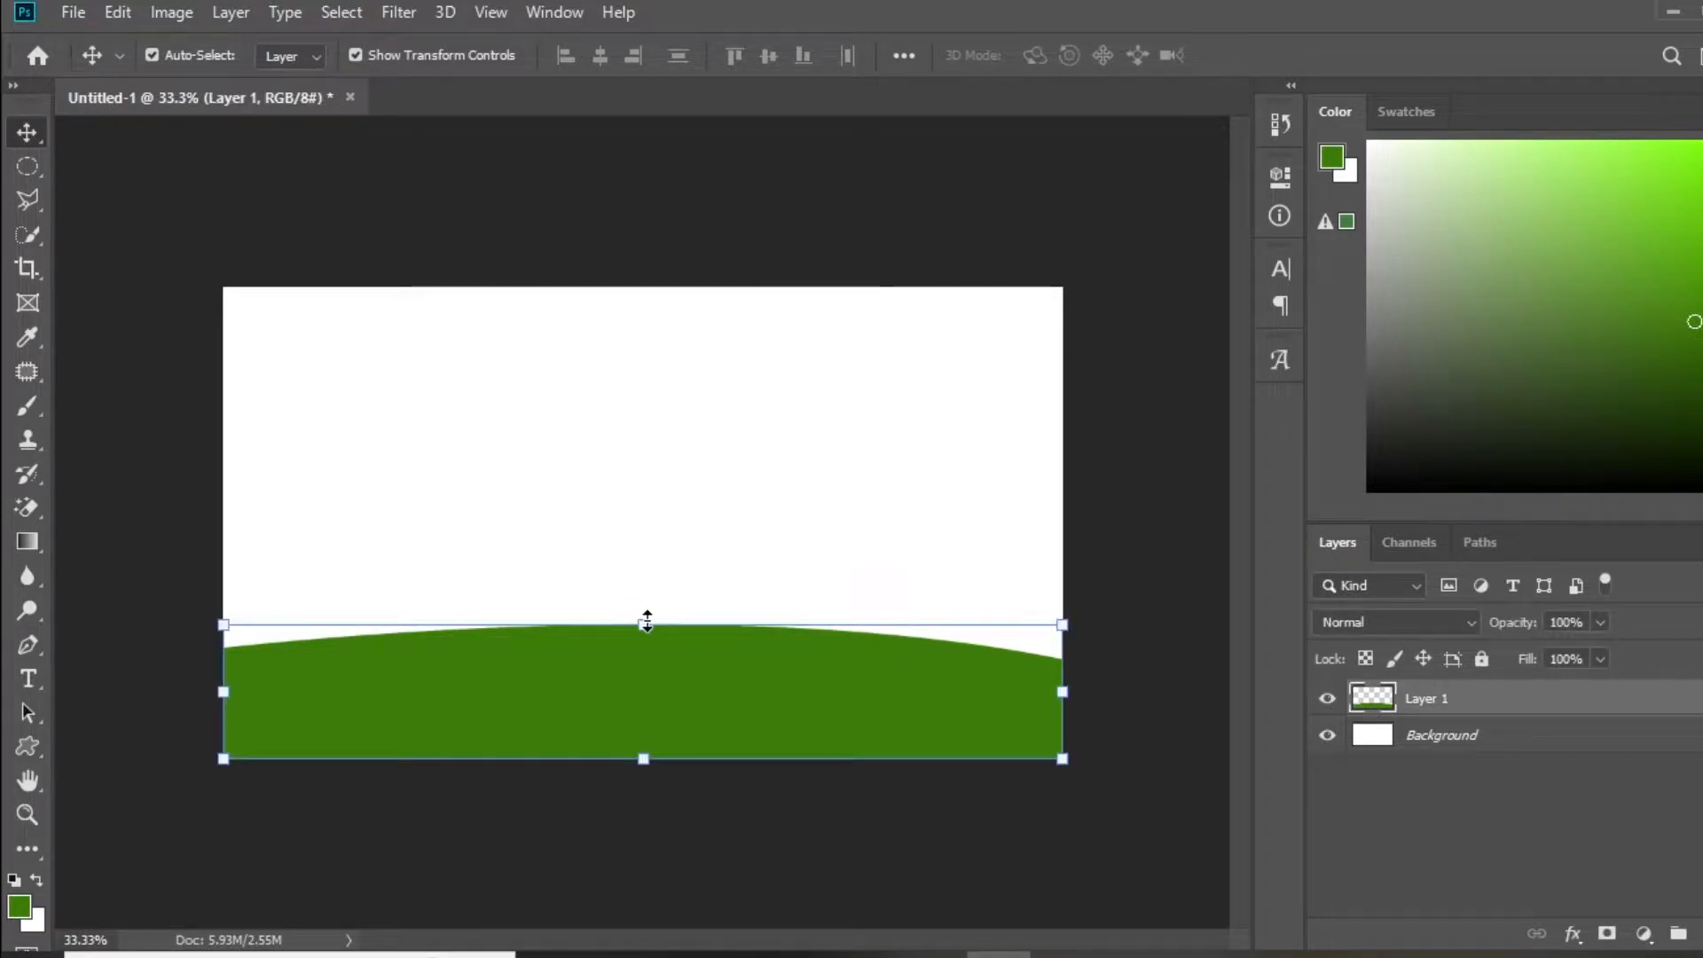
drag(645, 624, 645, 614)
key(ctrl+plus)
drag(318, 533, 302, 257)
key(Return)
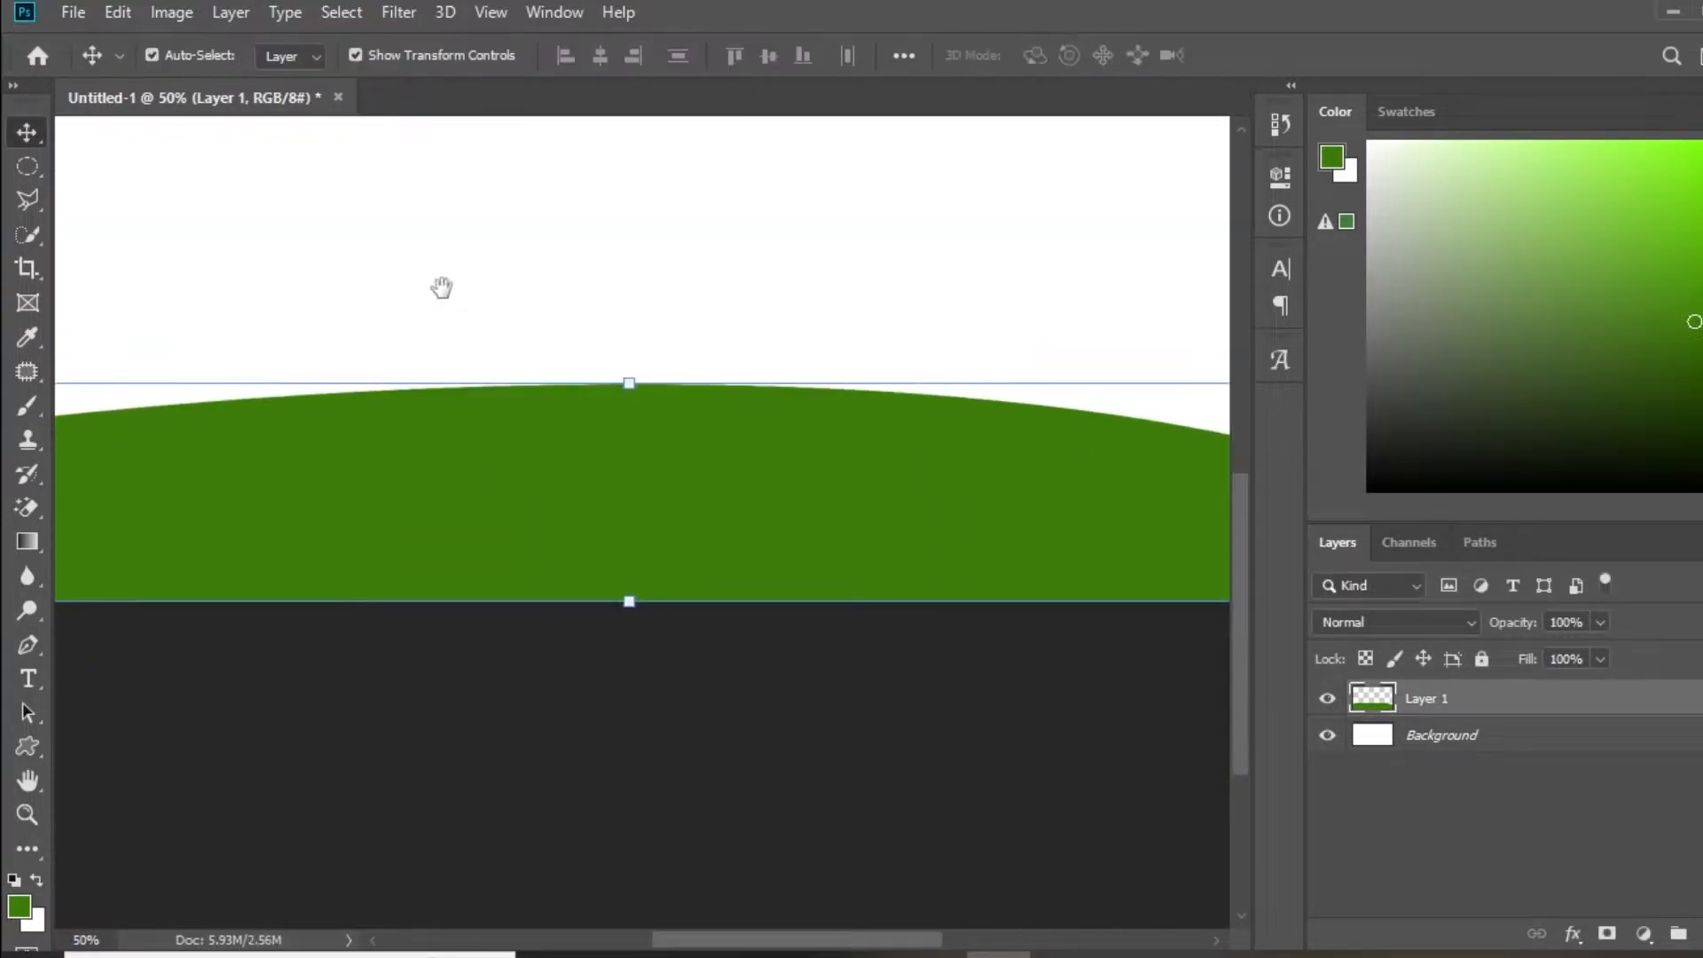
- On a new layer, draw an irregular closed patch in the middle of the hill and fill it with bright yellow-green
key(p)
key(ctrl+shift+alt+n)
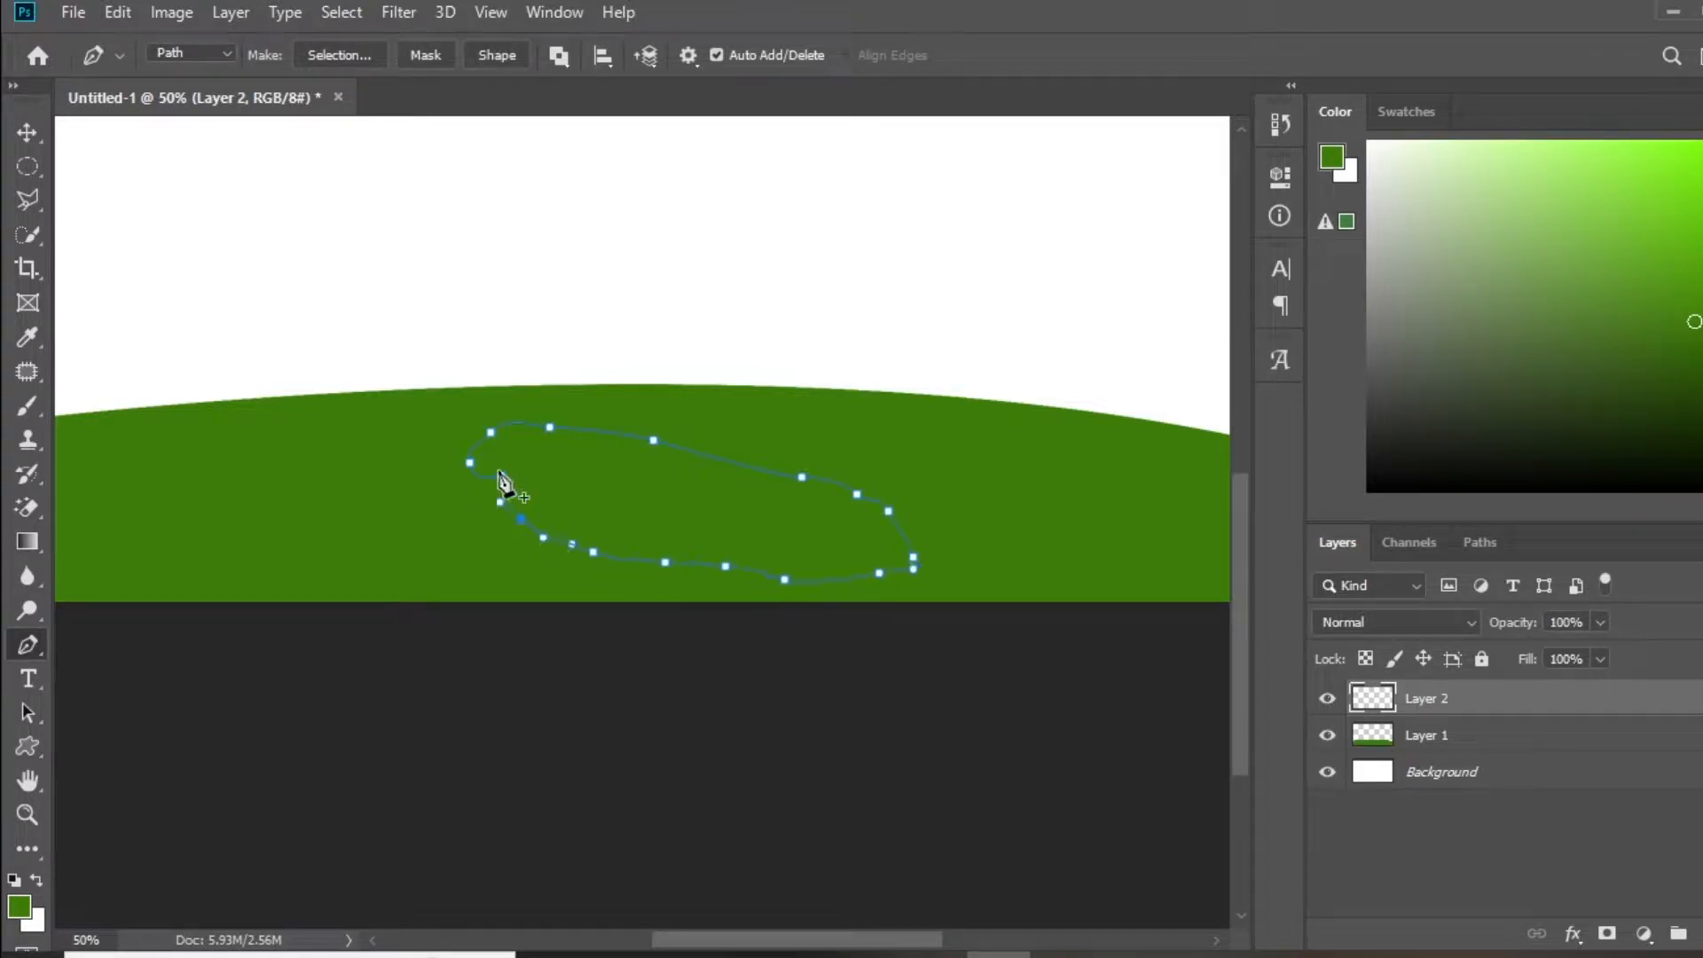
key(ctrl+Return)
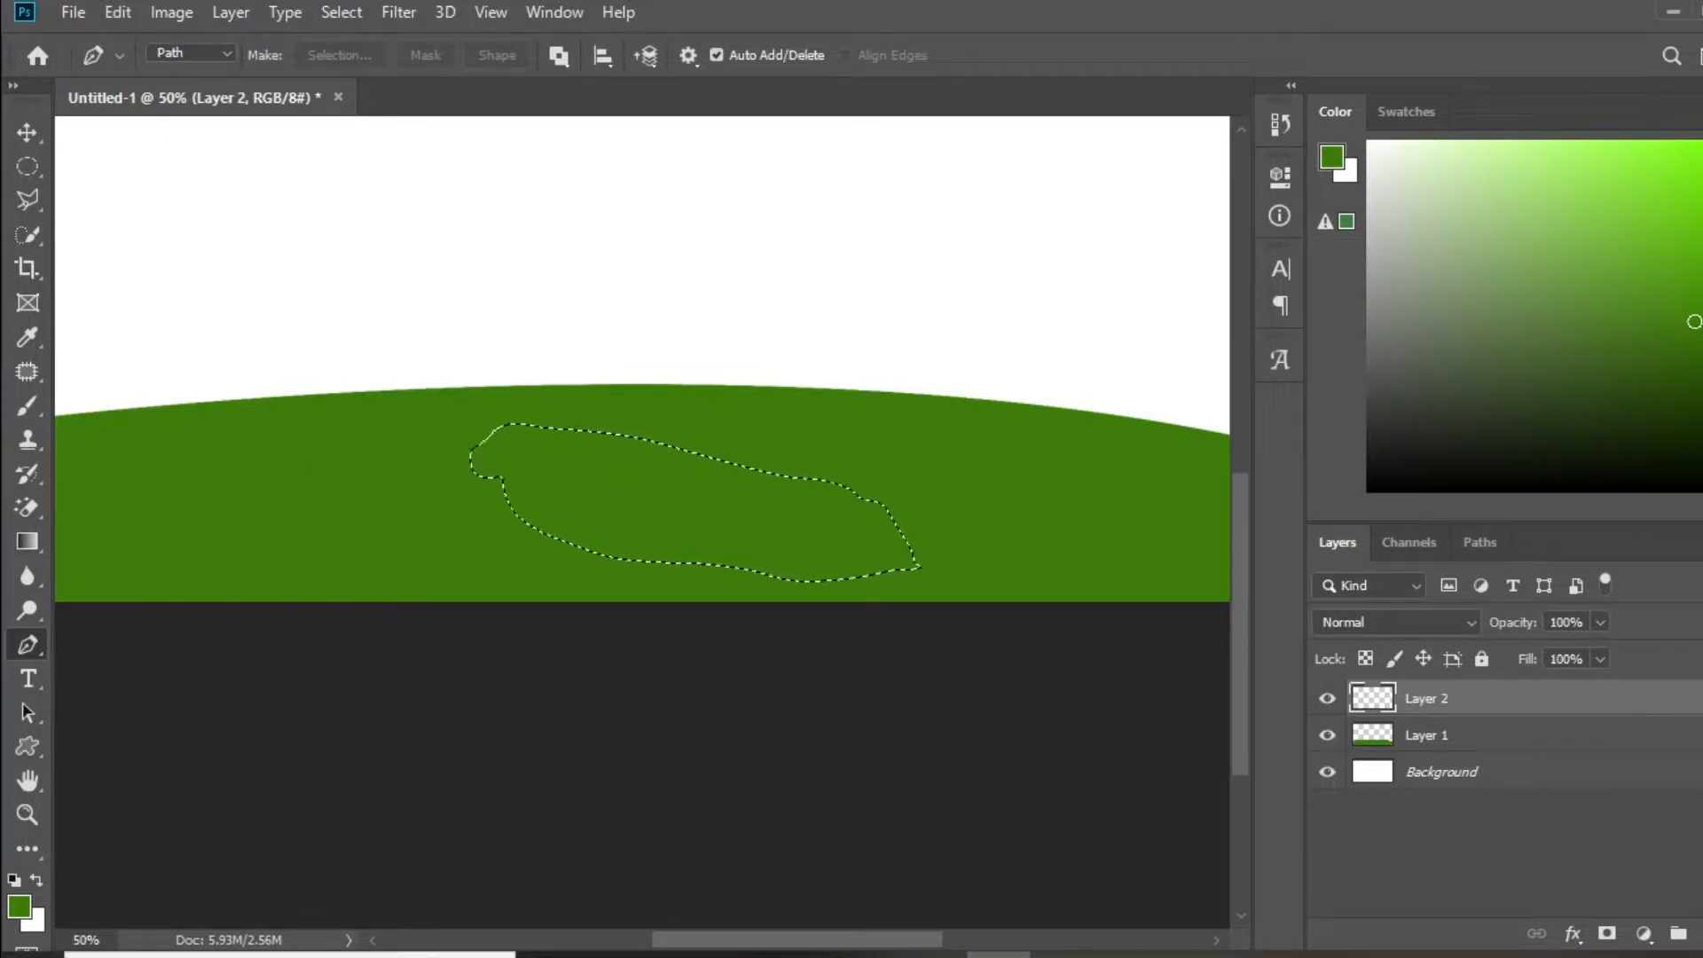
click(1667, 272)
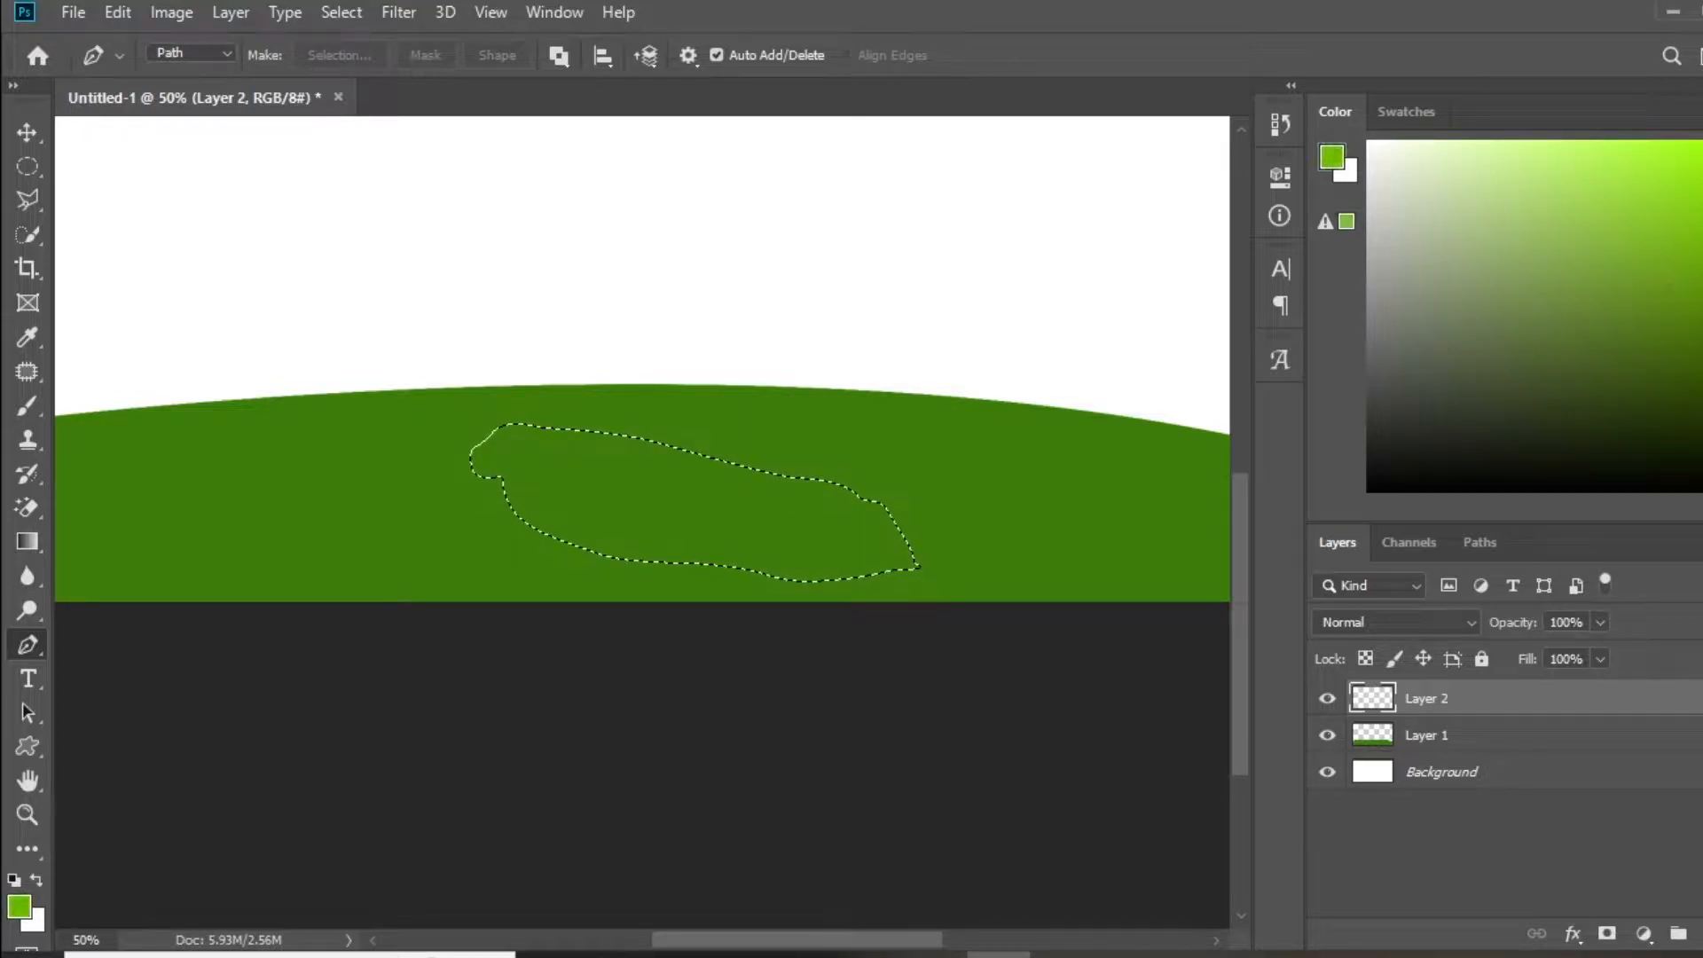
key(alt+BackSpace)
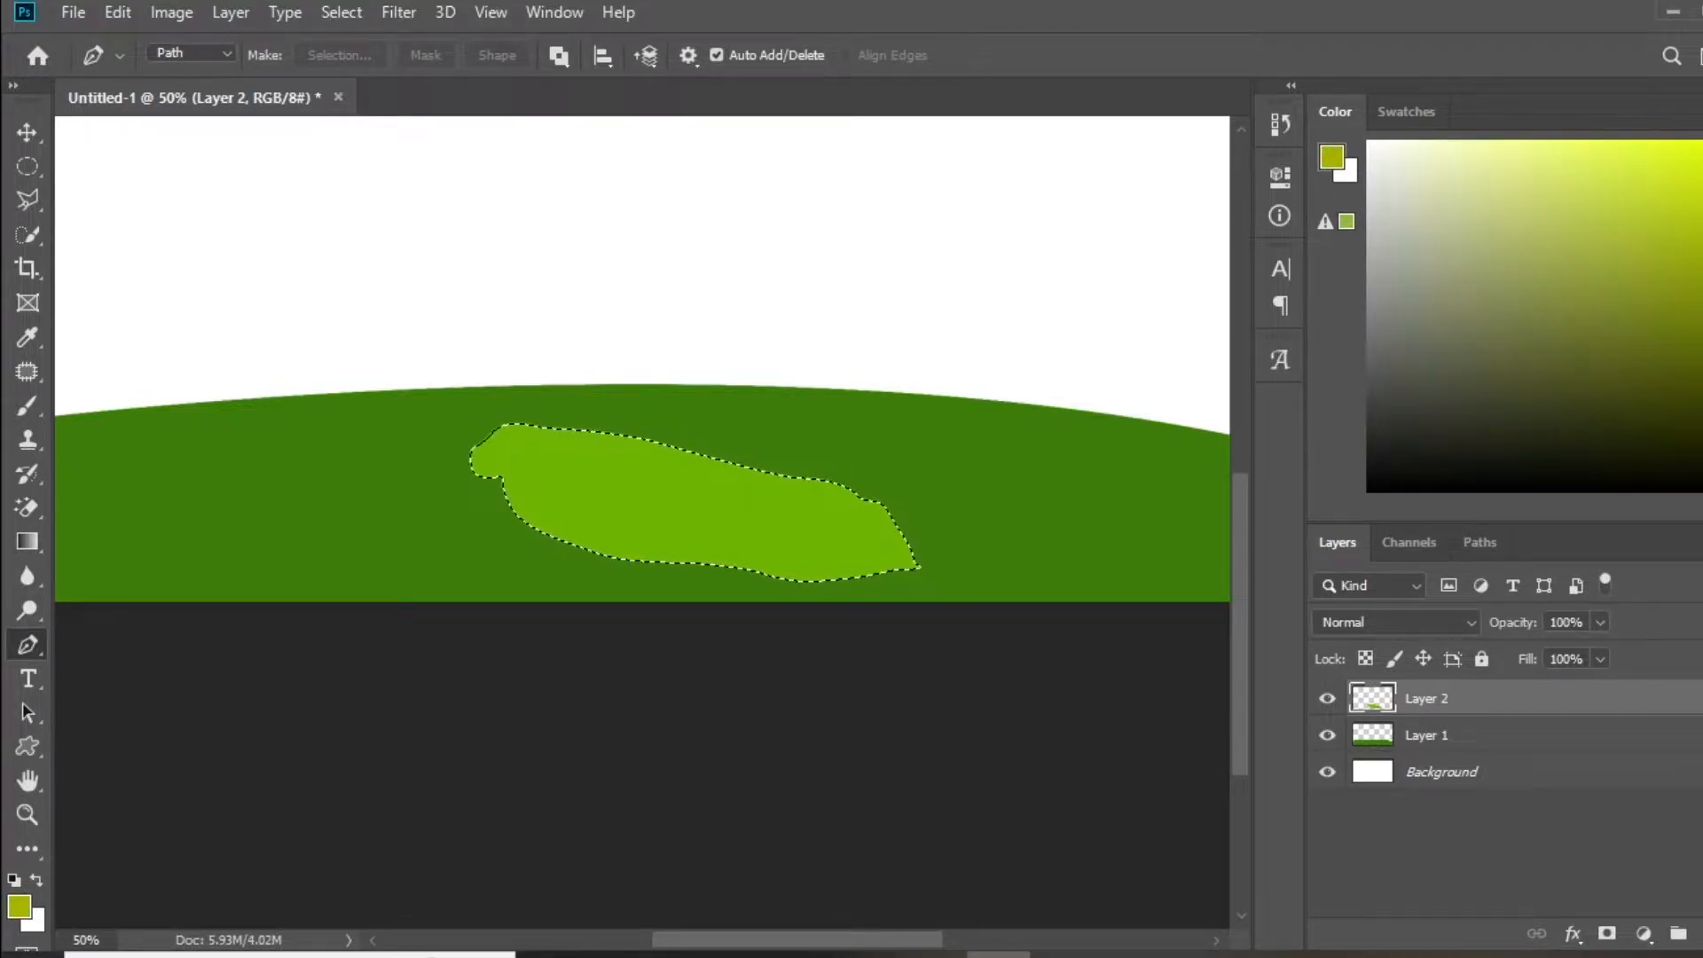
key(alt+BackSpace)
- Lower the yellow-green patch layer's Fill to 49% and clear the selection
drag(1594, 690, 1540, 704)
key(v)
scroll(653, 583, up, 2)
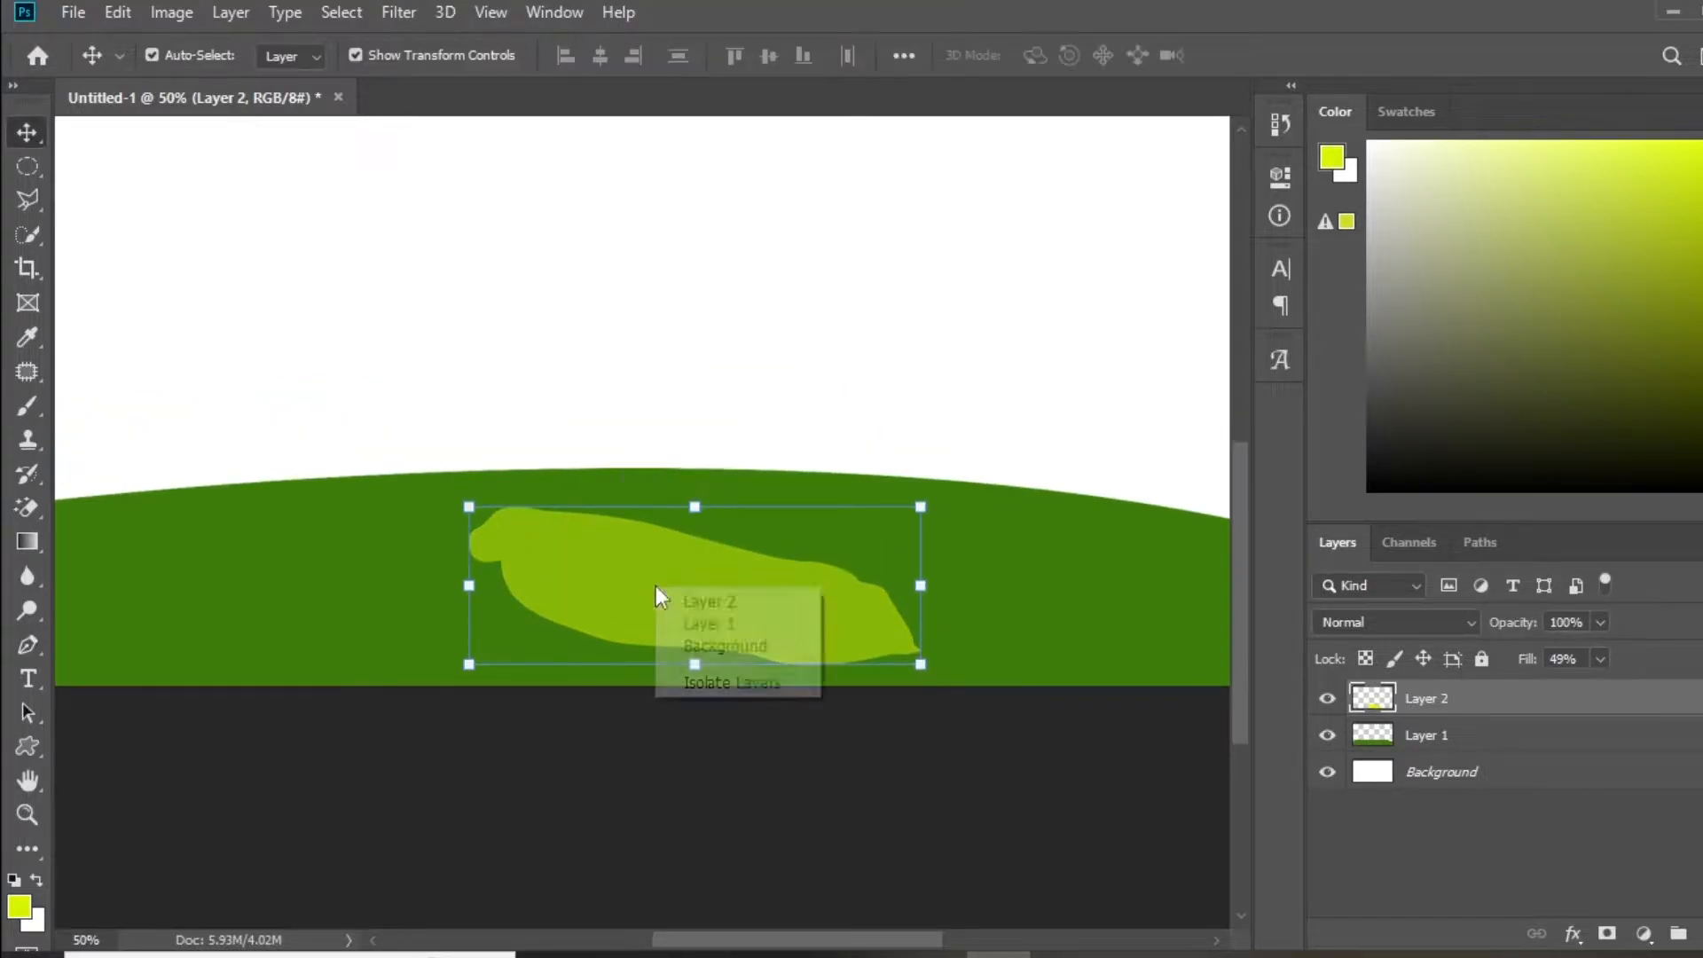
- Transform the yellow-green patch into a longer, flatter shape that tapers toward the lower right
key(ctrl+t)
right_click(629, 598)
click(678, 418)
drag(923, 665, 964, 648)
drag(620, 666, 641, 576)
drag(898, 569, 854, 610)
drag(507, 607, 414, 567)
scroll(604, 594, up, 1)
drag(567, 571, 607, 591)
key(Return)
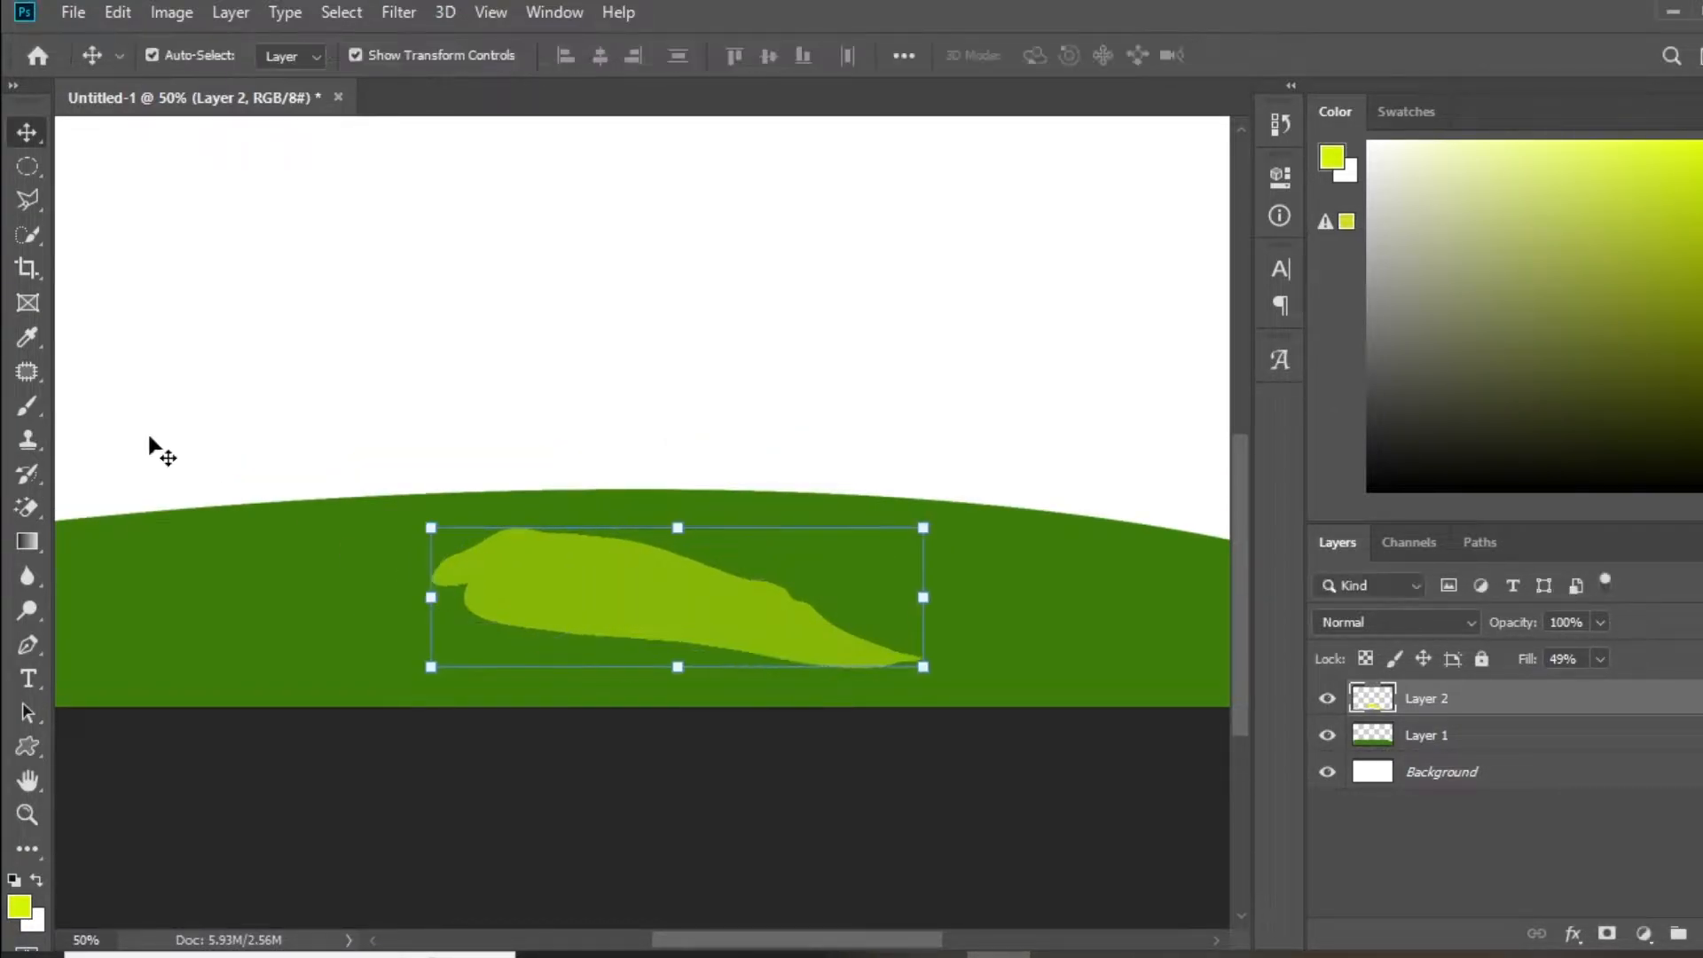
click(588, 395)
- Duplicate the yellow-green patch and enlarge the copy so it surrounds the original
scroll(589, 395, down, 1)
scroll(738, 550, left, 8)
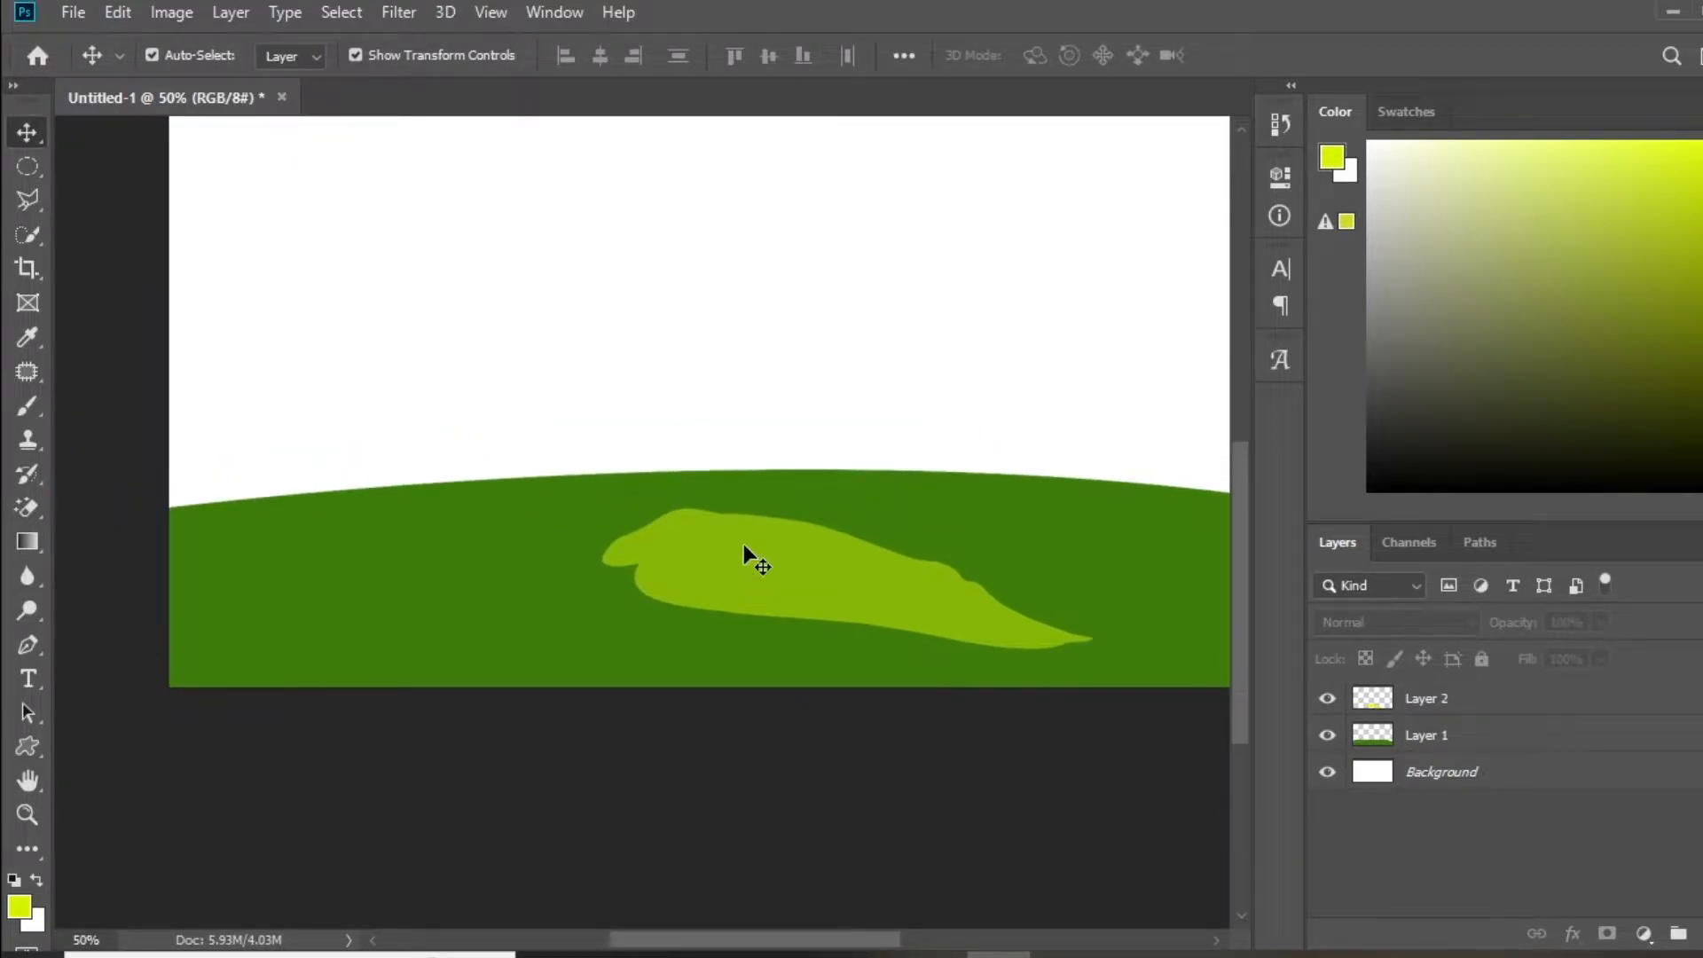
click(743, 547)
drag(761, 603, 740, 642)
key(ctrl+t)
drag(578, 546, 453, 512)
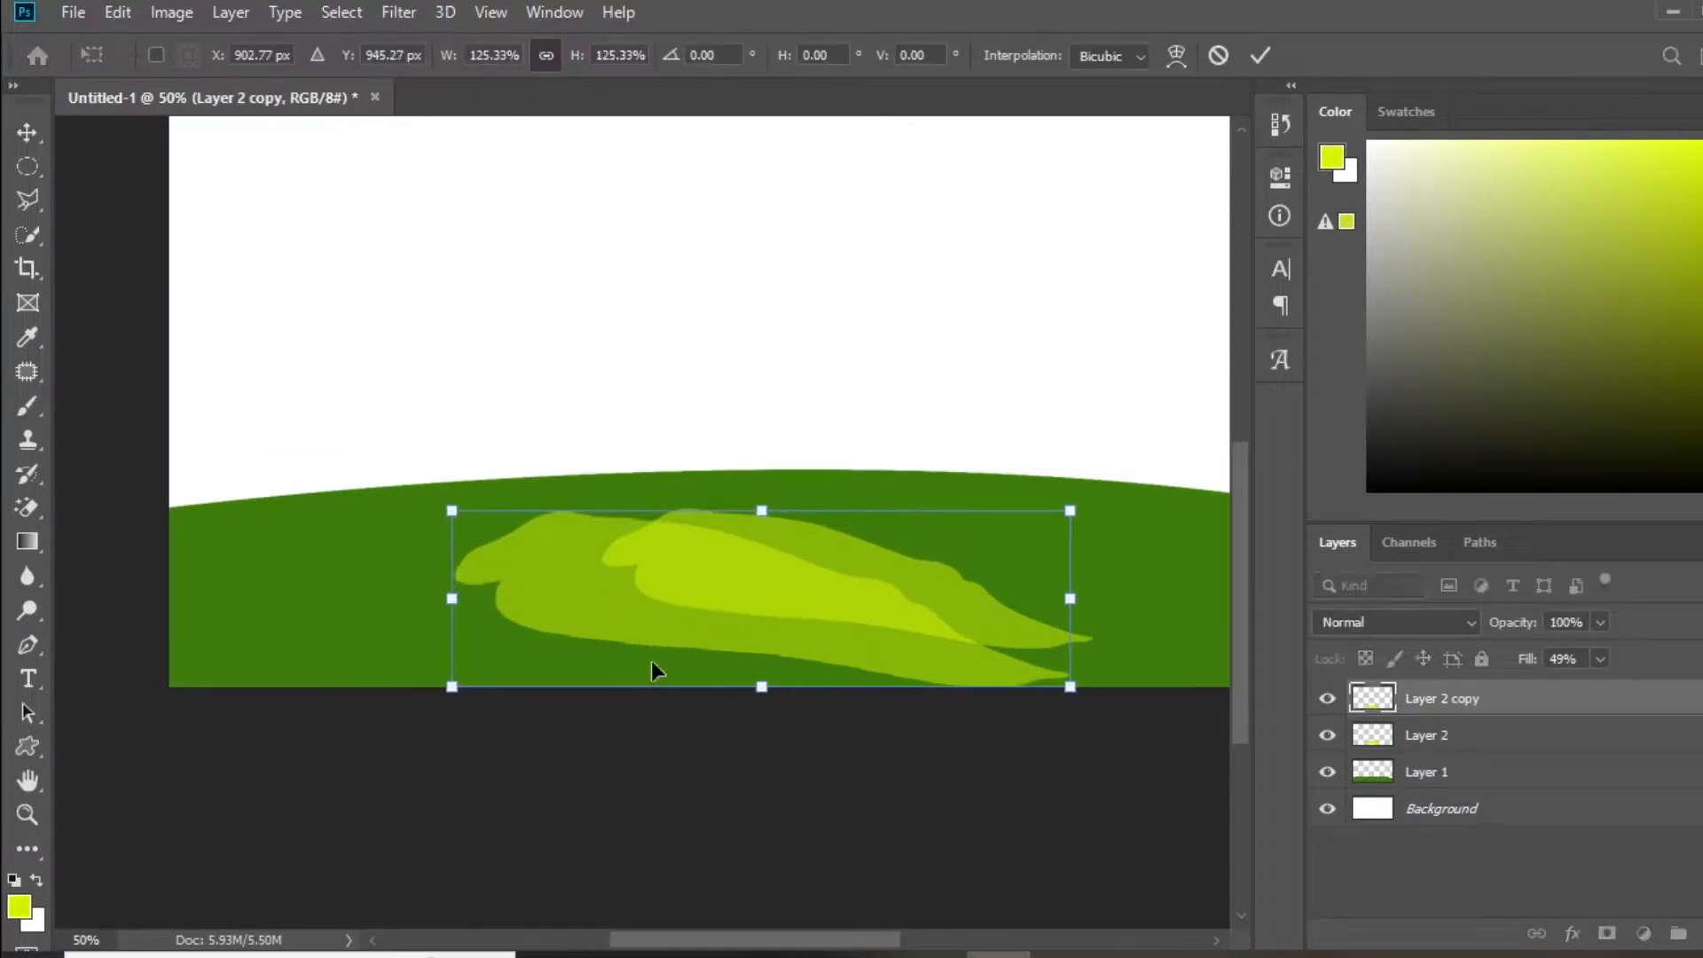
drag(1071, 507, 1269, 457)
drag(860, 528, 909, 554)
key(Return)
click(129, 401)
- Set the enlarged patch copy's Fill to 38% and its blend mode to Soft Light
drag(1057, 641, 943, 562)
click(943, 563)
click(1601, 659)
drag(1603, 690, 1566, 681)
click(1397, 622)
click(1366, 633)
click(1448, 623)
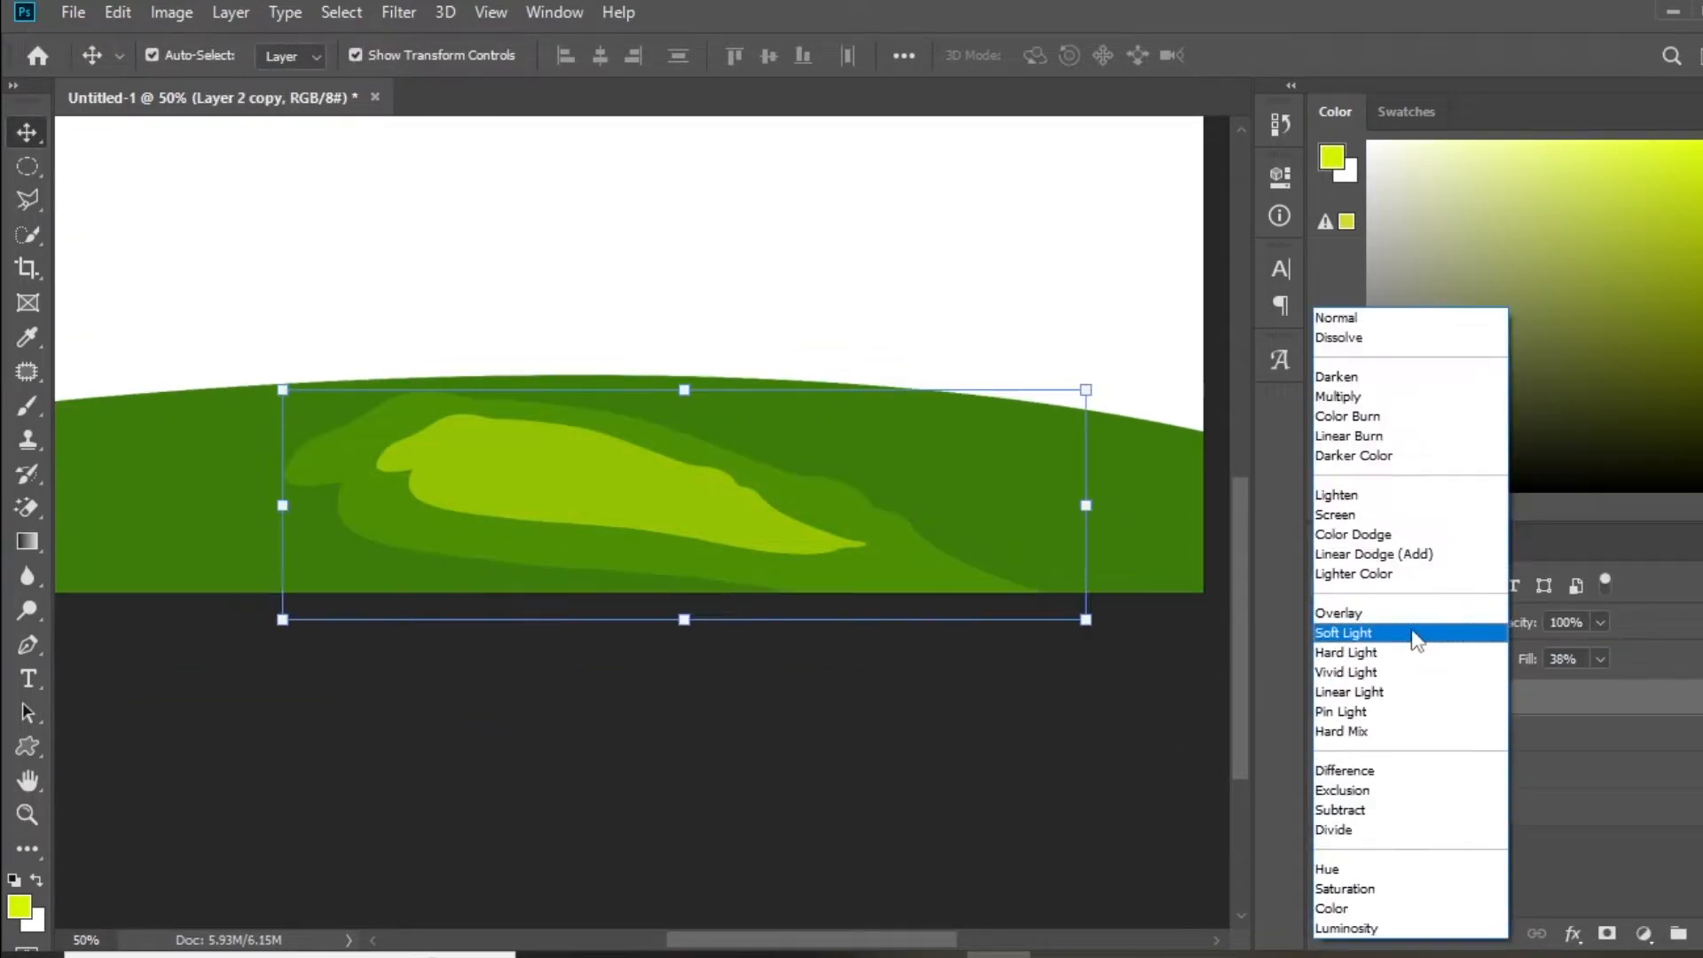
click(1390, 639)
click(1428, 859)
- On a new layer, draw a rounded mound outline over the hill's lower-left corner and convert it to a selection
drag(136, 637, 322, 640)
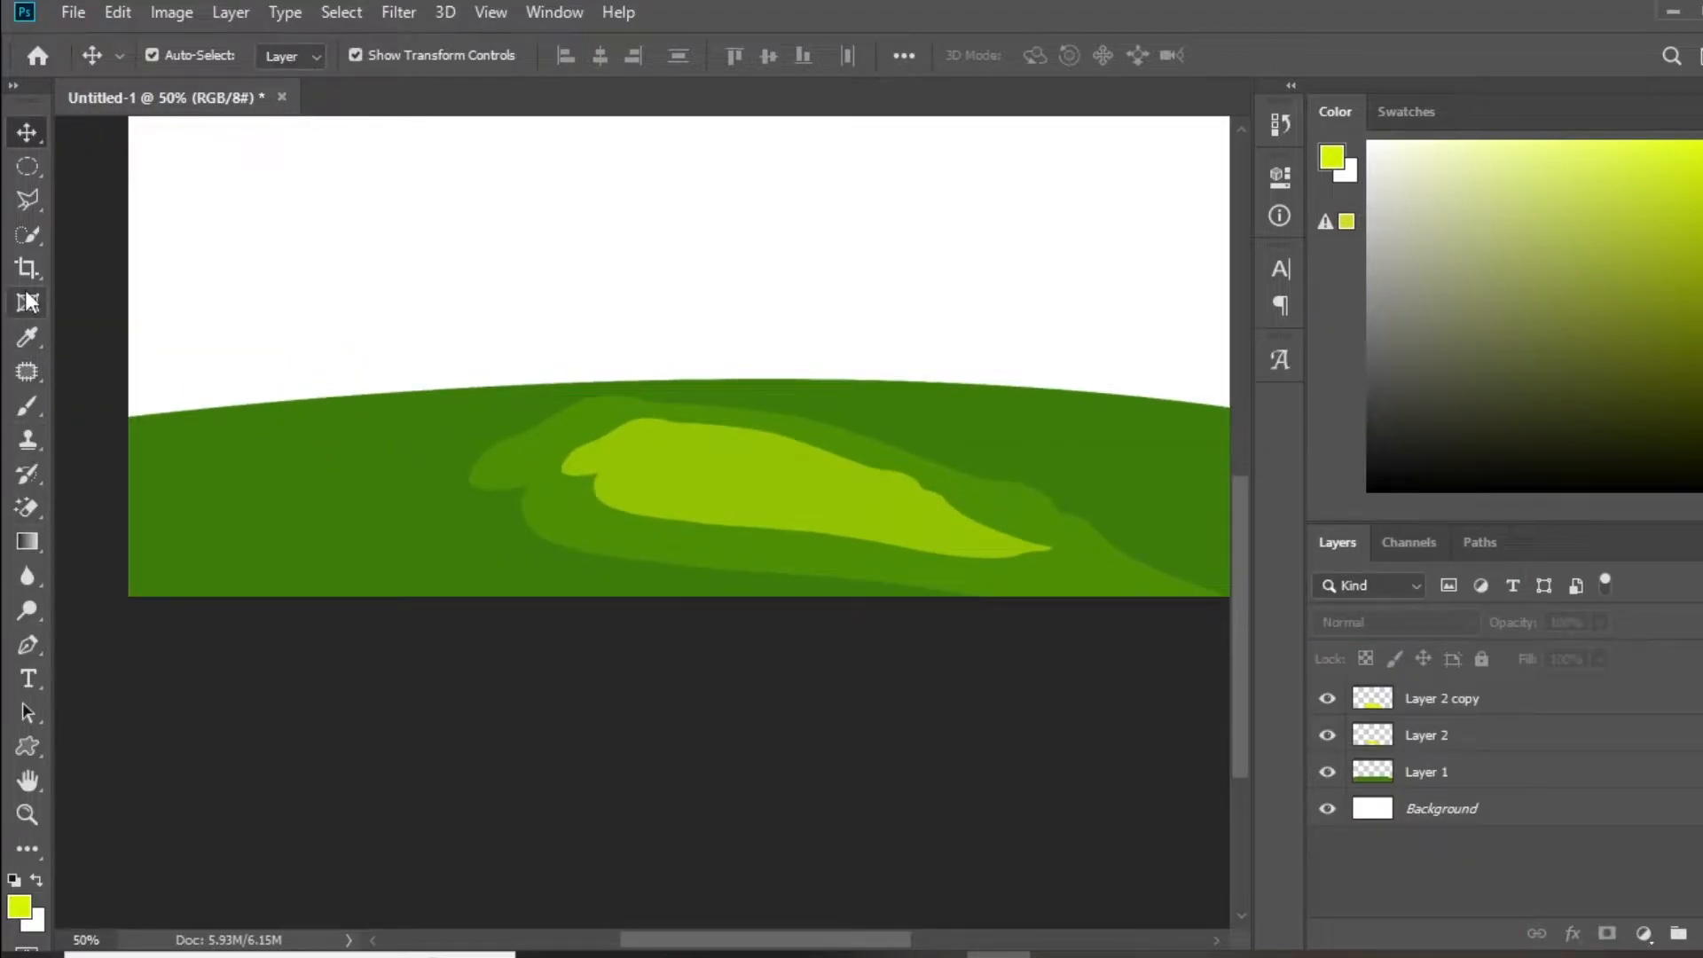
key(p)
key(ctrl+shift+alt+n)
click(102, 489)
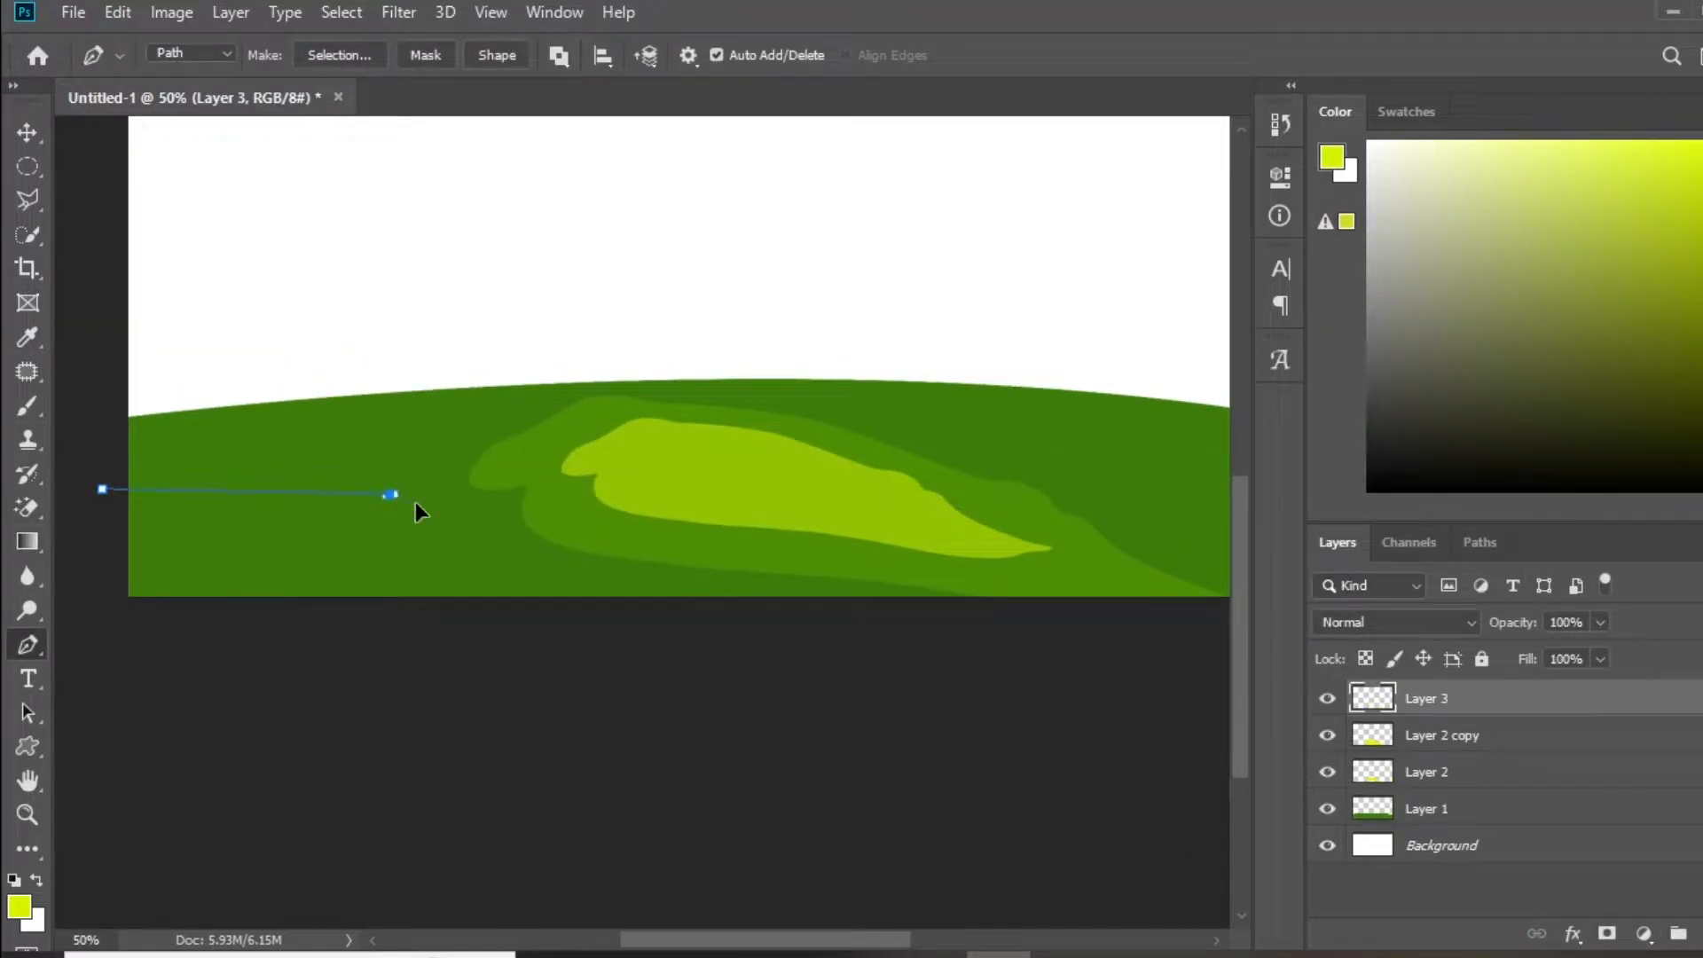
key(ctrl+Return)
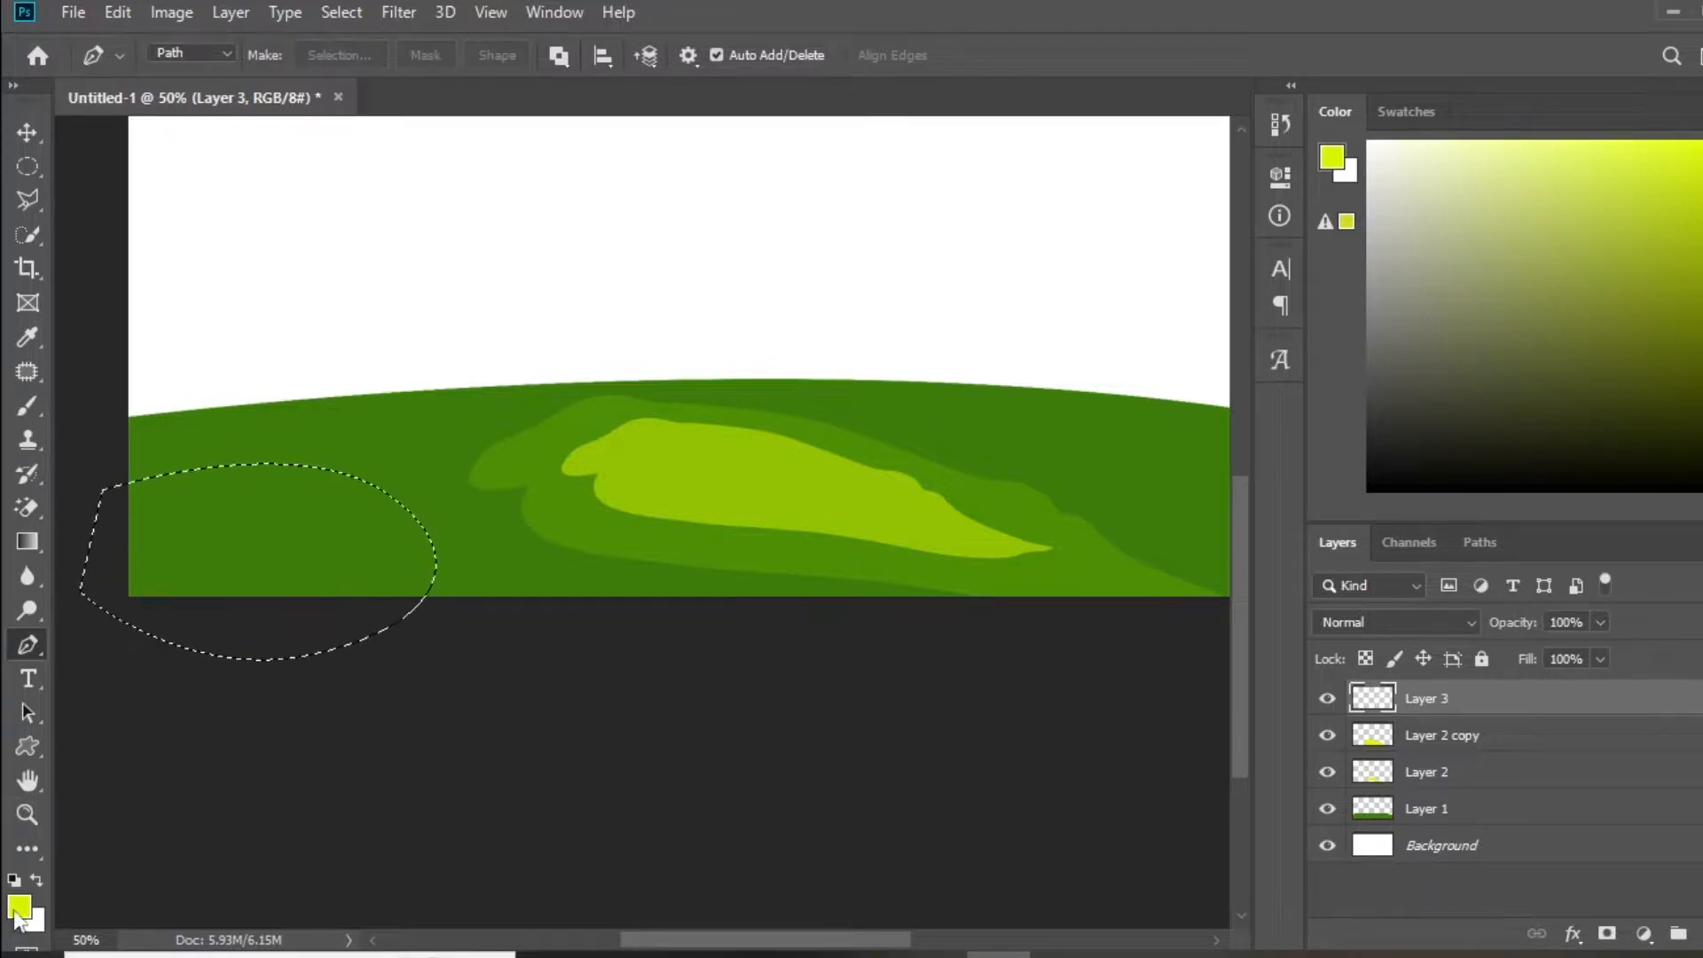
- Fill the mound selection with a medium green slightly lighter than the hill and clear the selection
click(20, 907)
click(577, 577)
drag(956, 638, 978, 628)
click(1253, 488)
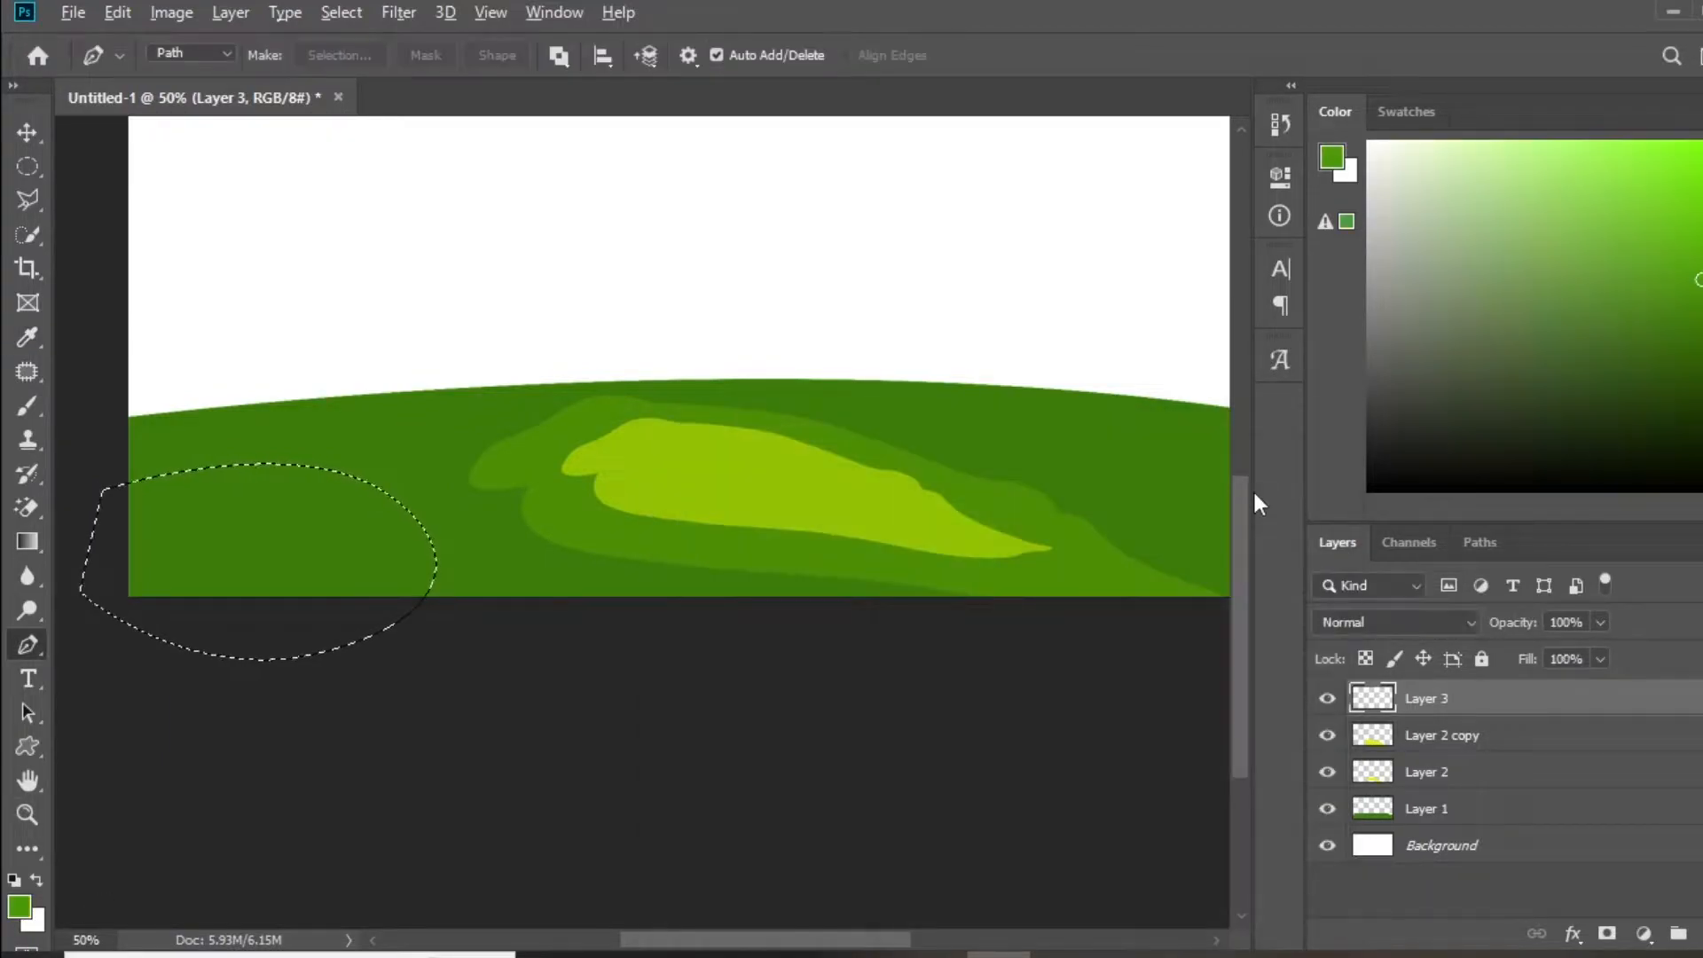
key(alt+BackSpace)
key(ctrl+d)
key(v)
click(241, 317)
- Start a pen path with a curved anchor at the hill's left edge, just below the ridge
scroll(241, 318, down, 1)
drag(692, 459, 623, 410)
drag(376, 509, 360, 665)
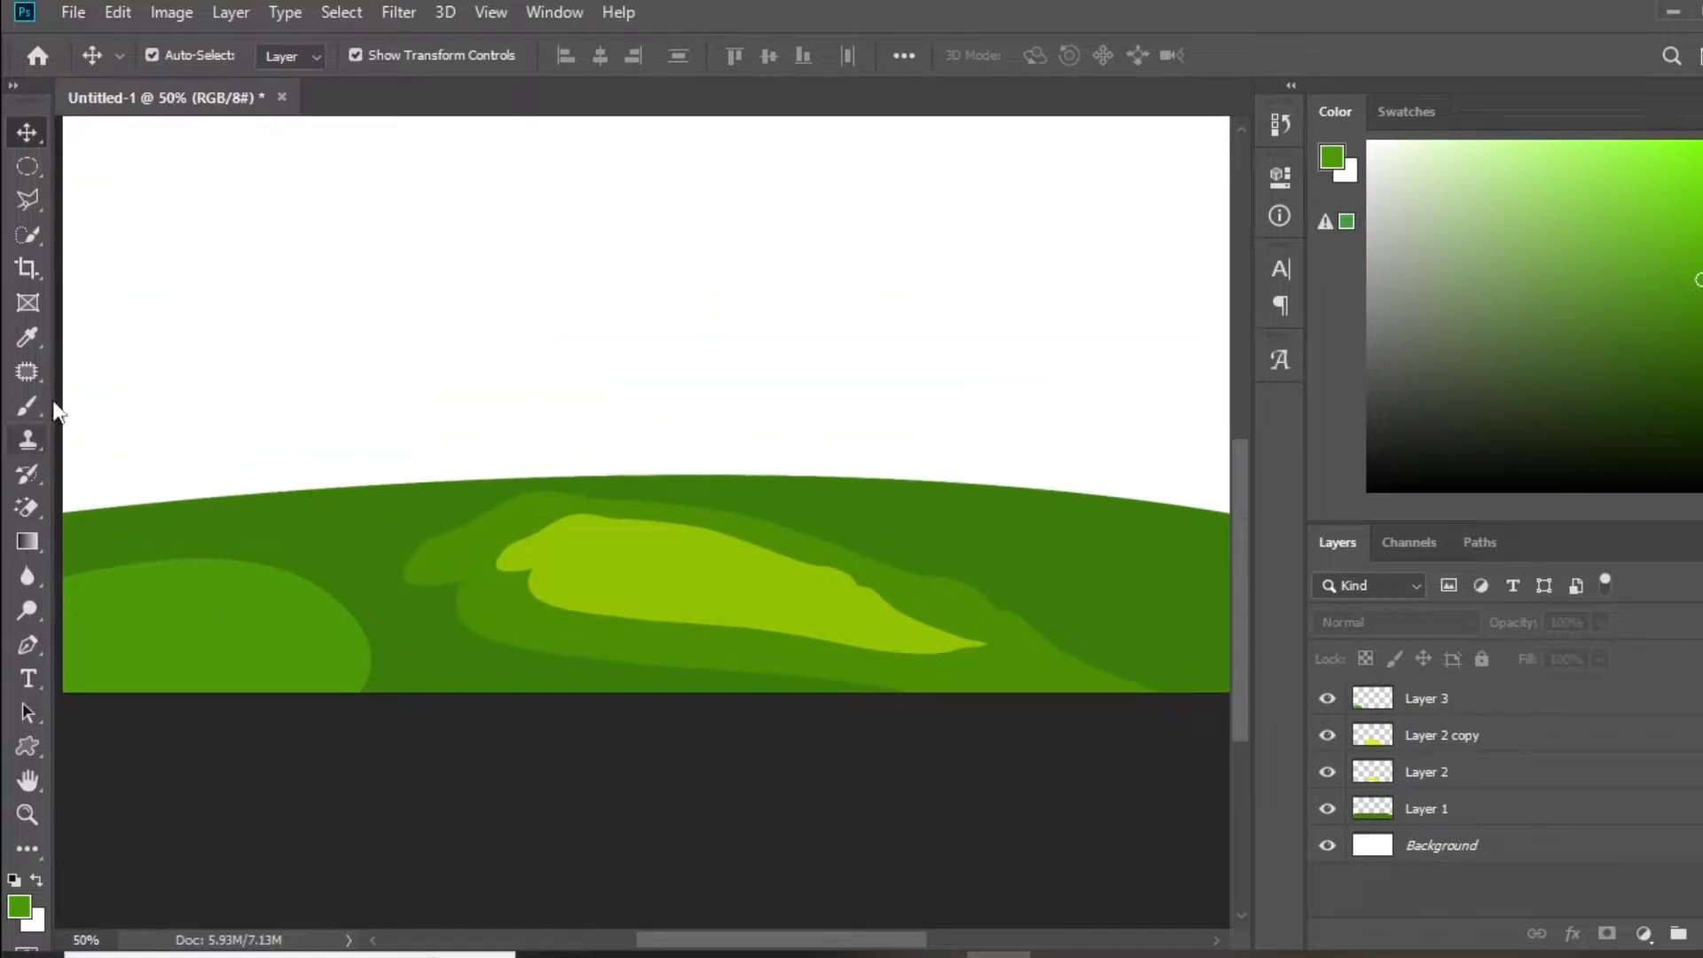
click(28, 651)
drag(59, 570, 221, 502)
drag(587, 515, 133, 487)
scroll(1210, 639, right, 6)
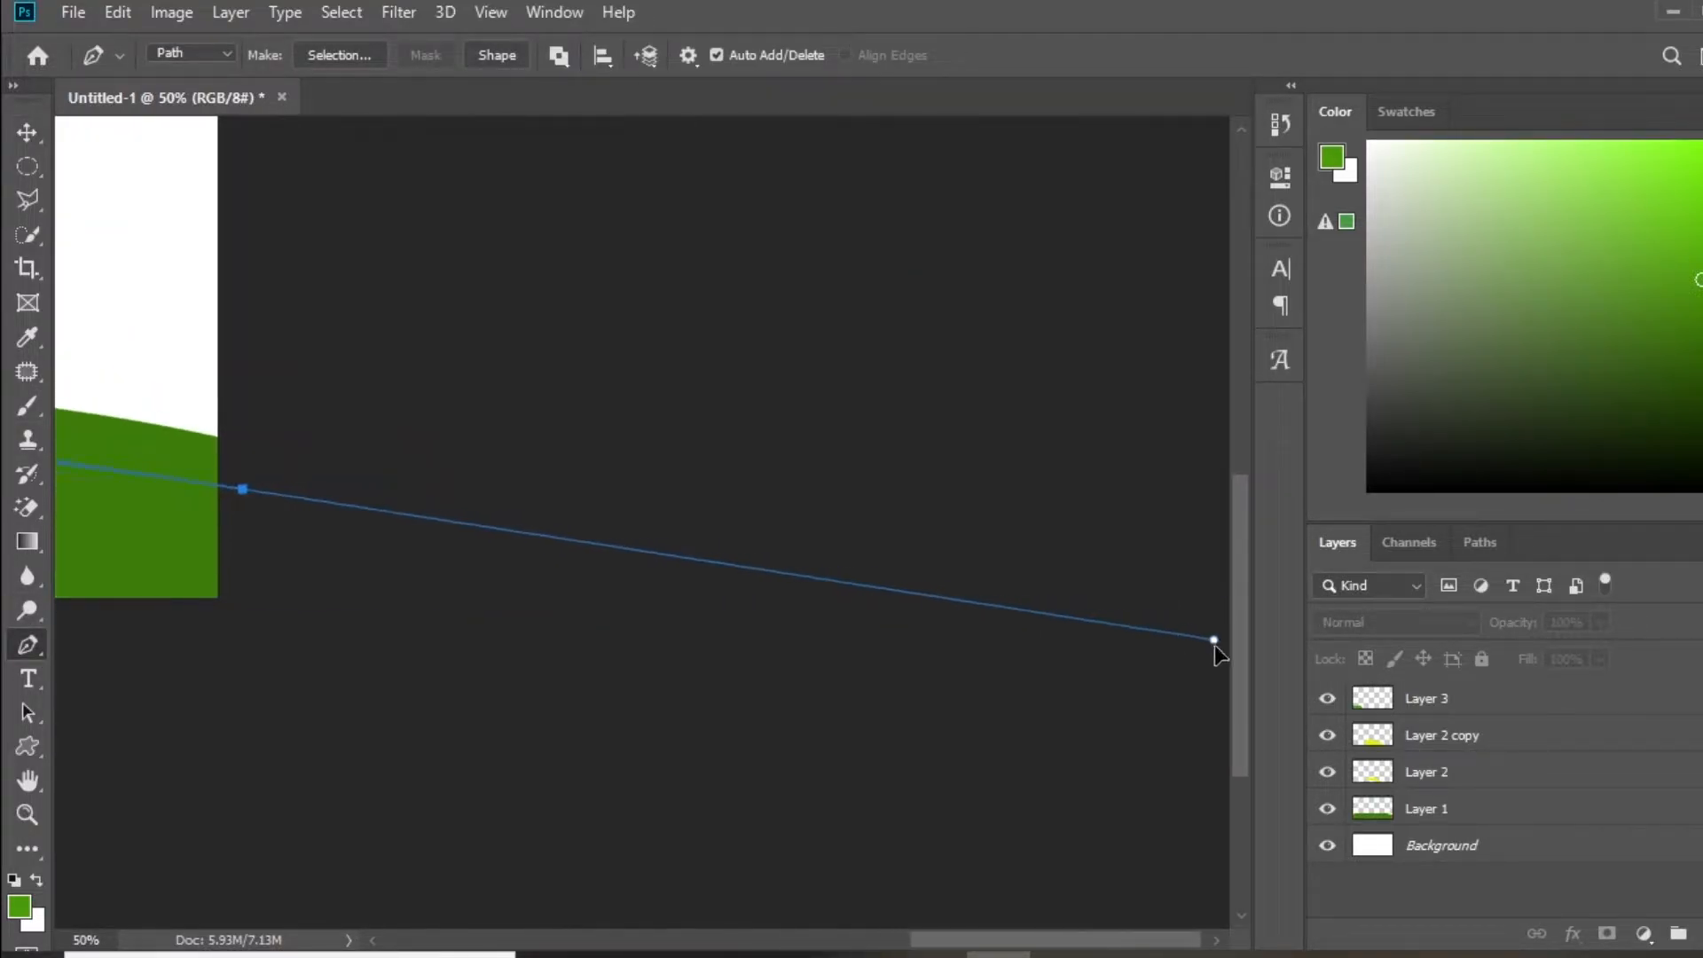
scroll(1176, 601, down, 3)
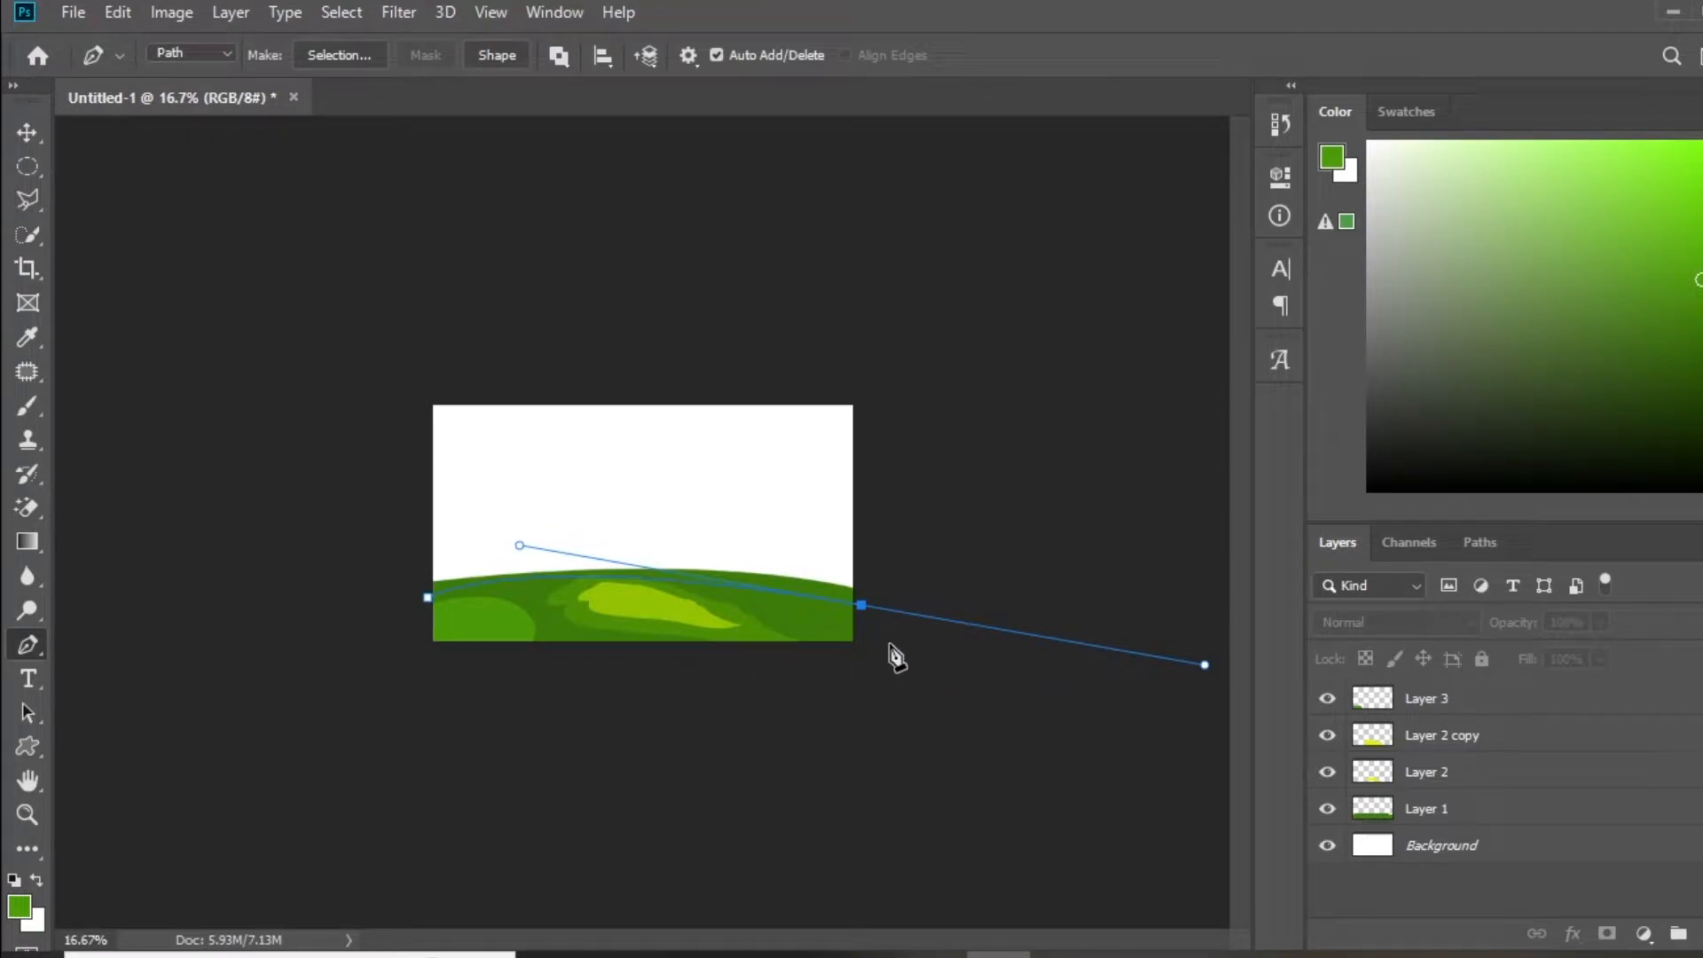
- Trace a wavy closed band along the hill's ridge and down its right end, and convert it to a selection
key(ctrl+plus)
key(ctrl+plus)
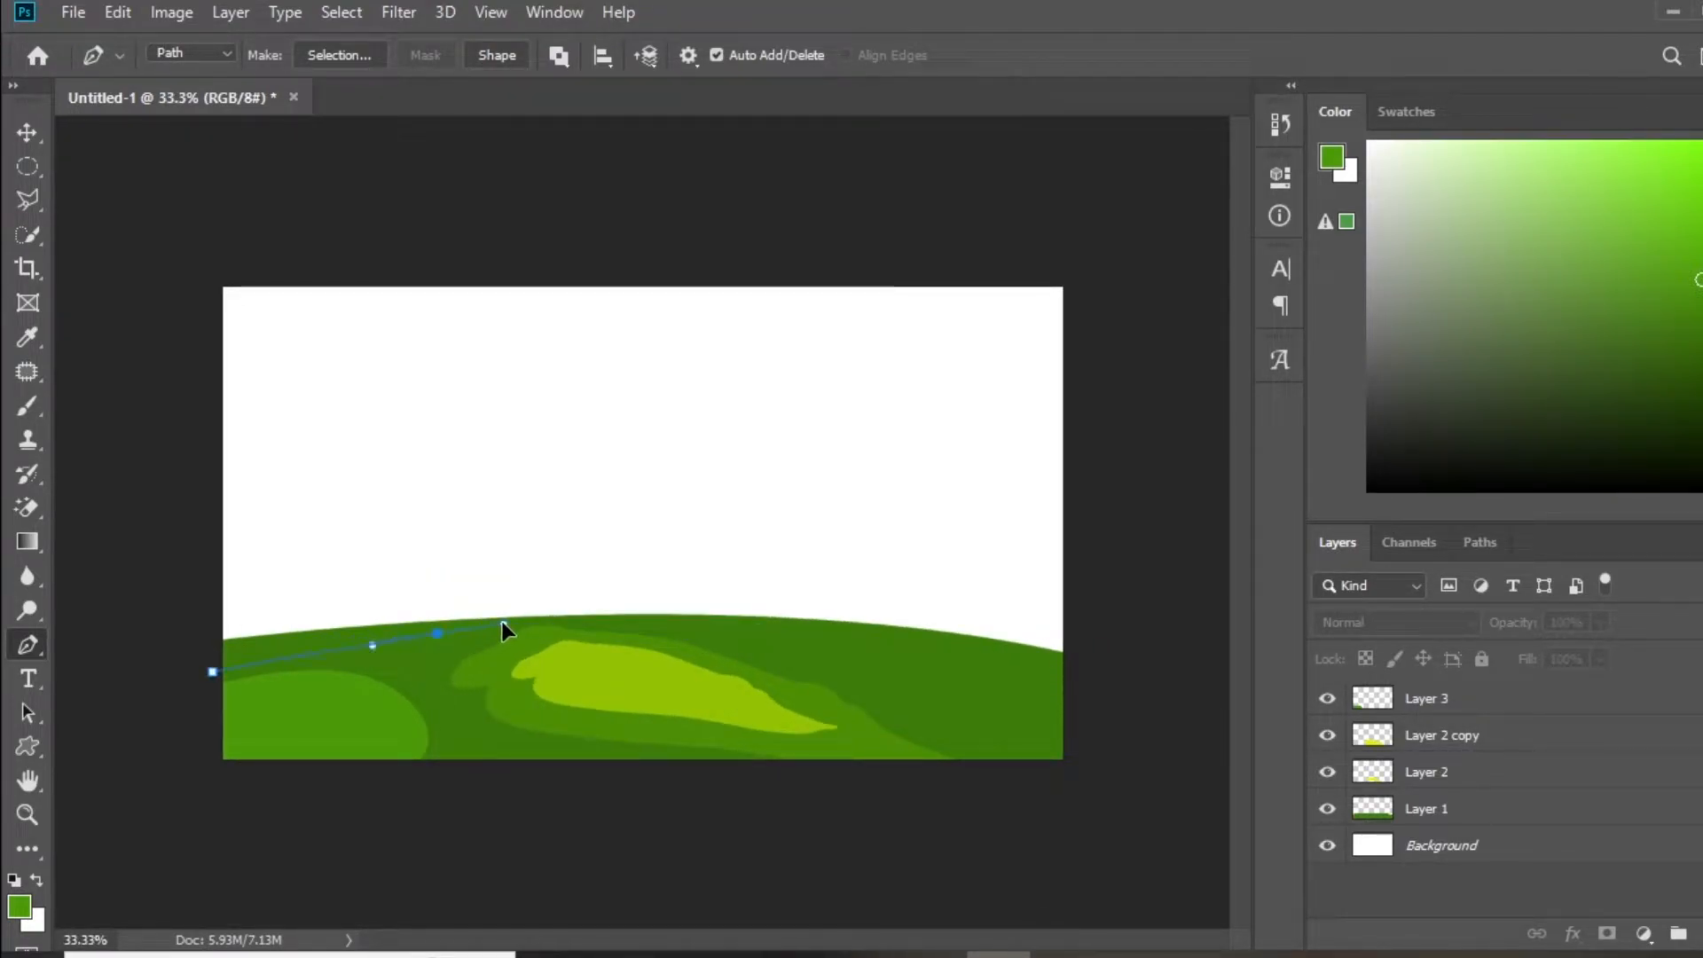
drag(158, 691, 79, 707)
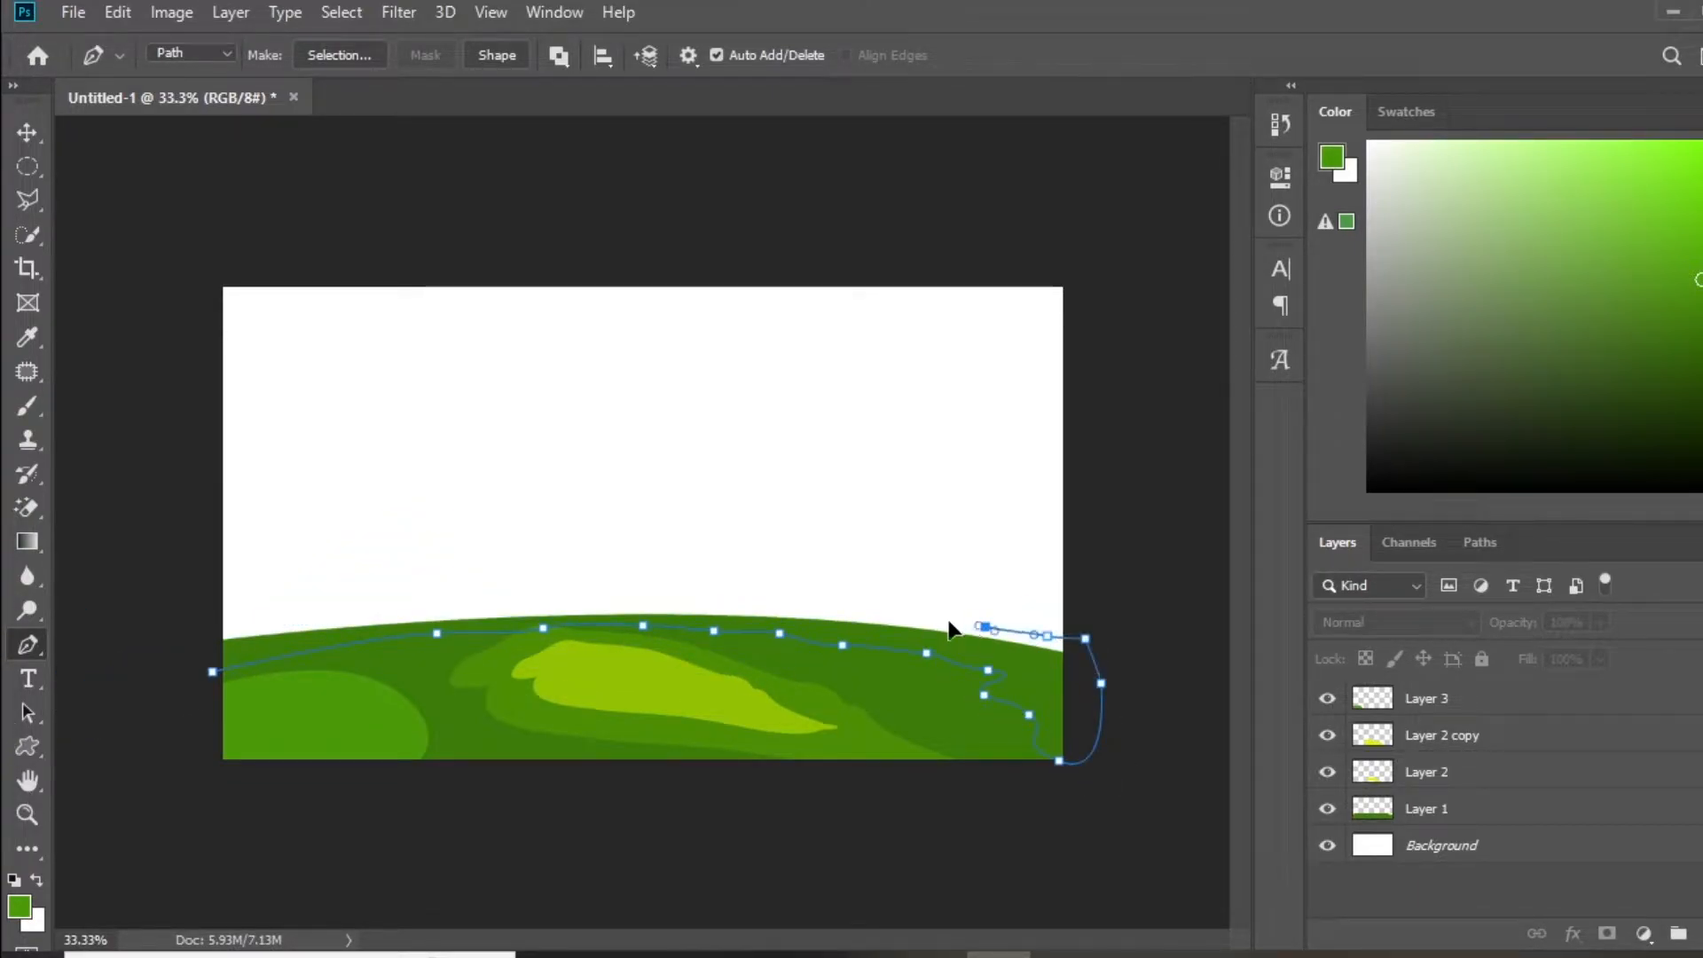
click(928, 620)
click(850, 615)
click(683, 605)
click(212, 672)
key(ctrl+Return)
- Fill the ridge band selection with dark green 2f6404 on Layer 3 and clear the selection
click(19, 907)
click(497, 741)
click(986, 699)
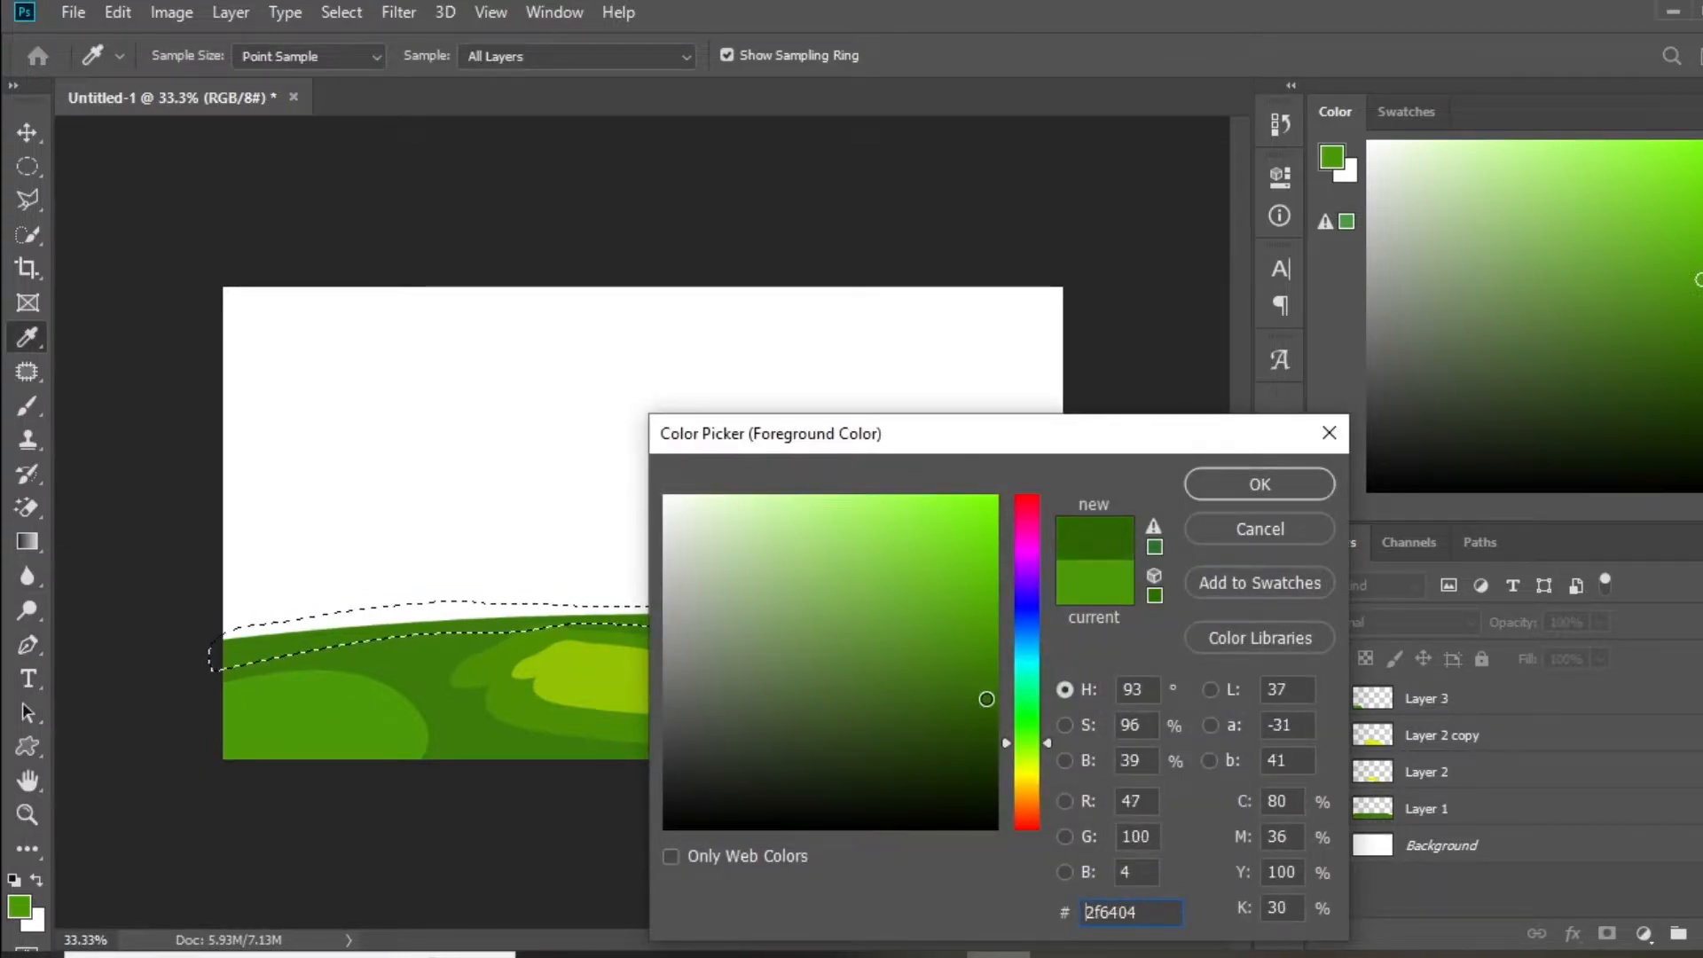
click(1223, 484)
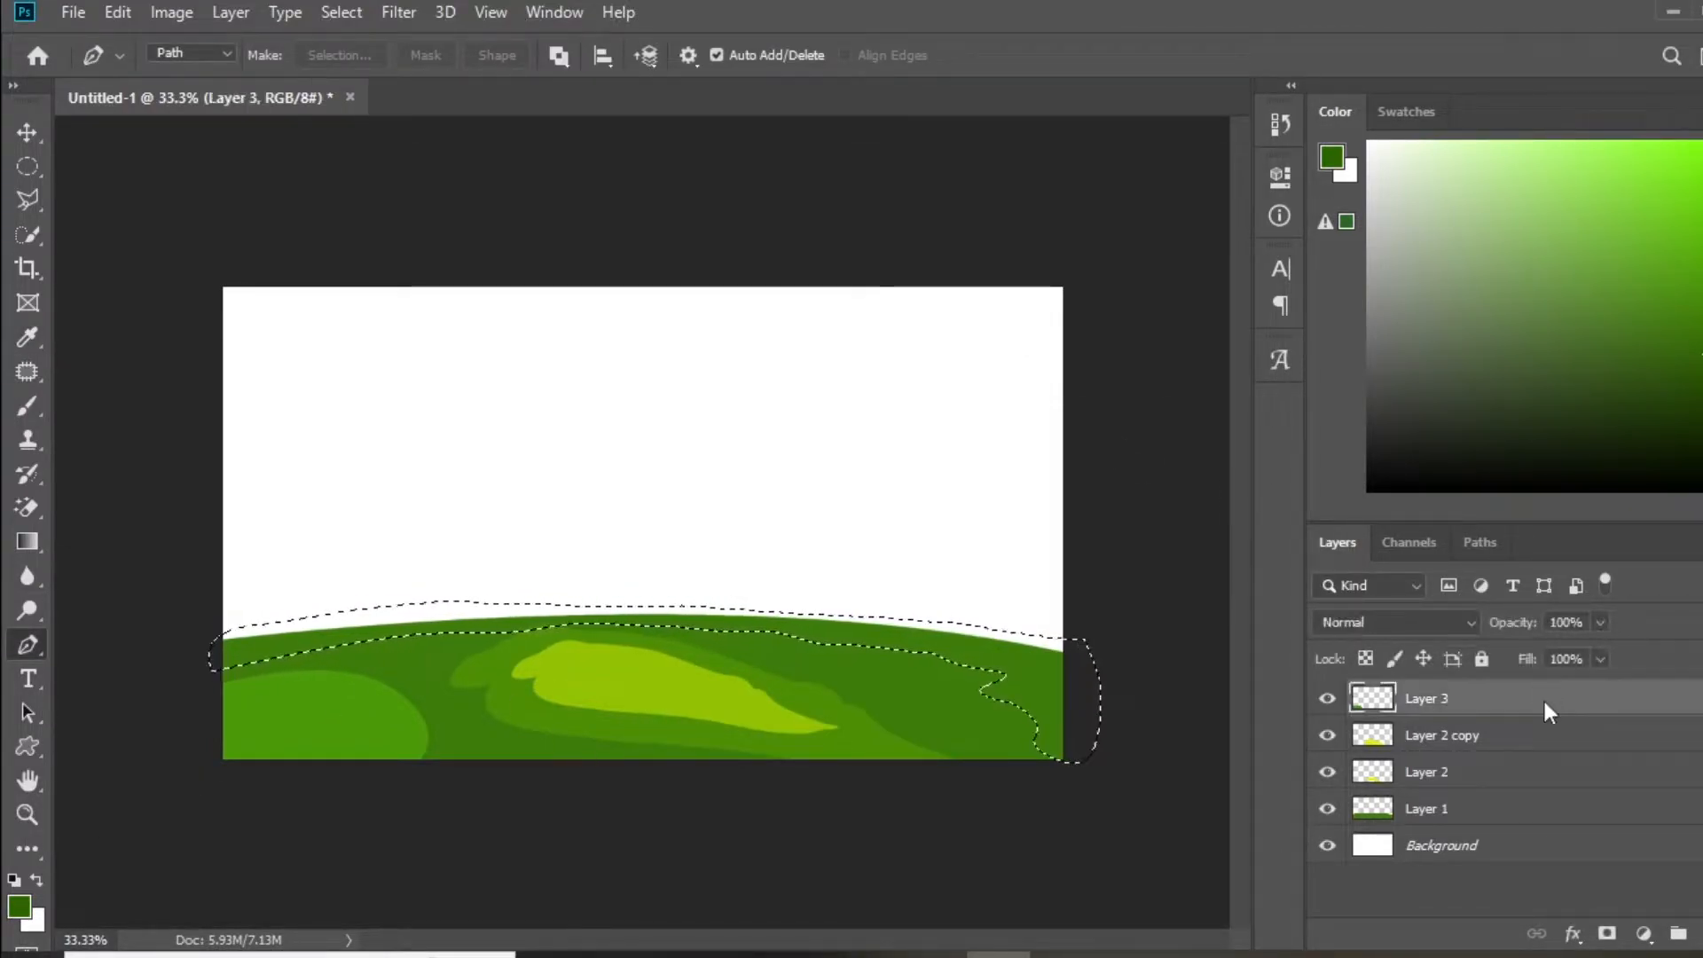
key(alt+BackSpace)
key(ctrl+d)
key(v)
click(190, 312)
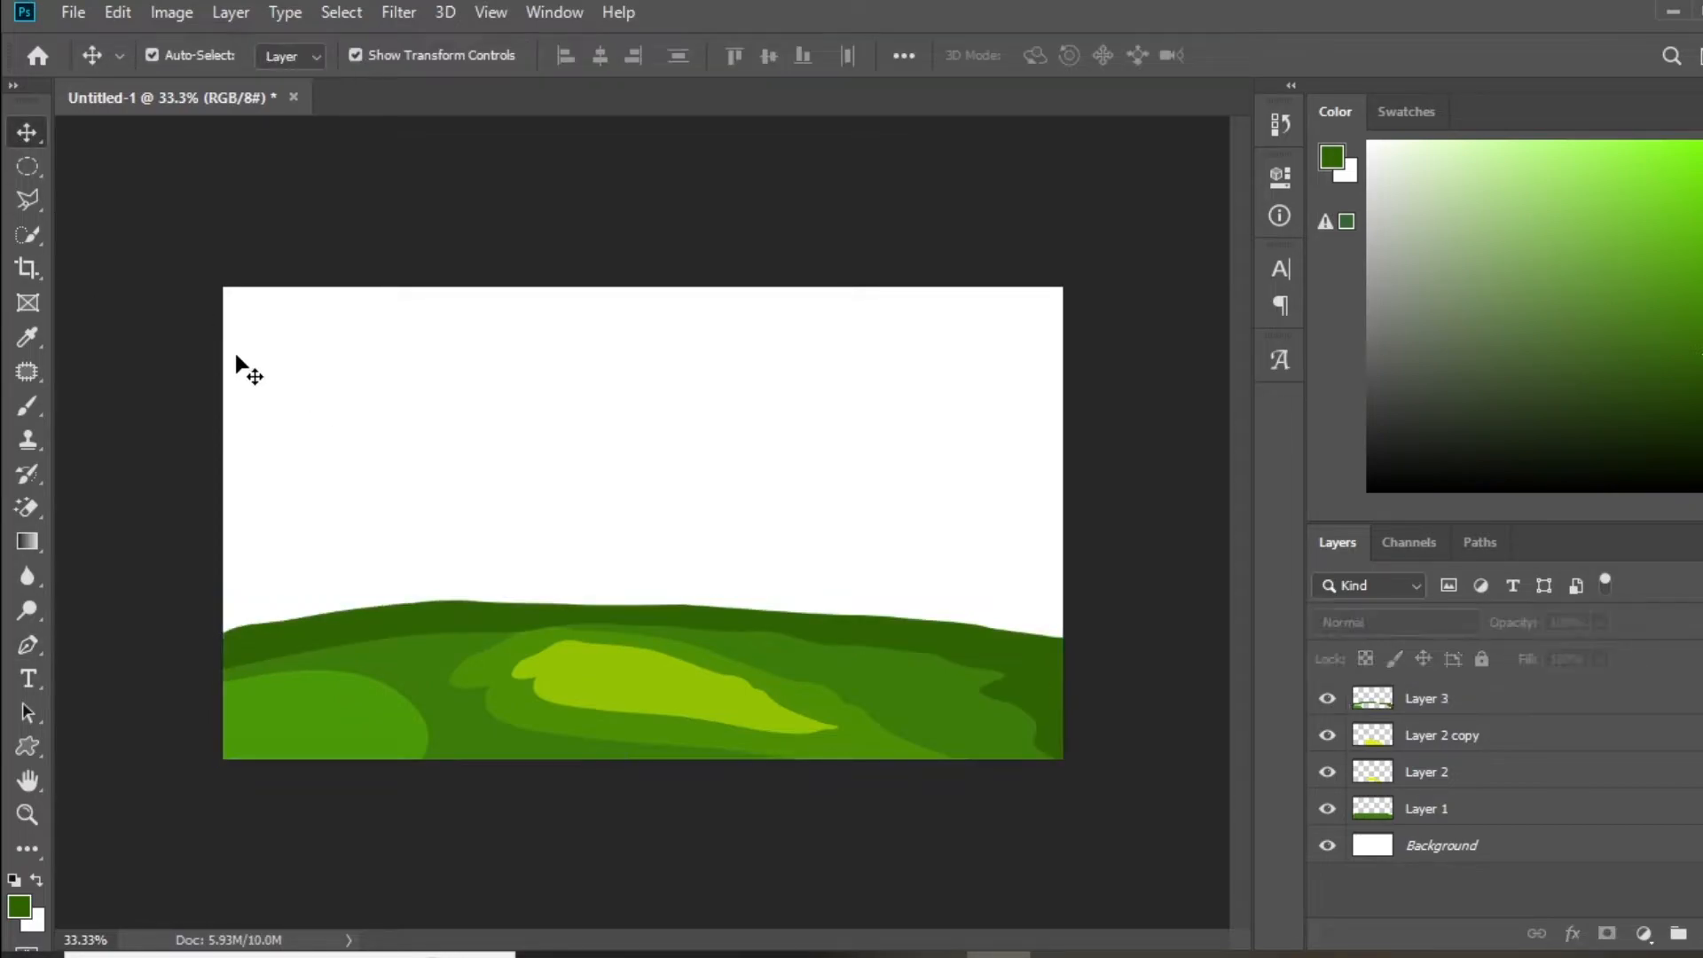
- Add a new layer for brushwork and reduce the Brush tool's size to 100 px
click(28, 406)
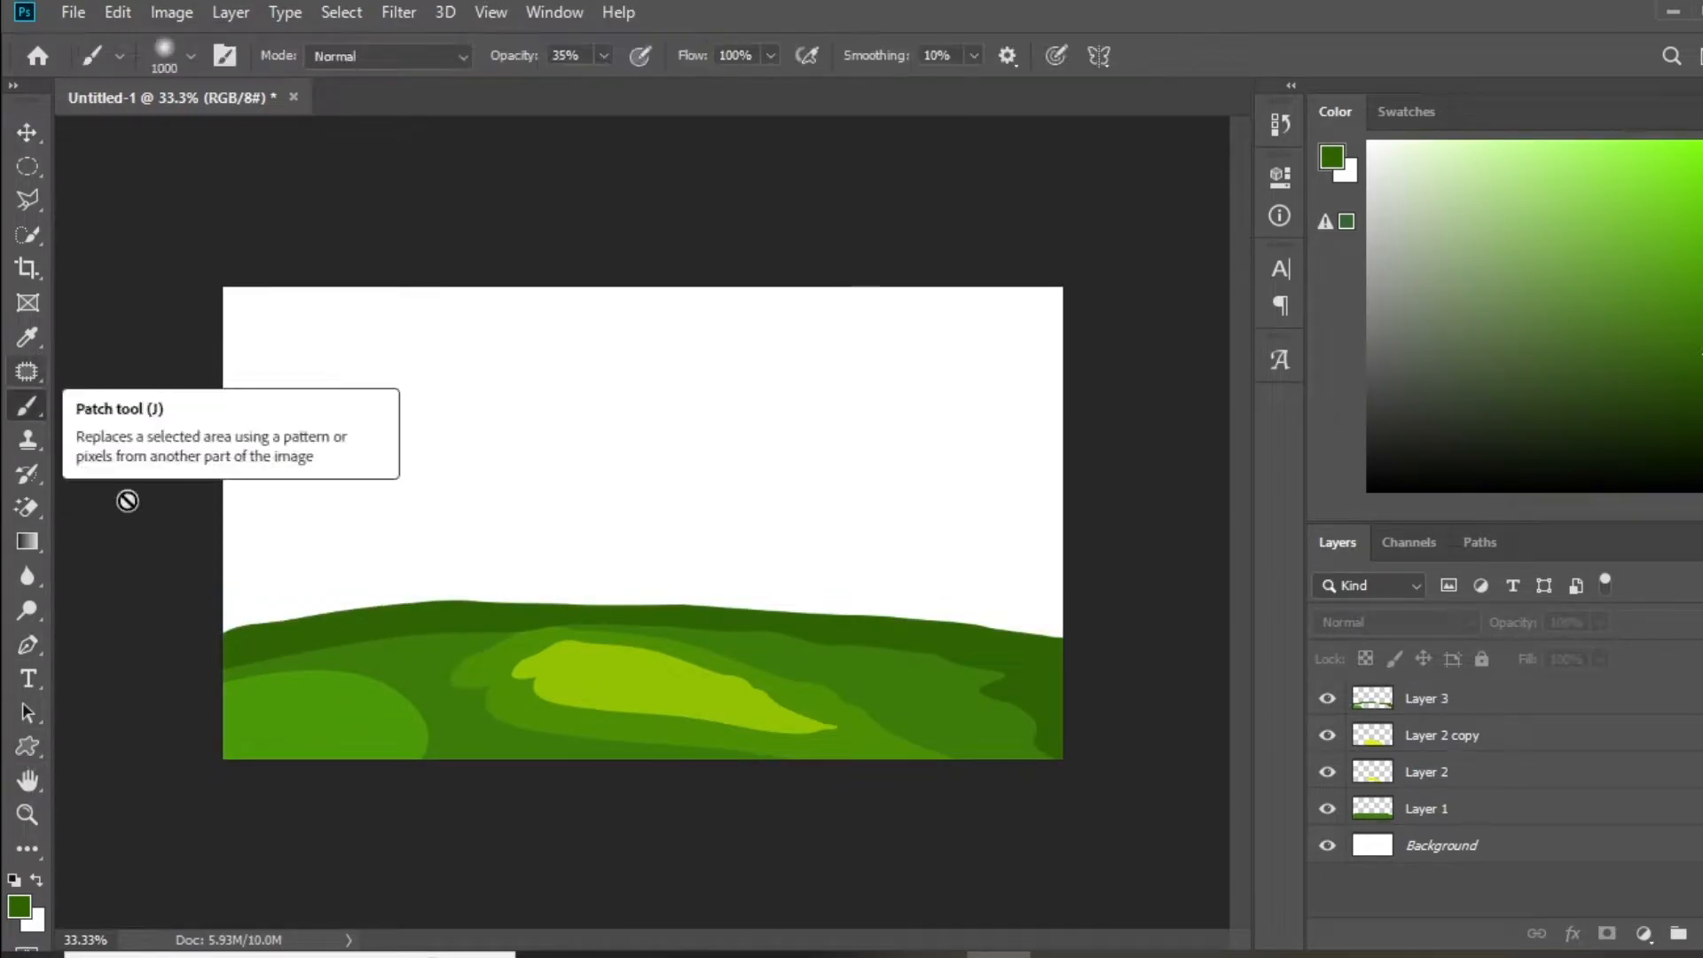
key(ctrl+shift+alt+n)
key(bracketleft)
key(bracketleft)
key(bracketleft)
key(bracketleft)
key(bracketleft)
key(bracketleft)
key(bracketleft)
key(bracketleft)
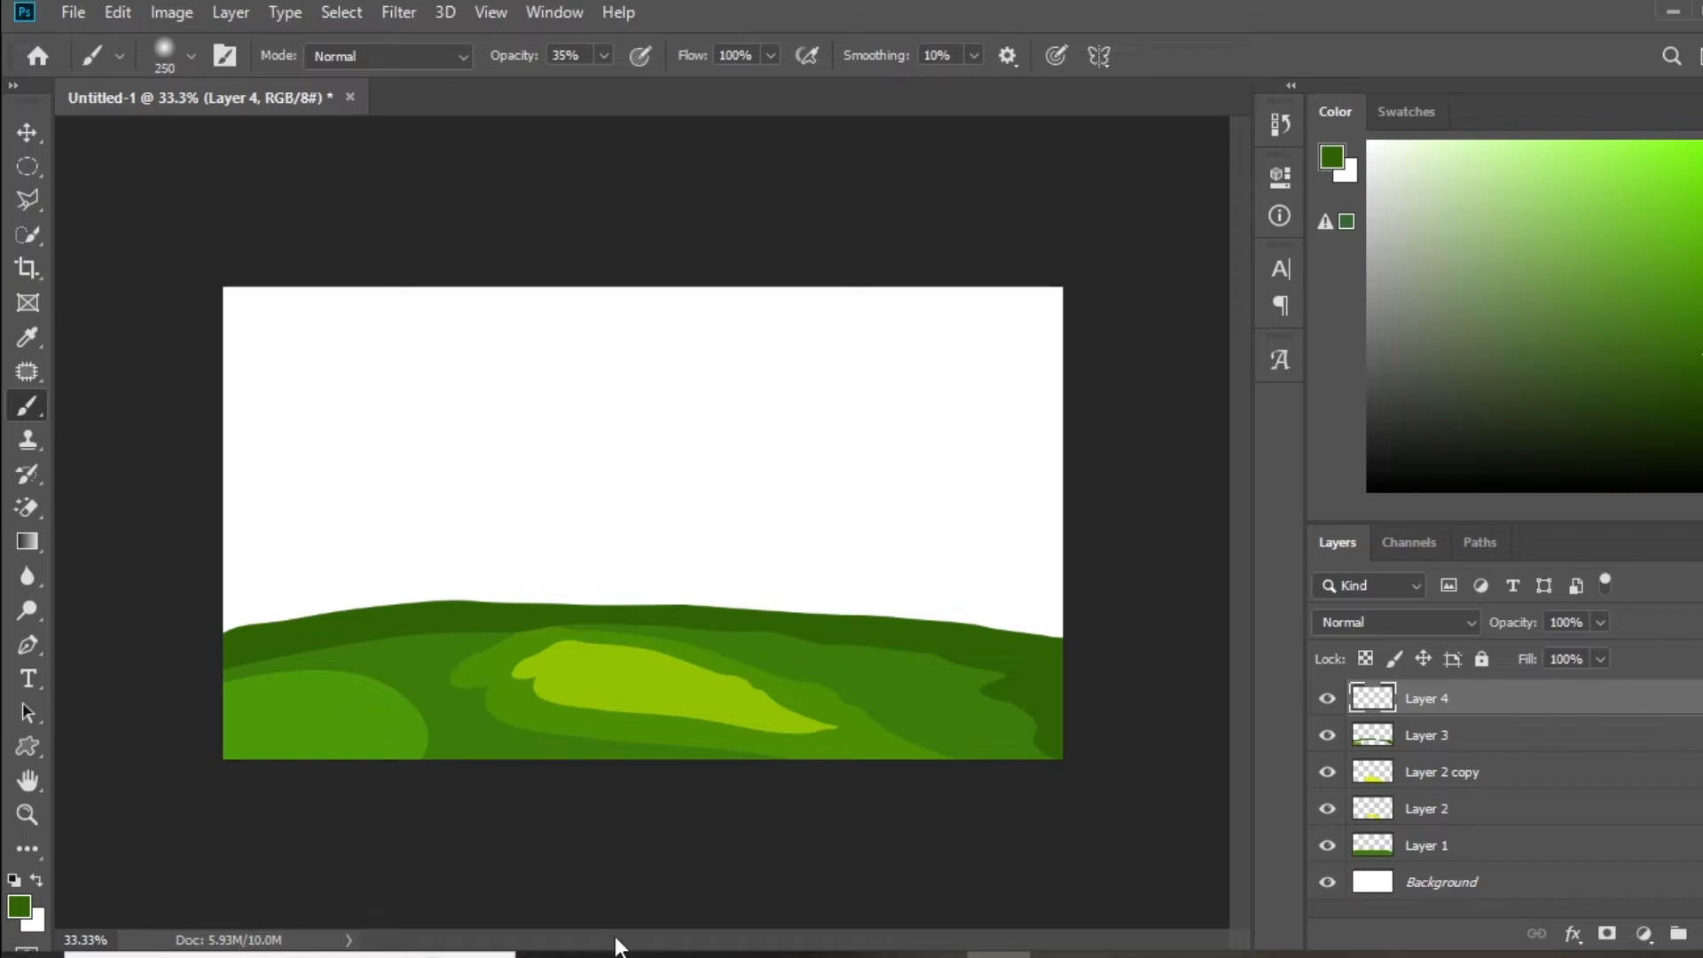
- Paint a lobed yellow-green bush in the hill's lower-left corner with the Hard Round brush at 100% opacity
click(19, 907)
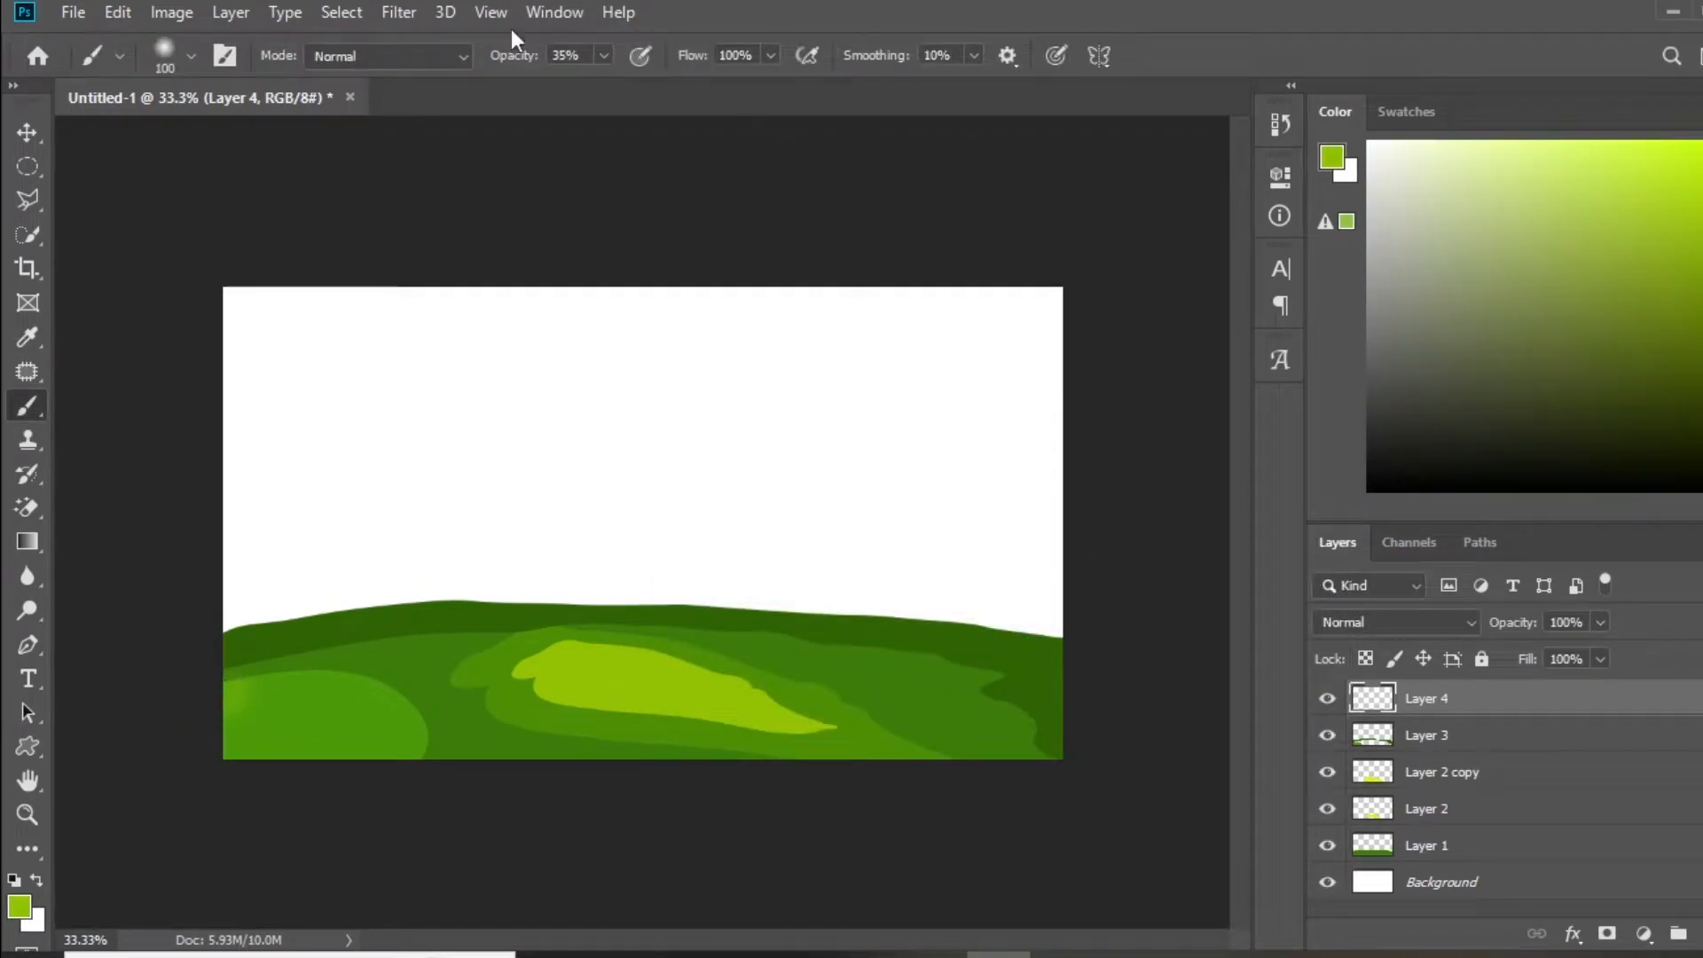
key(0)
click(254, 690)
click(190, 56)
click(51, 308)
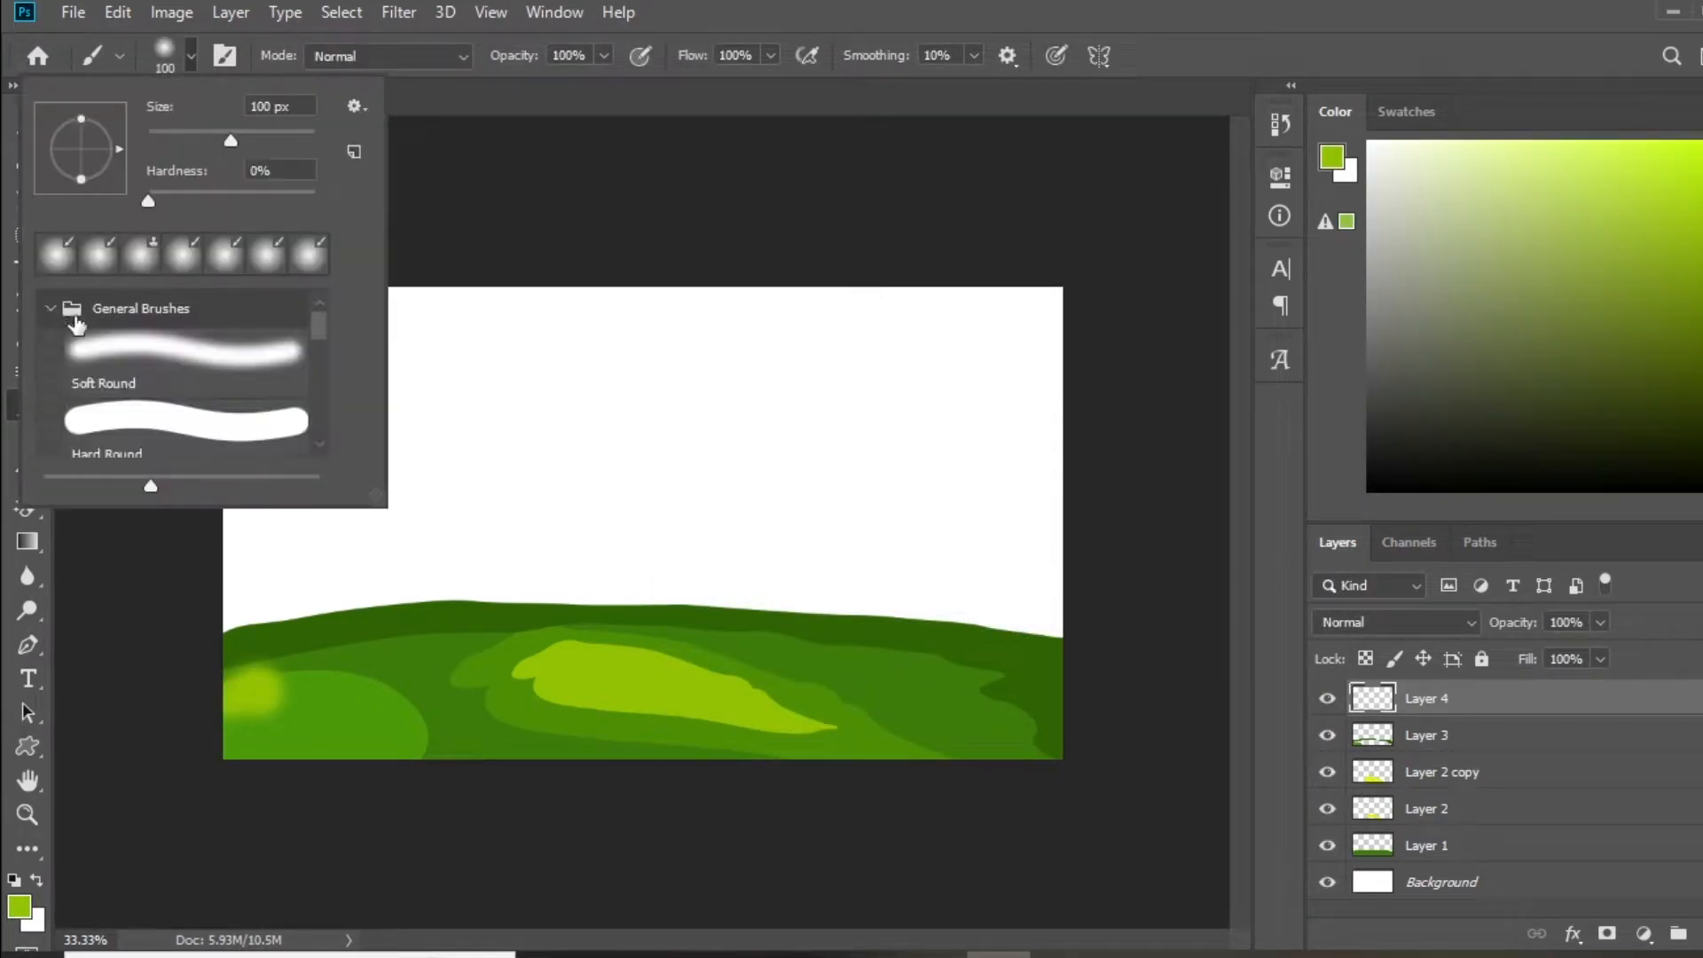
double_click(185, 423)
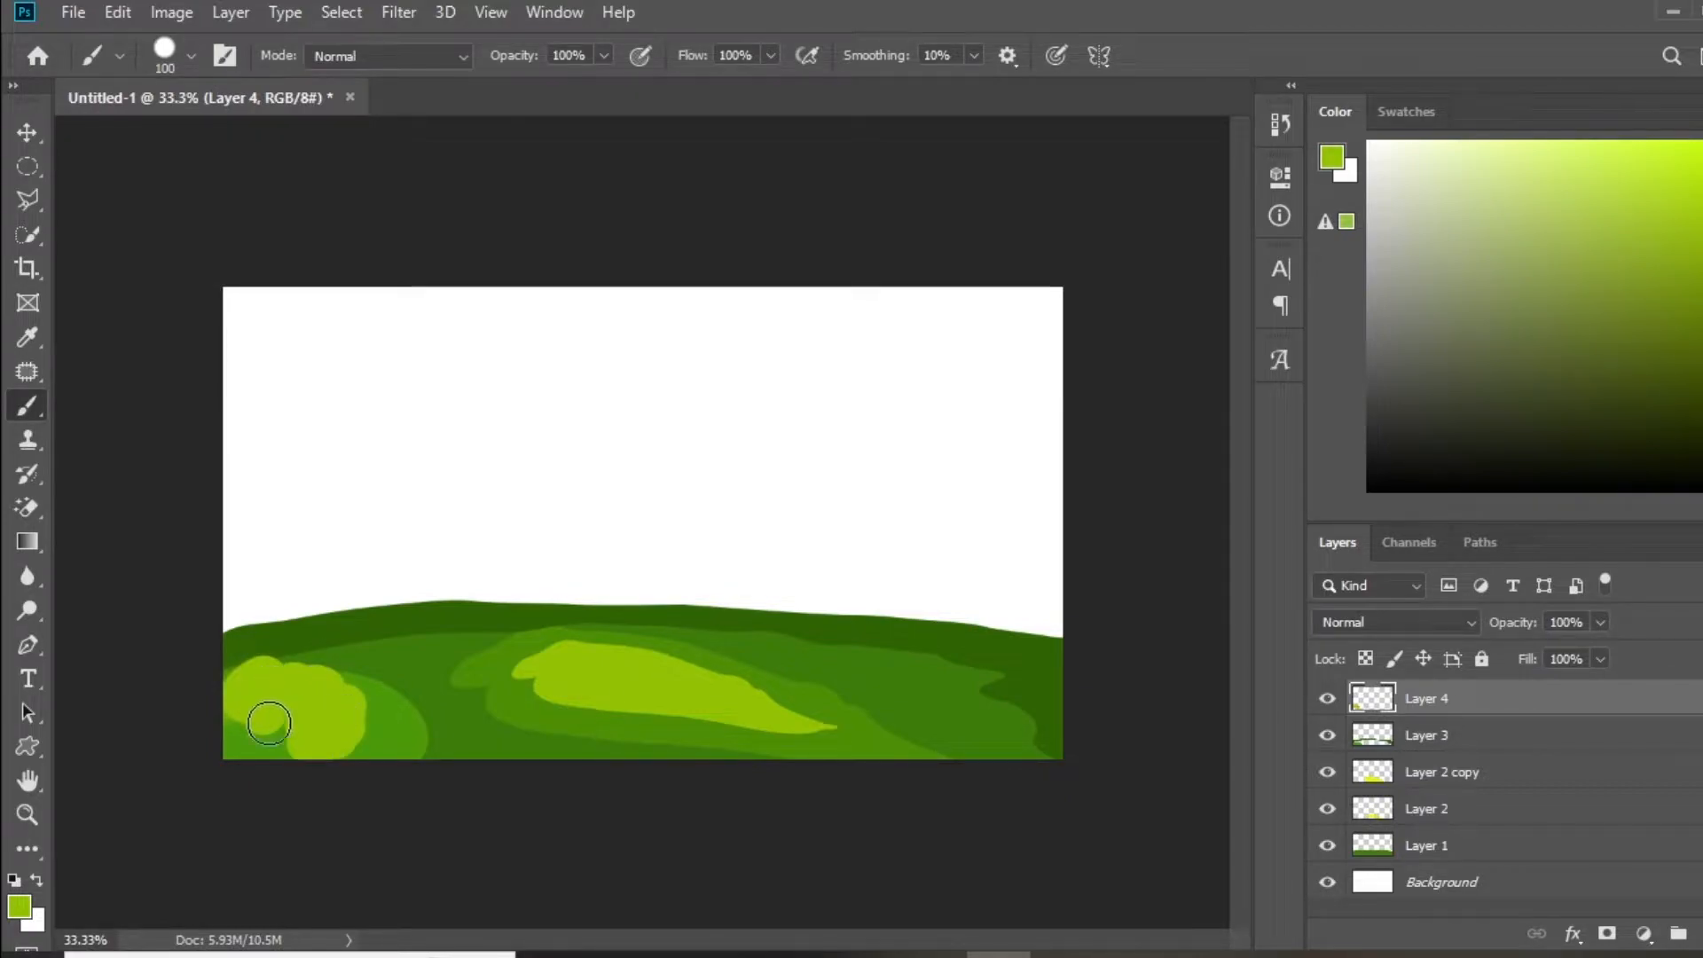
- Sample the hill's darker green and paint over the bush's interior, leaving a yellow-green rim
click(23, 908)
click(443, 697)
click(1258, 483)
mouse_move(244, 695)
mouse_down()
mouse_move(282, 698)
mouse_move(243, 727)
mouse_move(384, 747)
mouse_up()
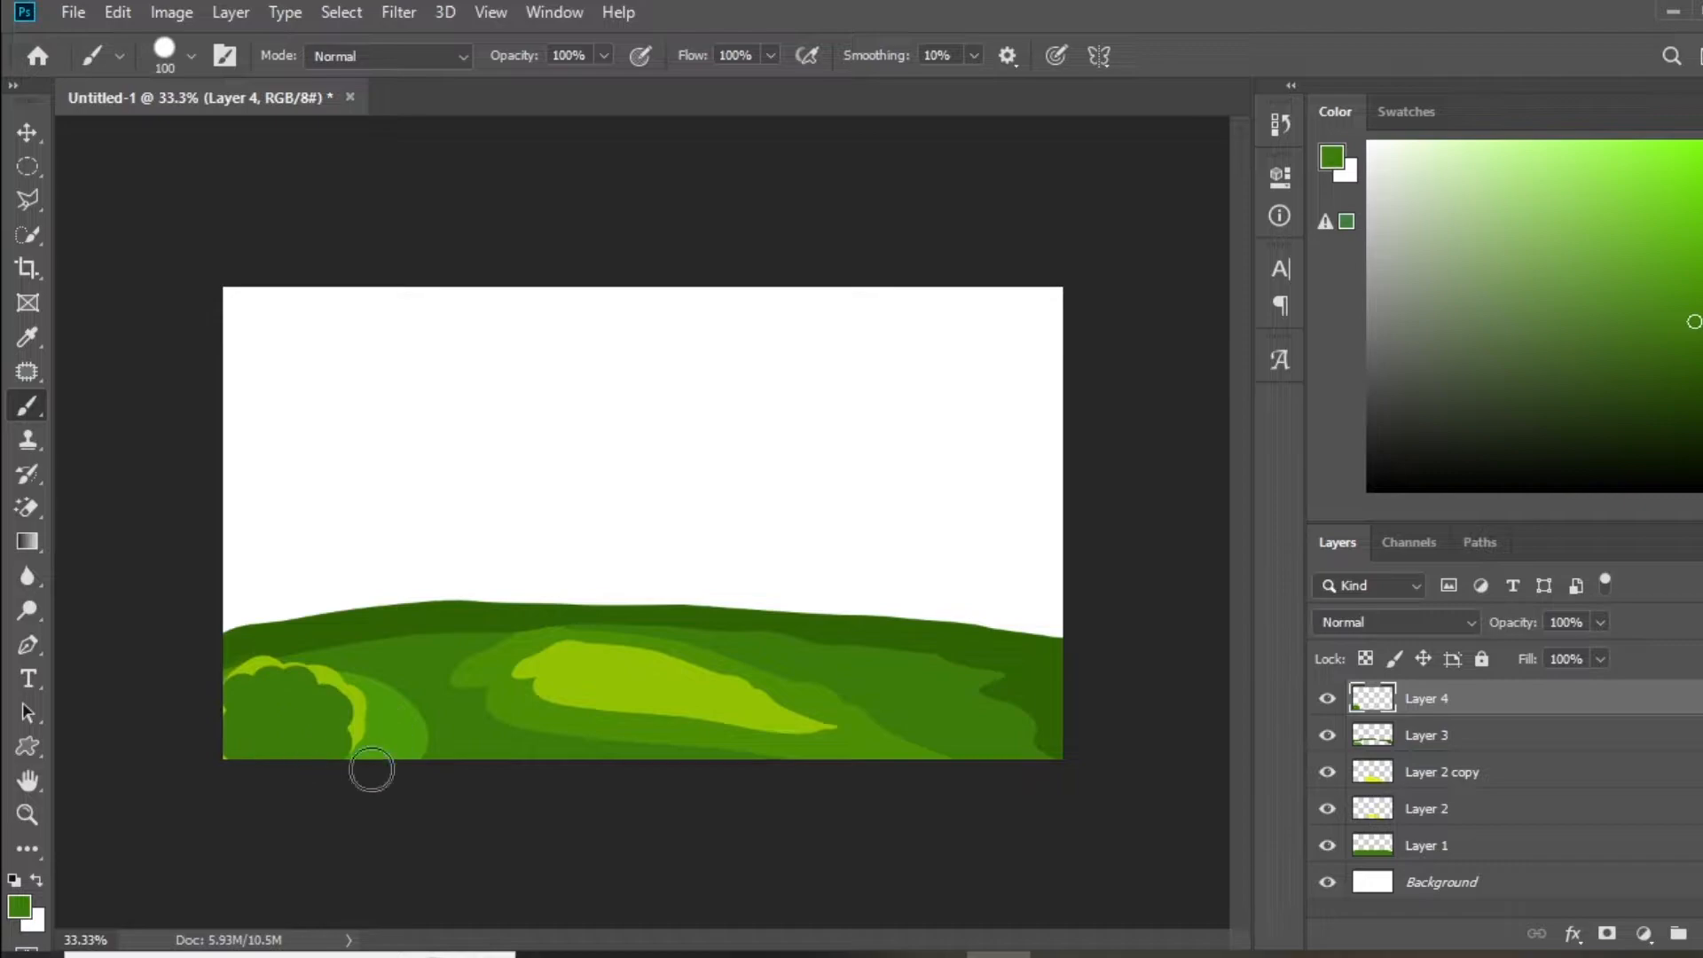
- Add a layer beneath the bush layer and paint a larger dark green bush behind it with a 150 px brush
click(1702, 935)
drag(1503, 712, 1505, 750)
drag(205, 674, 322, 673)
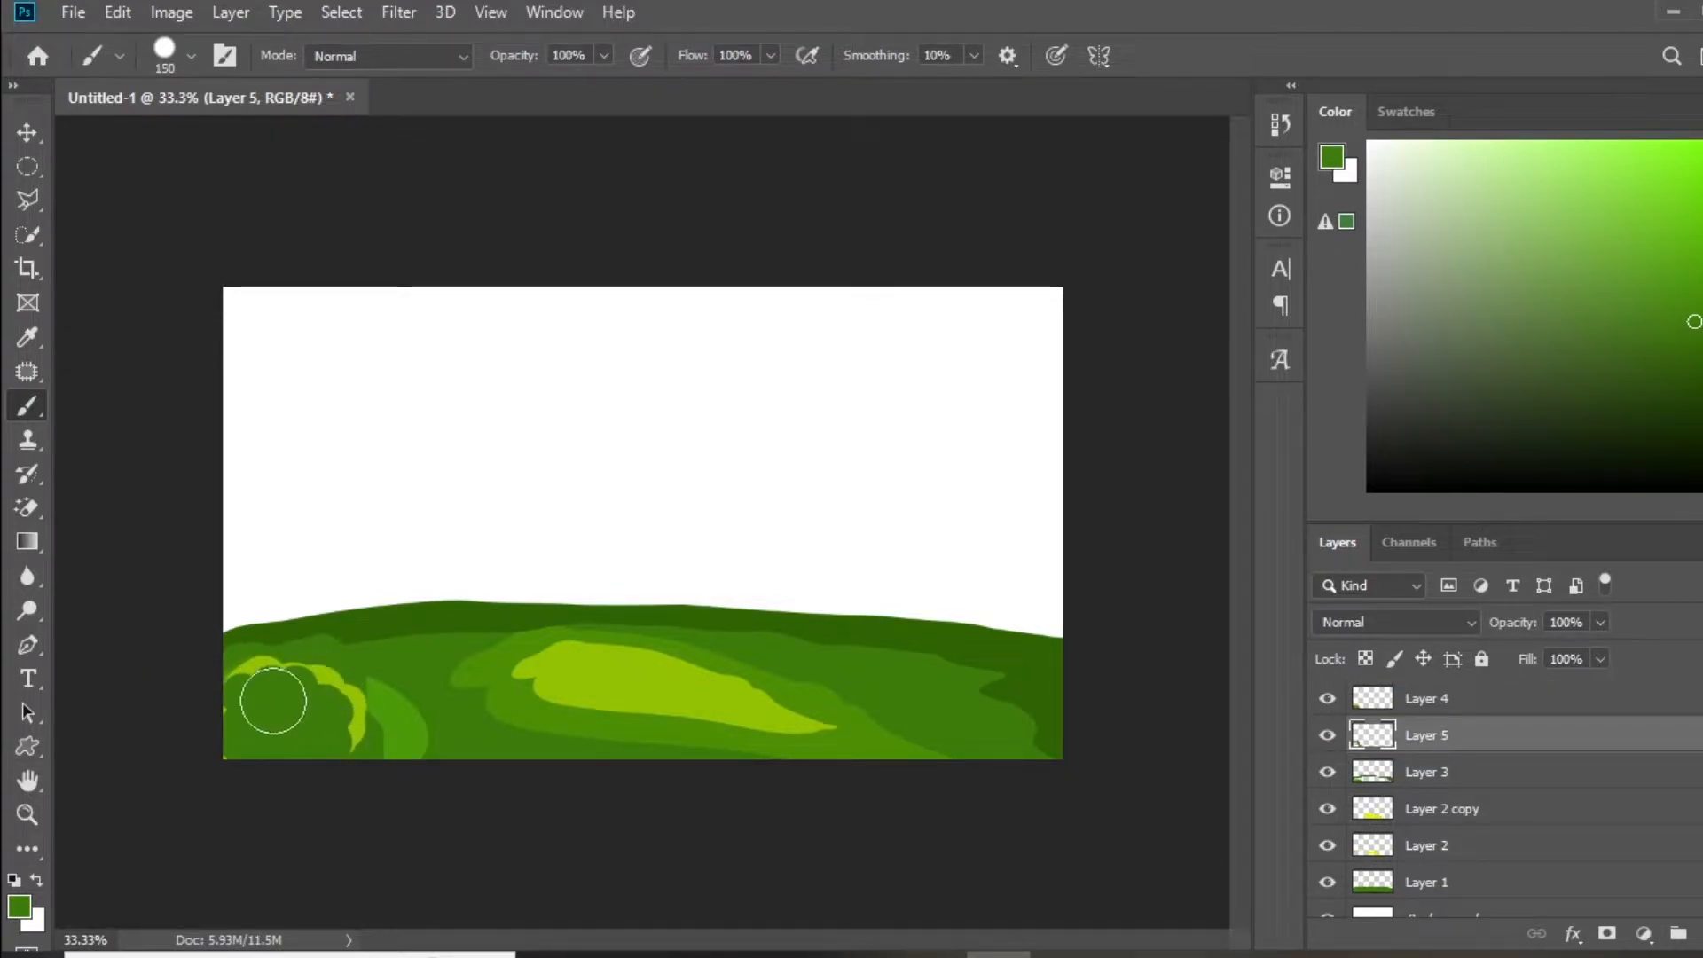
- Choose a lighter green and paint the inside of the front bush on Layer 4
click(19, 906)
click(284, 704)
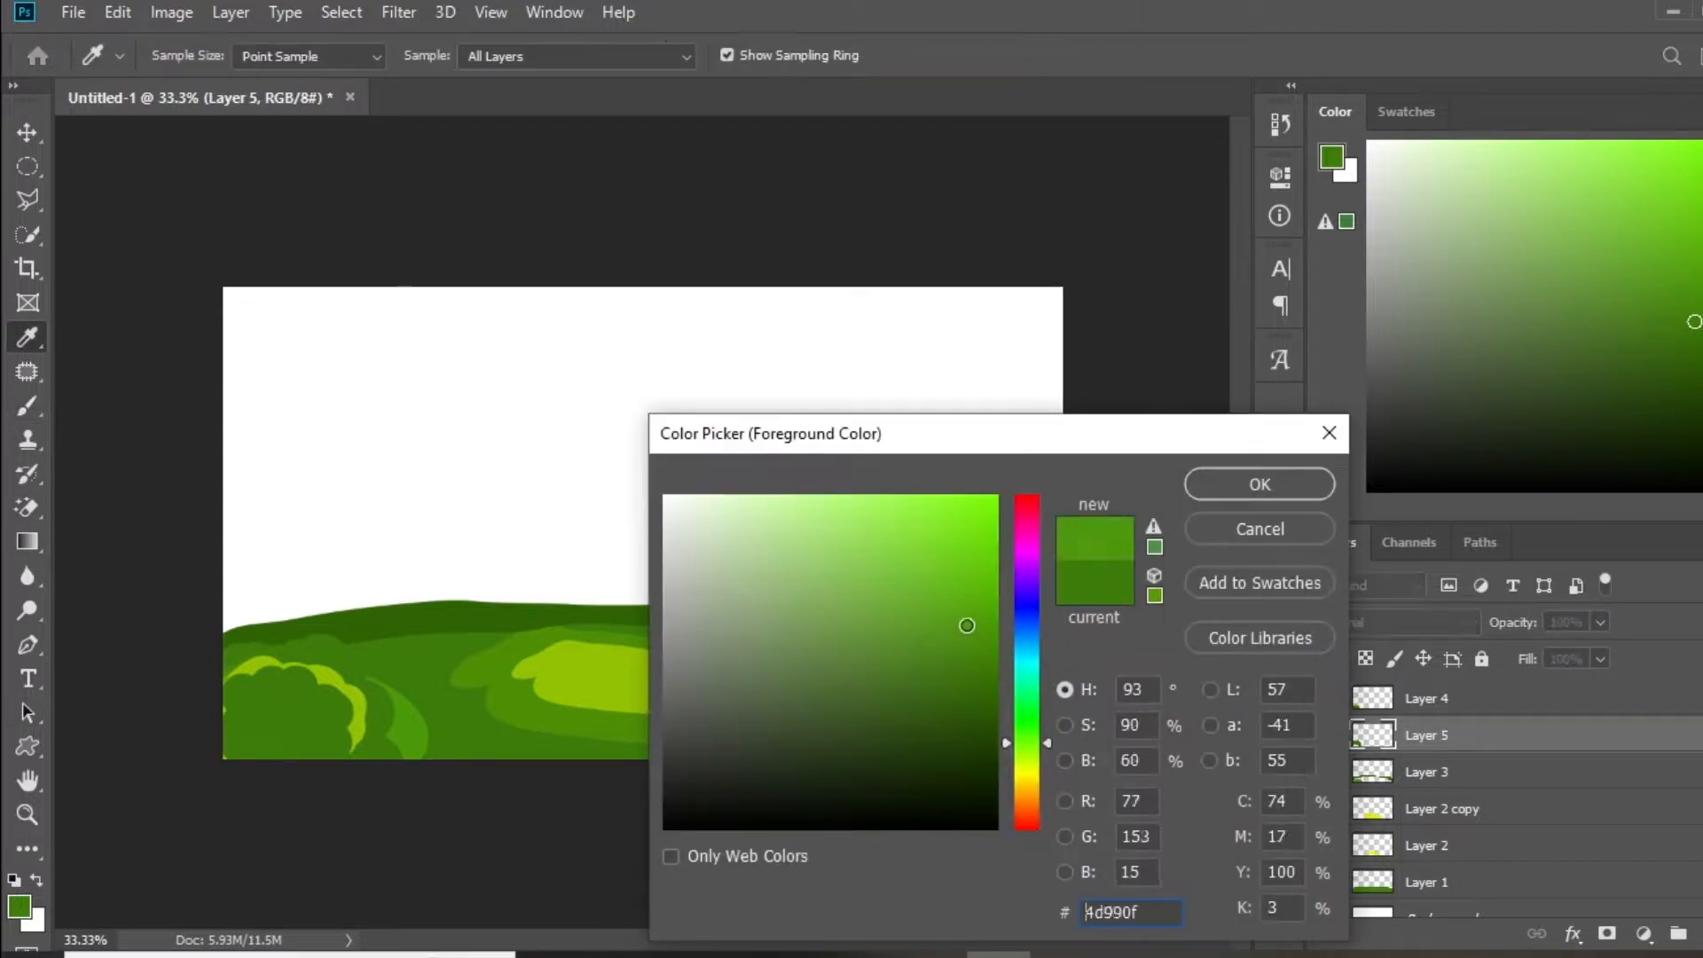
key(Return)
key(alt+bracketright)
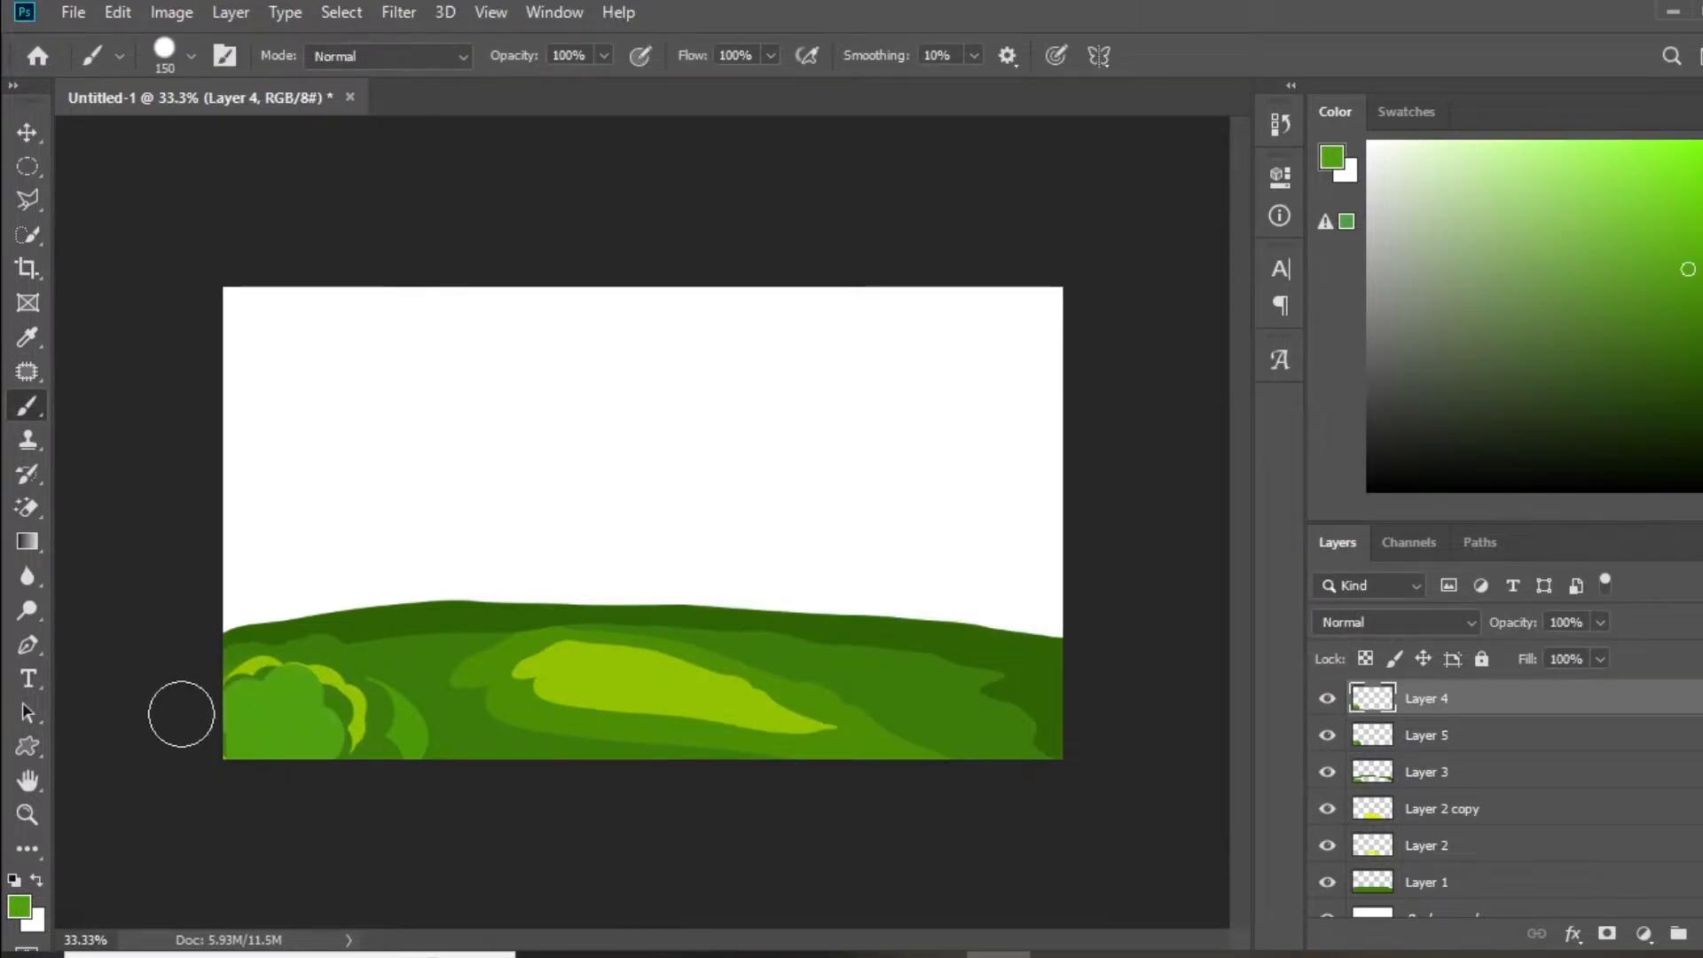
- Deselect the bush layer, switch to the web browser and search Google for tree
click(26, 133)
click(151, 249)
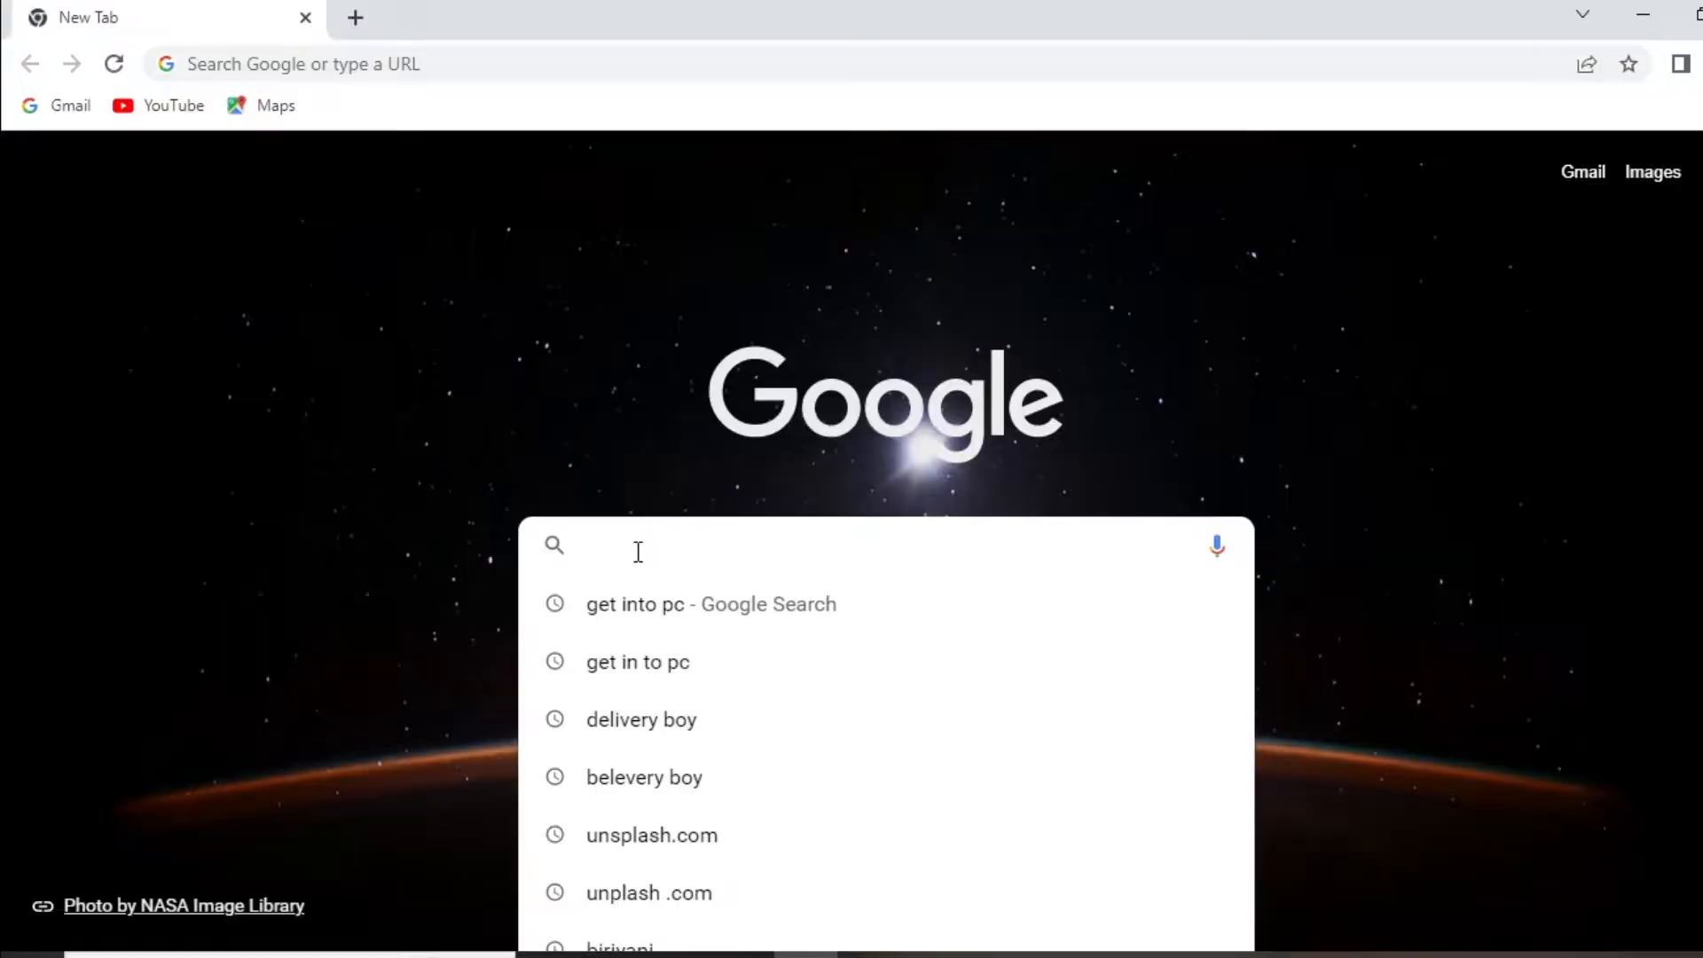
text(tree)
key(Return)
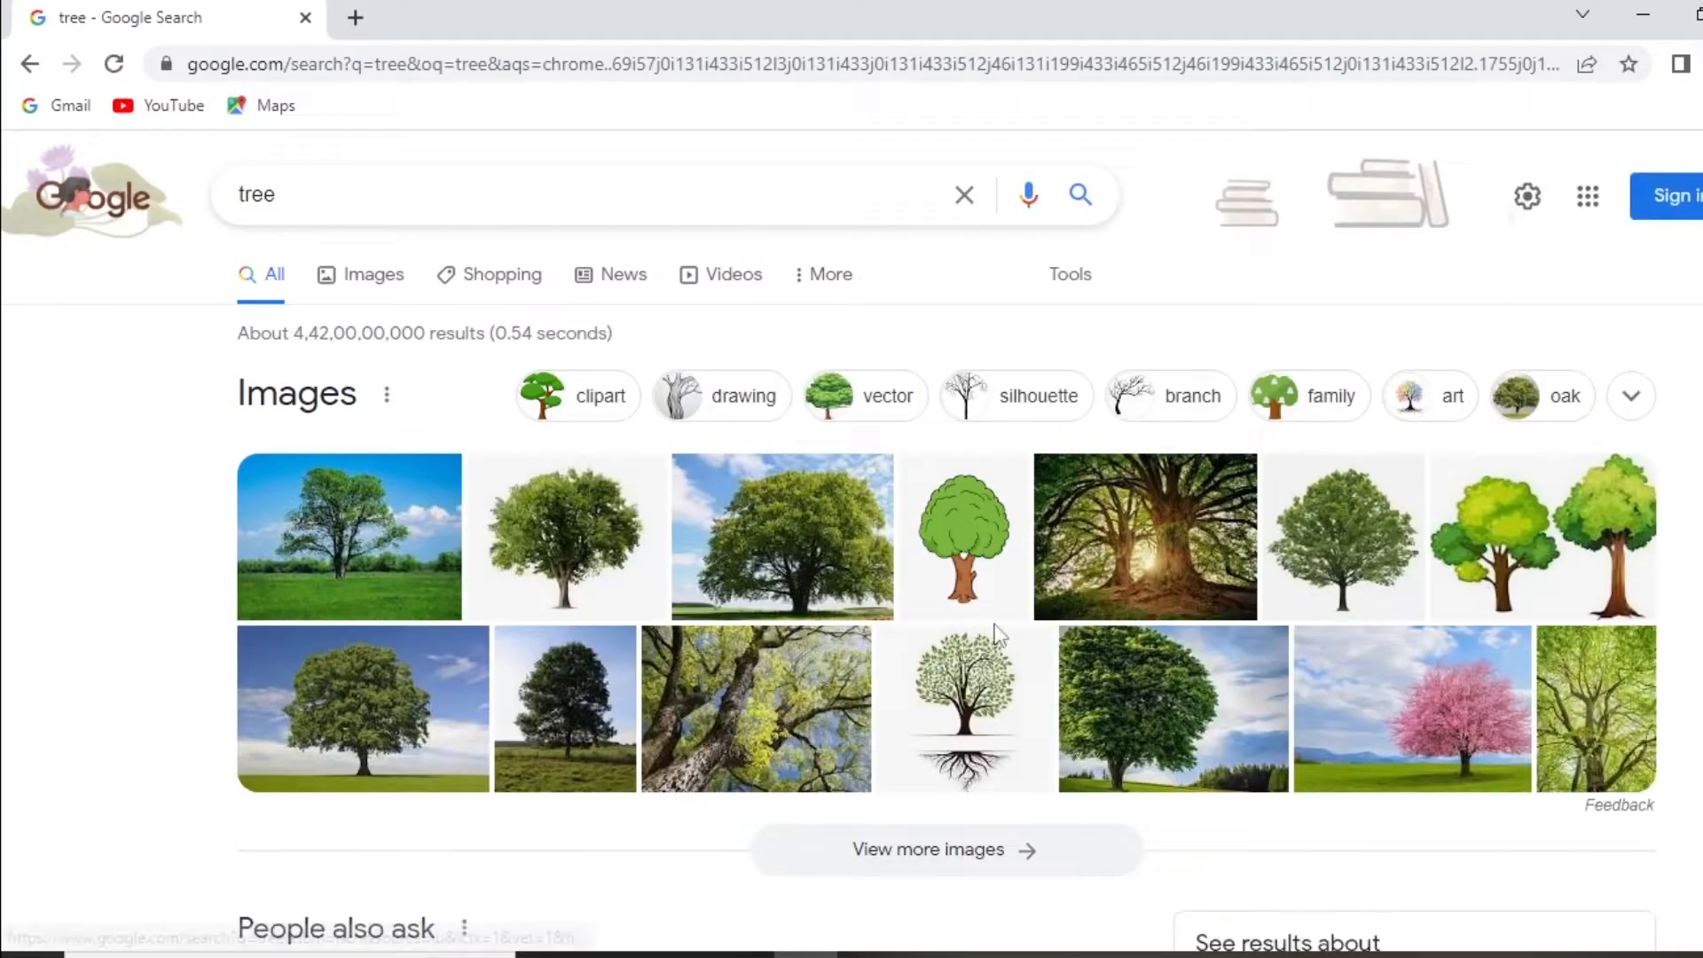
- Refine the tree search with a suggested query and open the Freepik tree images page from the results
click(358, 191)
text(ve)
click(328, 253)
scroll(862, 633, down, 12)
scroll(559, 661, up, 9)
scroll(495, 701, down, 1)
click(445, 450)
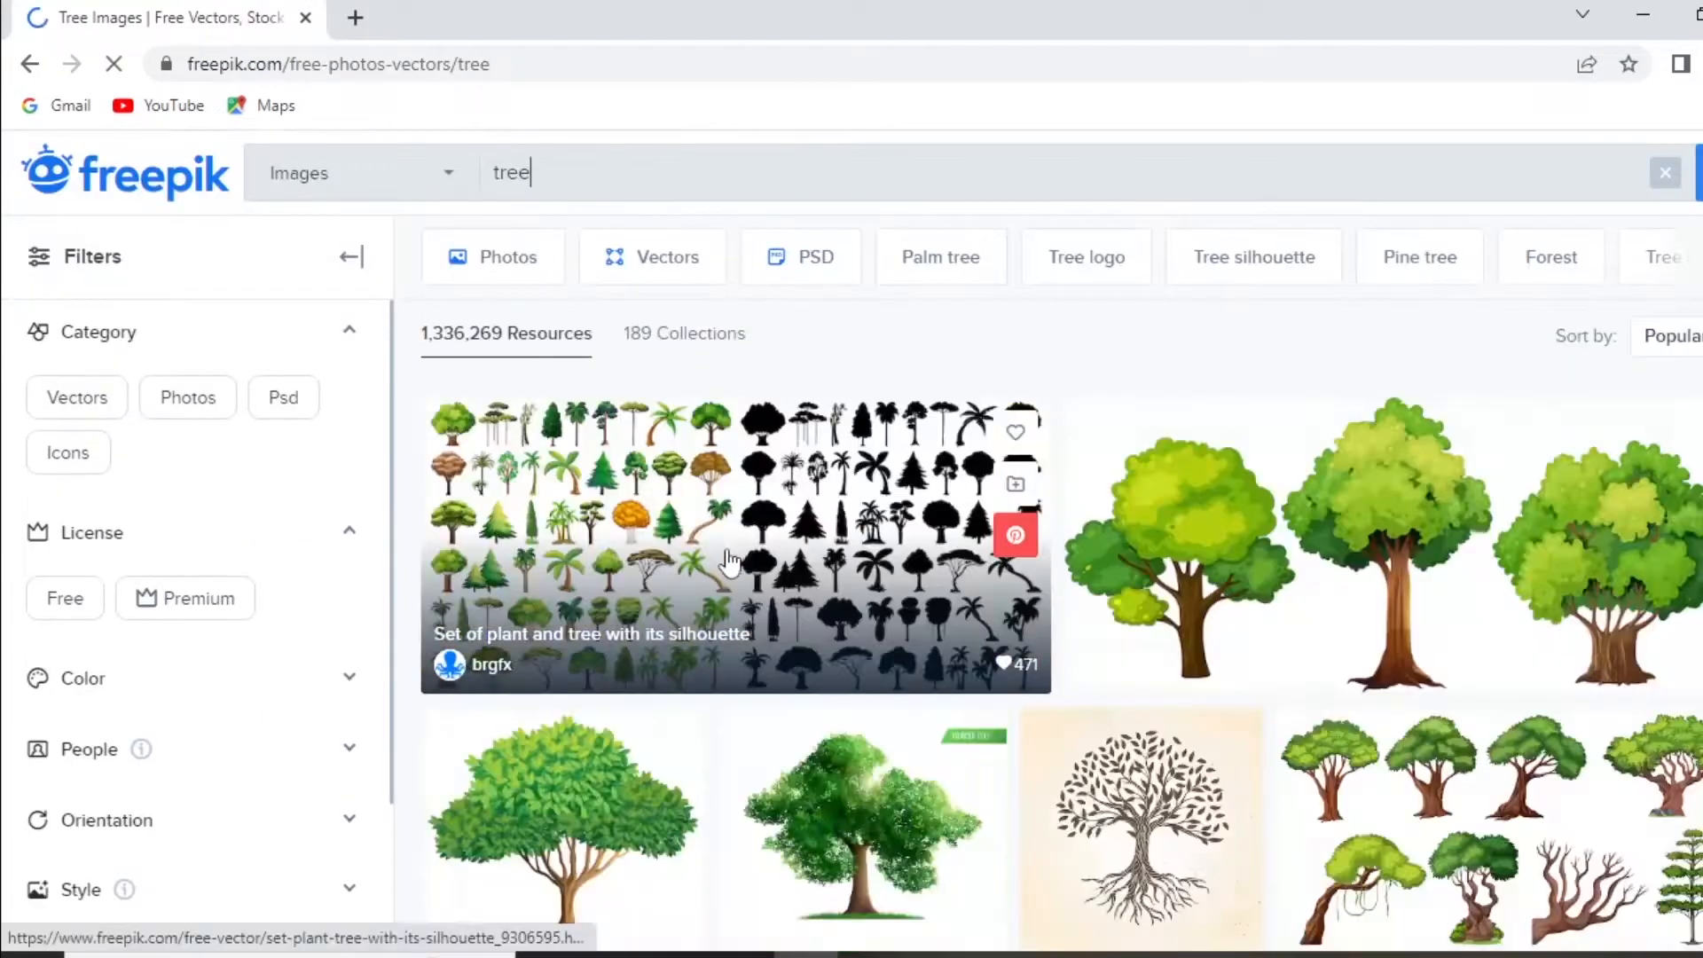
- Find the Set of different tree vector on Freepik, open its page and download the free ZIP
scroll(828, 803, down, 2)
scroll(907, 614, up, 1)
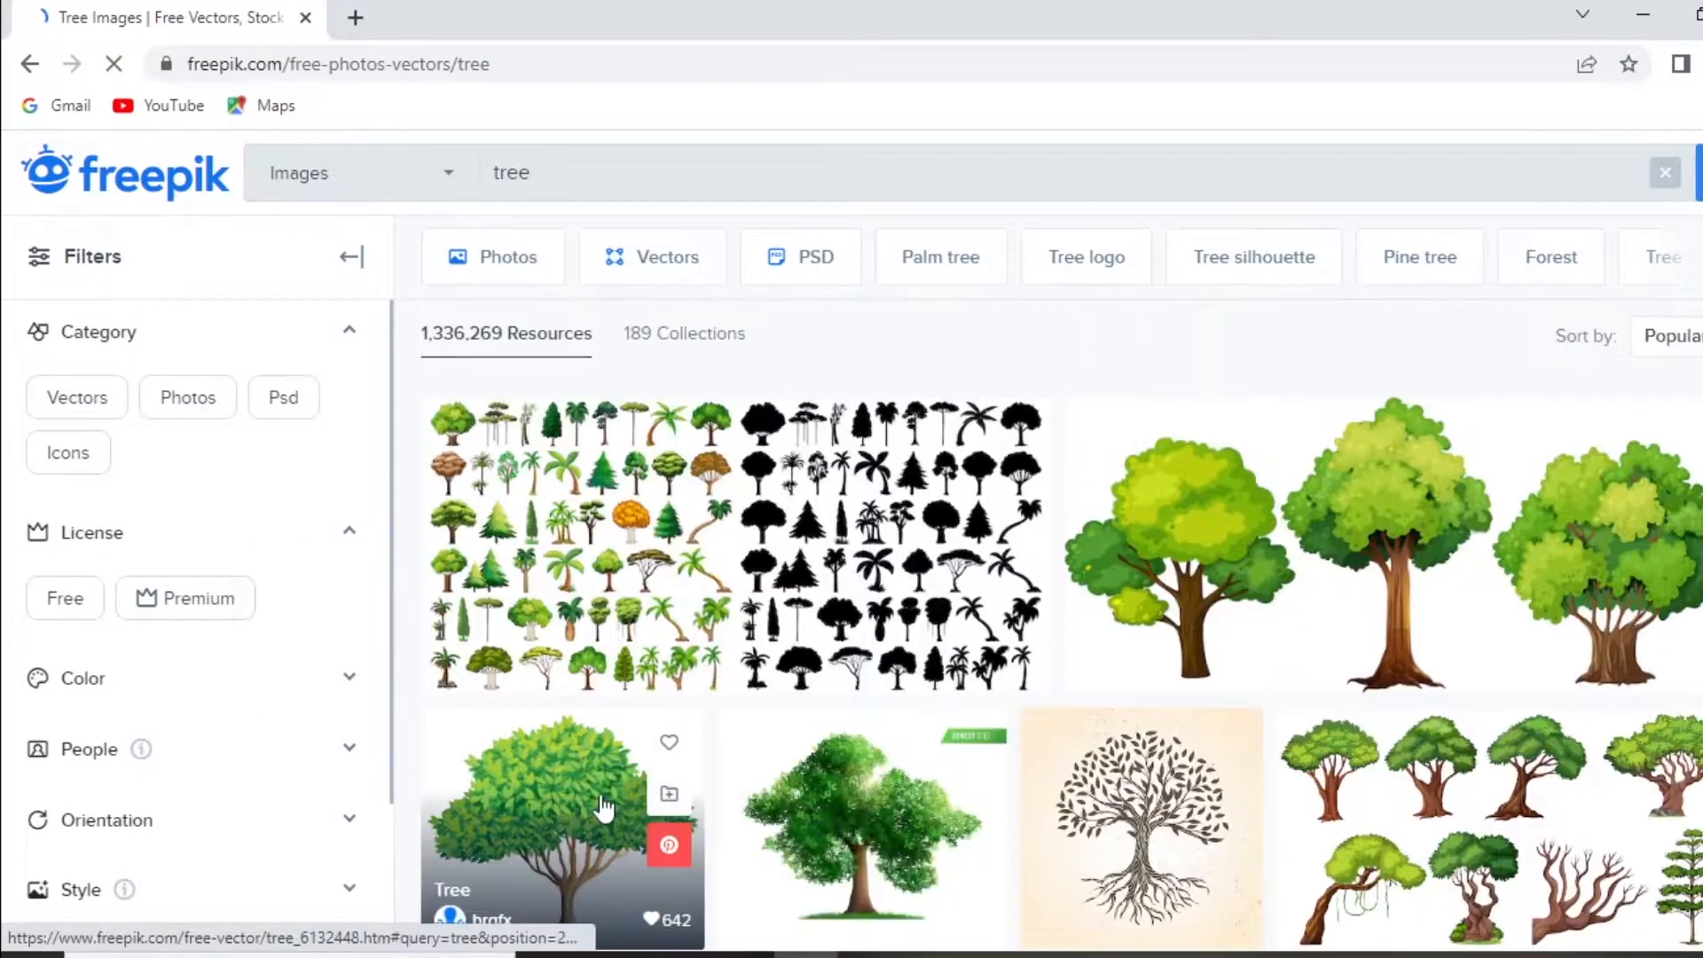
scroll(604, 807, down, 2)
click(1327, 585)
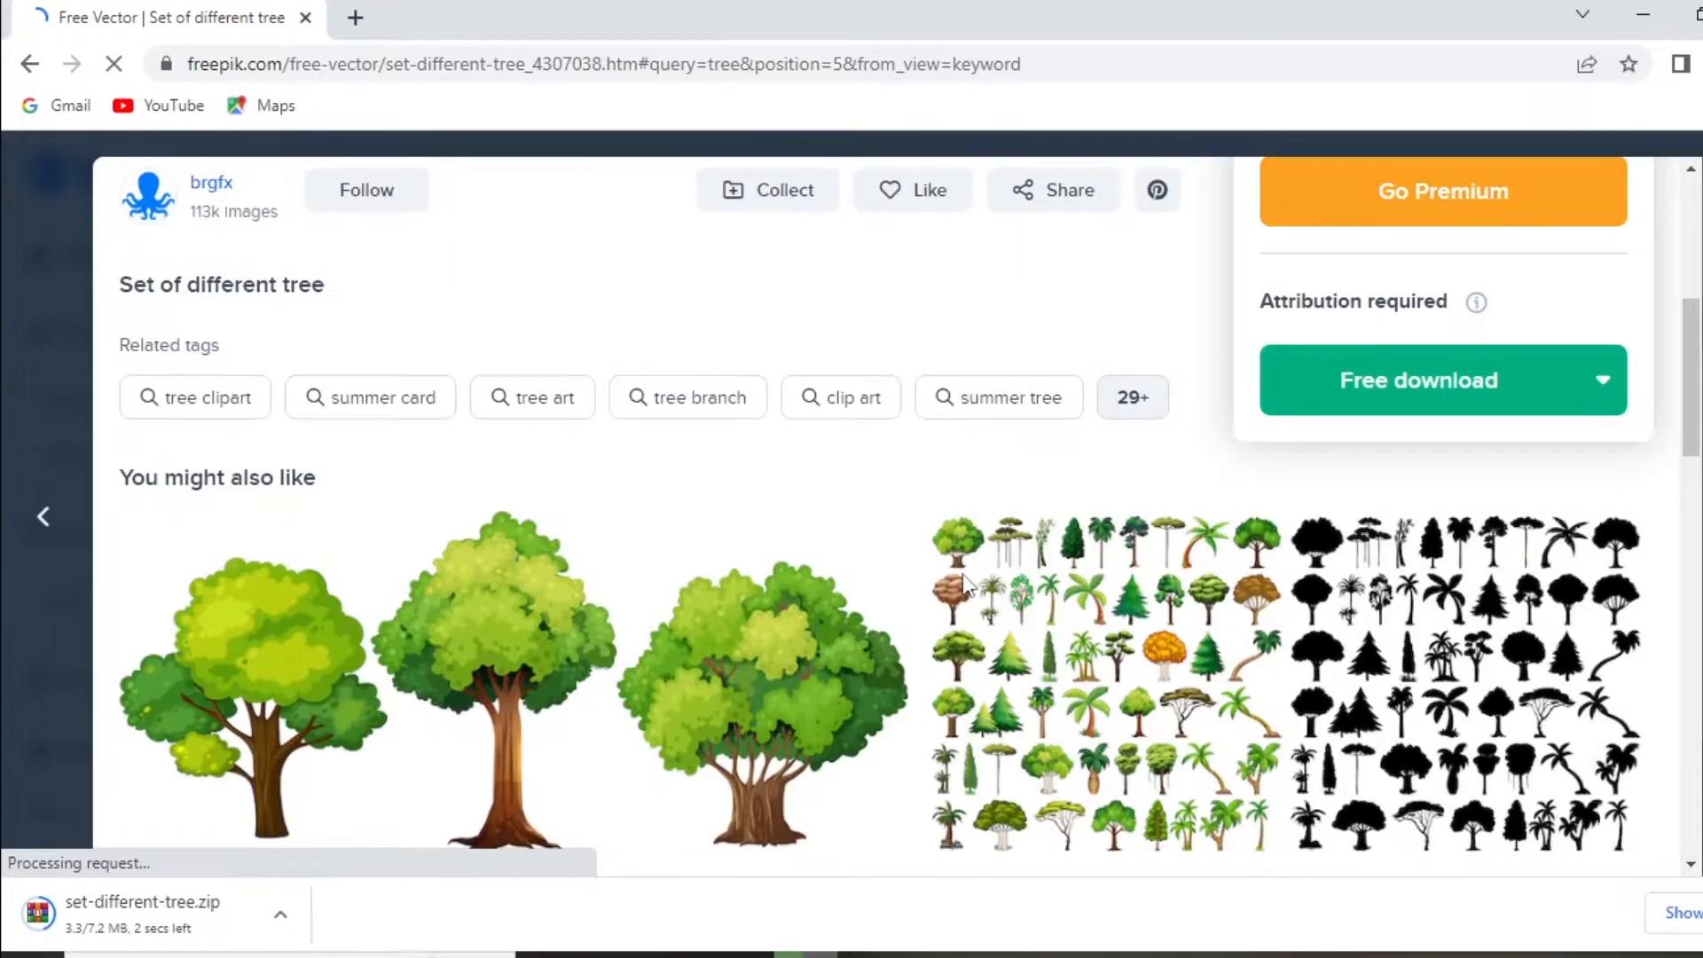
scroll(964, 585, down, 6)
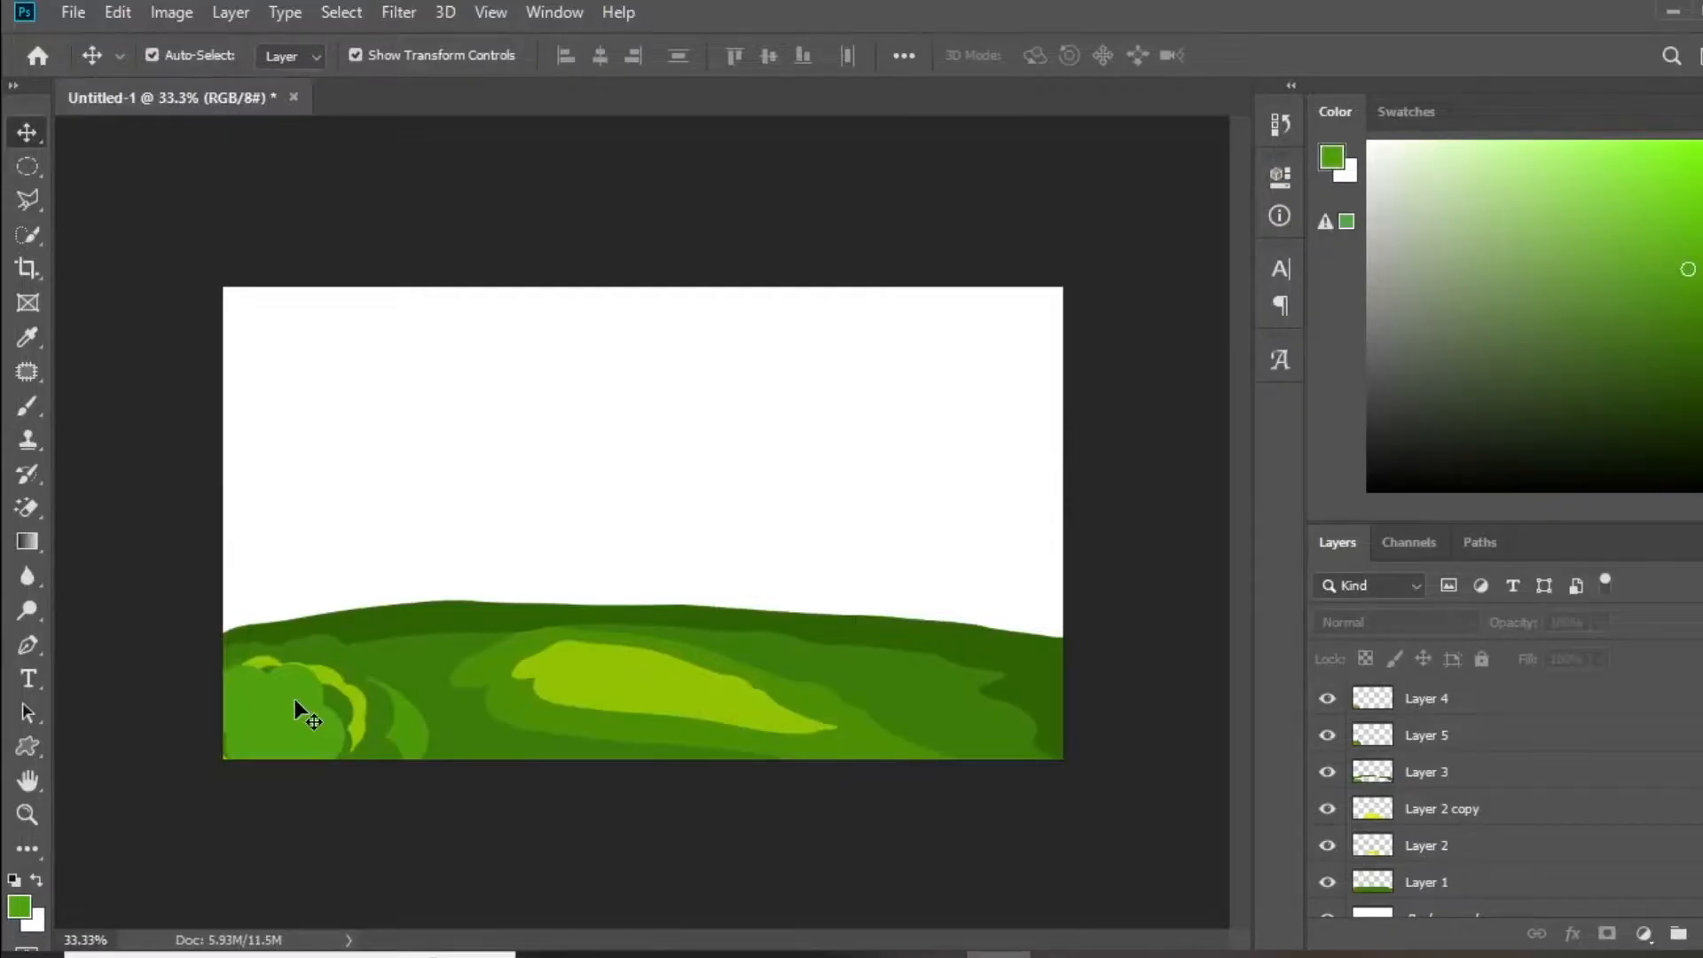
- Switch back to Photoshop and fill the front bush on Layer 4 with bright yellow-green and the back bush on Layer 5 with dark green
click(294, 699)
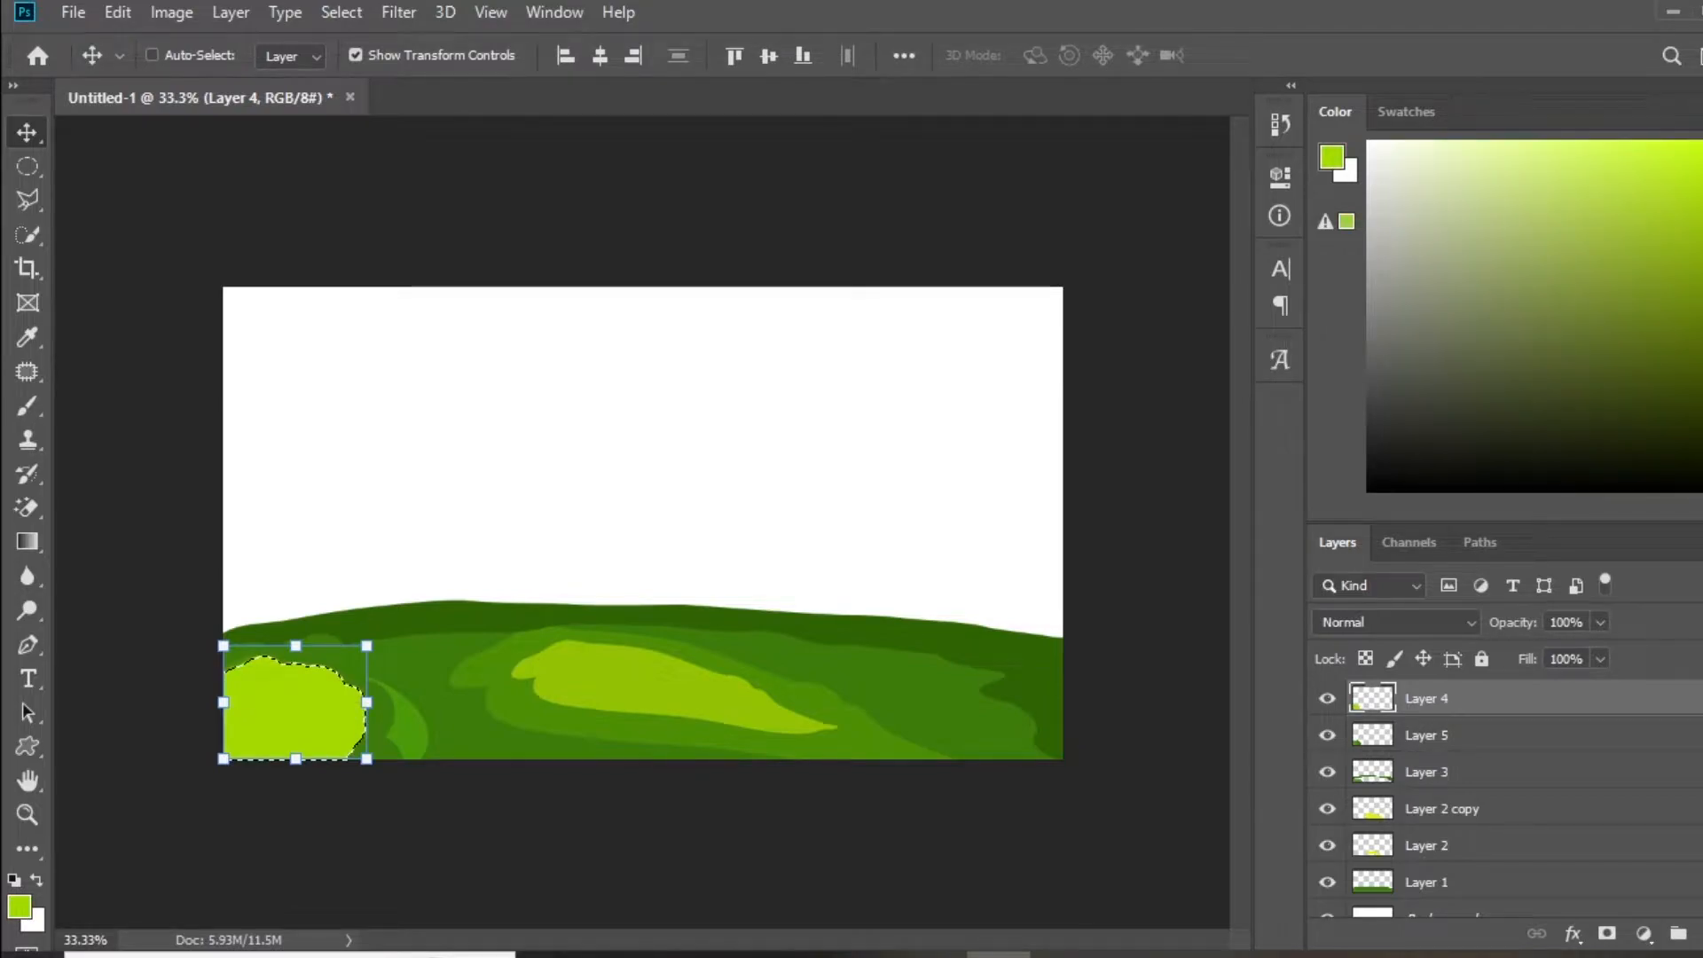
ctrl+click(339, 641)
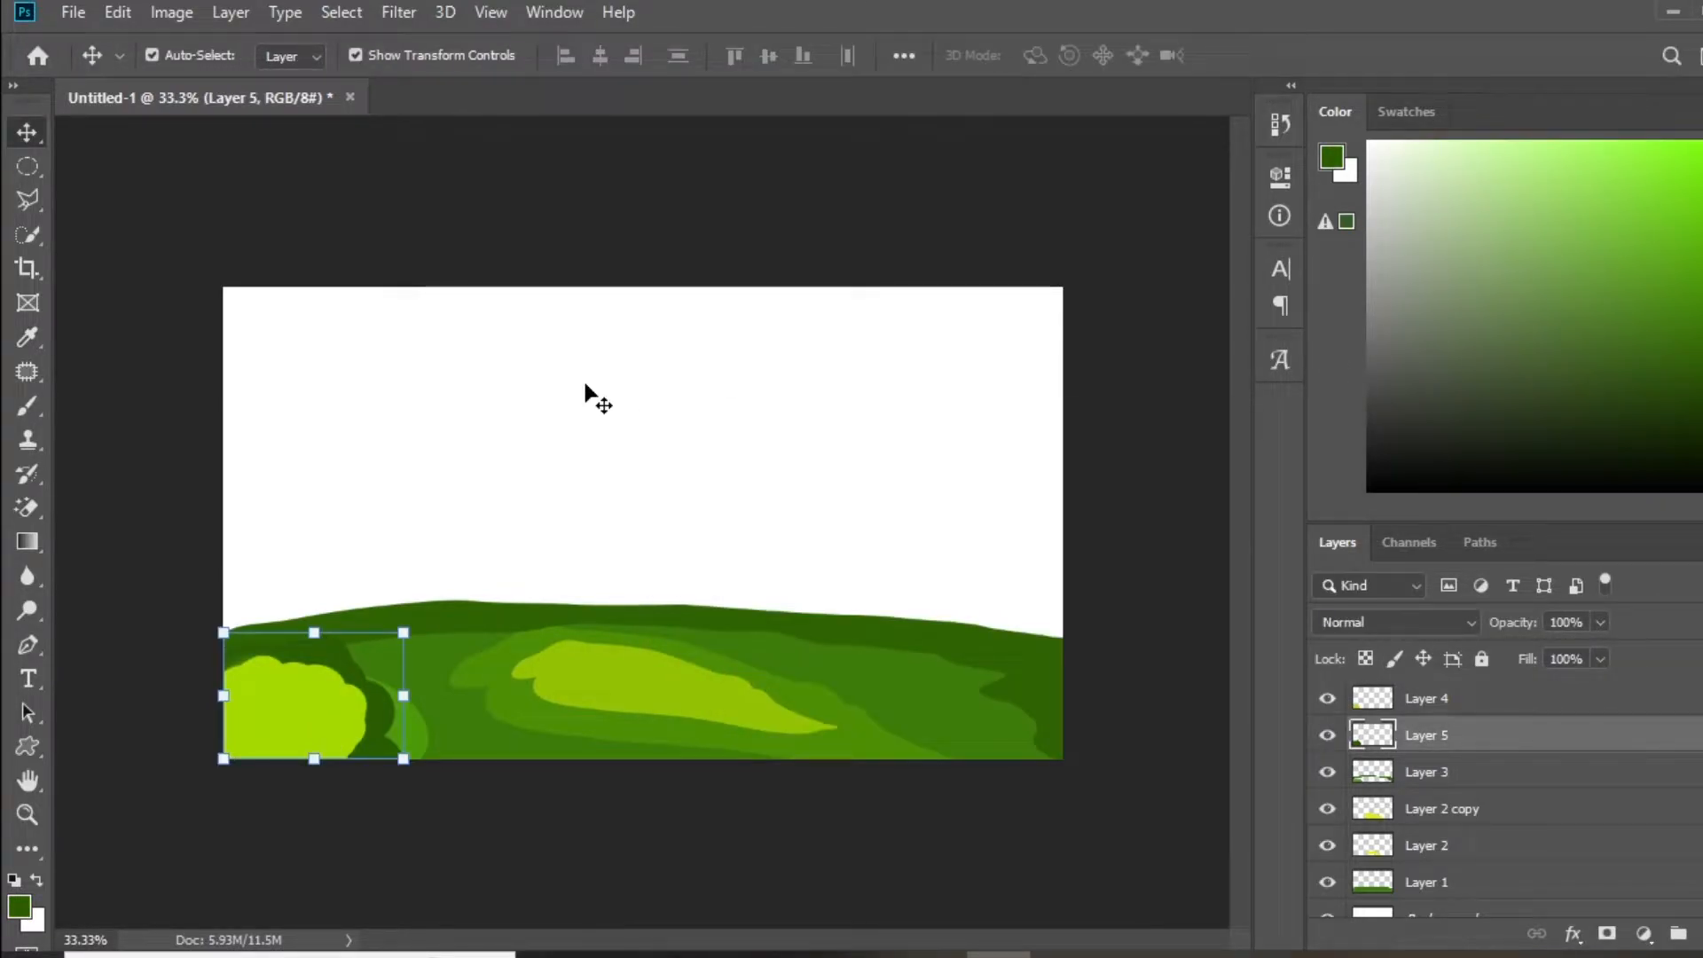
click(603, 377)
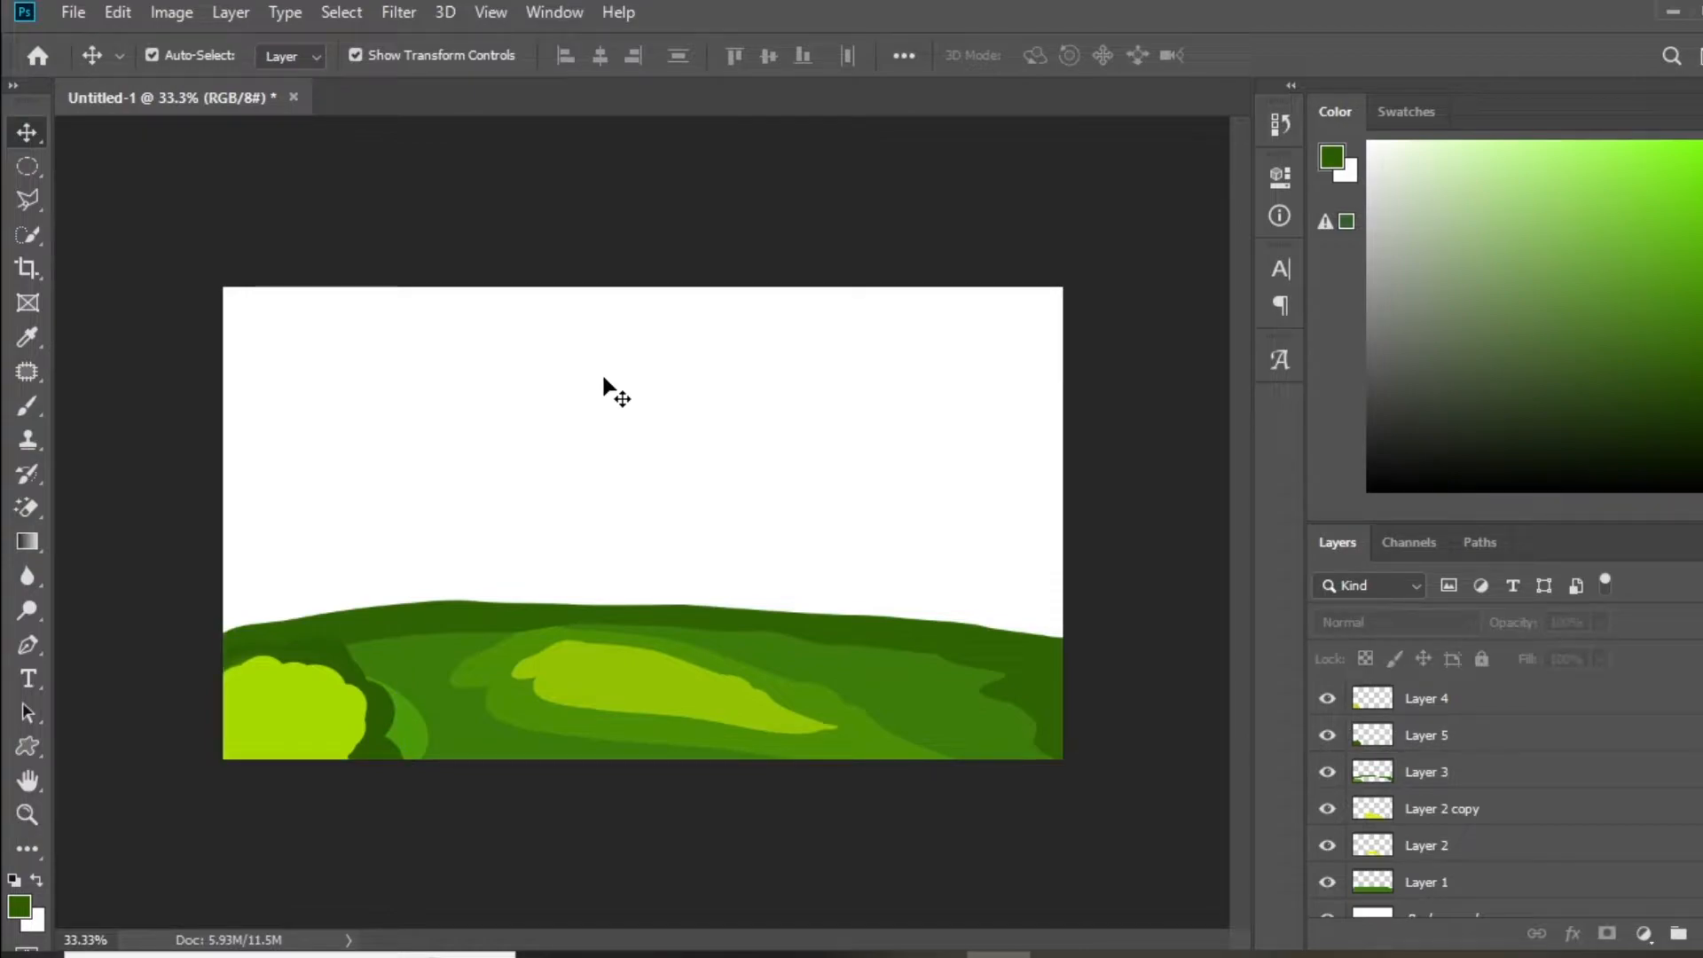
- Add an empty layer to the landscape, then create a new blank document containing one additional layer
key(ctrl+shift+alt+n)
key(m)
key(ctrl+n)
key(Return)
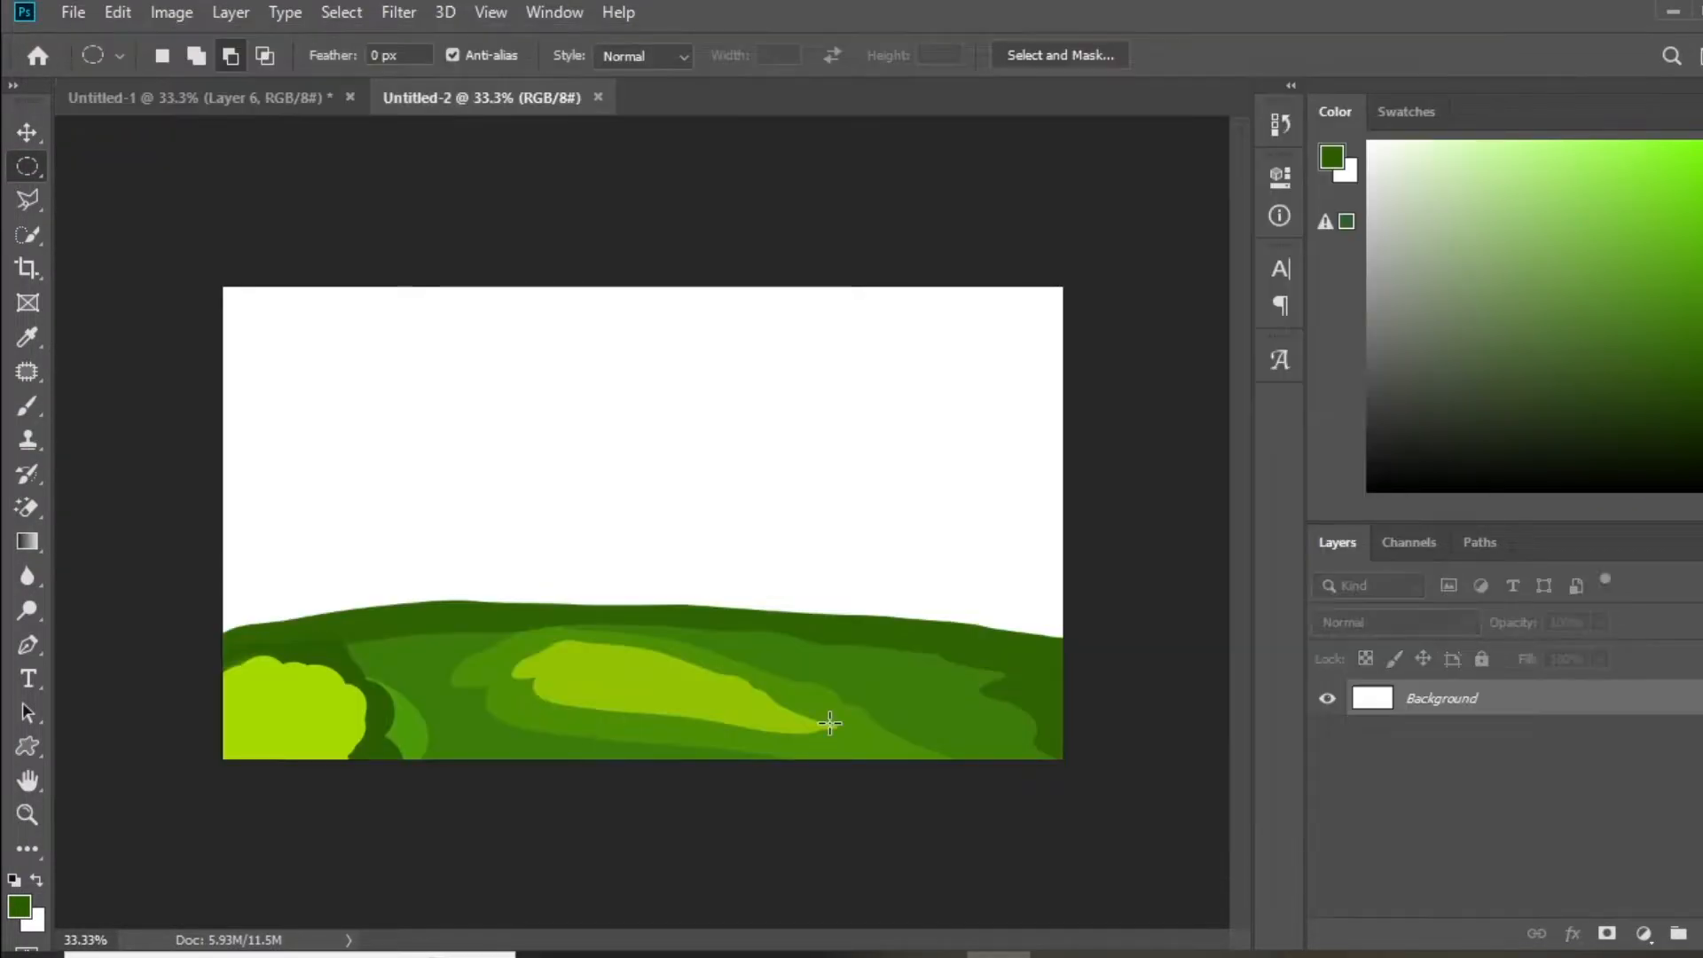
key(ctrl+shift+alt+n)
- Make a large circular selection running past the canvas's lower edge, choose purple as foreground colour and fill the selection
drag(541, 467, 958, 896)
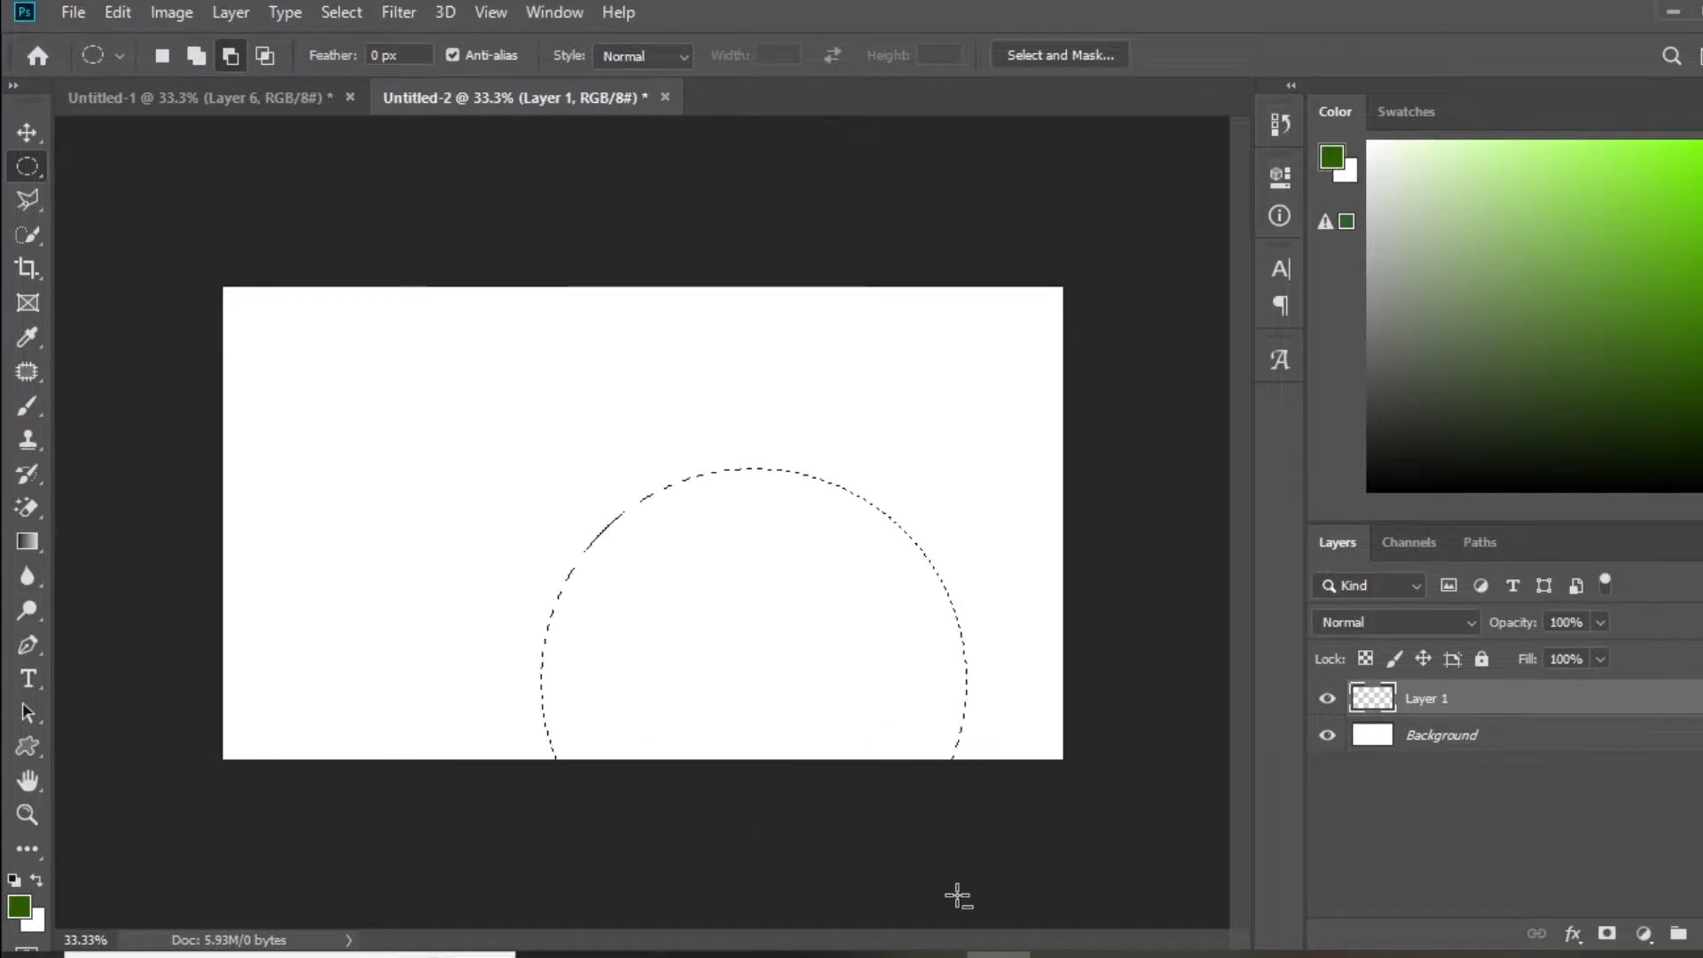
click(19, 903)
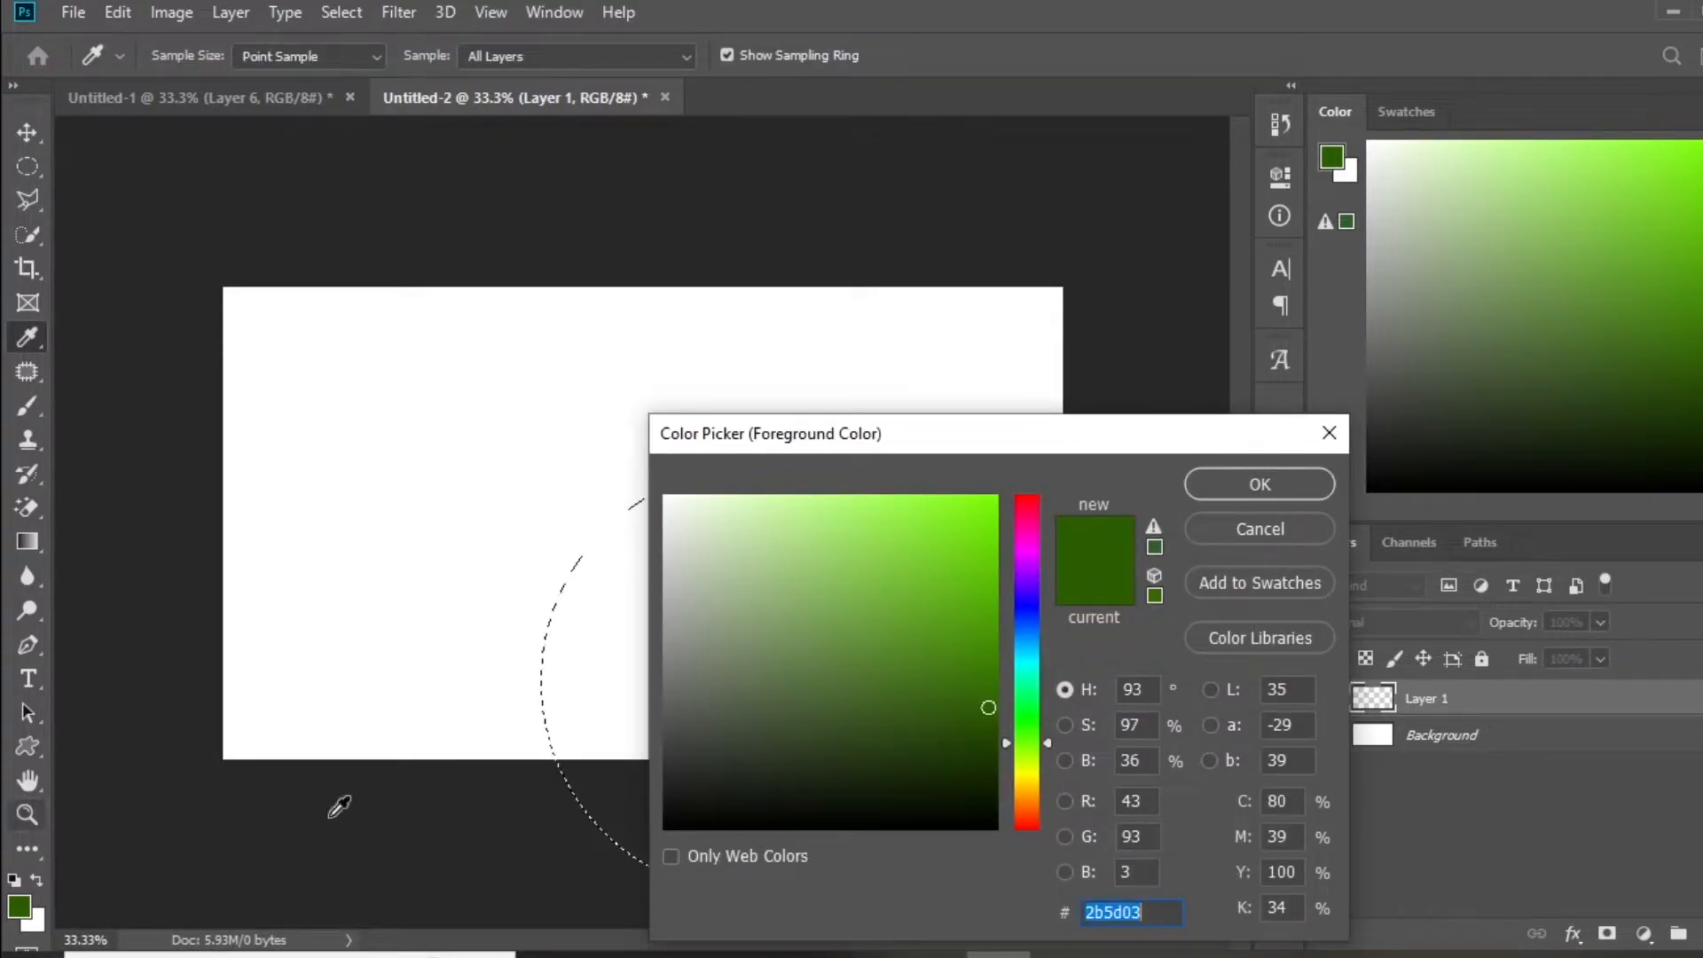
click(1027, 568)
click(986, 496)
click(1155, 595)
click(828, 615)
click(997, 605)
click(1232, 491)
key(alt+BackSpace)
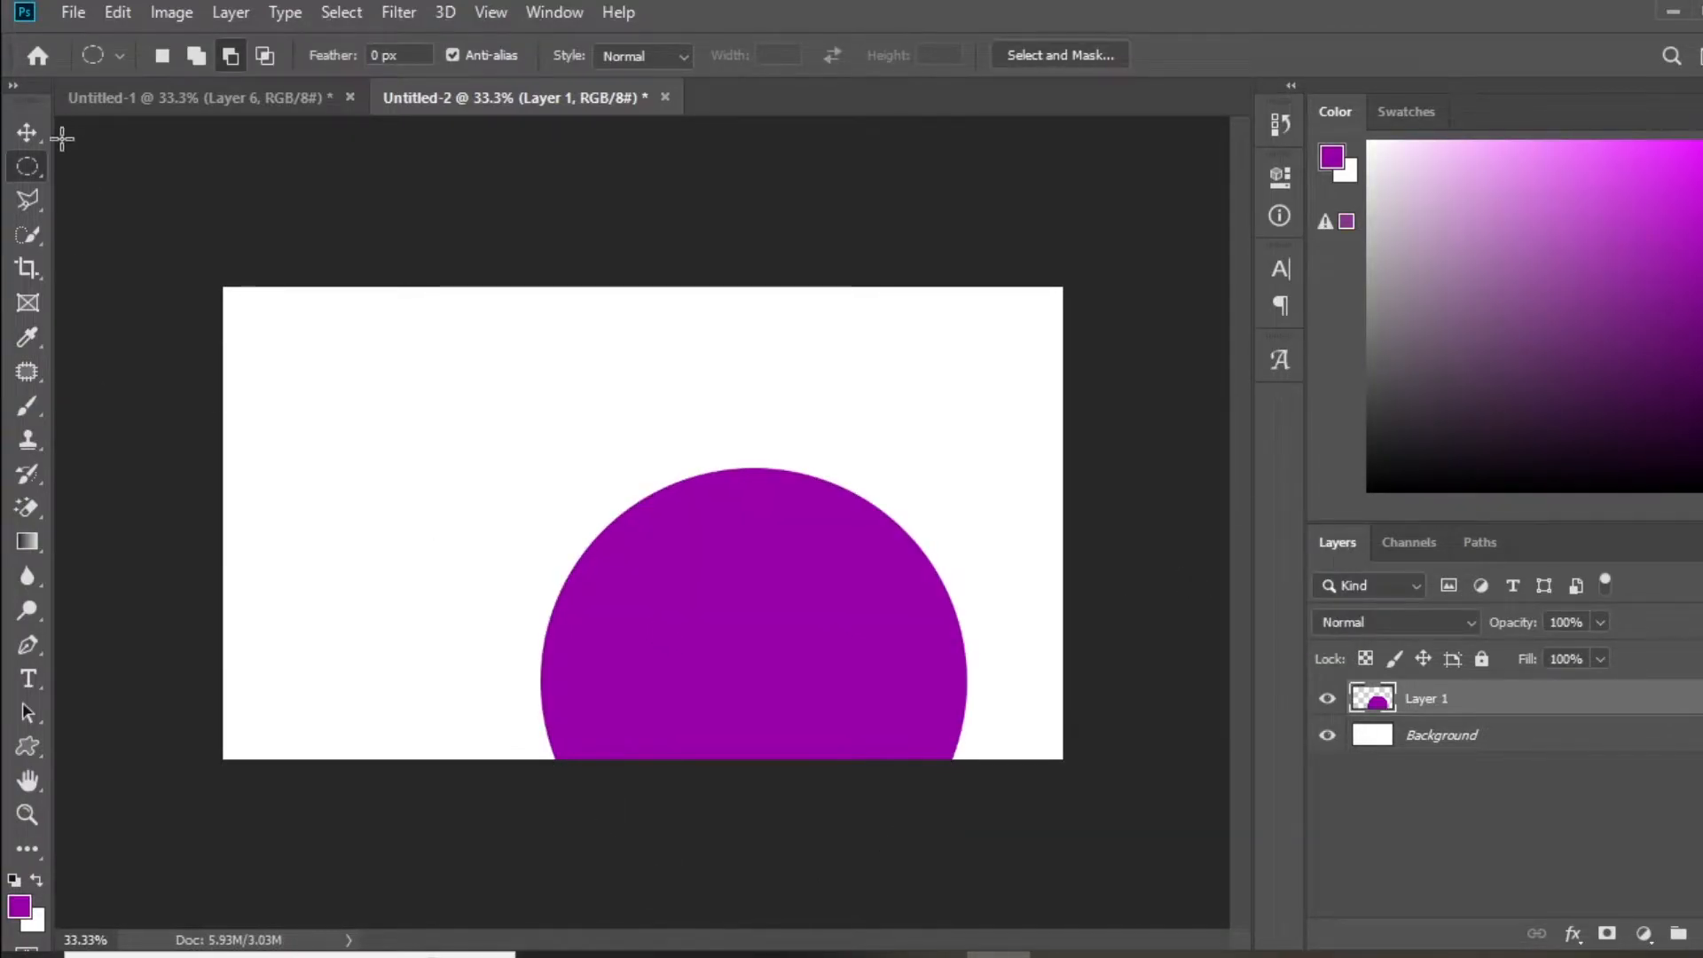
- Try to move the clipped purple circle upward into the canvas
click(27, 133)
drag(785, 687, 792, 619)
key(ctrl+z)
key(Up)
key(Up)
key(Up)
key(Up)
key(Up)
key(Up)
key(Up)
key(Up)
key(Up)
key(Up)
key(Up)
key(Up)
key(Up)
key(Up)
key(Up)
key(Up)
key(Up)
key(Up)
key(Up)
key(Up)
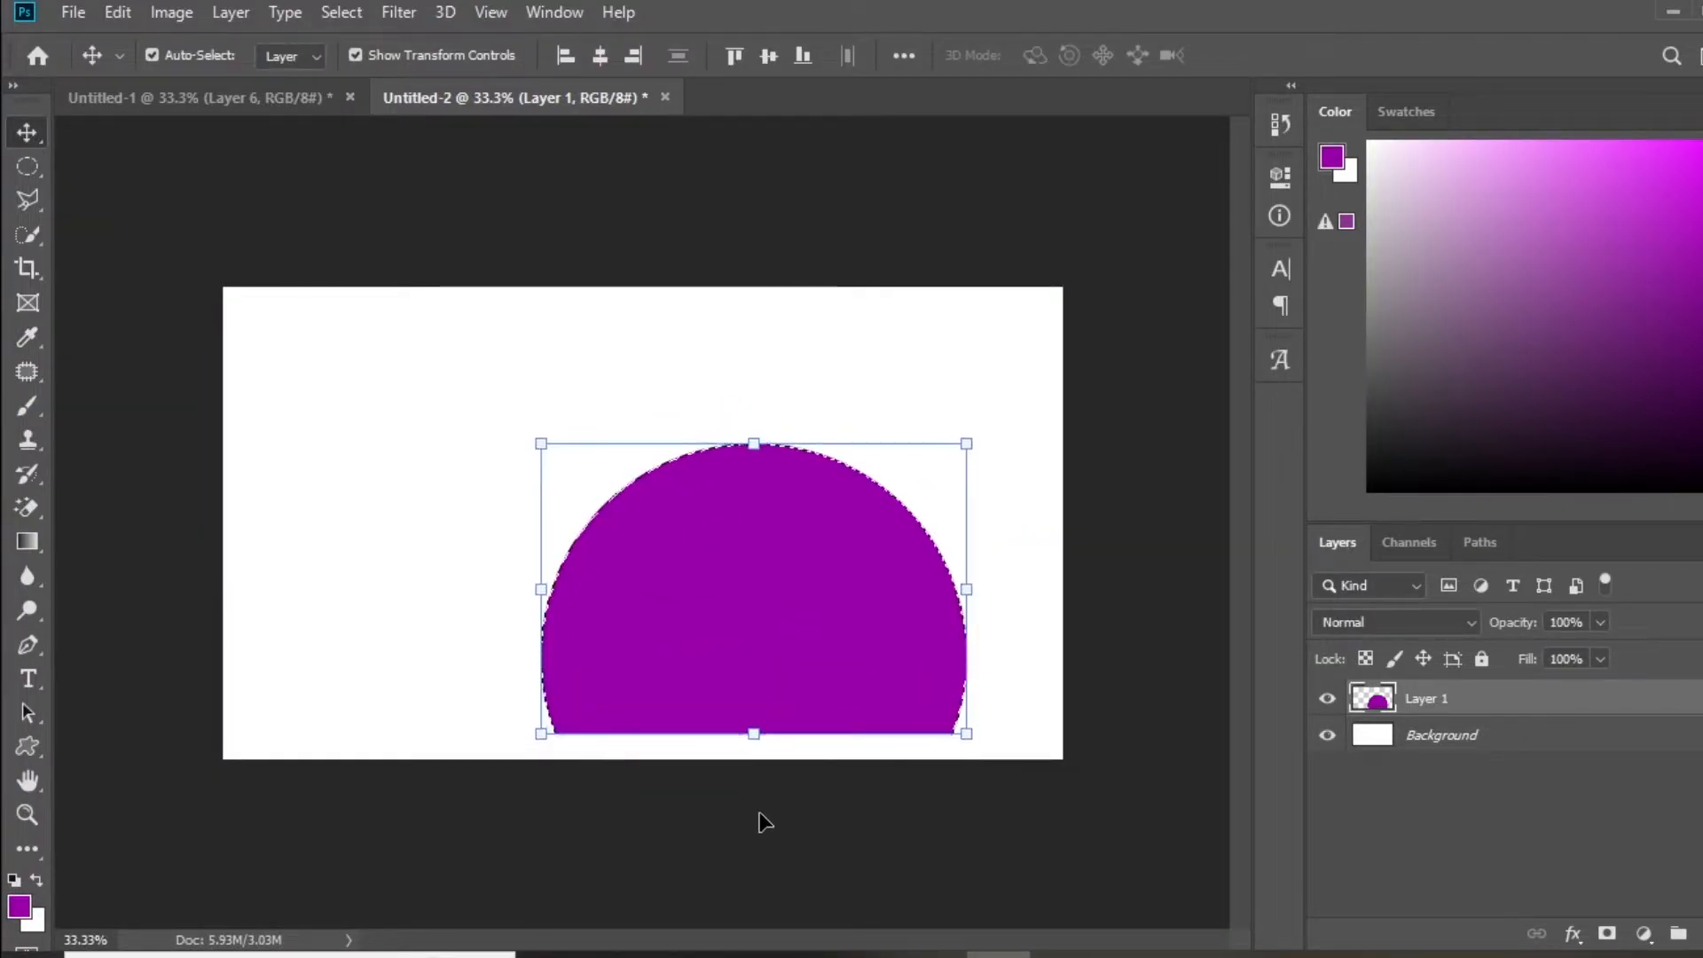
- Delete the clipped circle and draw a smaller purple-filled circle that fits entirely within the canvas
key(Delete)
key(m)
drag(480, 380, 836, 736)
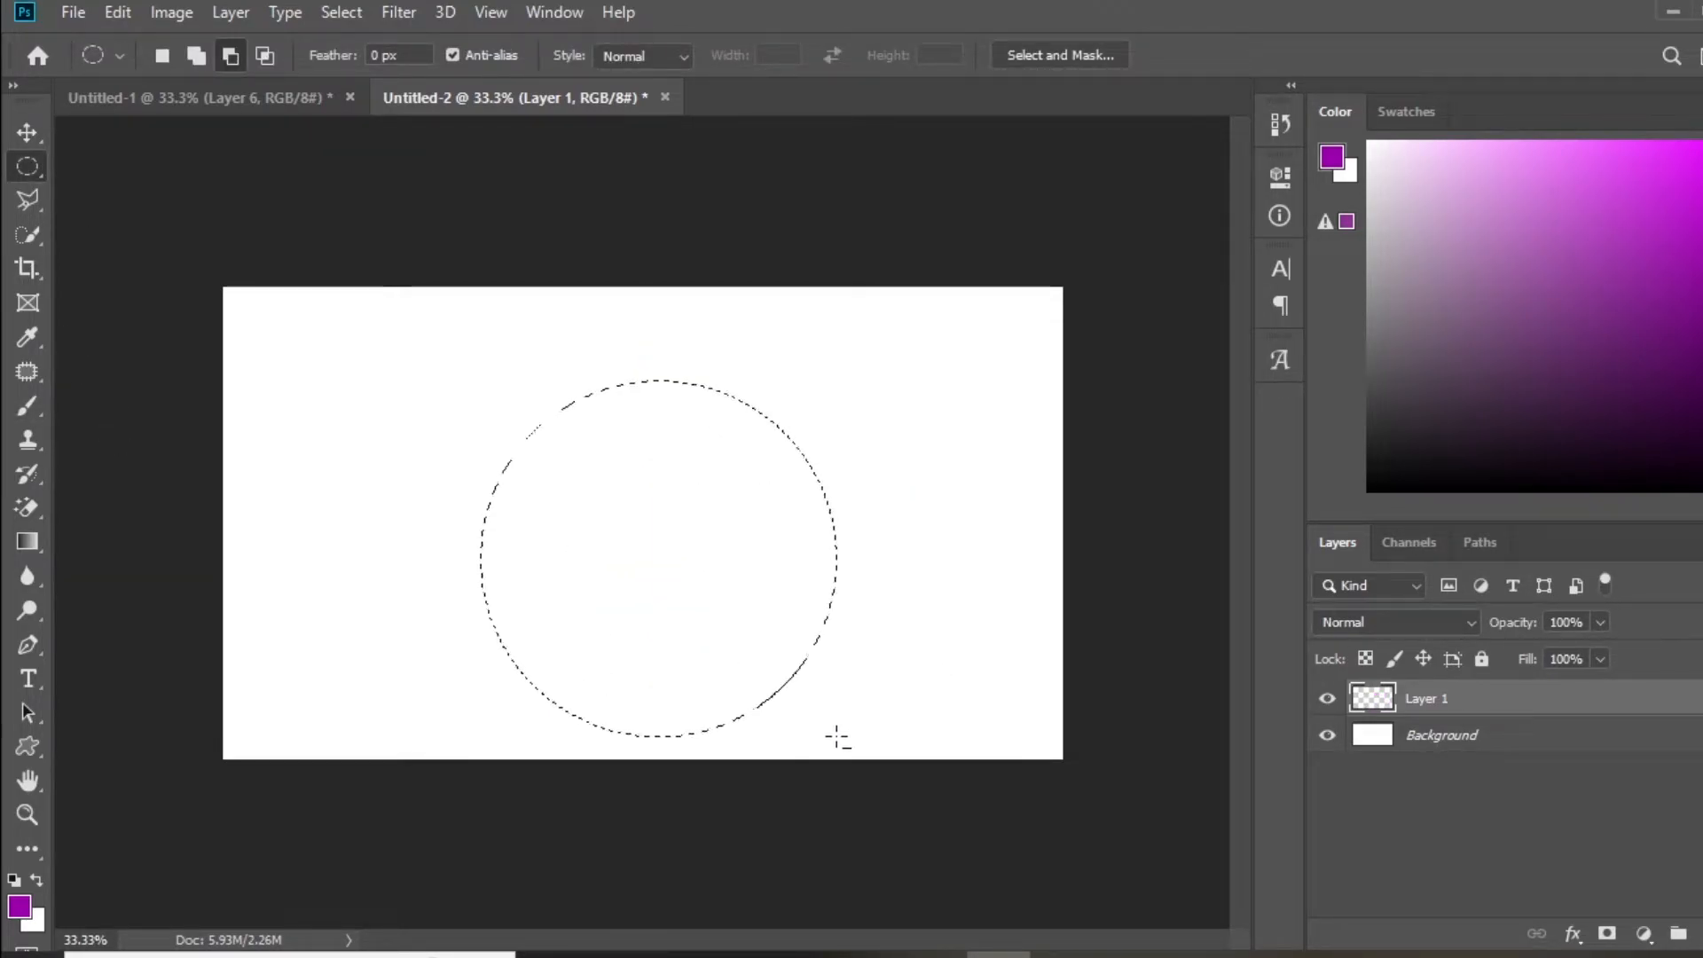
key(alt+BackSpace)
key(ctrl+d)
- Duplicate the purple circle and enlarge the copy toward the upper left to about 111% width and 115% height
key(v)
key(ctrl+j)
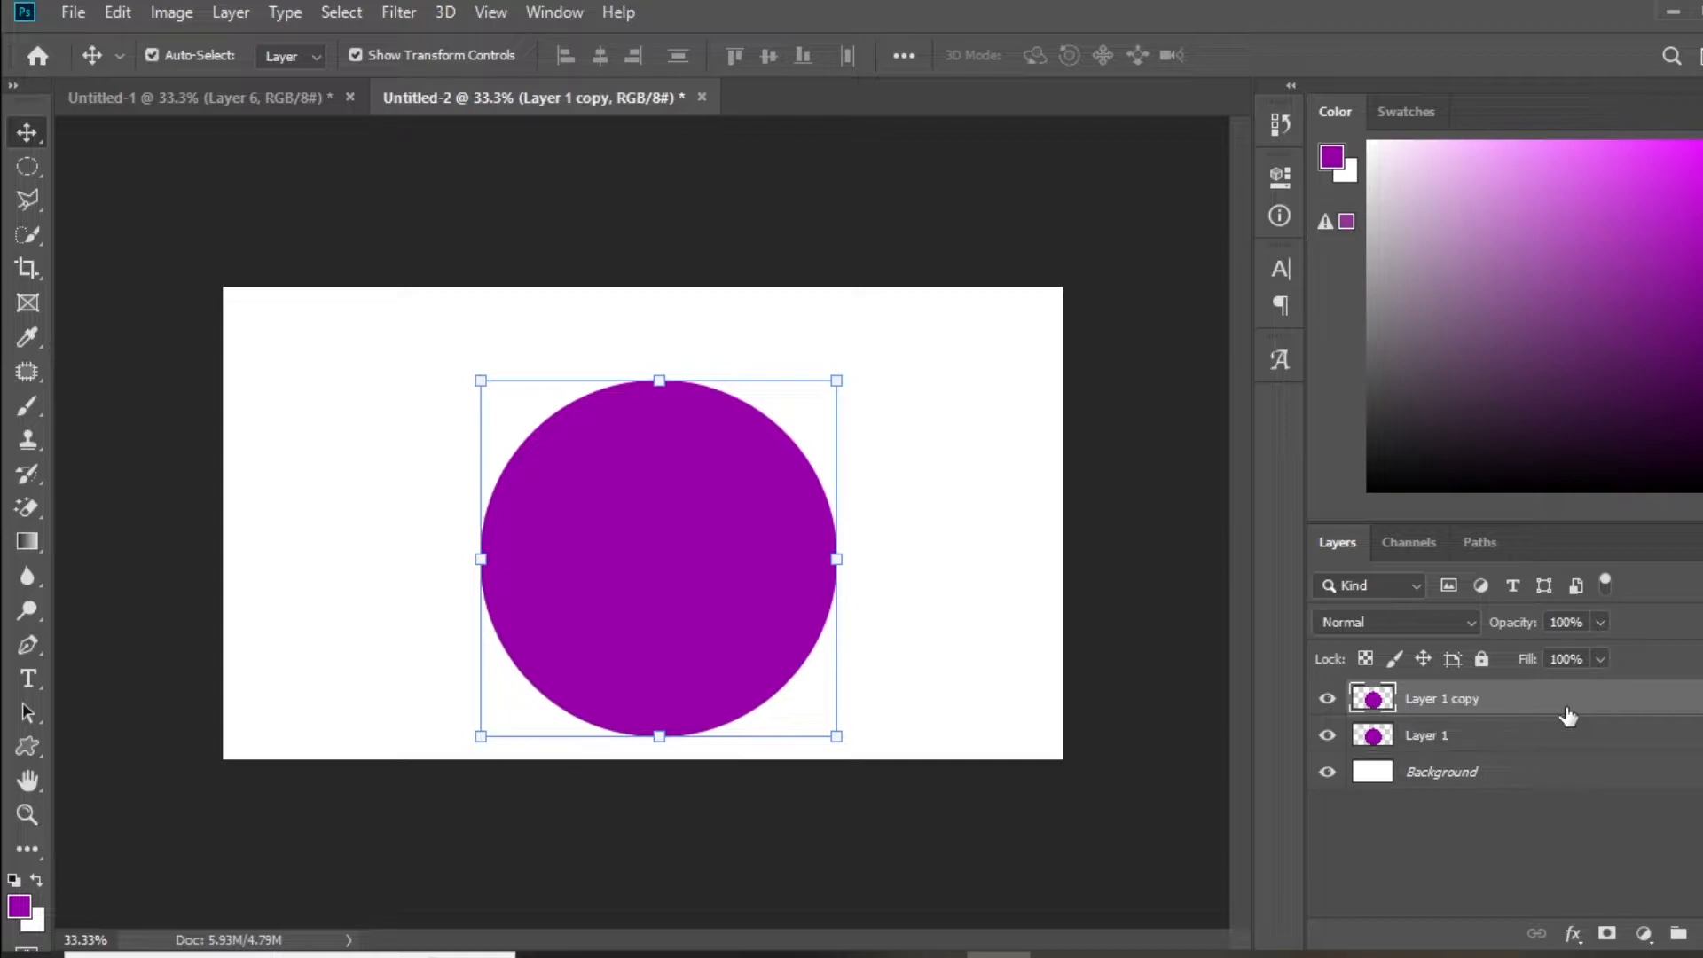
key(ctrl+t)
drag(479, 379, 453, 326)
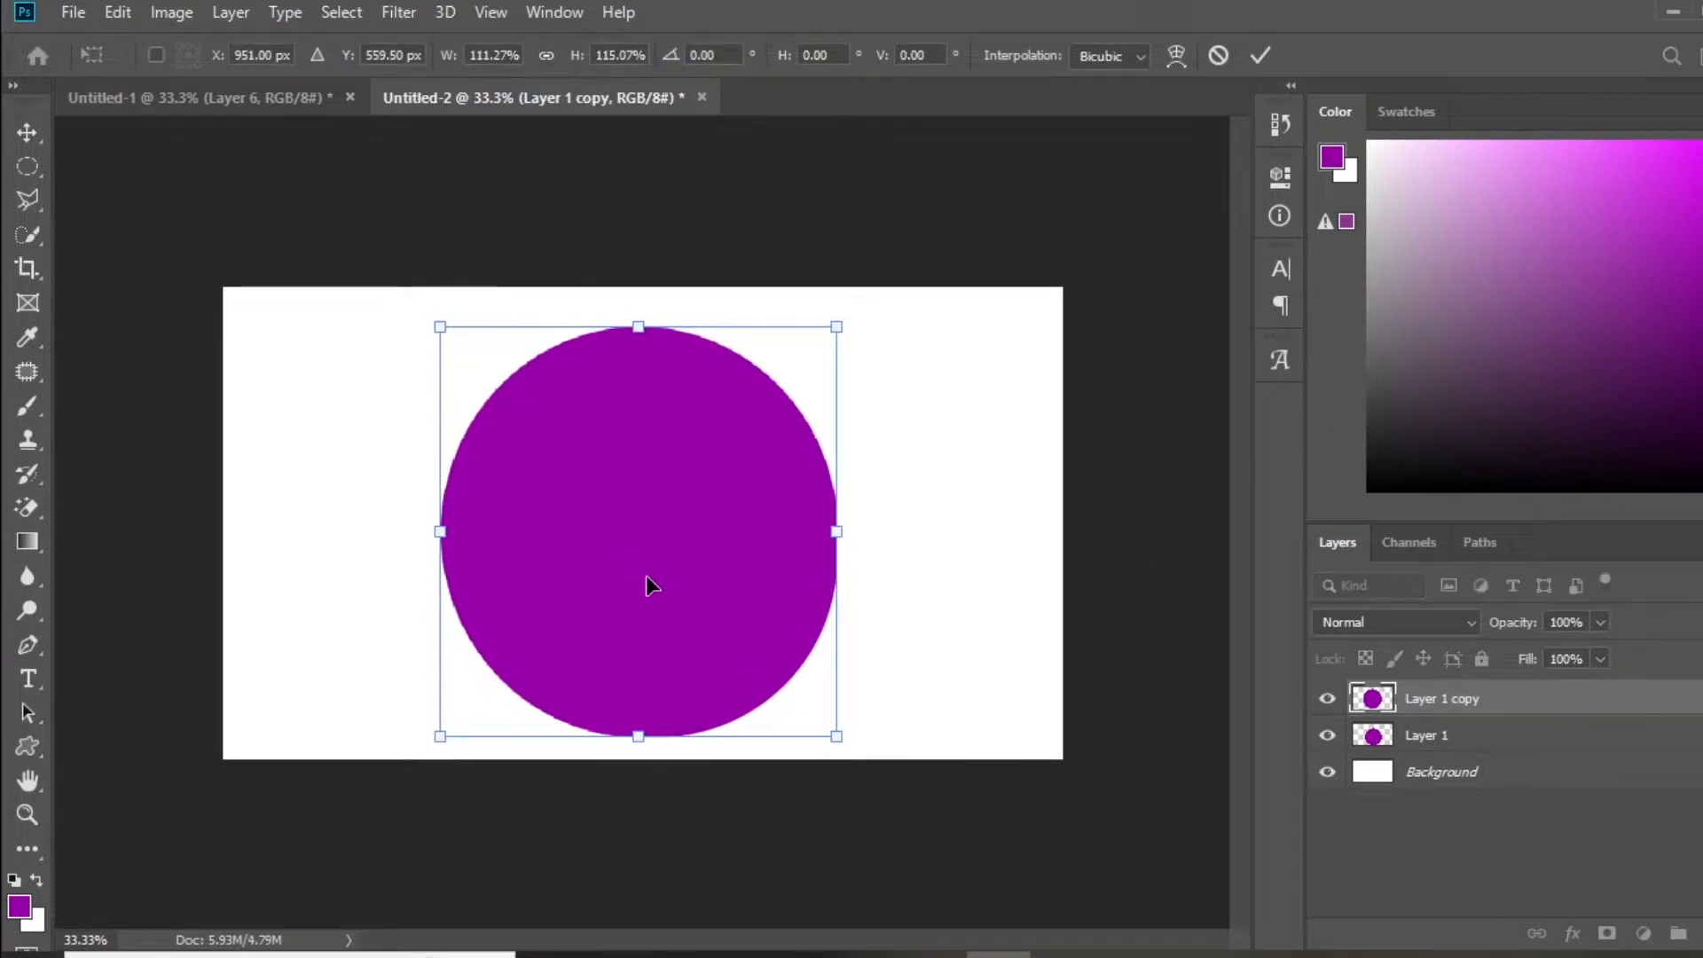
key(Return)
- Fill the enlarged circle on Layer 1 copy with dark blue and clear the selection
ctrl+click(1376, 696)
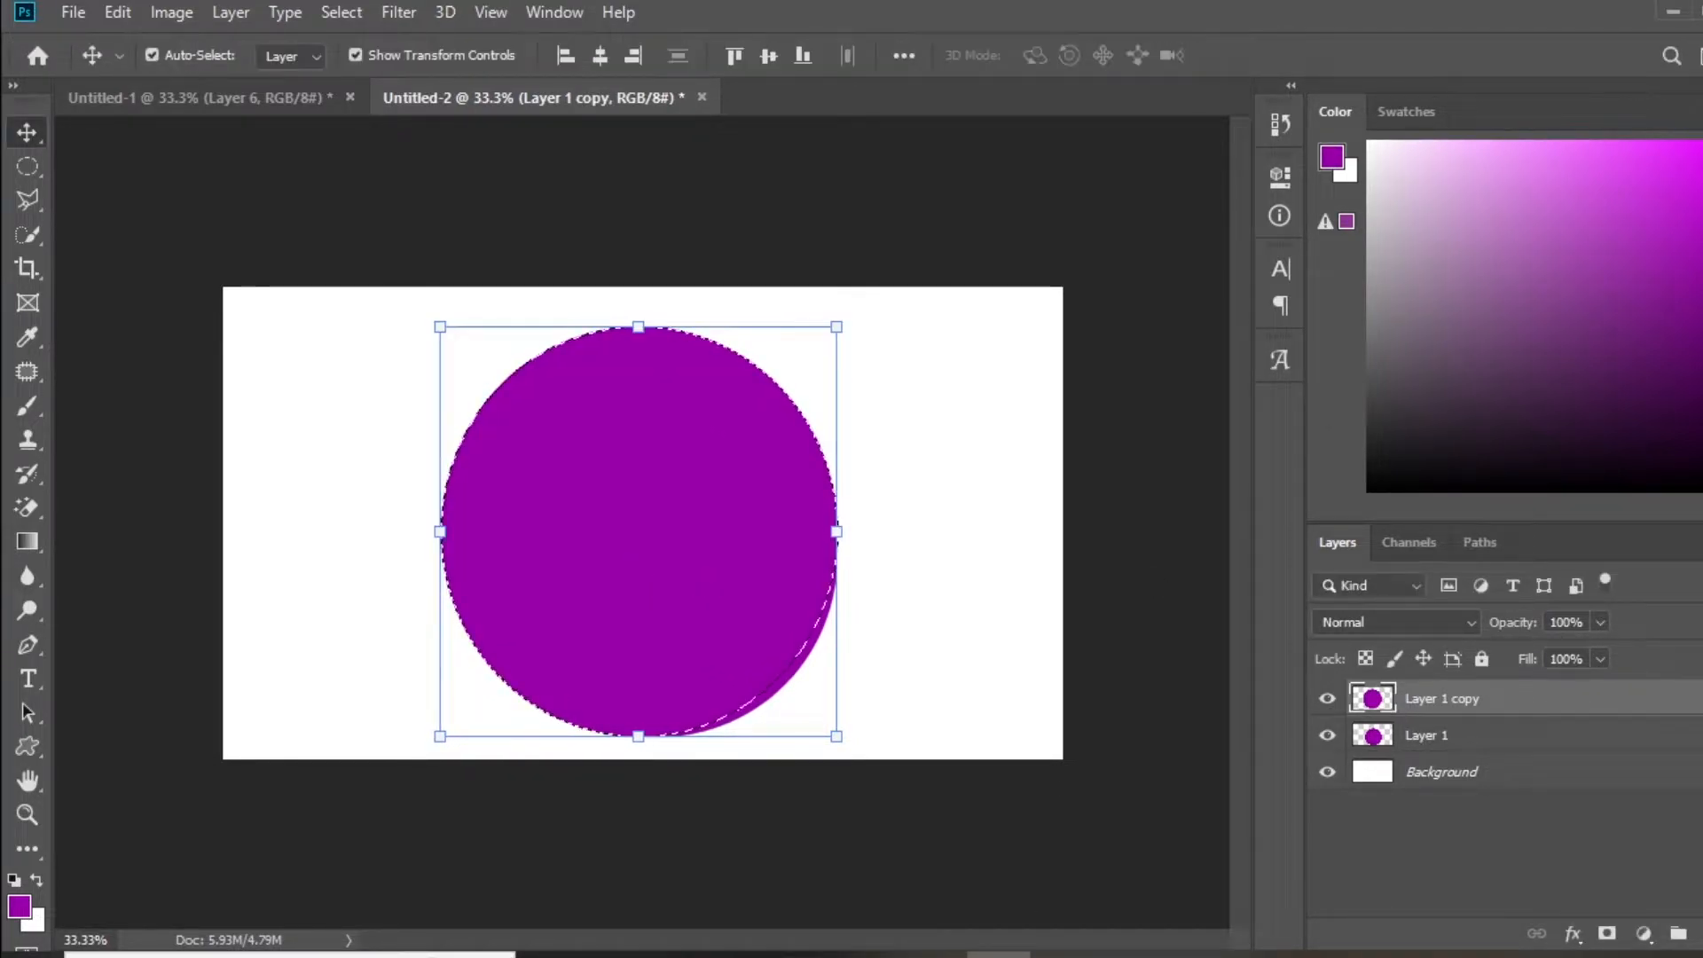
click(1702, 261)
key(alt+BackSpace)
key(ctrl+d)
right_click(1562, 700)
click(1277, 184)
click(778, 378)
key(ctrl+z)
- Duplicate the dark blue circle layer and enlarge the copy slightly toward the upper left
right_click(1498, 697)
click(1242, 156)
key(Return)
drag(439, 326, 413, 298)
key(Return)
- Fill the enlarged circle on Layer 1 copy 2 with light blue and clear the selection
ctrl+click(1362, 693)
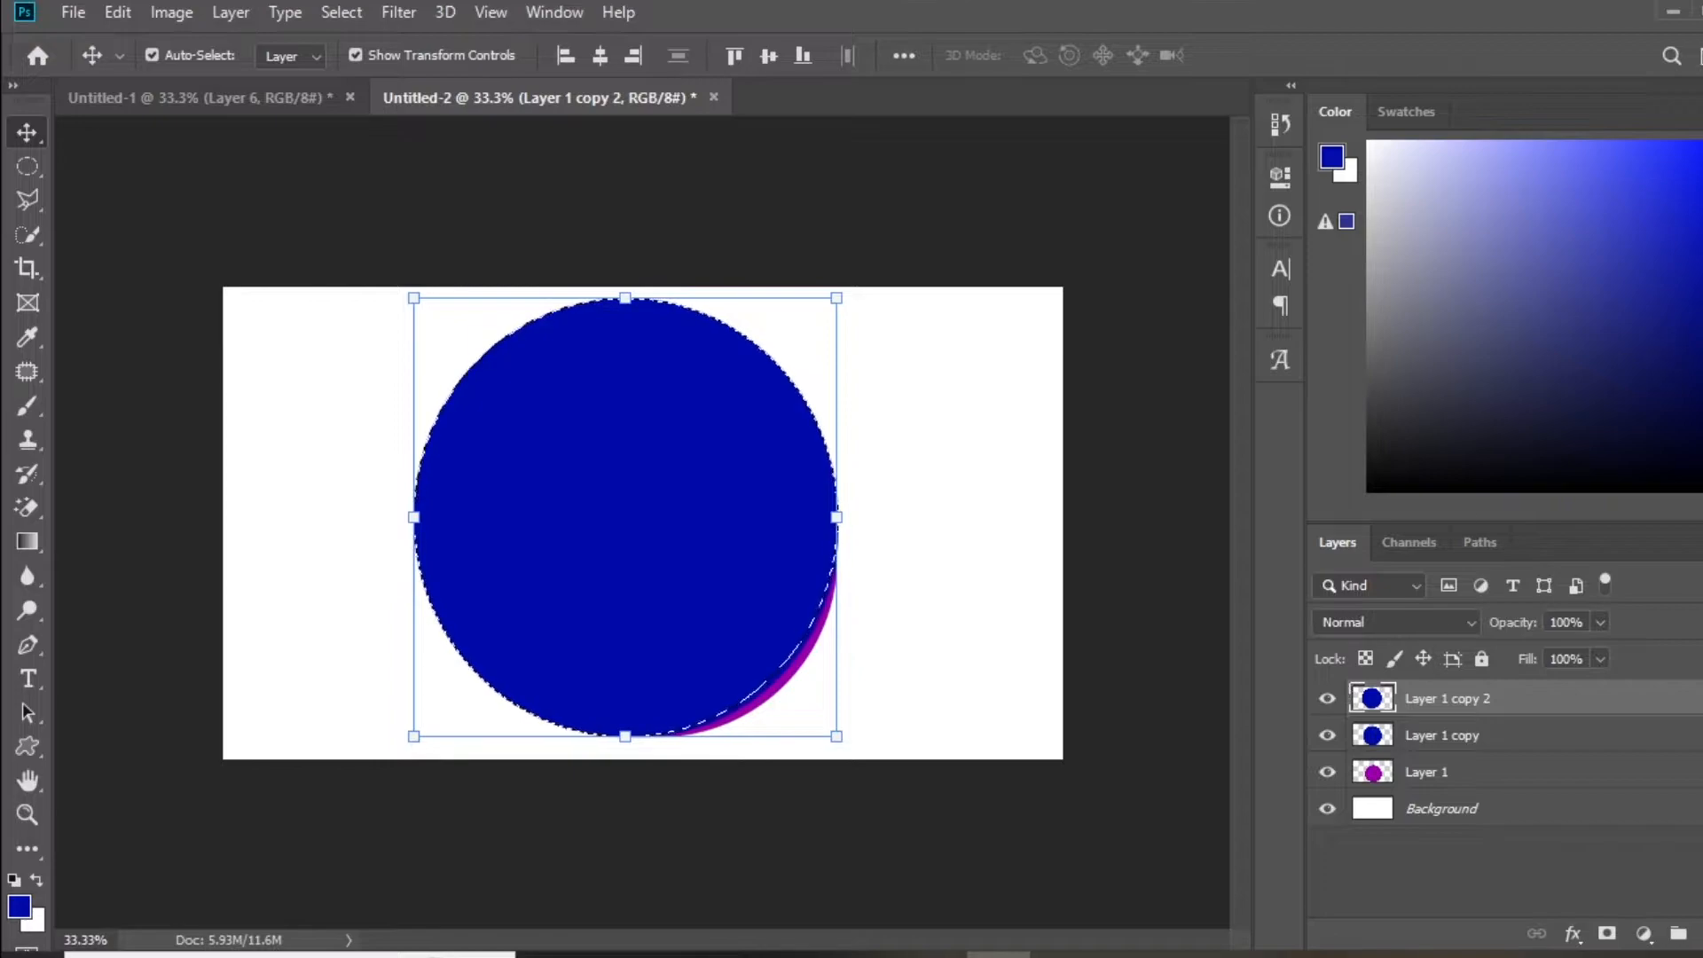
click(1702, 297)
key(alt+BackSpace)
key(ctrl+d)
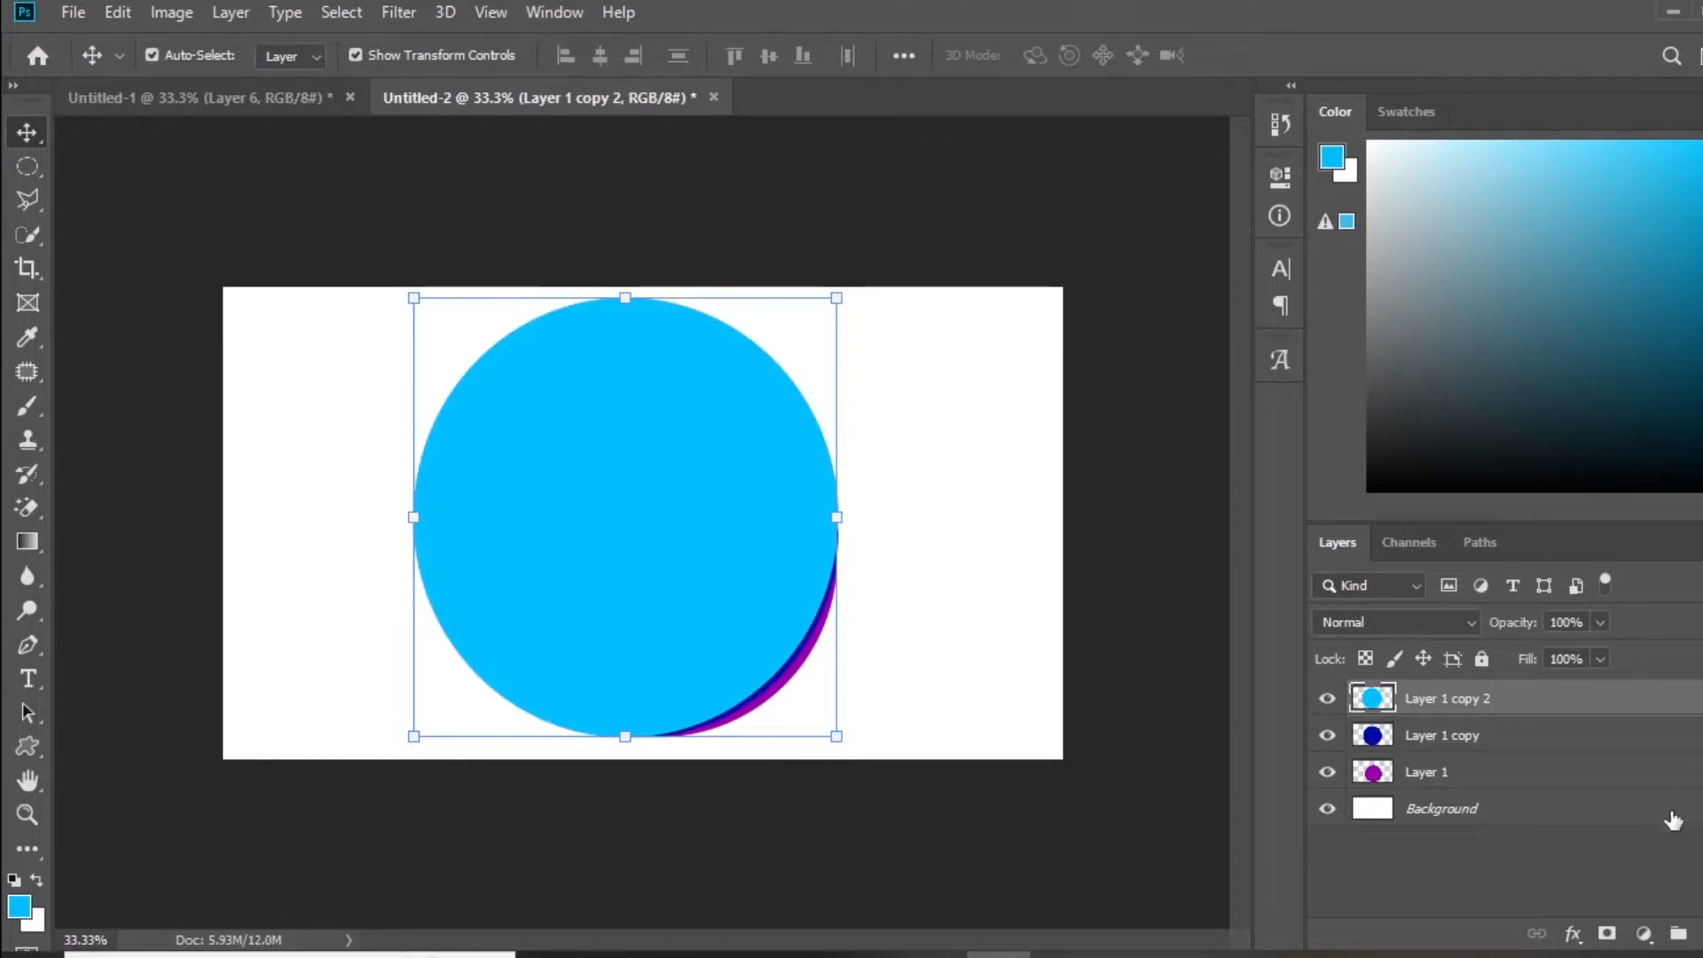
- Duplicate the light blue circle and scale the copy up to 110.70% toward the upper left
key(ctrl+j)
key(ctrl+t)
drag(413, 298, 368, 251)
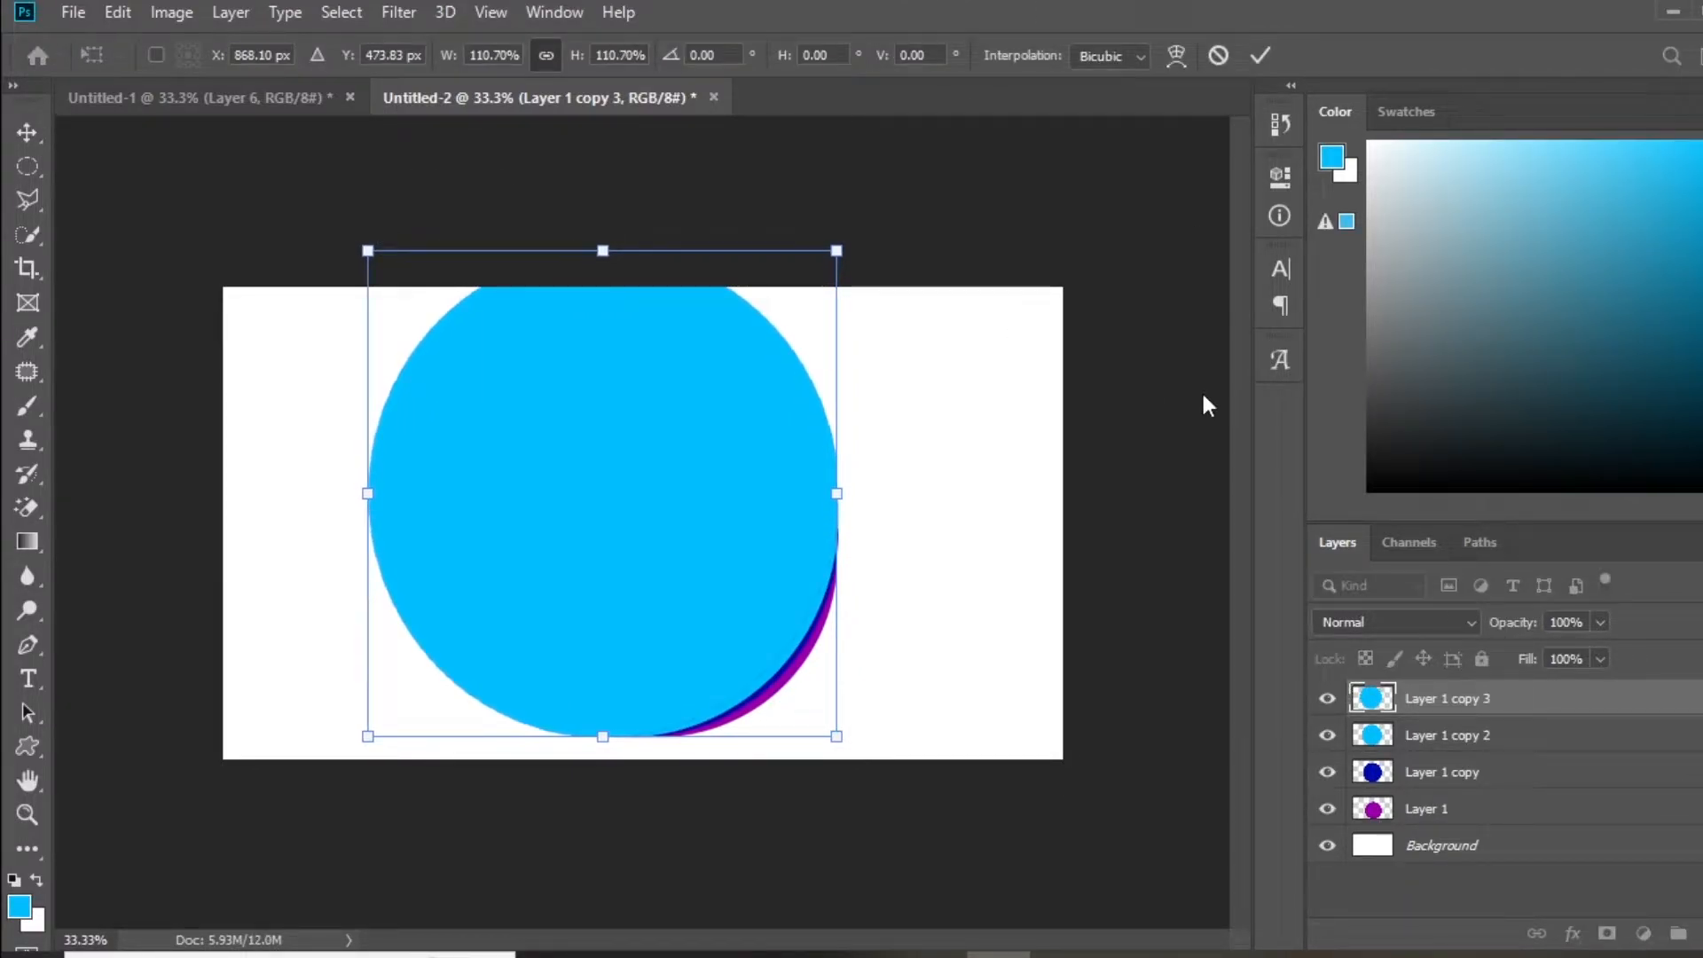
key(Return)
- Fill the enlarged circle on Layer 1 copy 3 with green and clear the selection
ctrl+click(1372, 698)
click(1702, 374)
click(1702, 301)
click(1332, 222)
key(alt+BackSpace)
key(ctrl+d)
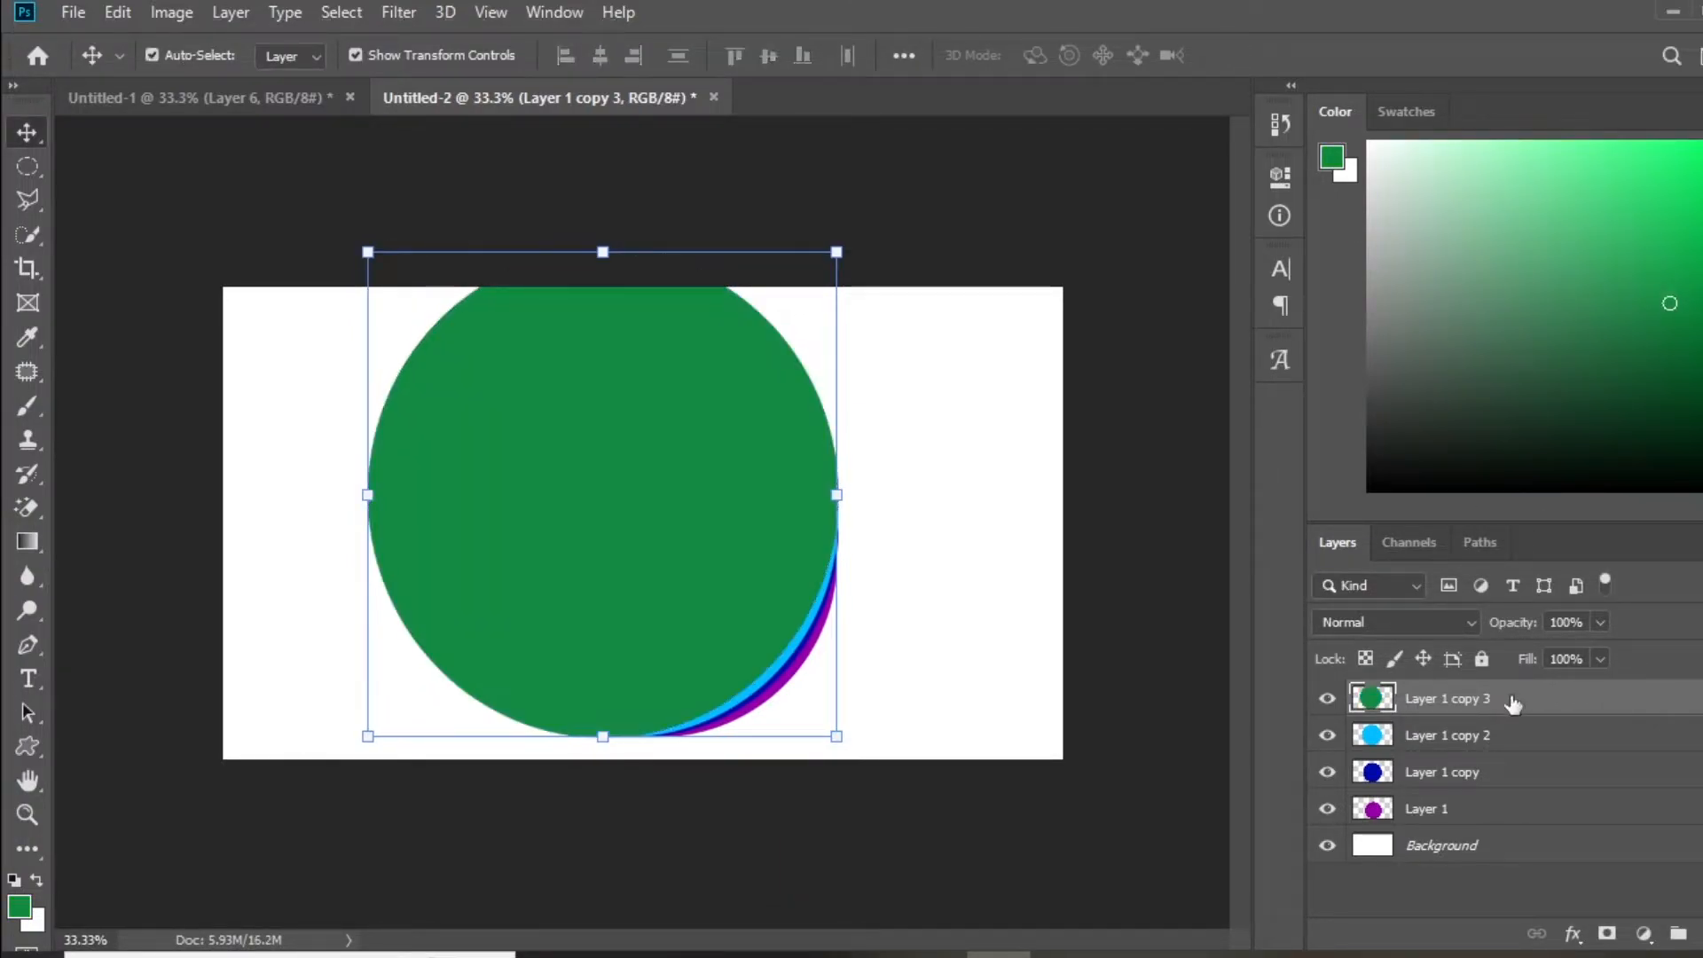
- Duplicate the green circle at the same size and fill the copy with yellow
key(ctrl+j)
click(1702, 437)
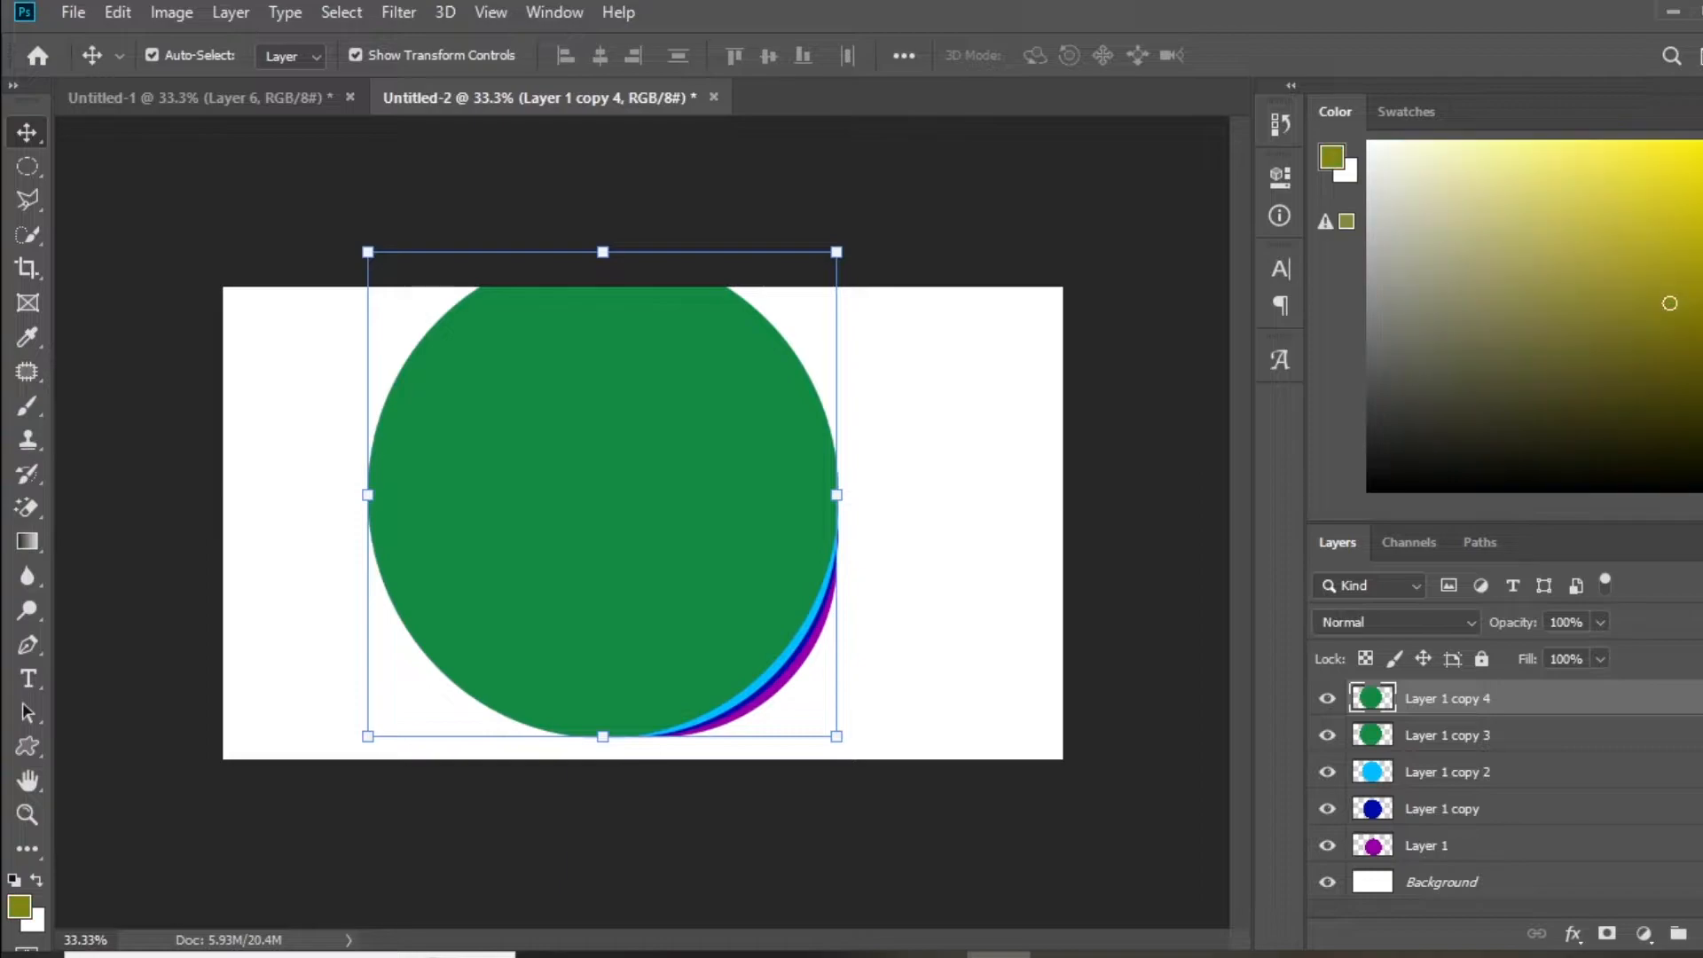
click(1702, 432)
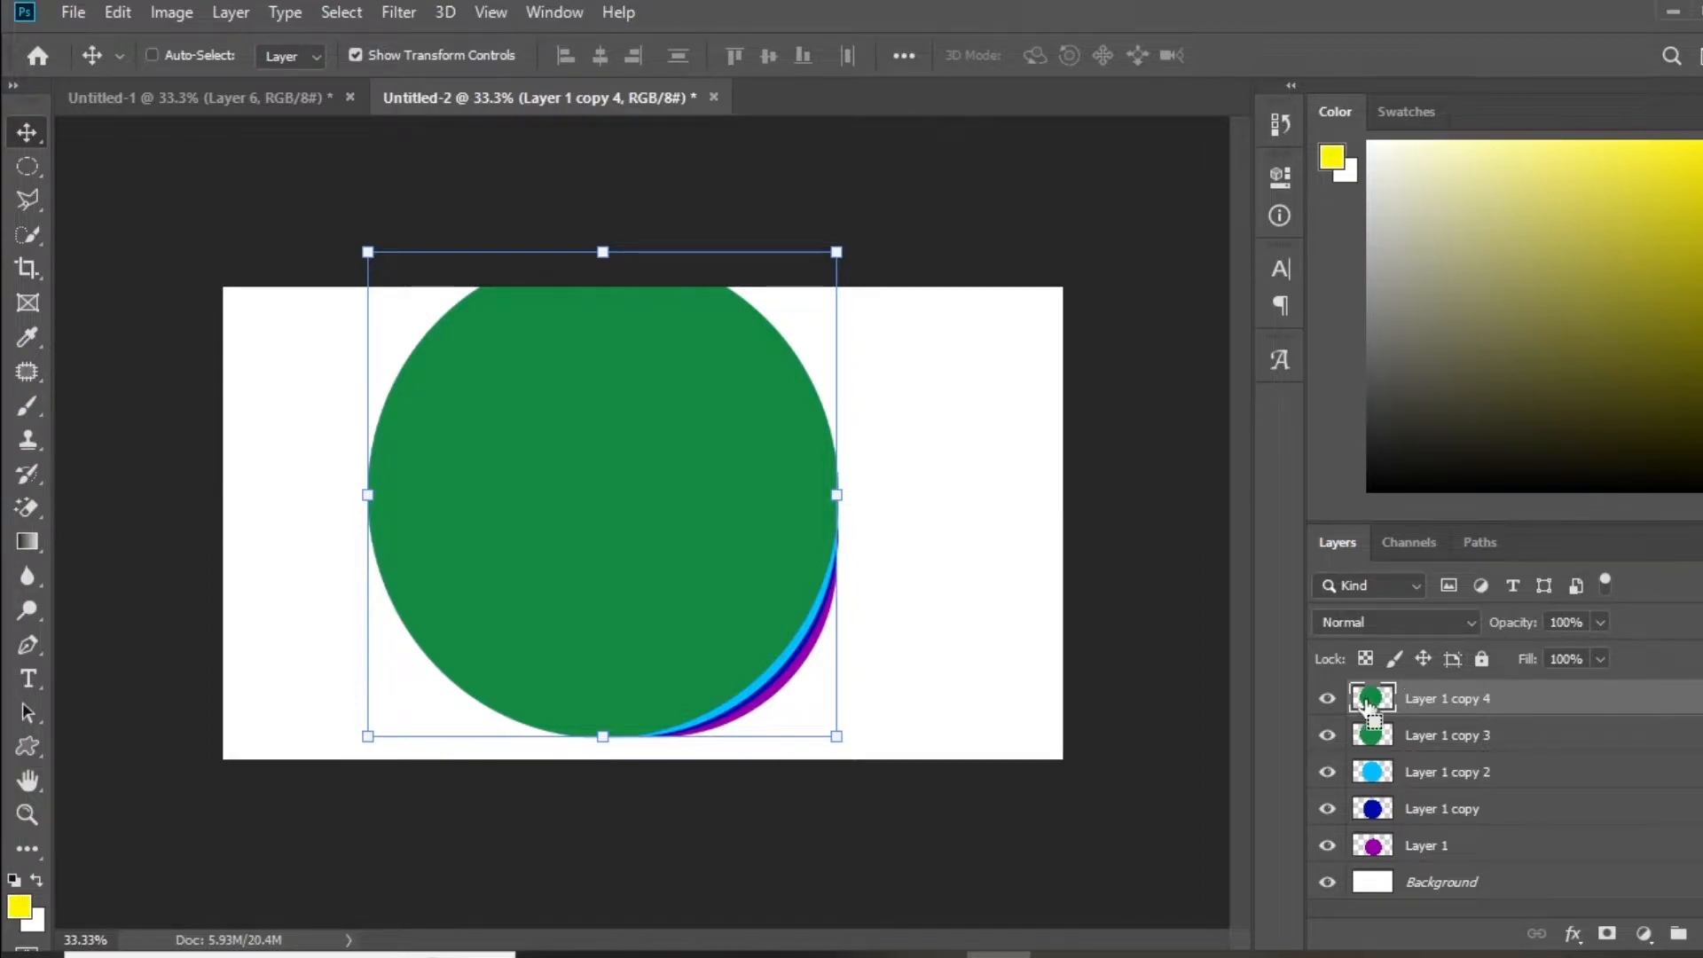
ctrl+click(1367, 702)
key(alt+BackSpace)
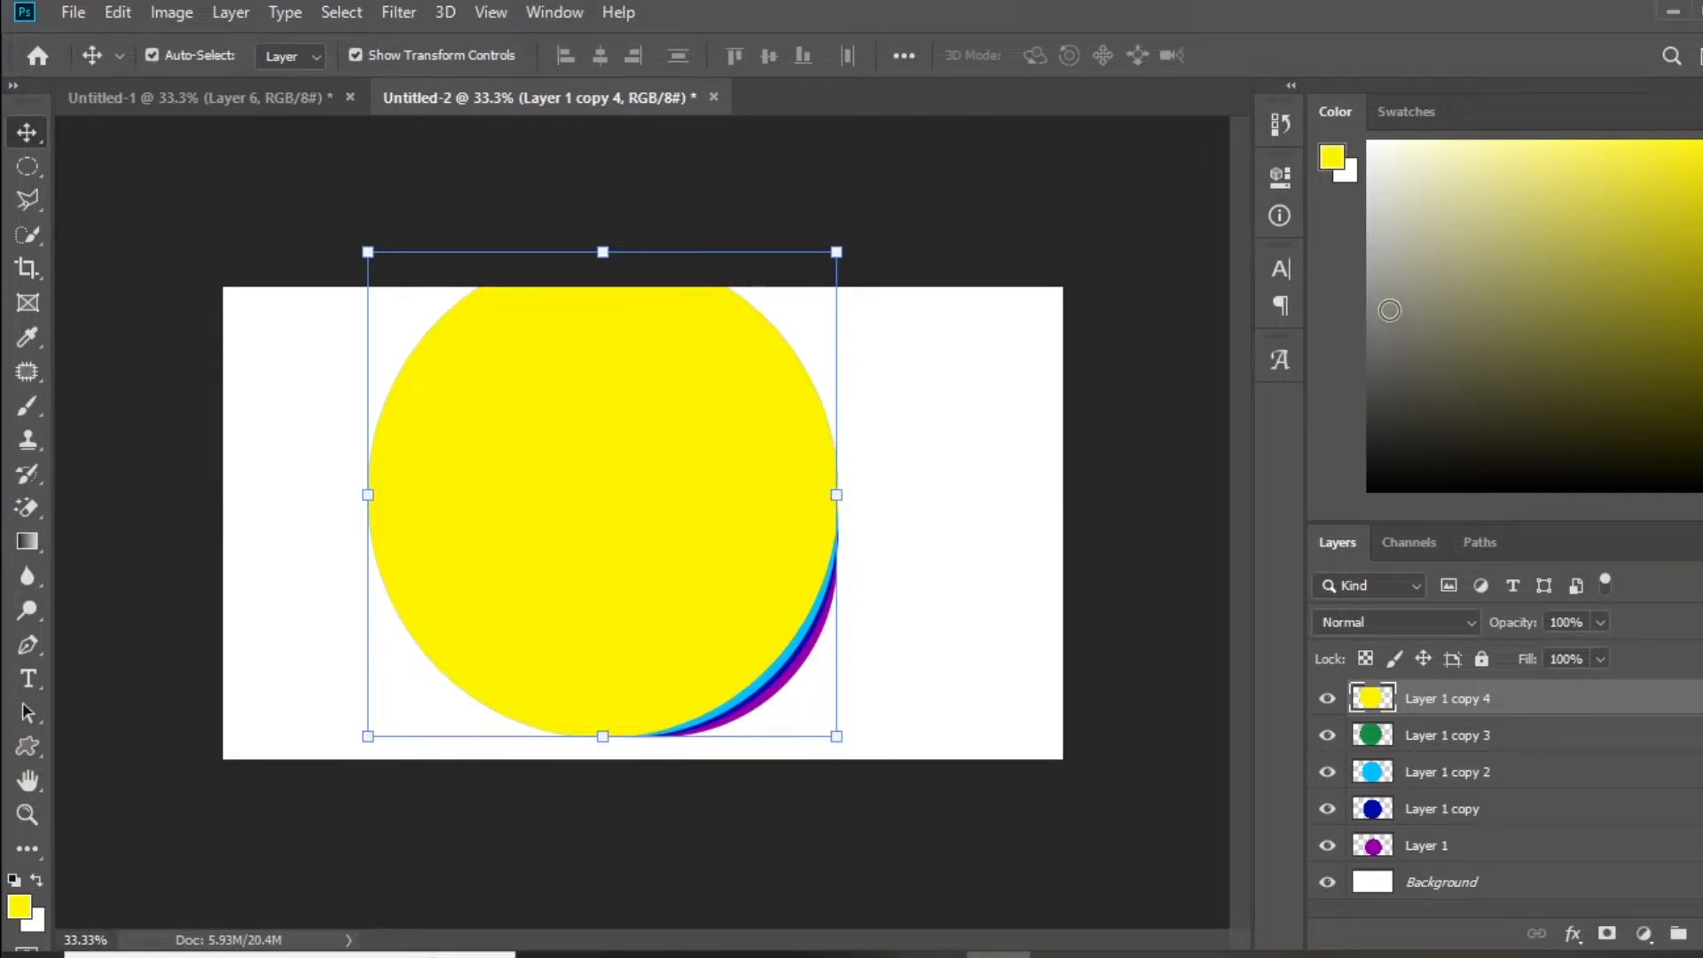
- Duplicate the yellow circle at the same size and fill the copy with orange
key(ctrl+j)
drag(1702, 449, 1702, 455)
ctrl+click(1371, 698)
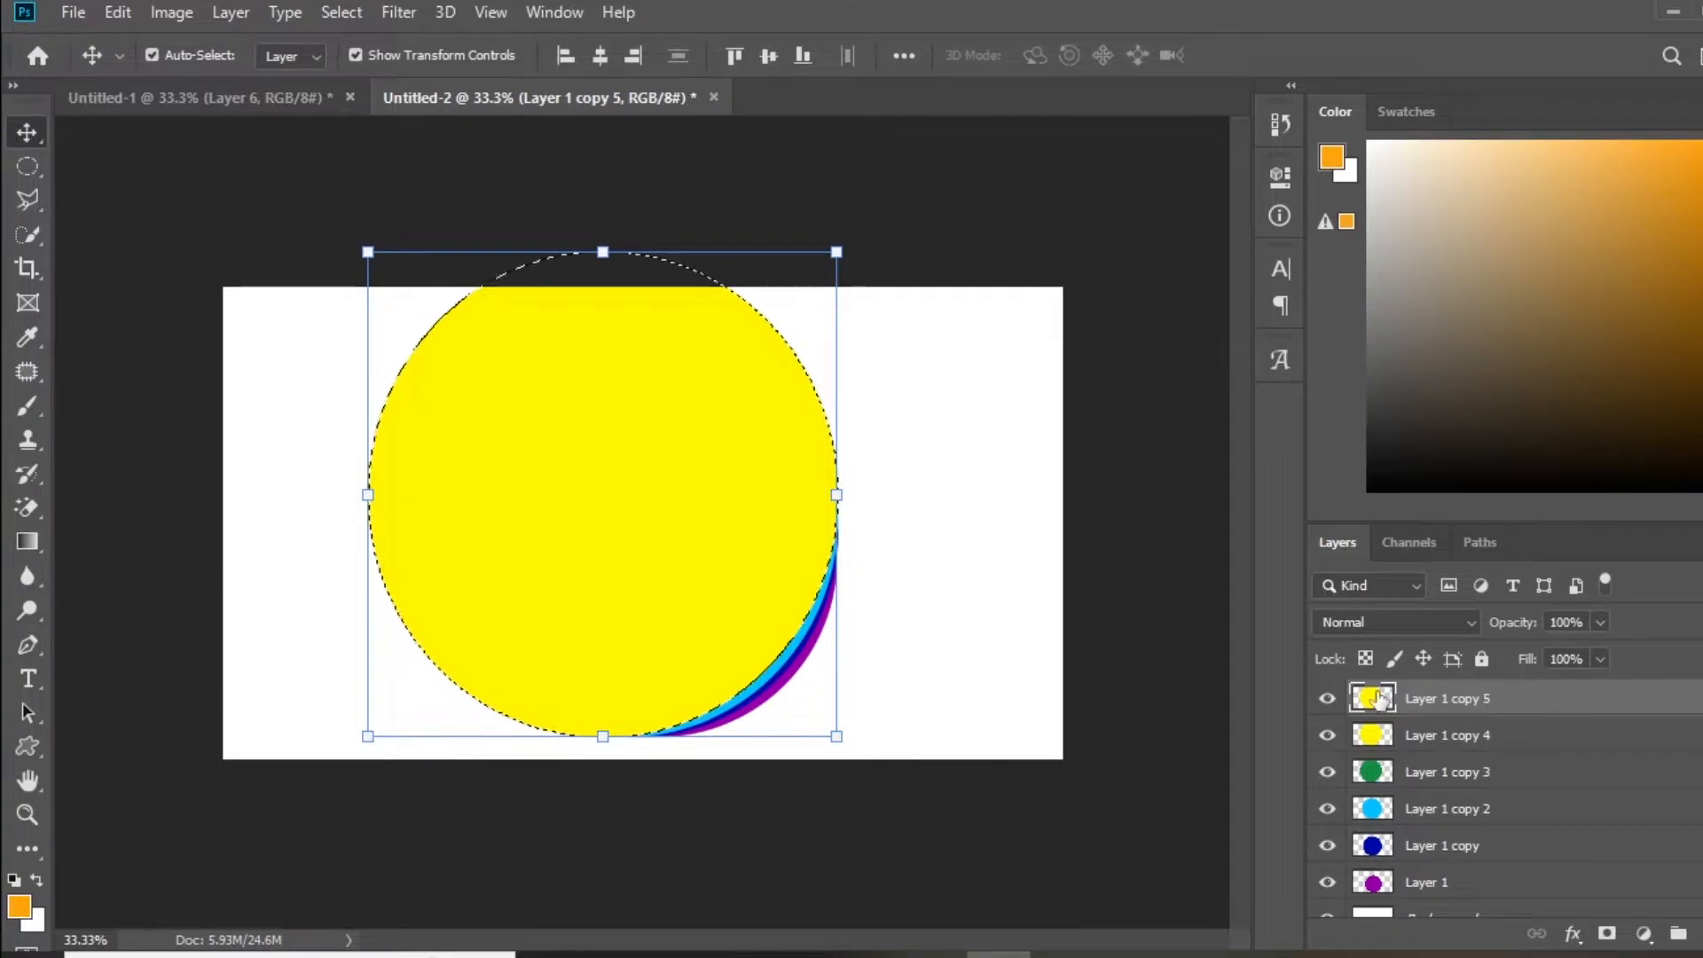
key(alt+BackSpace)
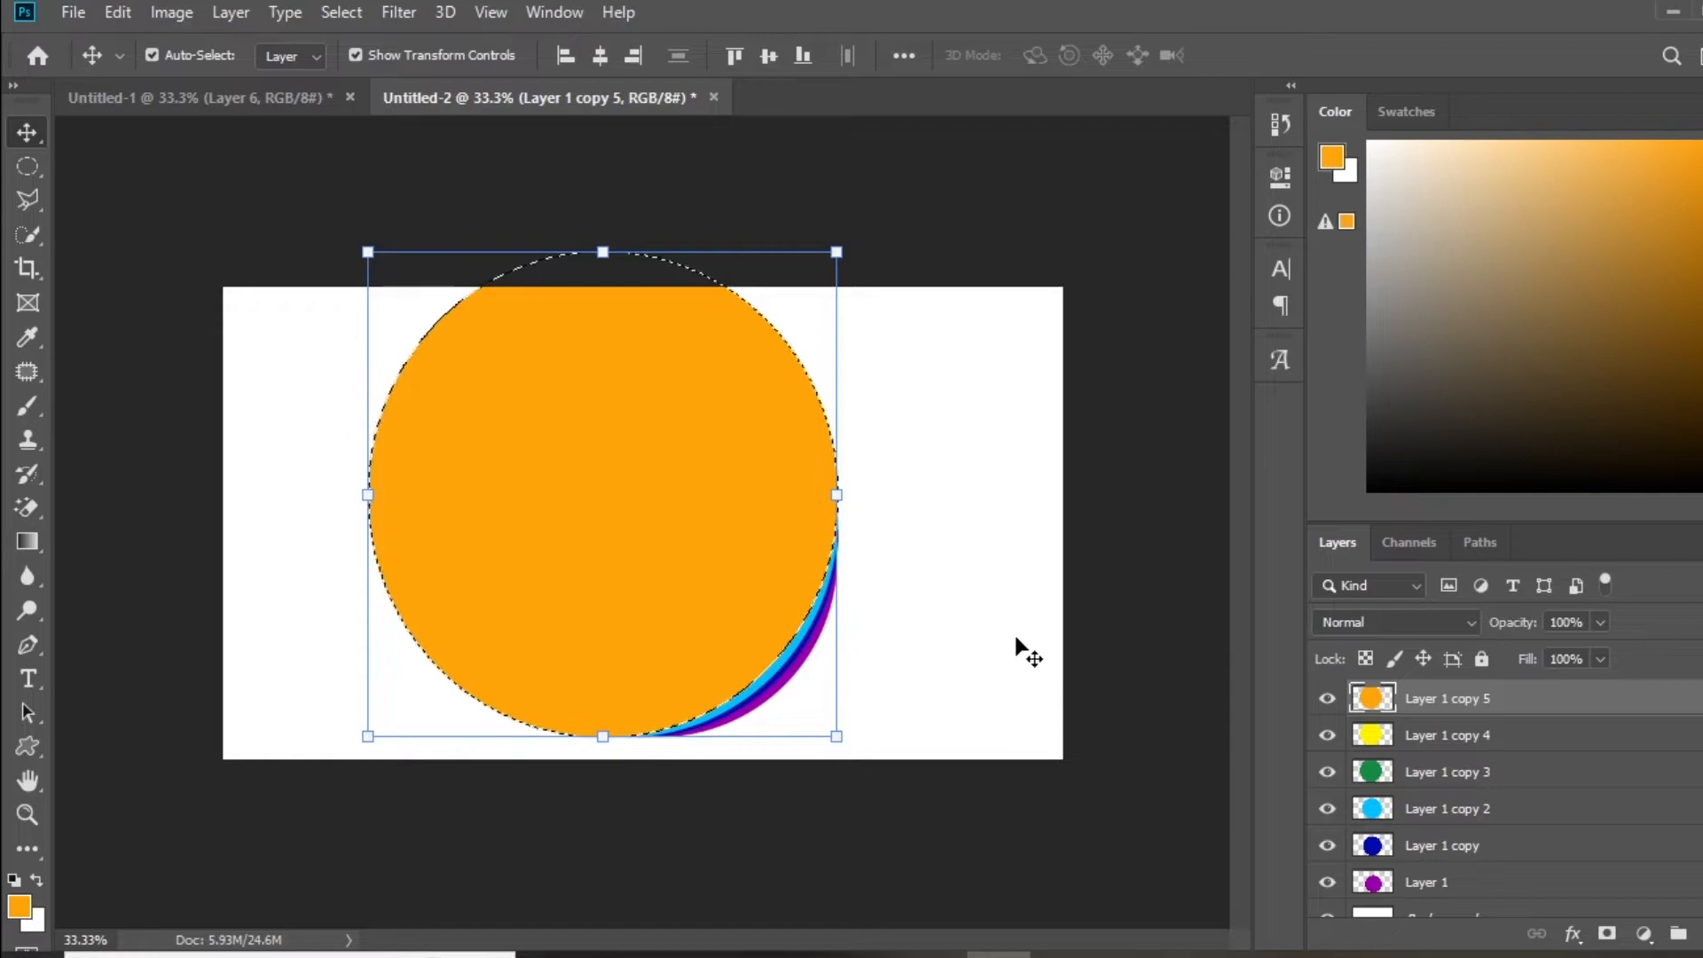
- Add a layer above the orange circle, fill a matching circle with red and clear the selection
click(1702, 933)
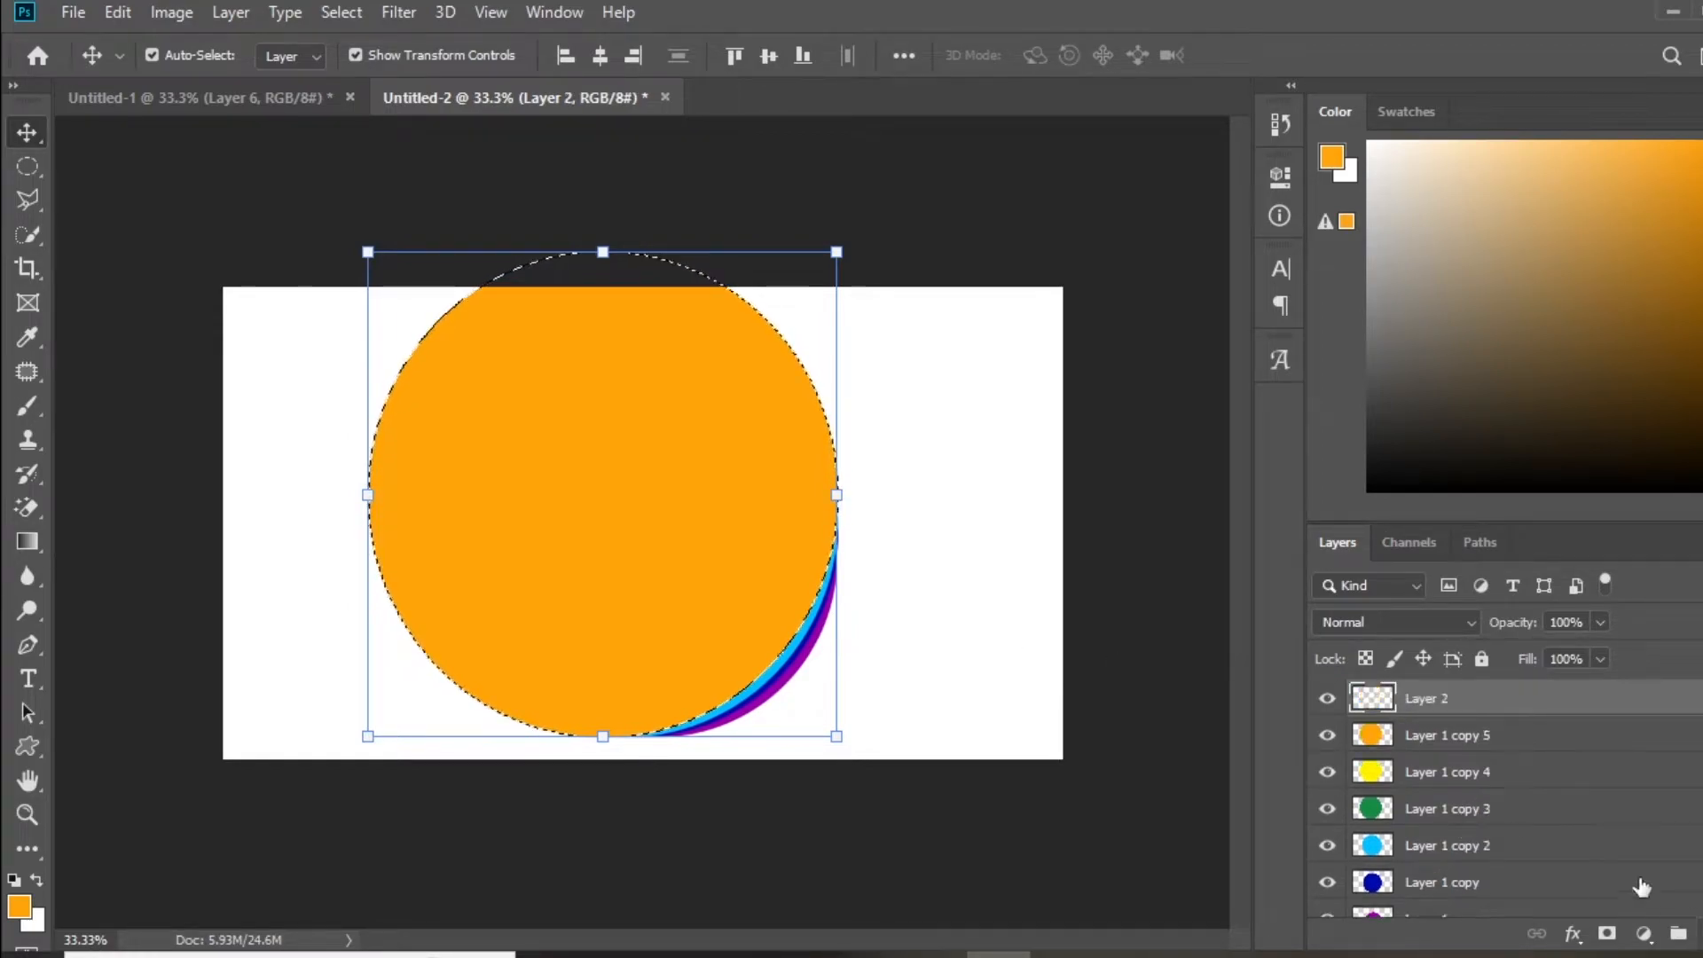
drag(1702, 457, 1702, 493)
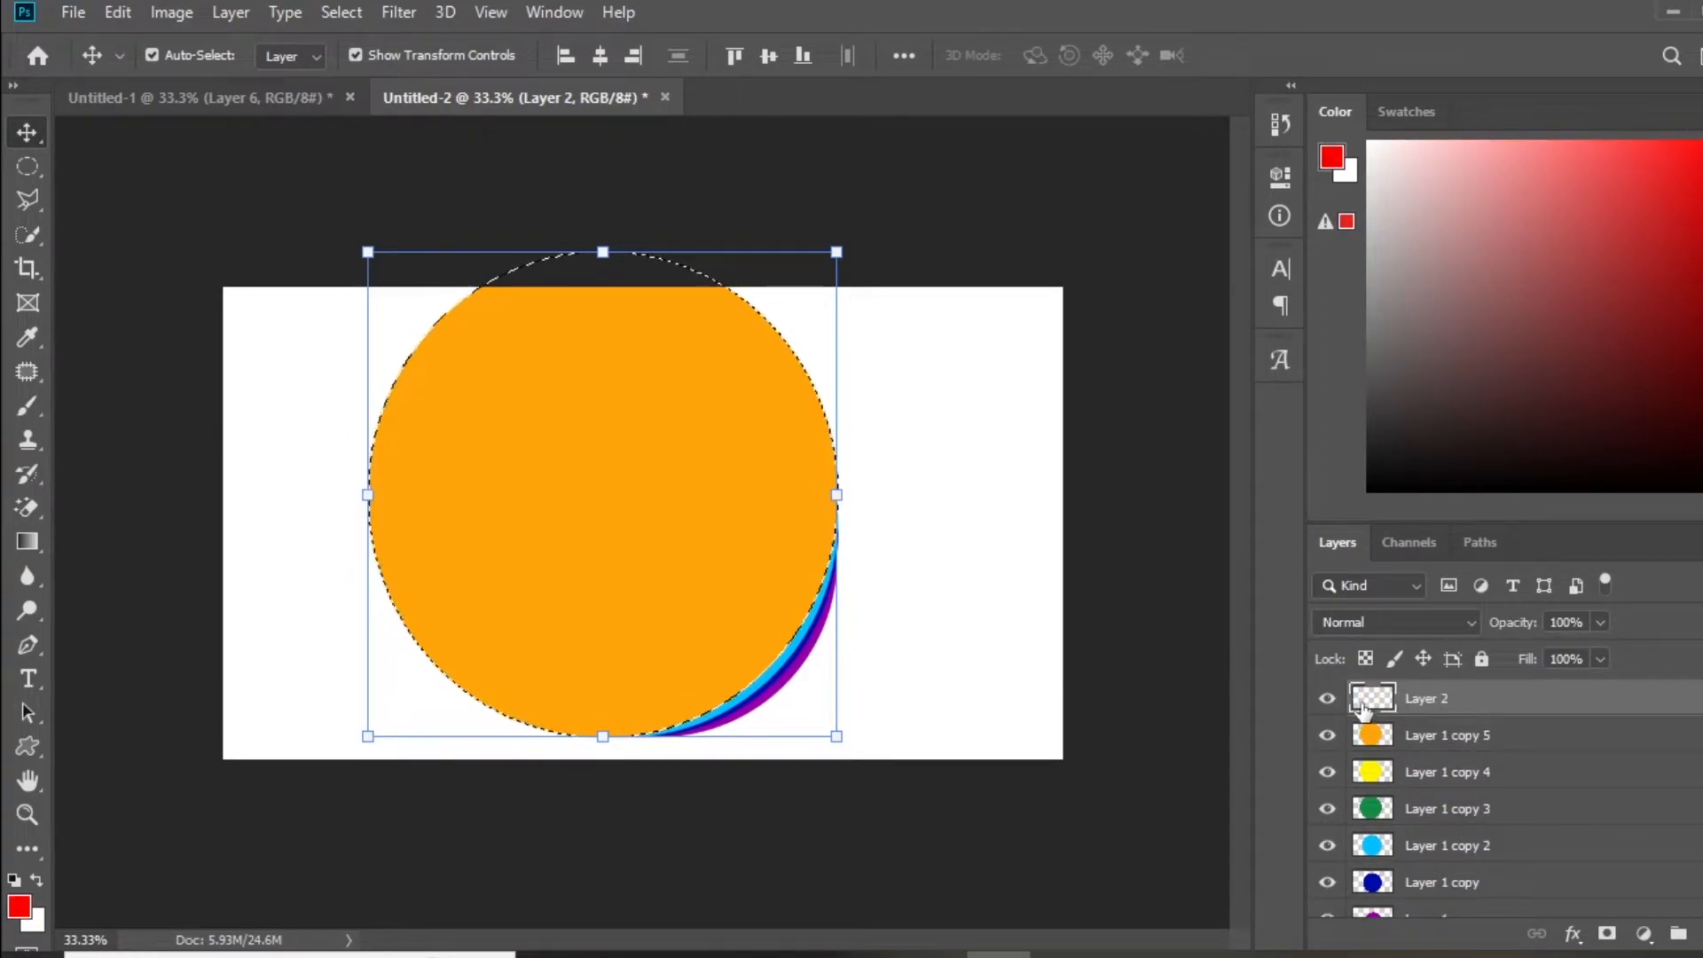
click(1384, 736)
key(ctrl+j)
key(alt+BackSpace)
key(ctrl+d)
click(179, 273)
- Send the red circle behind all the other circles and enlarge it about its centre to form a wide outer ring
scroll(1456, 843, down, 3)
click(1423, 860)
scroll(1419, 856, up, 3)
click(661, 581)
key(ctrl+shift+bracketleft)
drag(369, 254, 307, 204)
click(134, 234)
click(133, 234)
- Move the orange circle layer down the stack to just above the red circle
scroll(1419, 778, up, 2)
click(1415, 741)
scroll(1429, 759, down, 1)
key(ctrl+bracketleft)
key(ctrl+bracketleft)
key(ctrl+bracketleft)
key(ctrl+bracketleft)
key(ctrl+bracketleft)
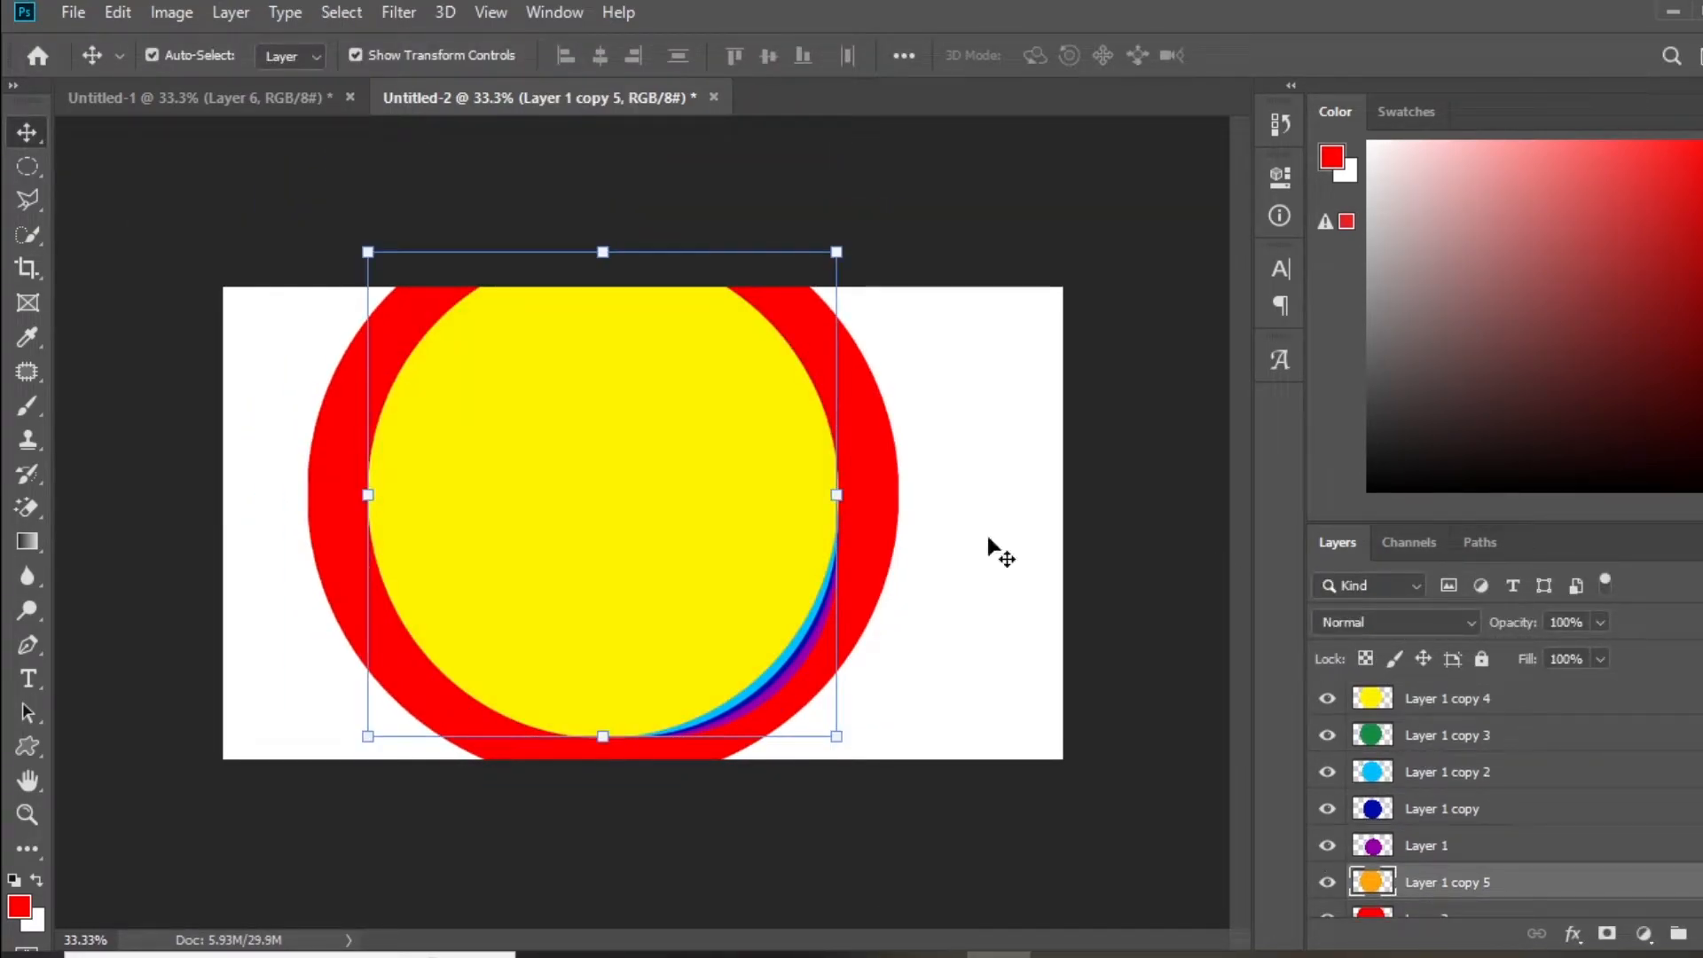
- Enlarge the orange circle until only a thin red ring is left around it
drag(367, 251, 317, 234)
drag(321, 224, 323, 221)
click(36, 135)
- Move the yellow circle layer down the stack to just above the orange circle
click(1456, 706)
key(ctrl+[)
key(ctrl+[)
key(ctrl+[)
key(ctrl+[)
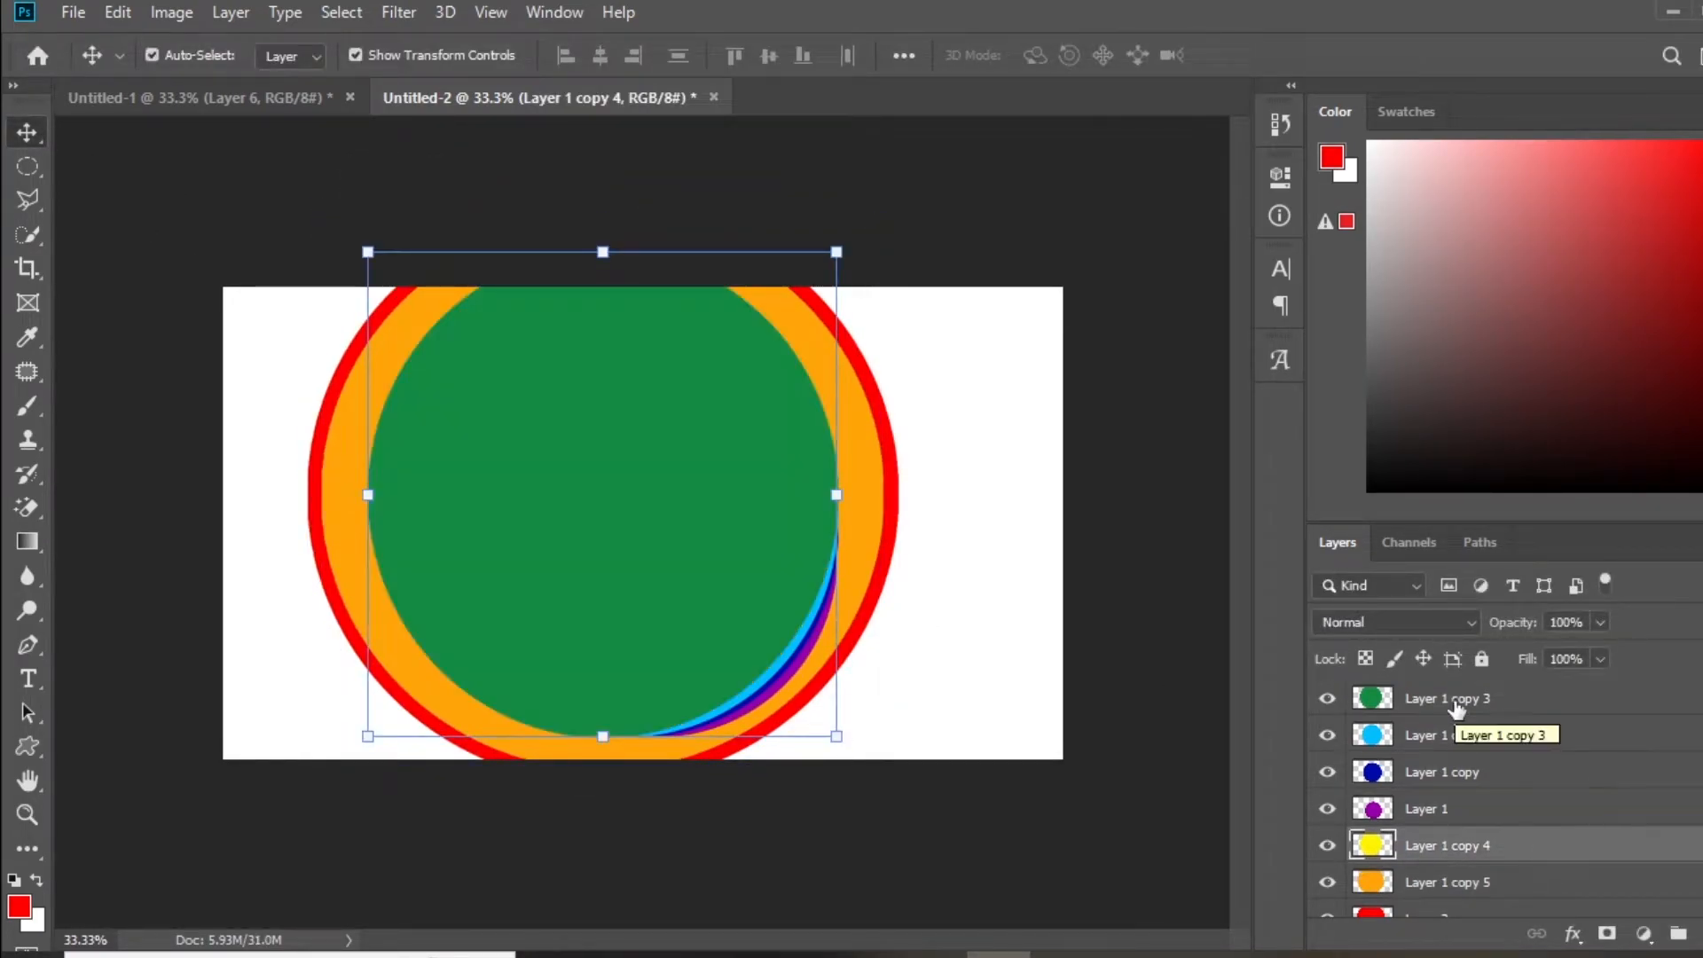
- Scale the yellow circle up to about 108% and shift it down to centre it inside the orange circle
key(ctrl+t)
mouse_move(362, 242)
mouse_down()
mouse_move(346, 199)
mouse_move(347, 231)
mouse_up()
drag(837, 231, 857, 215)
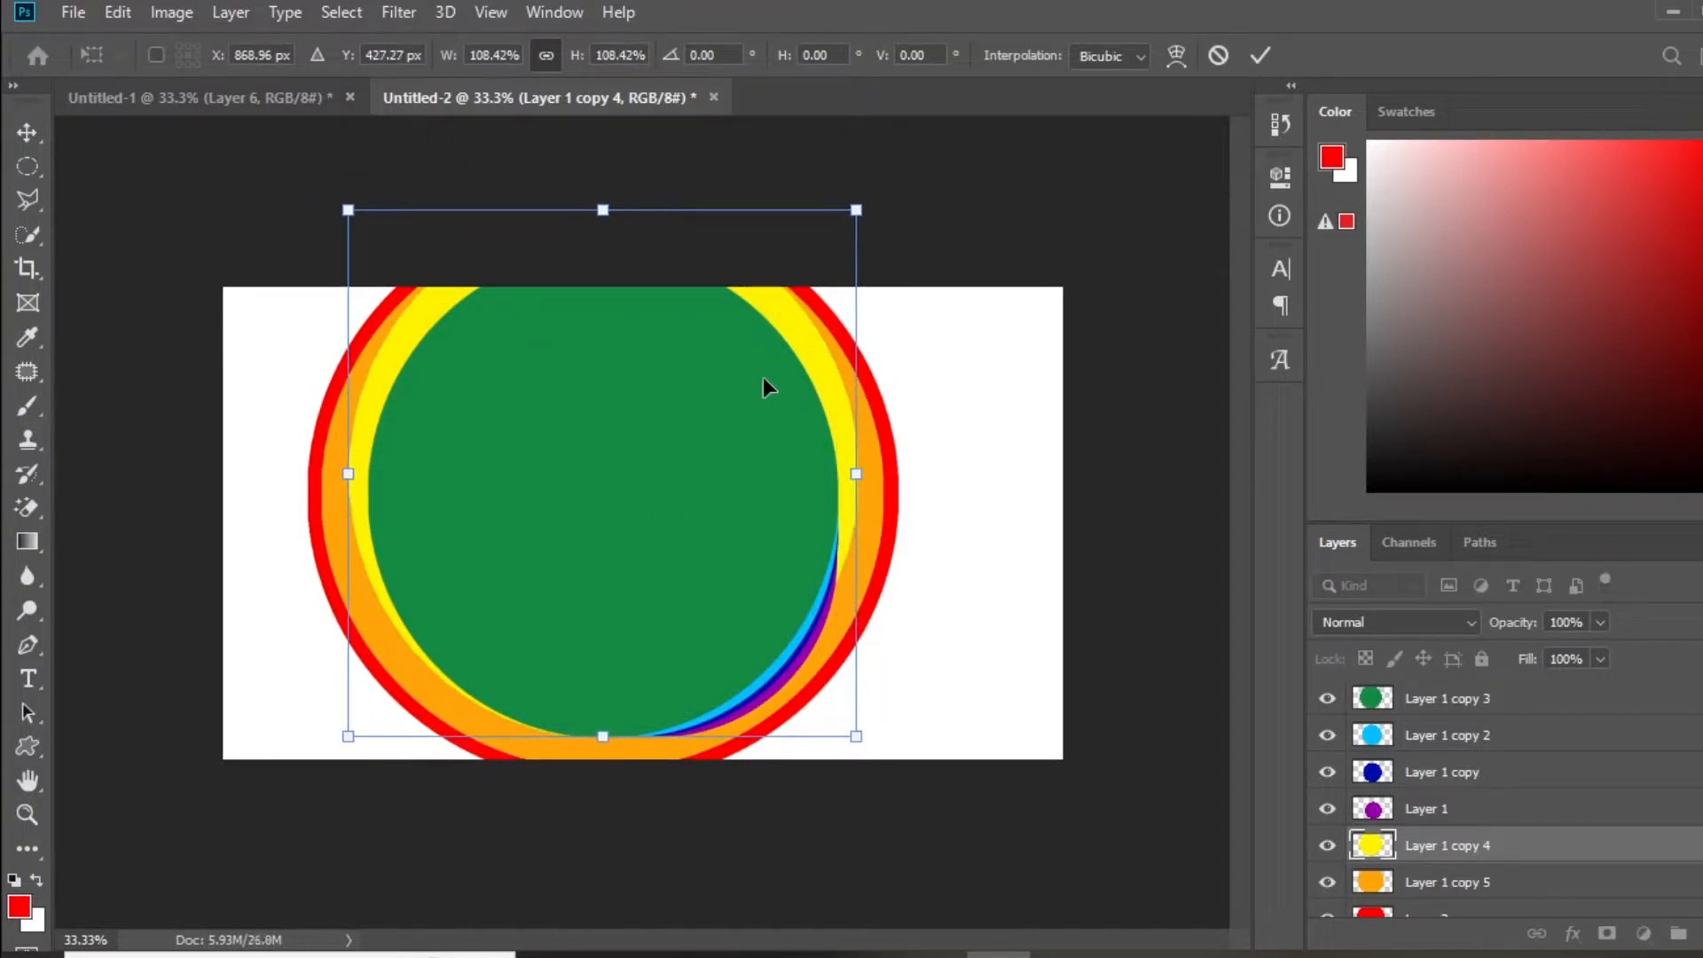
drag(763, 376, 768, 412)
key(Return)
- Select all the coloured circles together and scale them down so the whole outer ring fits the canvas
drag(222, 251, 648, 628)
drag(307, 206, 362, 331)
key(Return)
key(ctrl+plus)
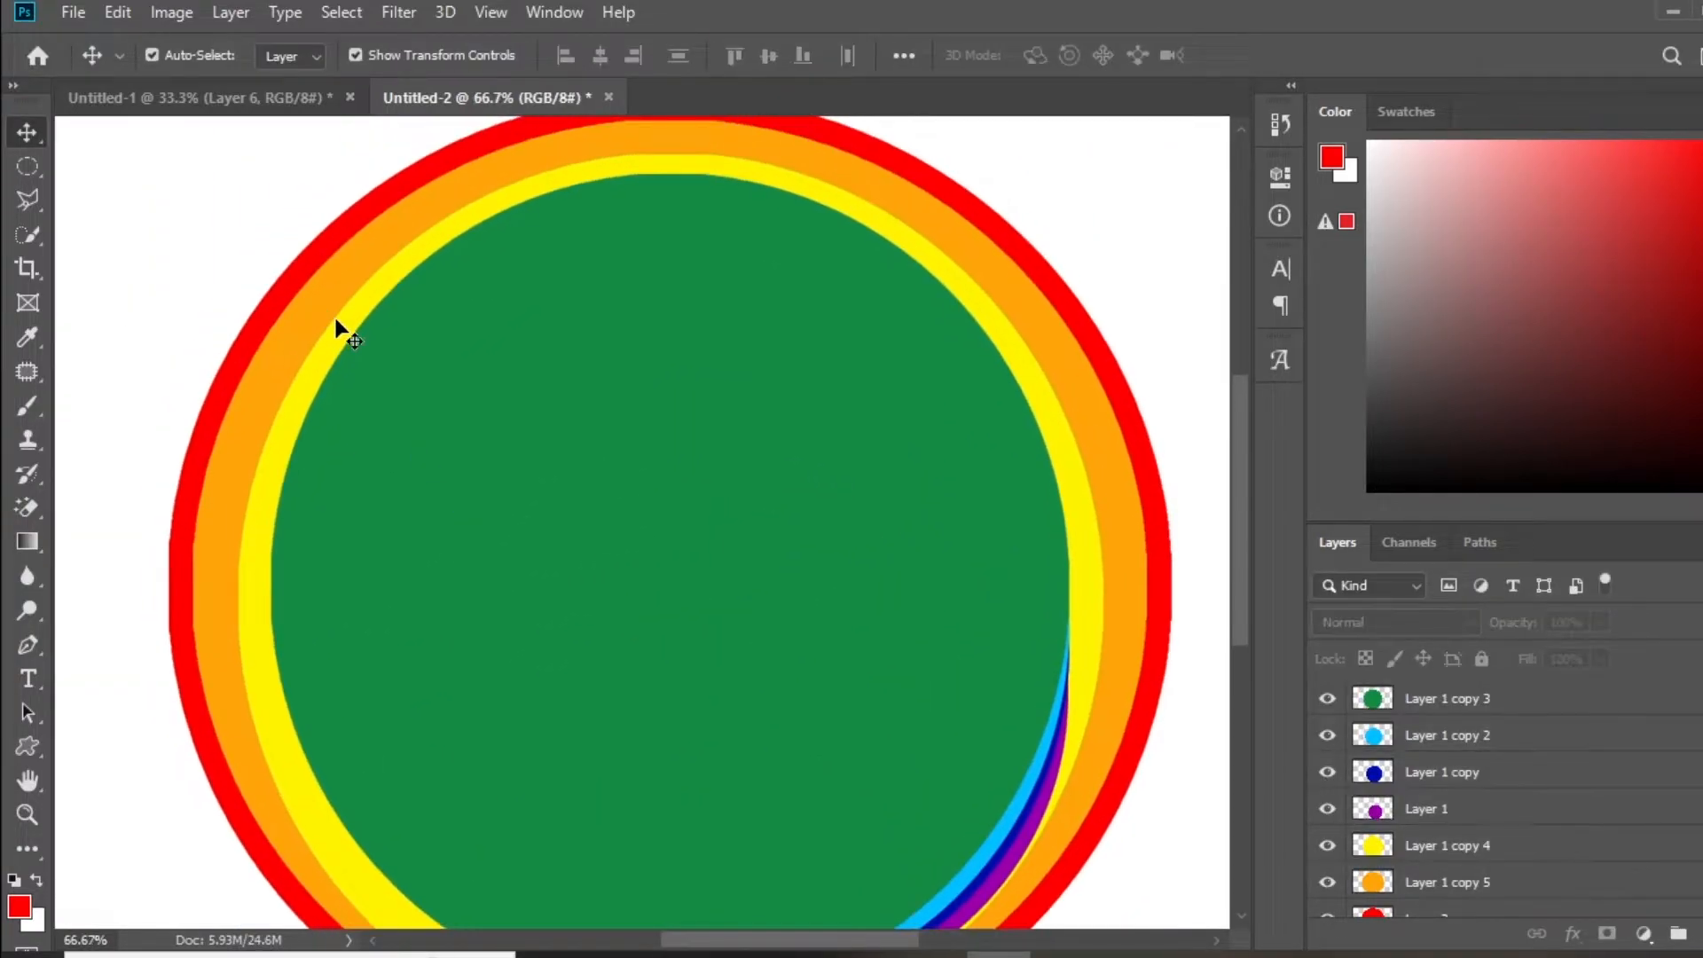
- Enlarge the yellow circle further to narrow the orange ring around it
click(335, 323)
drag(244, 169, 213, 168)
key(Return)
click(104, 217)
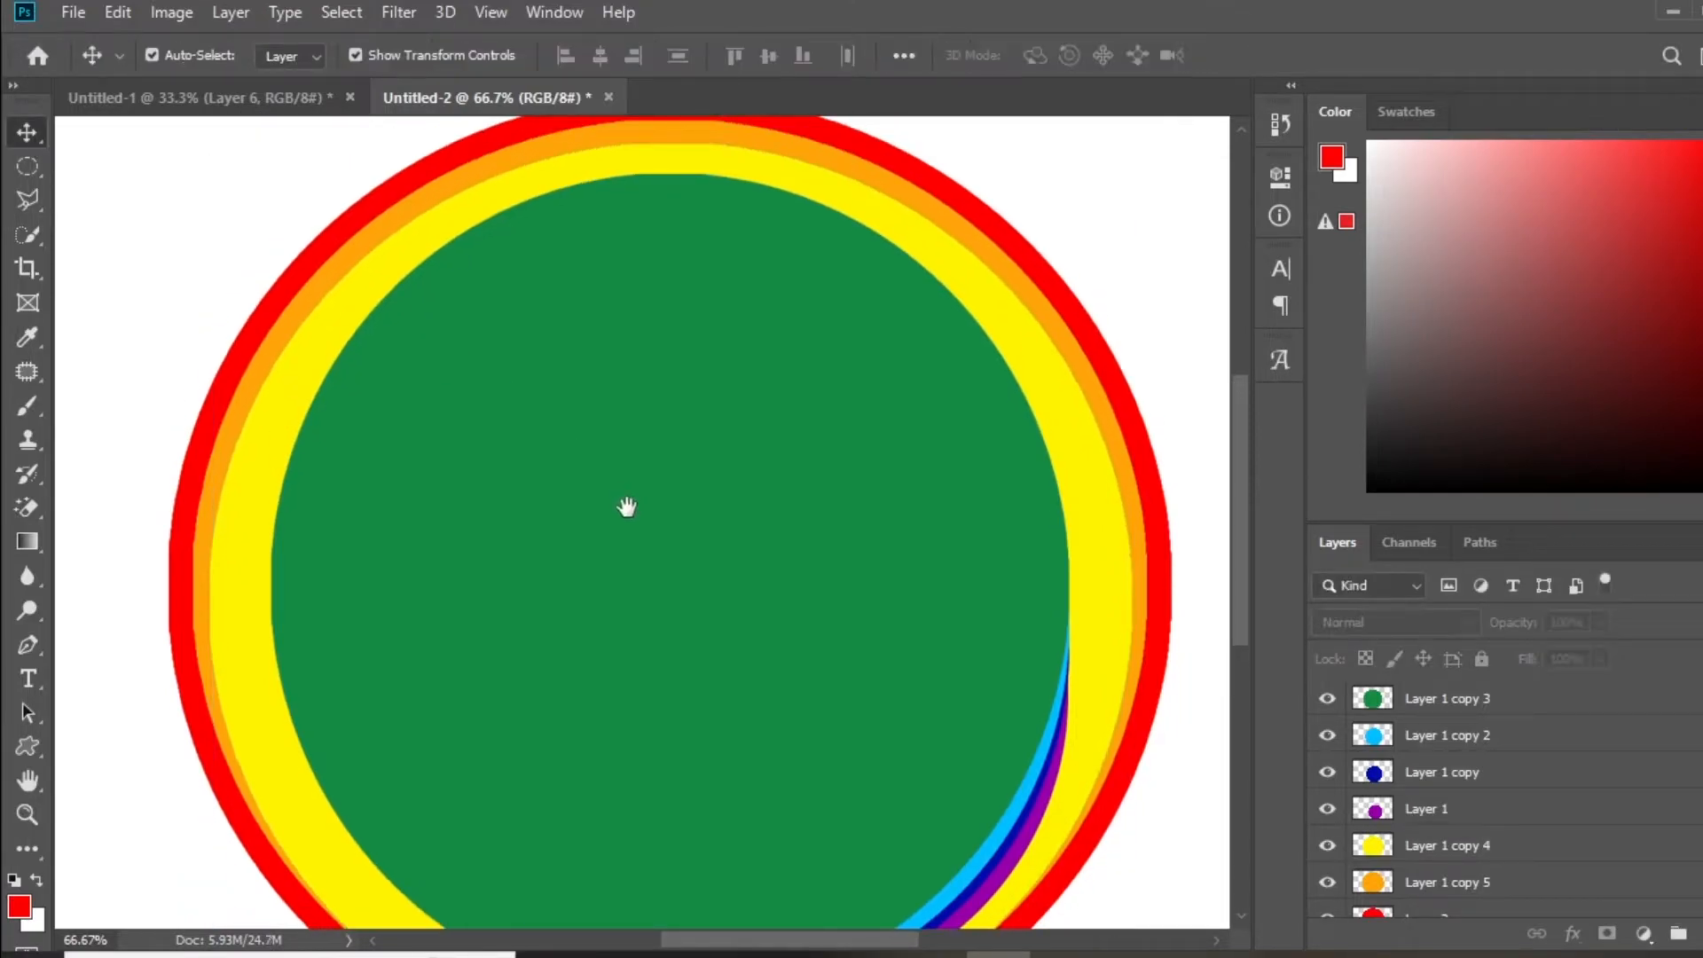
- Move the green circle layer down the stack to just above the yellow circle
drag(628, 506, 572, 458)
key(ctrl+minus)
click(1398, 715)
key(ctrl+bracketleft)
key(ctrl+bracketleft)
key(ctrl+bracketleft)
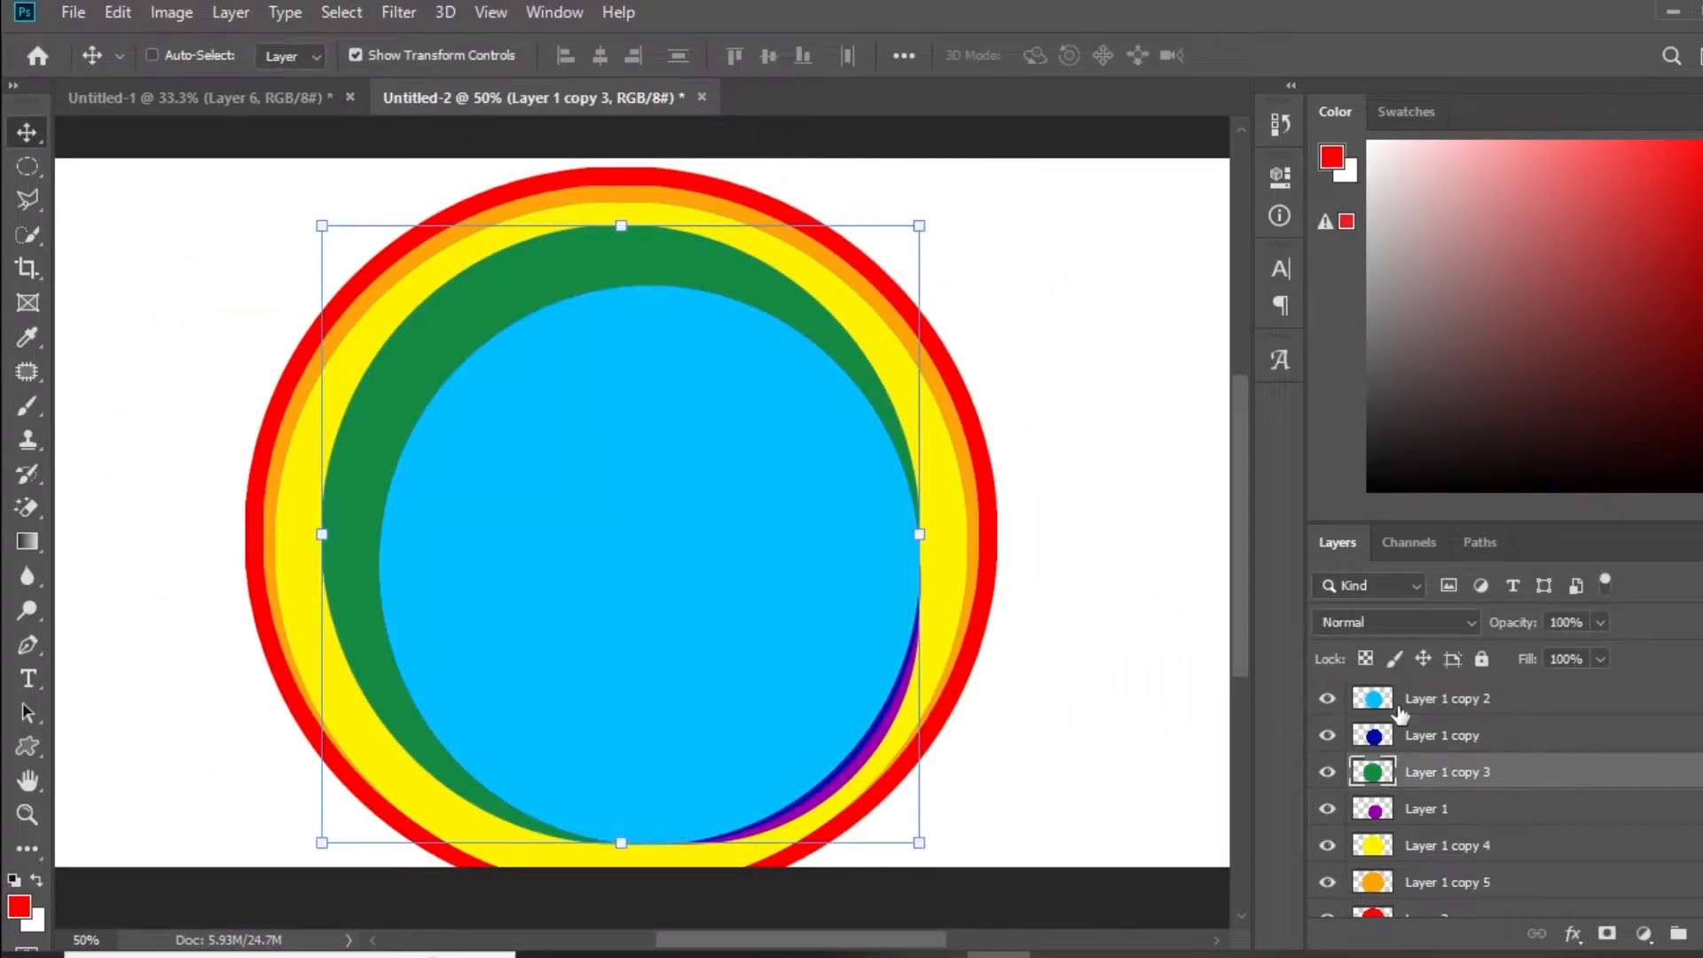
- Enlarge the green circle to about 111% wide and 104% high so it leaves an even yellow ring around it
mouse_move(322, 225)
mouse_down()
mouse_move(311, 209)
mouse_move(316, 223)
mouse_up()
drag(924, 223, 940, 218)
drag(929, 531, 946, 532)
drag(353, 597, 338, 610)
scroll(339, 610, down, 3)
mouse_move(930, 807)
mouse_down()
mouse_move(956, 823)
mouse_move(956, 807)
mouse_up()
drag(300, 803, 290, 790)
scroll(396, 714, up, 2)
drag(295, 242, 290, 239)
drag(954, 565, 951, 565)
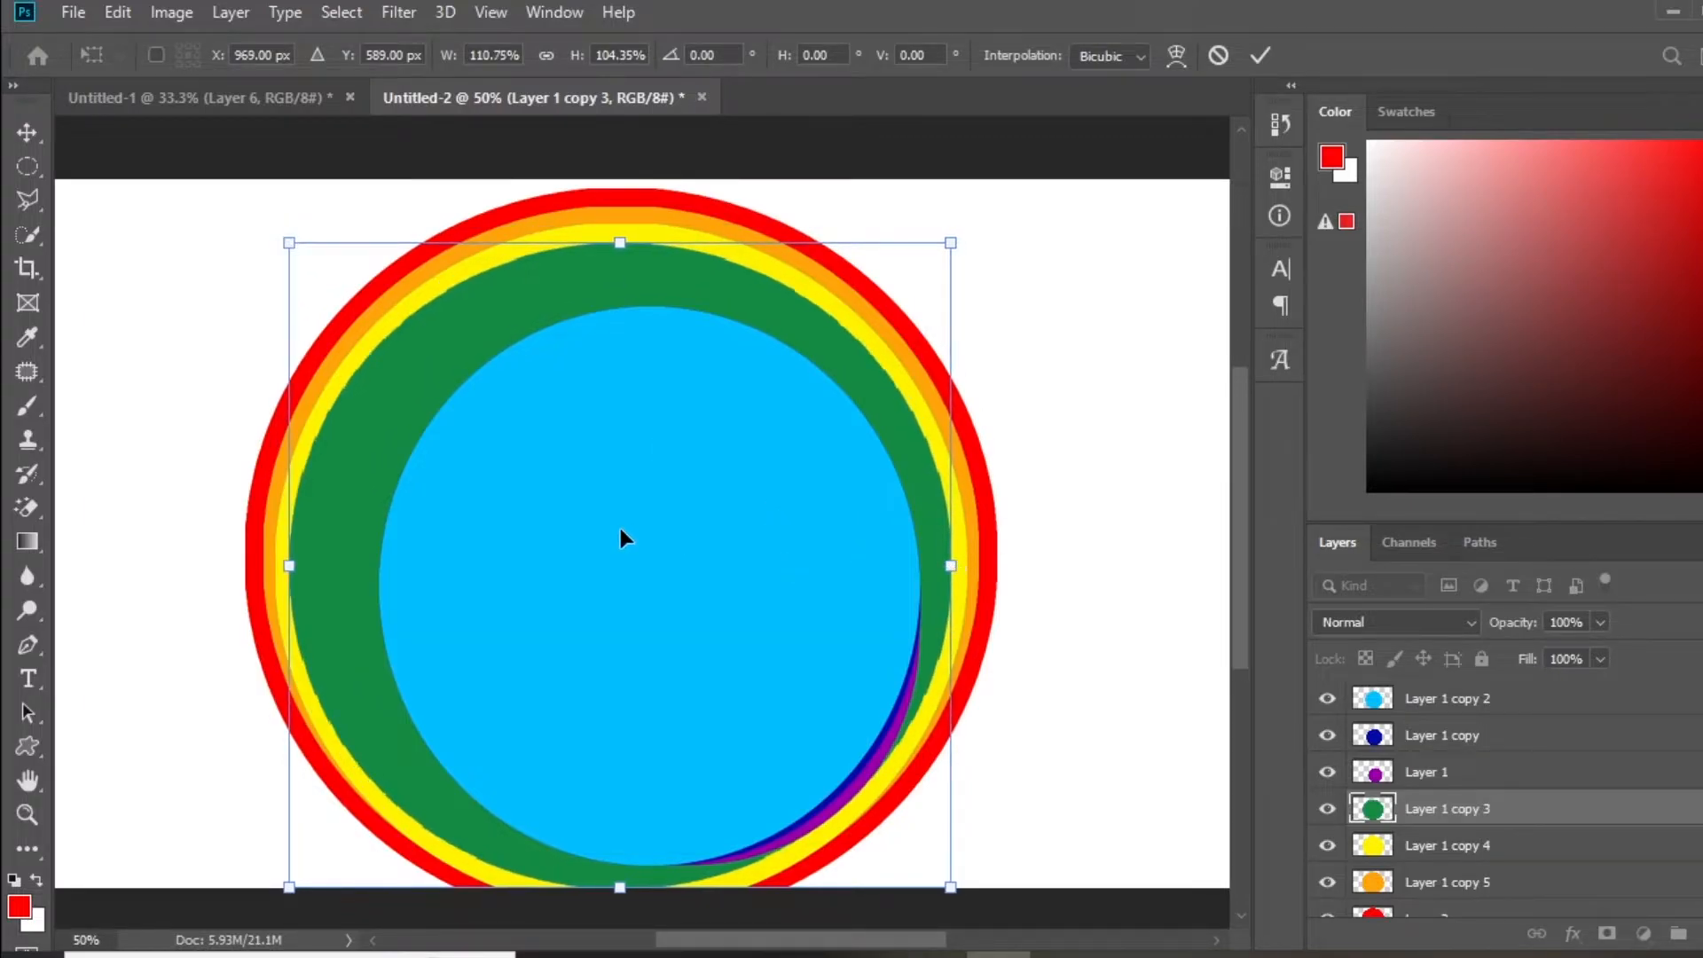
key(Return)
- Move the light blue circle to just above the green layer and stretch it to about 115% wide and 107% high inside the green ring
click(1412, 778)
click(1437, 709)
key(ctrl+[)
key(ctrl+[)
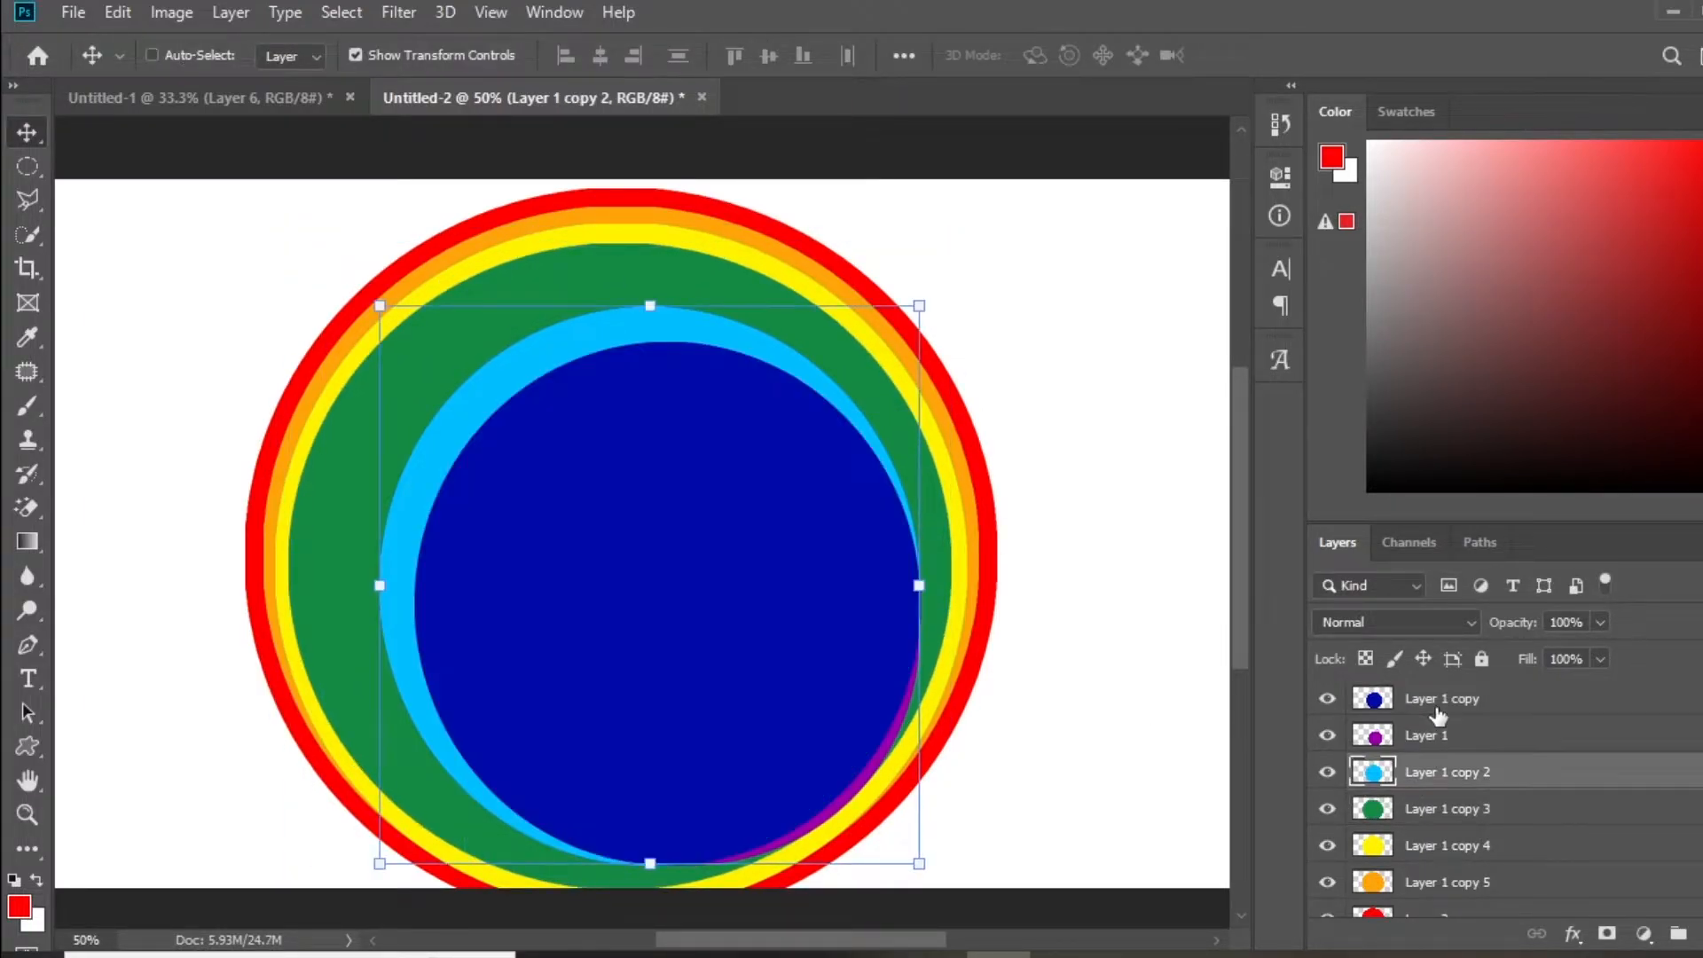
drag(380, 305, 307, 272)
drag(922, 272, 932, 269)
drag(621, 267, 616, 264)
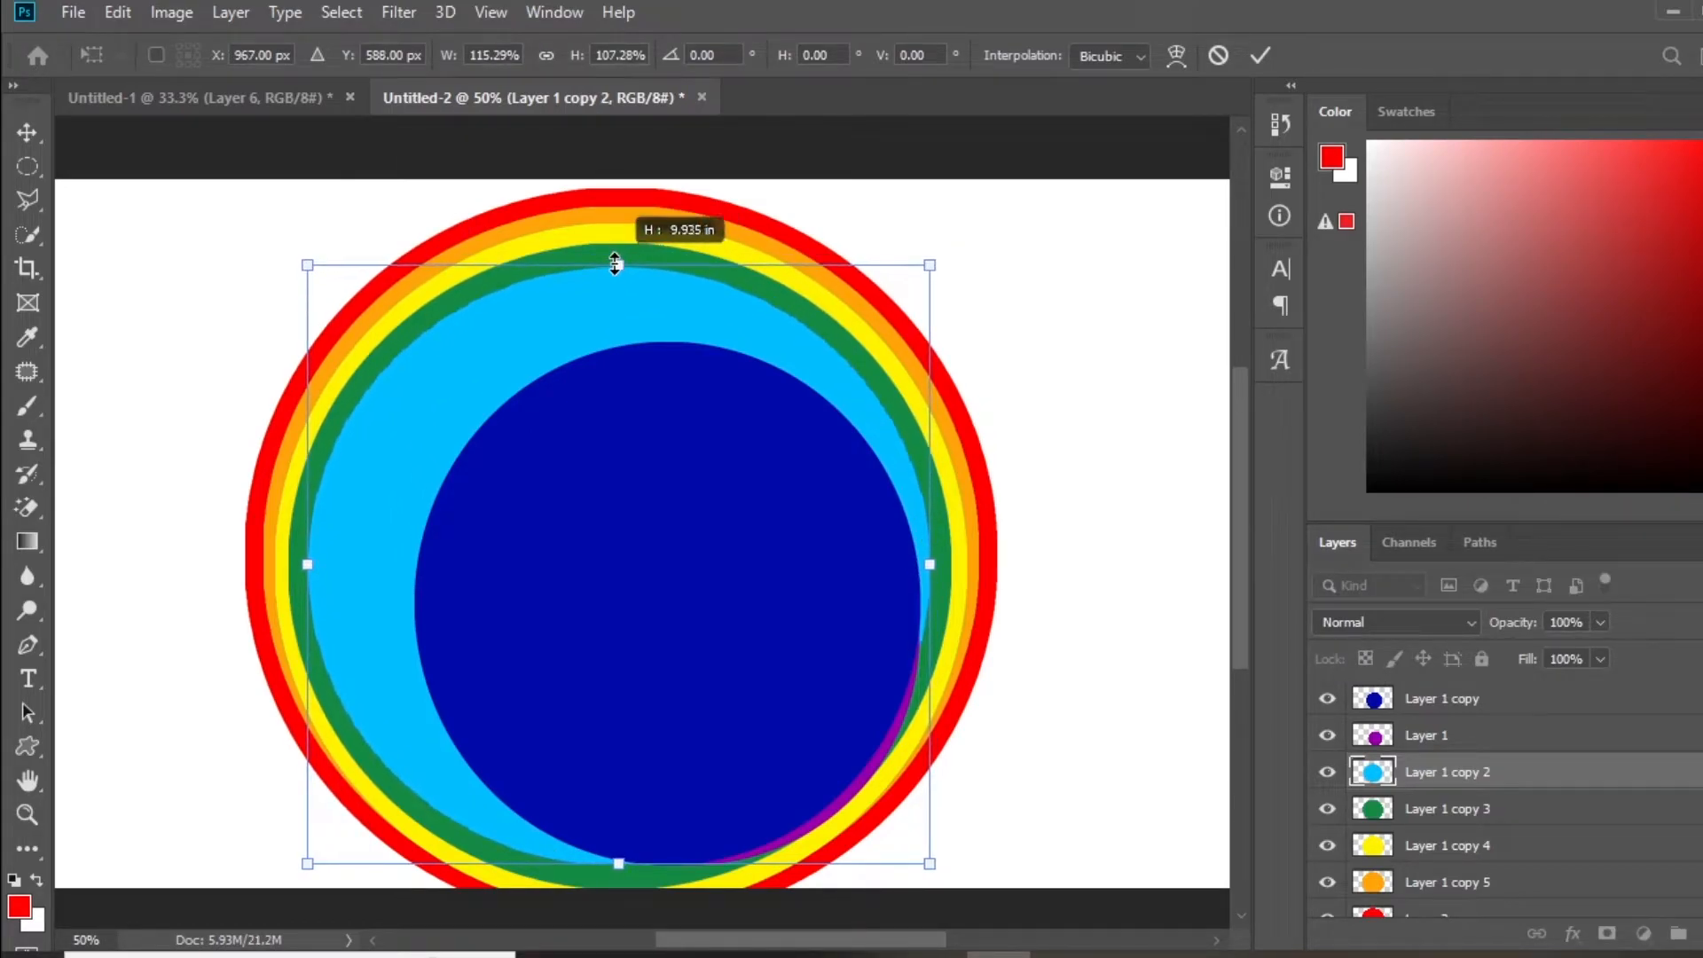
key(Return)
- Enlarge the purple circle and keep its layer above the light blue one, leaving a narrow light blue ring around it
click(1397, 736)
key(ctrl+[)
drag(465, 411, 327, 271)
key(Return)
key(ctrl+])
drag(674, 471, 666, 471)
drag(913, 569, 903, 574)
drag(624, 274, 624, 282)
drag(314, 573, 324, 573)
key(Return)
- Nudge the dark blue circle left and up to centre it inside the purple circle
click(1410, 699)
key(shift+Left)
key(shift+Left)
key(shift+Left)
key(shift+Left)
key(shift+Left)
key(shift+Left)
key(shift+Left)
key(shift+Left)
key(shift+Up)
key(shift+Up)
key(shift+Up)
key(shift+Left)
key(shift+Left)
key(shift+Up)
- Enlarge the dark blue circle slightly so only a thin purple ring surrounds it
mouse_move(368, 326)
mouse_down()
mouse_move(351, 298)
mouse_move(345, 312)
mouse_up()
drag(874, 312, 883, 312)
drag(614, 312, 614, 303)
click(1102, 449)
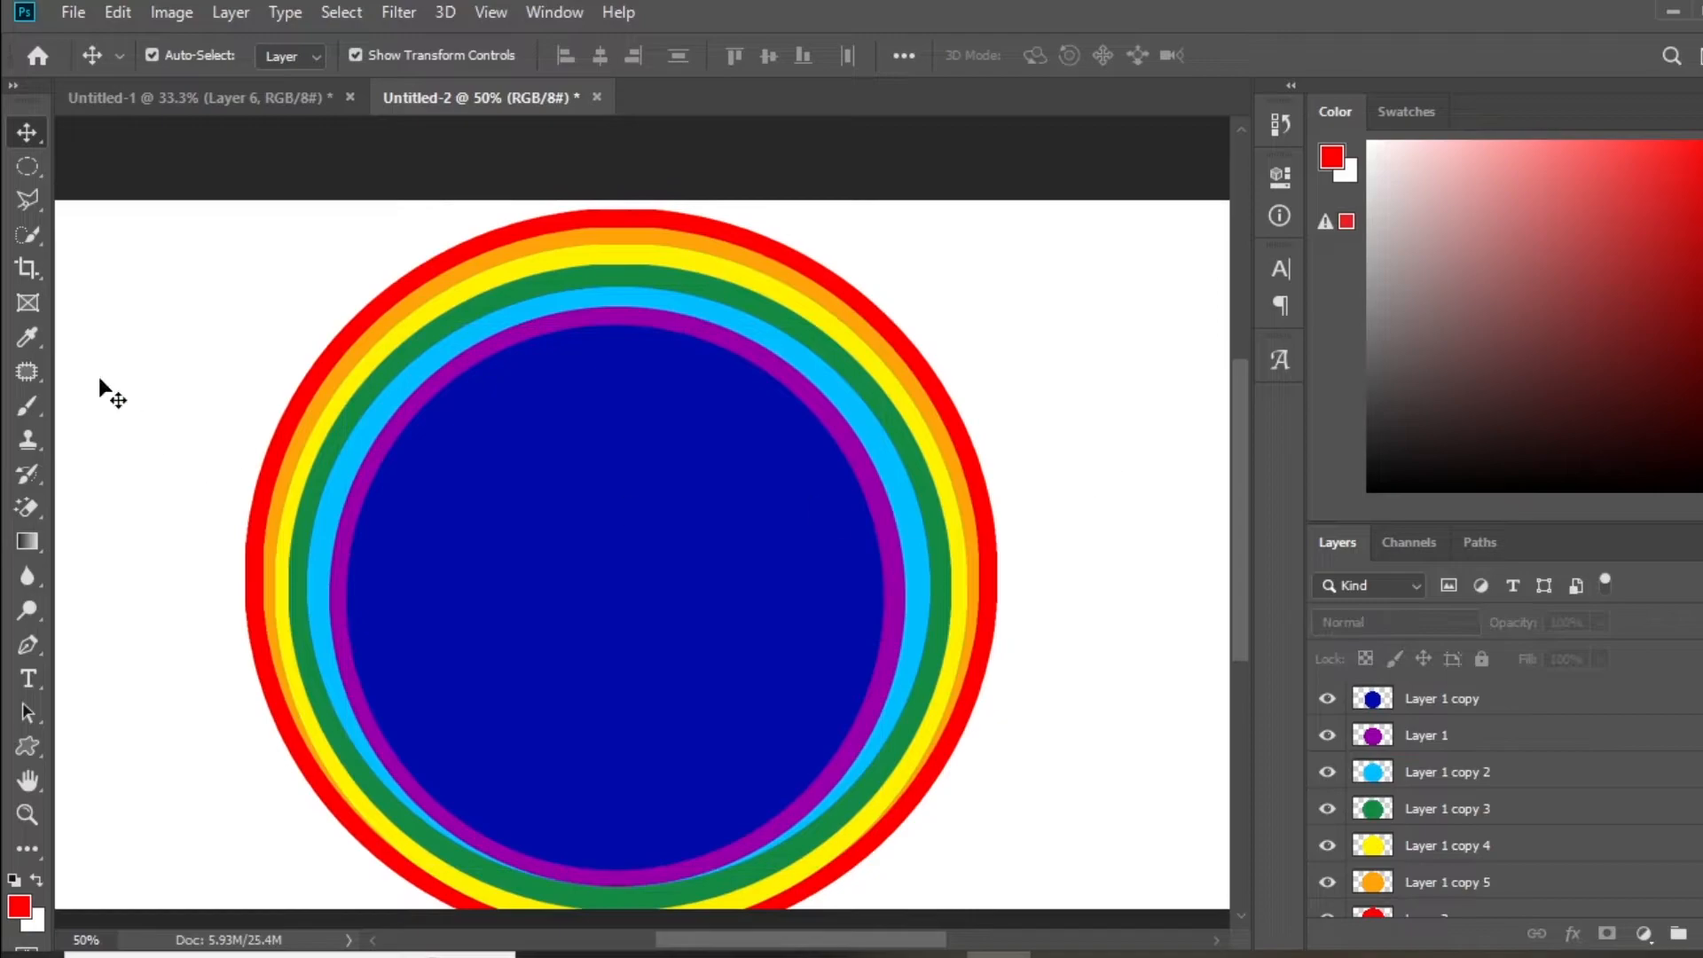
key(m)
drag(597, 568, 827, 784)
drag(694, 669, 853, 833)
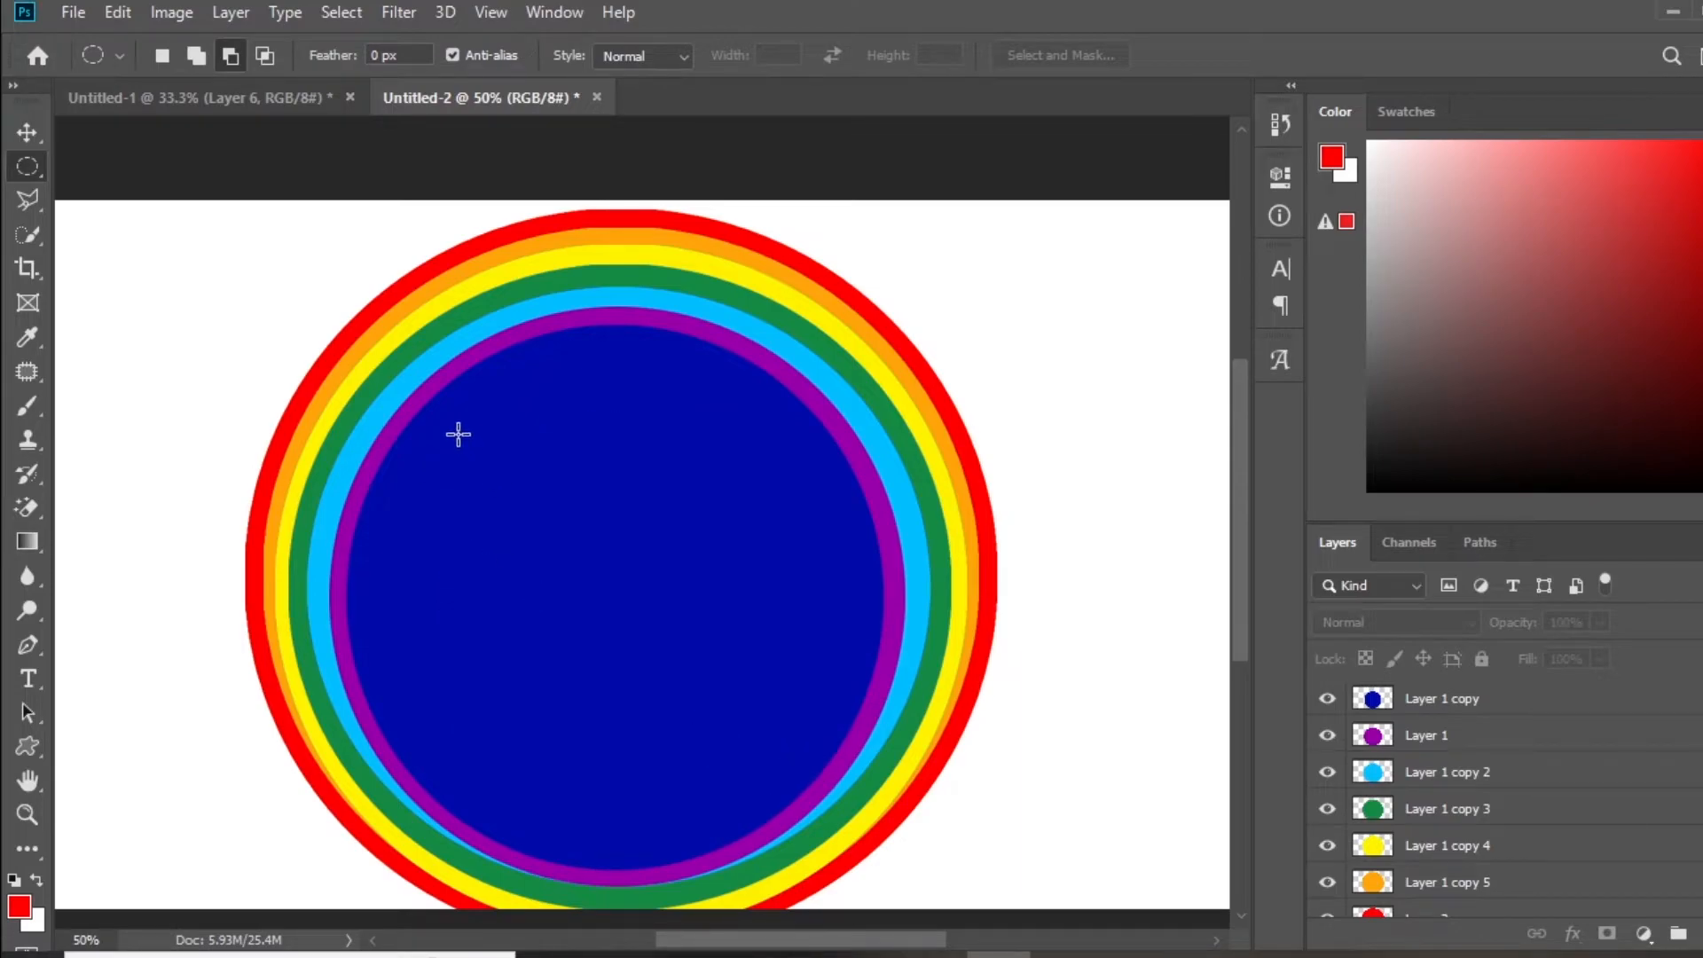
click(28, 133)
click(608, 627)
key(ctrl+t)
drag(344, 318, 372, 352)
key(ctrl+z)
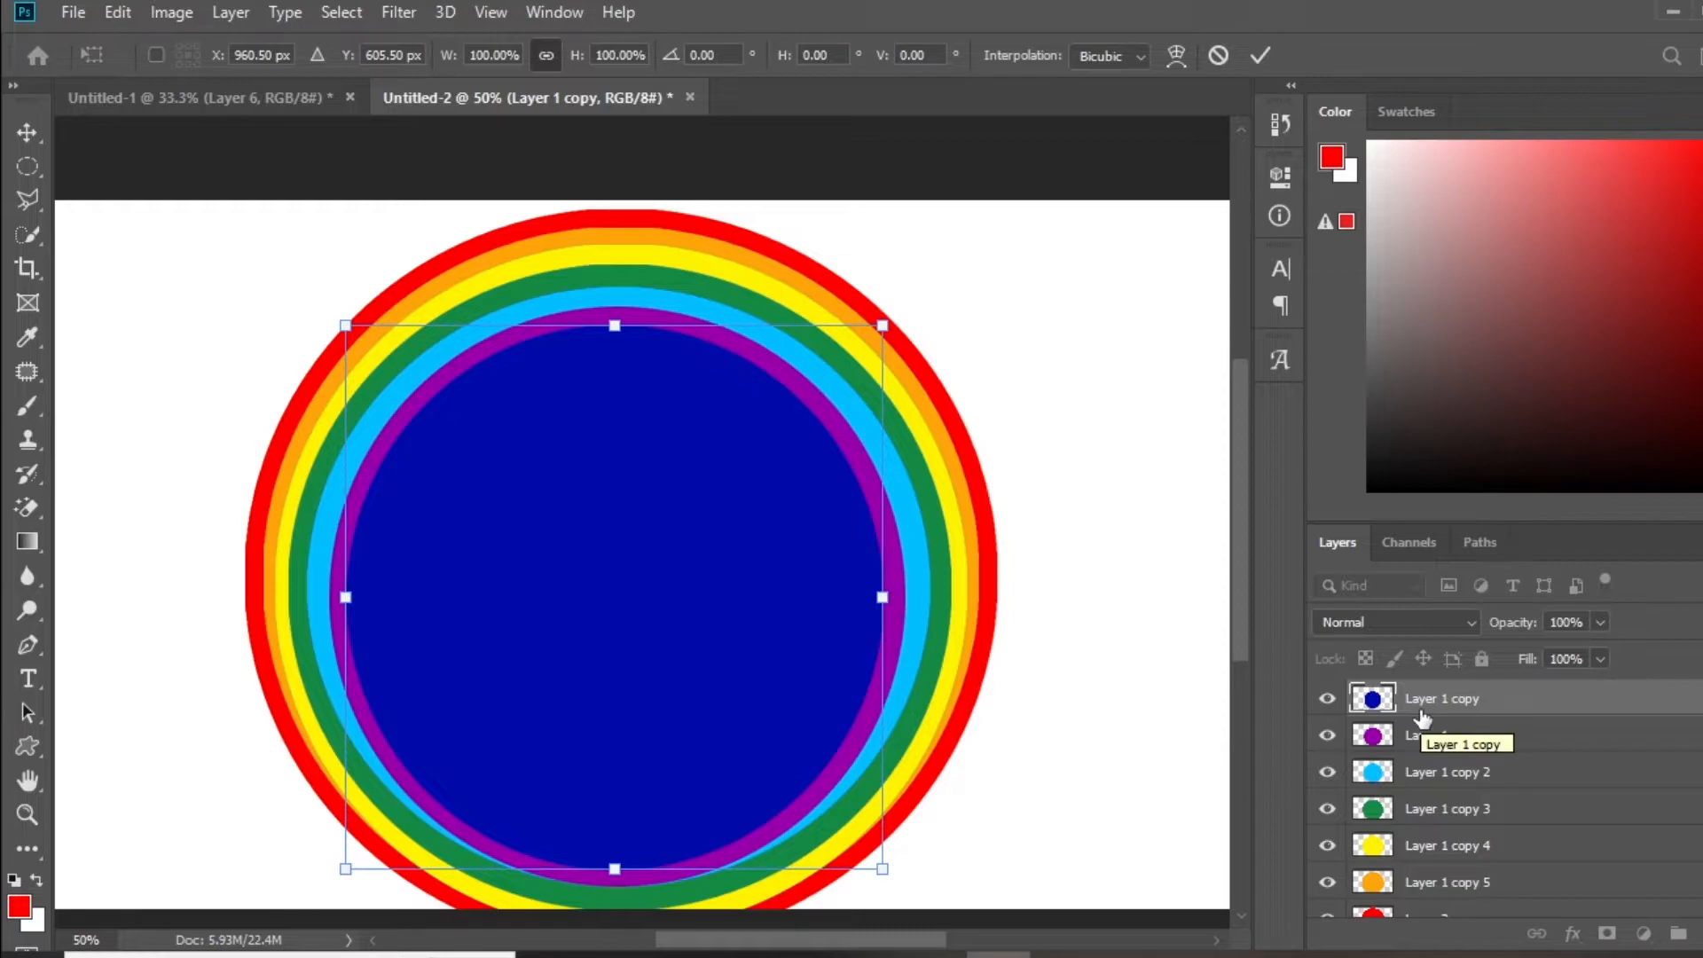
key(Escape)
scroll(1469, 768, down, 9)
key(ctrl+z)
scroll(1008, 635, up, 8)
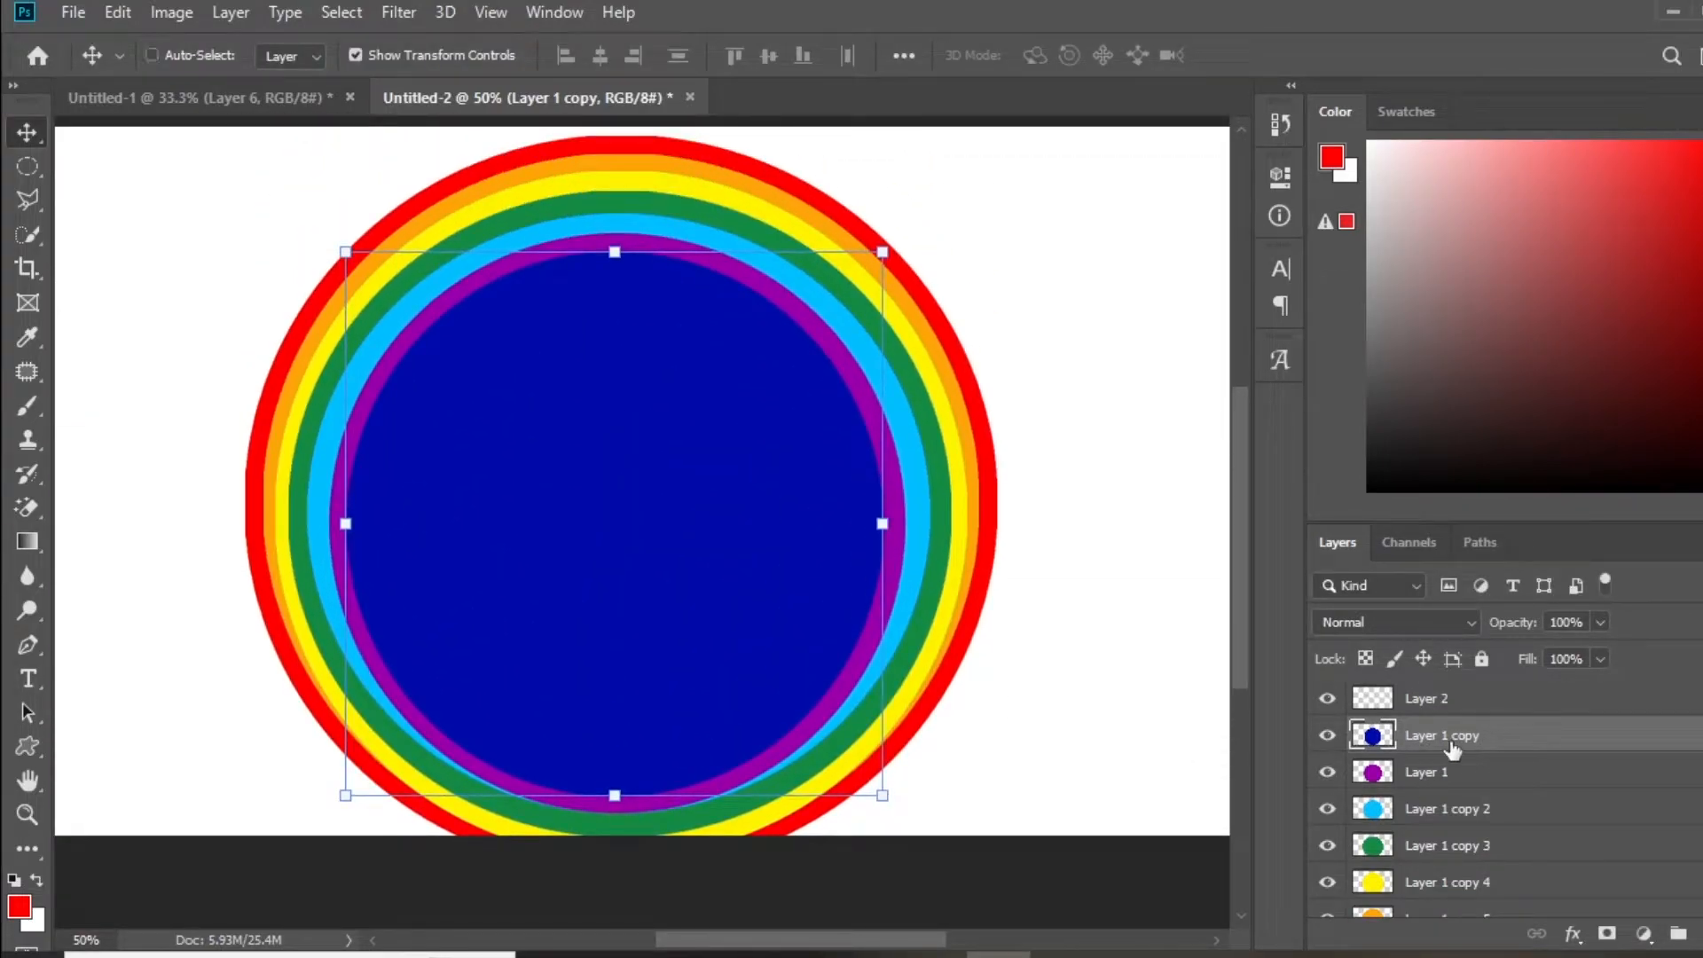
- Duplicate the dark blue circle and scale one copy down concentrically inside the other
key(ctrl+bracketright)
drag(346, 252, 374, 283)
key(Return)
- Load the larger dark blue circle as a selection, clear that area from every coloured circle layer beneath the smaller copy, and deselect
ctrl+click(1401, 742)
drag(1401, 748, 1381, 745)
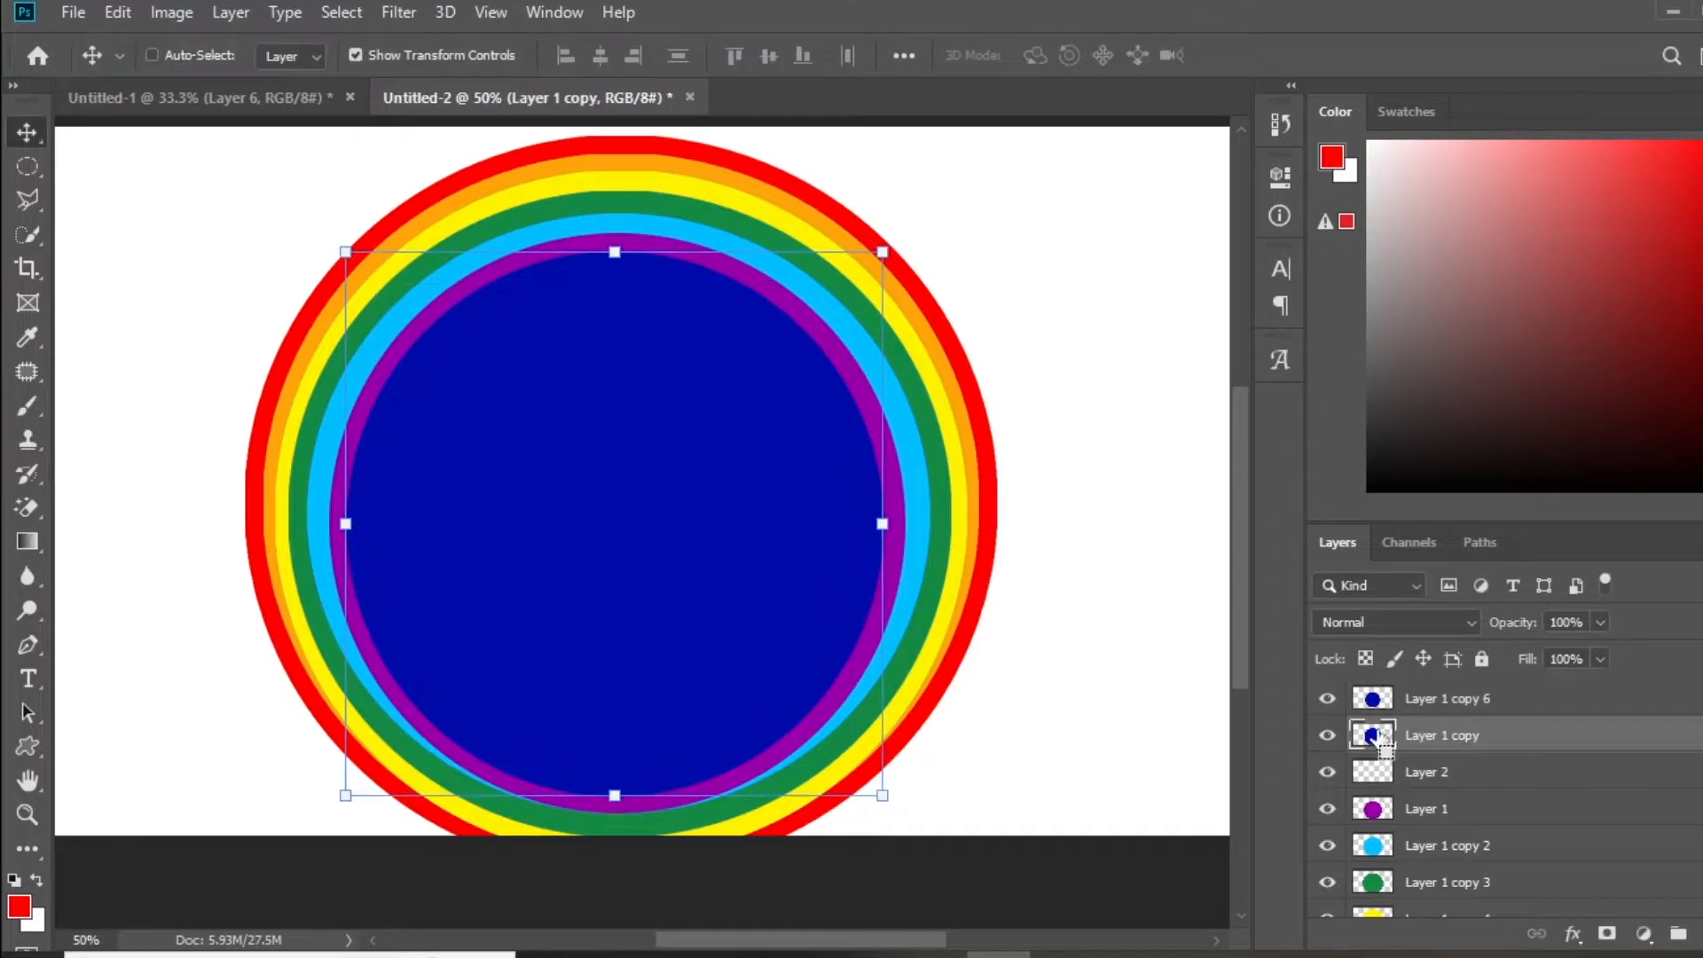
key(Delete)
click(1445, 809)
key(Delete)
click(1450, 845)
key(Delete)
click(1456, 882)
key(Delete)
click(1463, 788)
key(Delete)
click(1473, 827)
key(Delete)
click(1473, 864)
key(Delete)
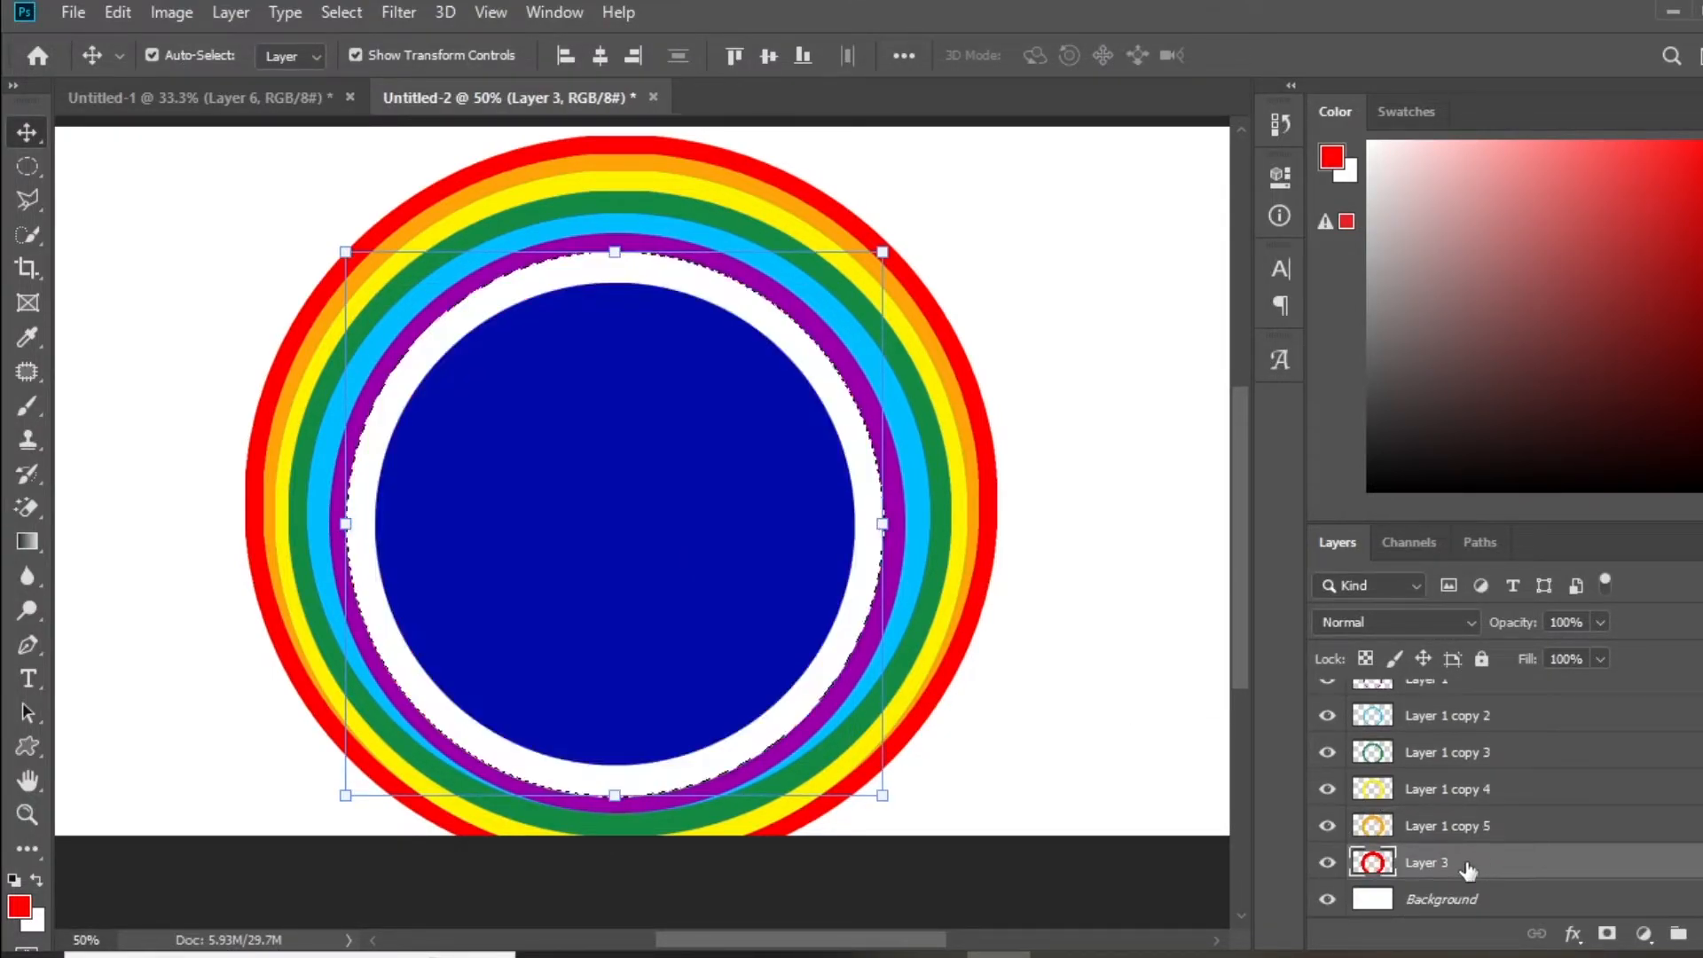
click(1210, 674)
click(676, 518)
key(Return)
key(ctrl+d)
scroll(1002, 670, up, 2)
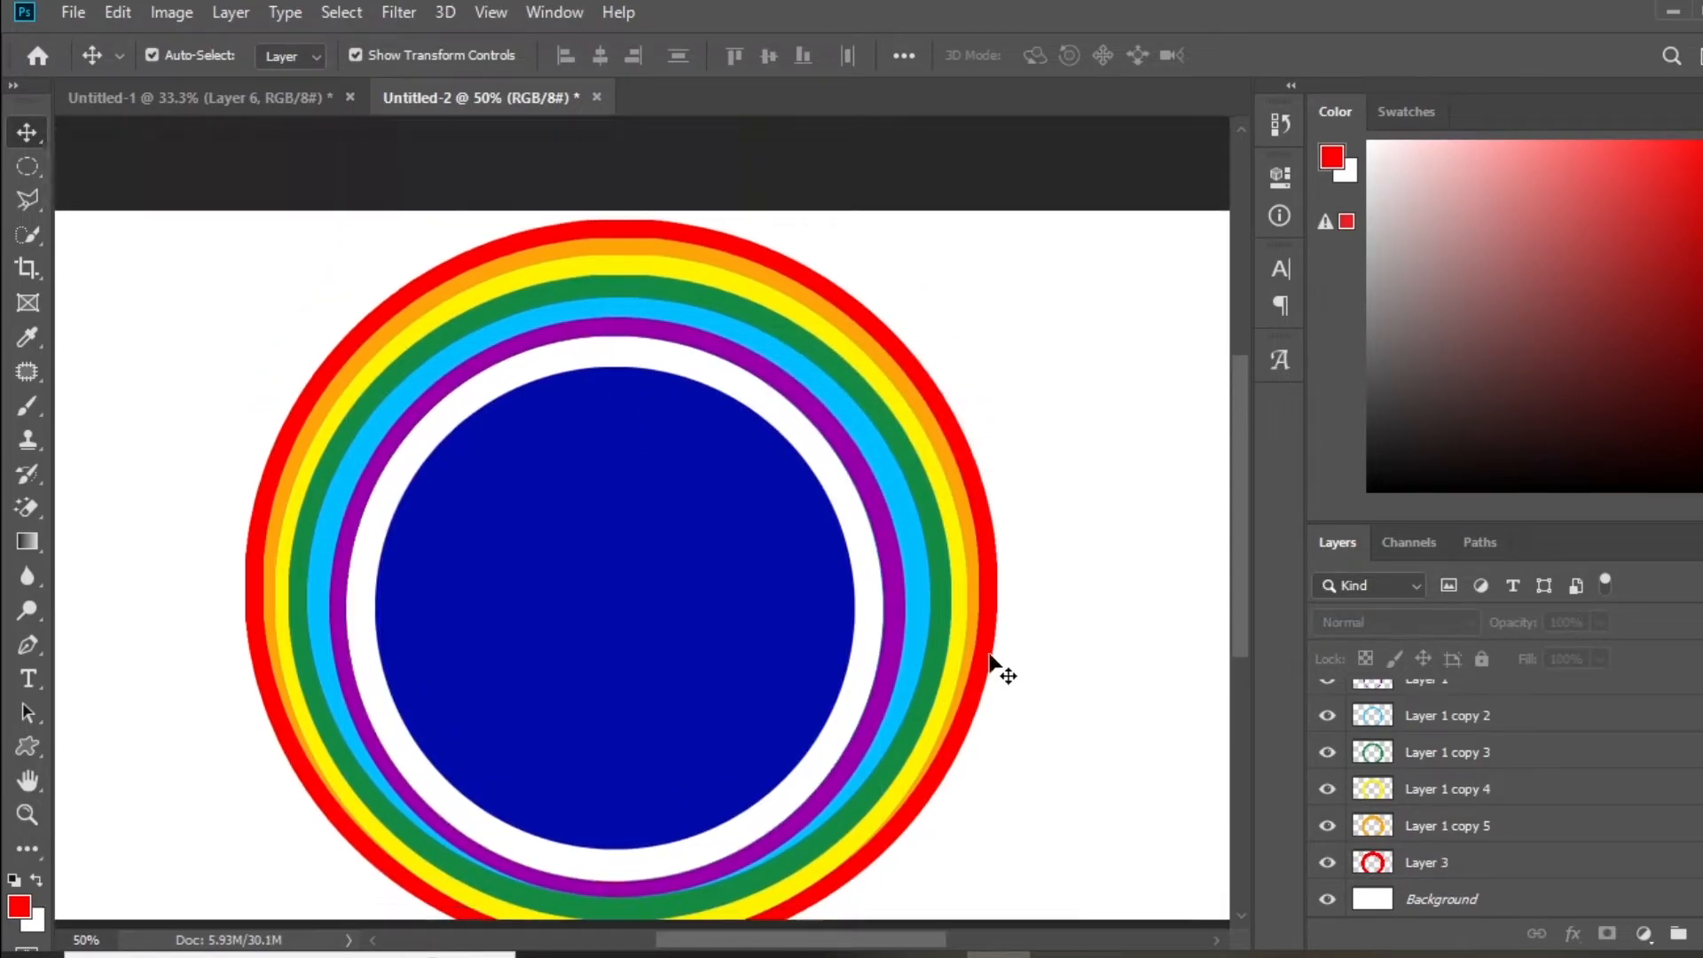
- Duplicate the small dark blue circle and scale the copy to about 117% so it overlaps the purple ring
click(745, 567)
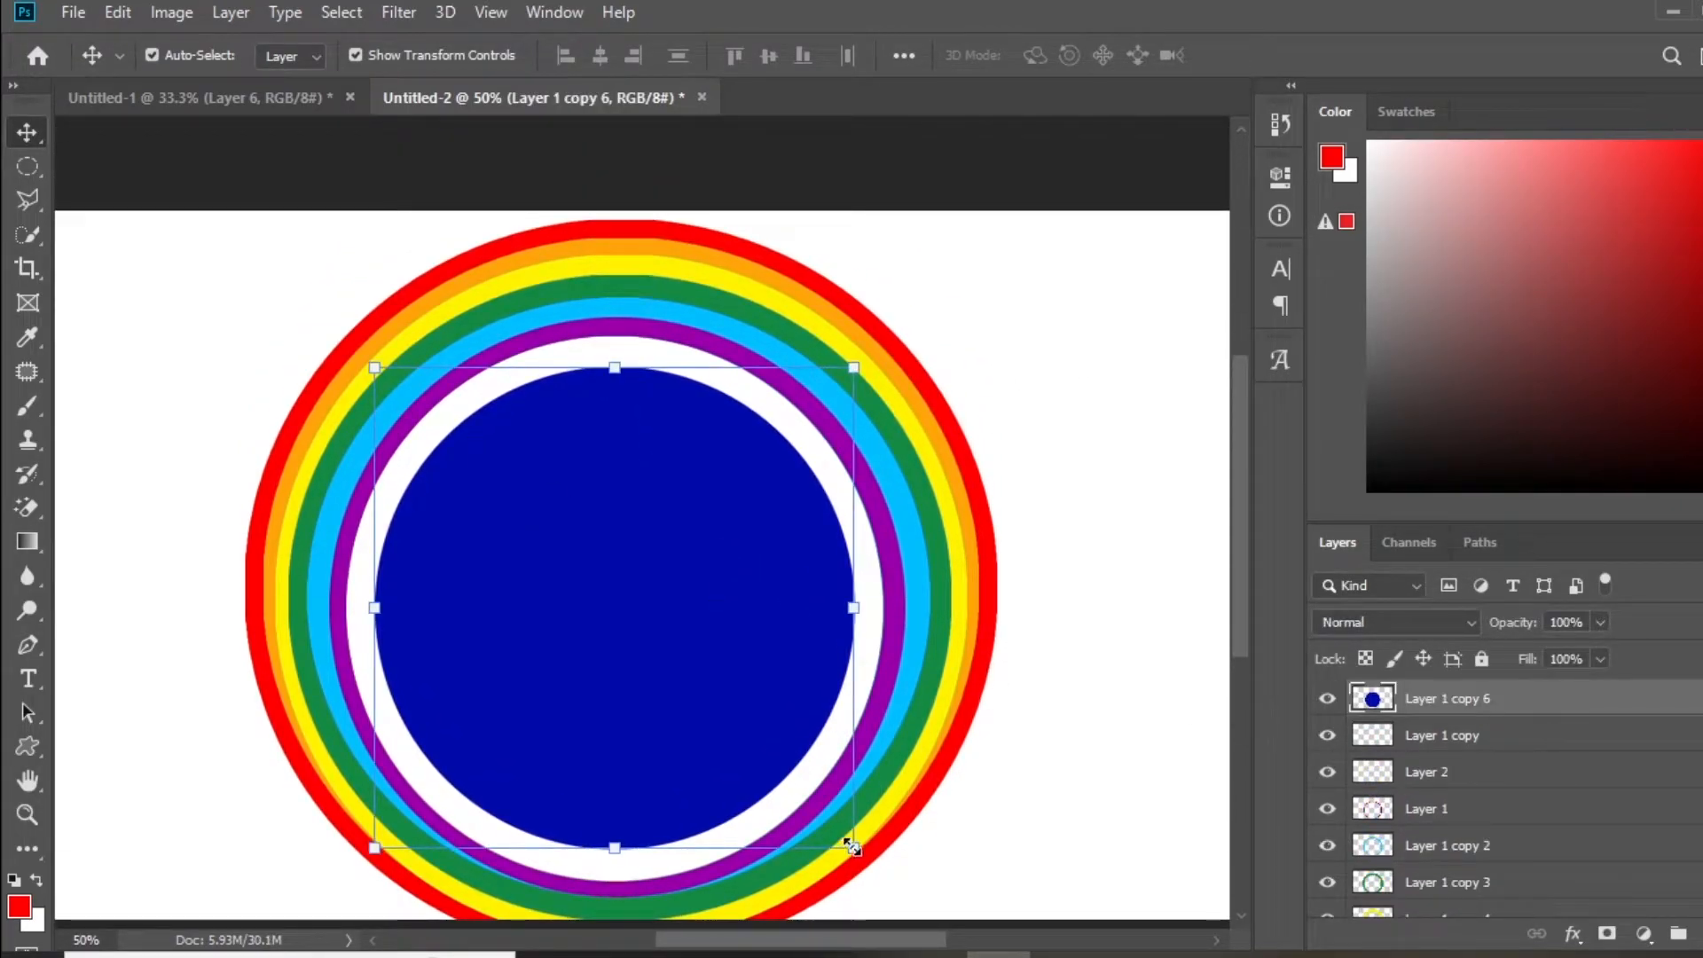
key(ctrl+j)
key(ctrl+t)
drag(375, 367, 365, 358)
drag(854, 847, 863, 867)
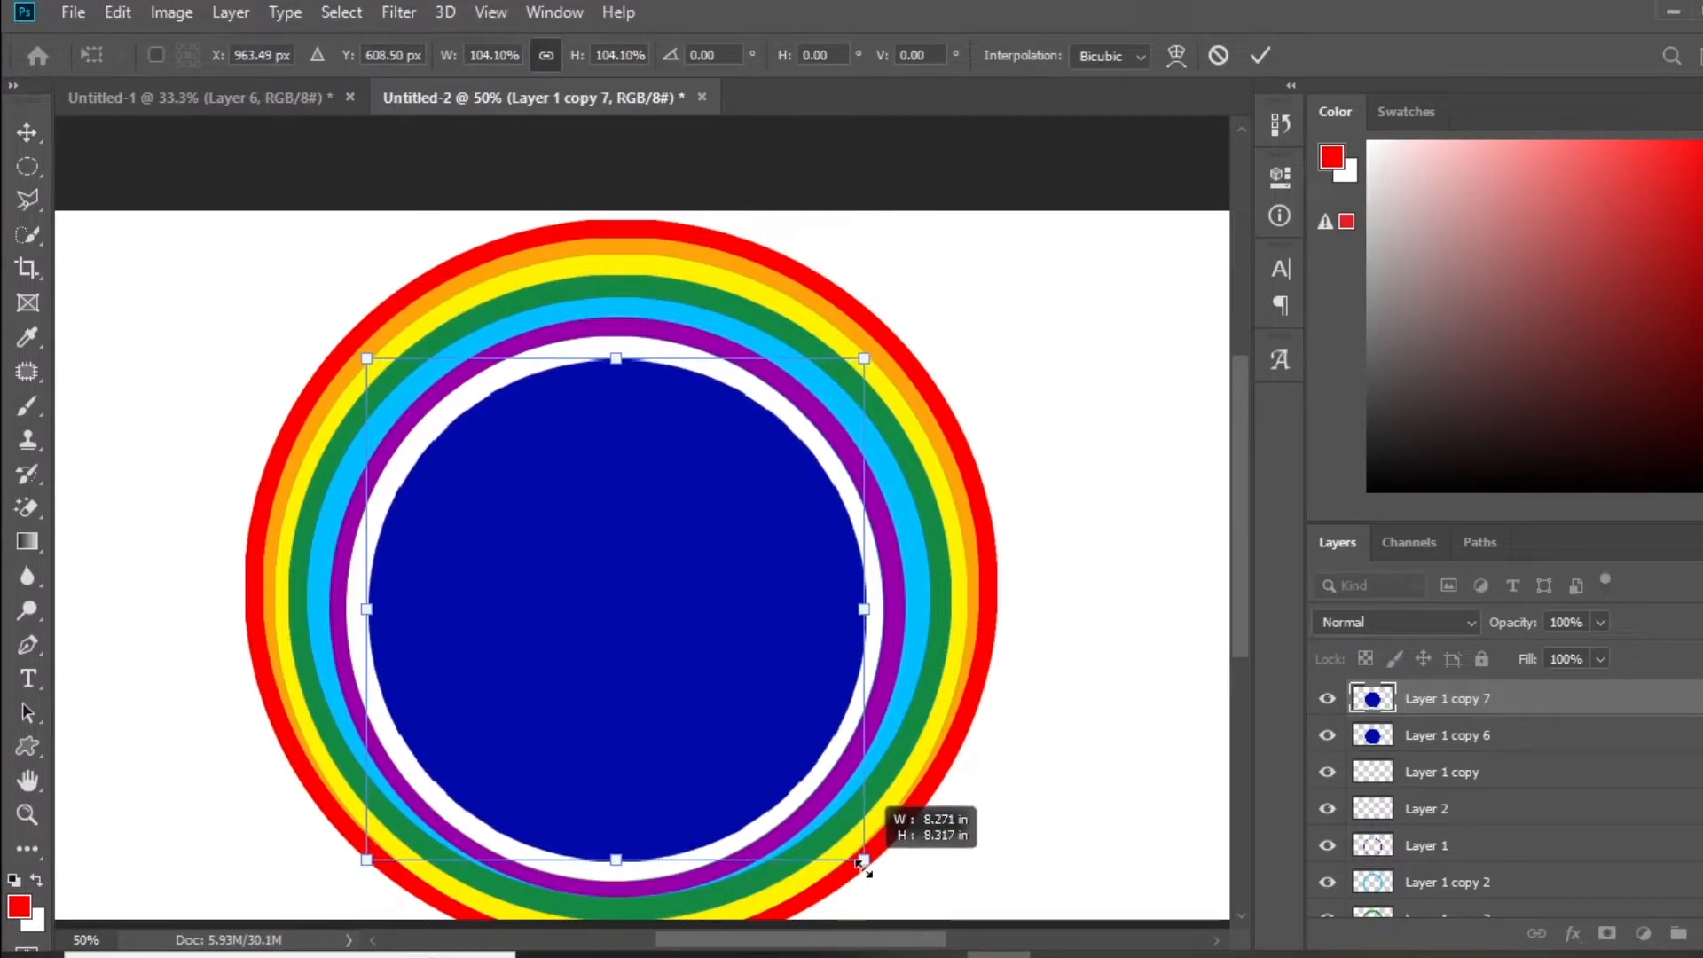
drag(367, 358, 363, 354)
click(363, 354)
drag(864, 859, 875, 877)
drag(363, 354, 333, 326)
drag(878, 875, 895, 888)
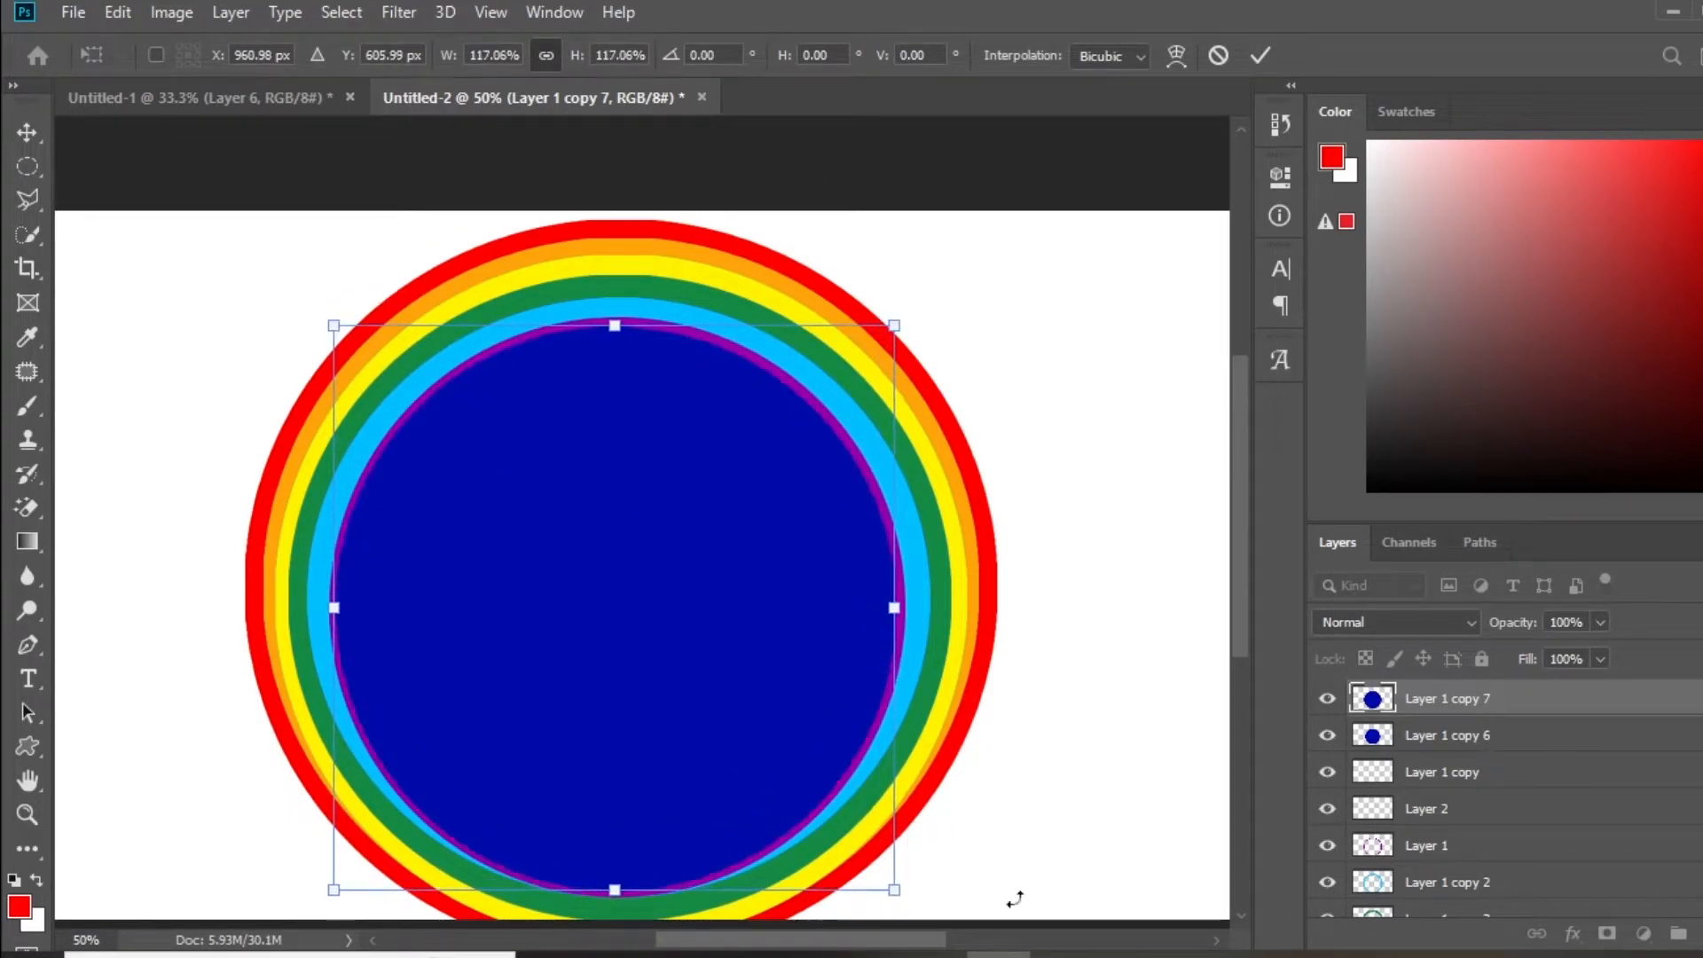
key(Return)
- Move the enlarged dark blue circle layer down the stack to just above the green ring
key(ctrl+[)
key(ctrl+[)
key(ctrl+[)
key(ctrl+[)
key(ctrl+[)
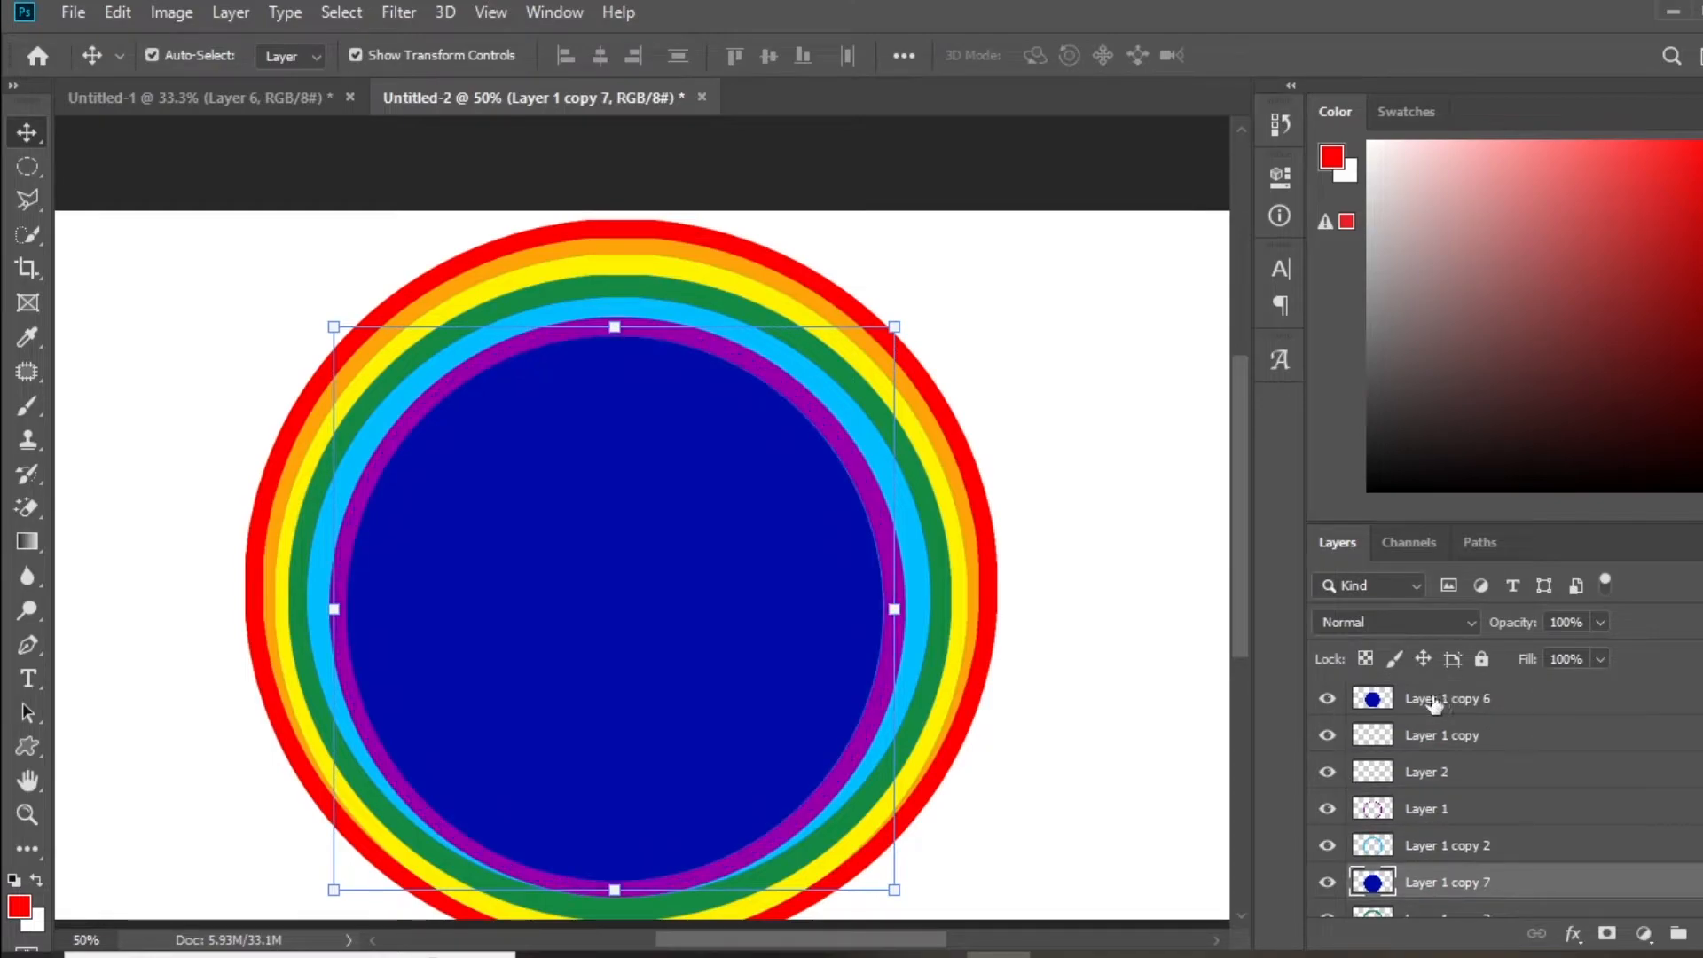
- Cut the small circle's area out of the enlarged dark blue circle, clear the small circle itself, and deselect
ctrl+click(1443, 701)
ctrl+click(1372, 702)
click(1375, 883)
key(Delete)
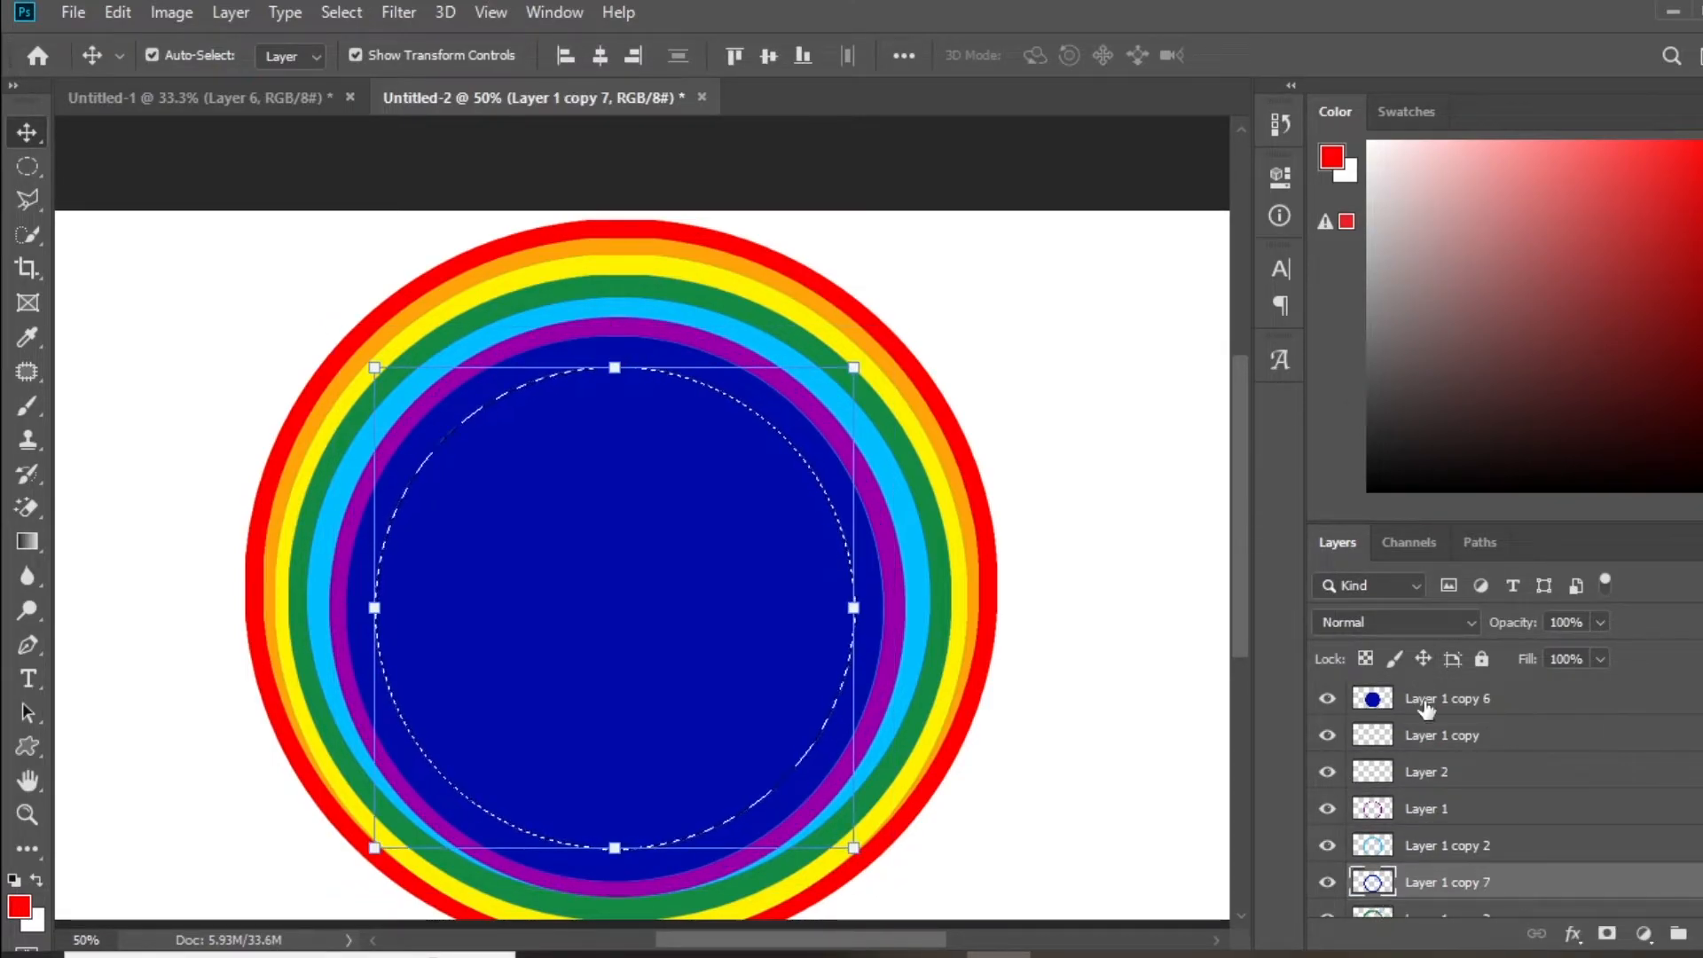
click(1425, 704)
key(Delete)
key(ctrl+d)
- Try to align all the coloured rings on their horizontal centres and undo it
click(1088, 652)
drag(165, 264, 1023, 825)
click(605, 60)
click(683, 53)
key(ctrl+z)
- Select all the coloured rings and bring them into the Untitled-1 landscape document
click(1060, 488)
drag(255, 315, 1011, 781)
drag(793, 466, 891, 497)
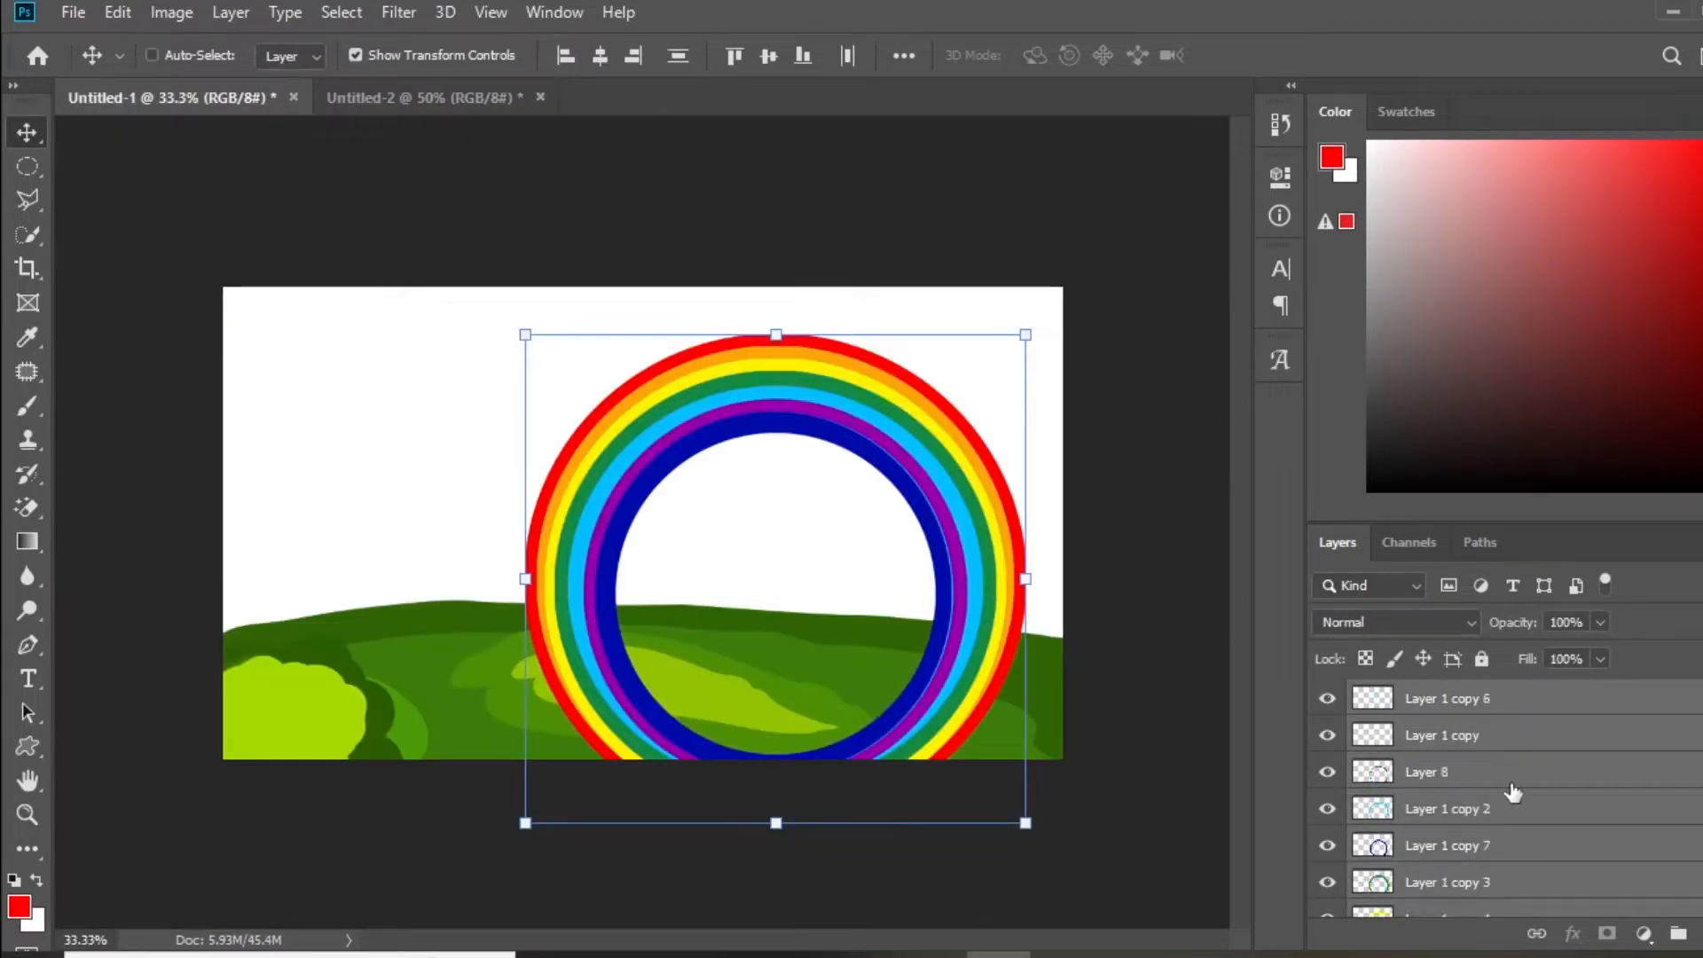
- Merge the rainbow rings into one layer and send it behind the hill and bush layers
key(ctrl+[)
key(ctrl+[)
key(ctrl+[)
key(ctrl+[)
key(ctrl+[)
key(ctrl+[)
key(ctrl+[)
- Scale the rainbow to about 129% by 119%, rotate it about -27°, and place it rising over the hill's right side
drag(1025, 579, 1077, 579)
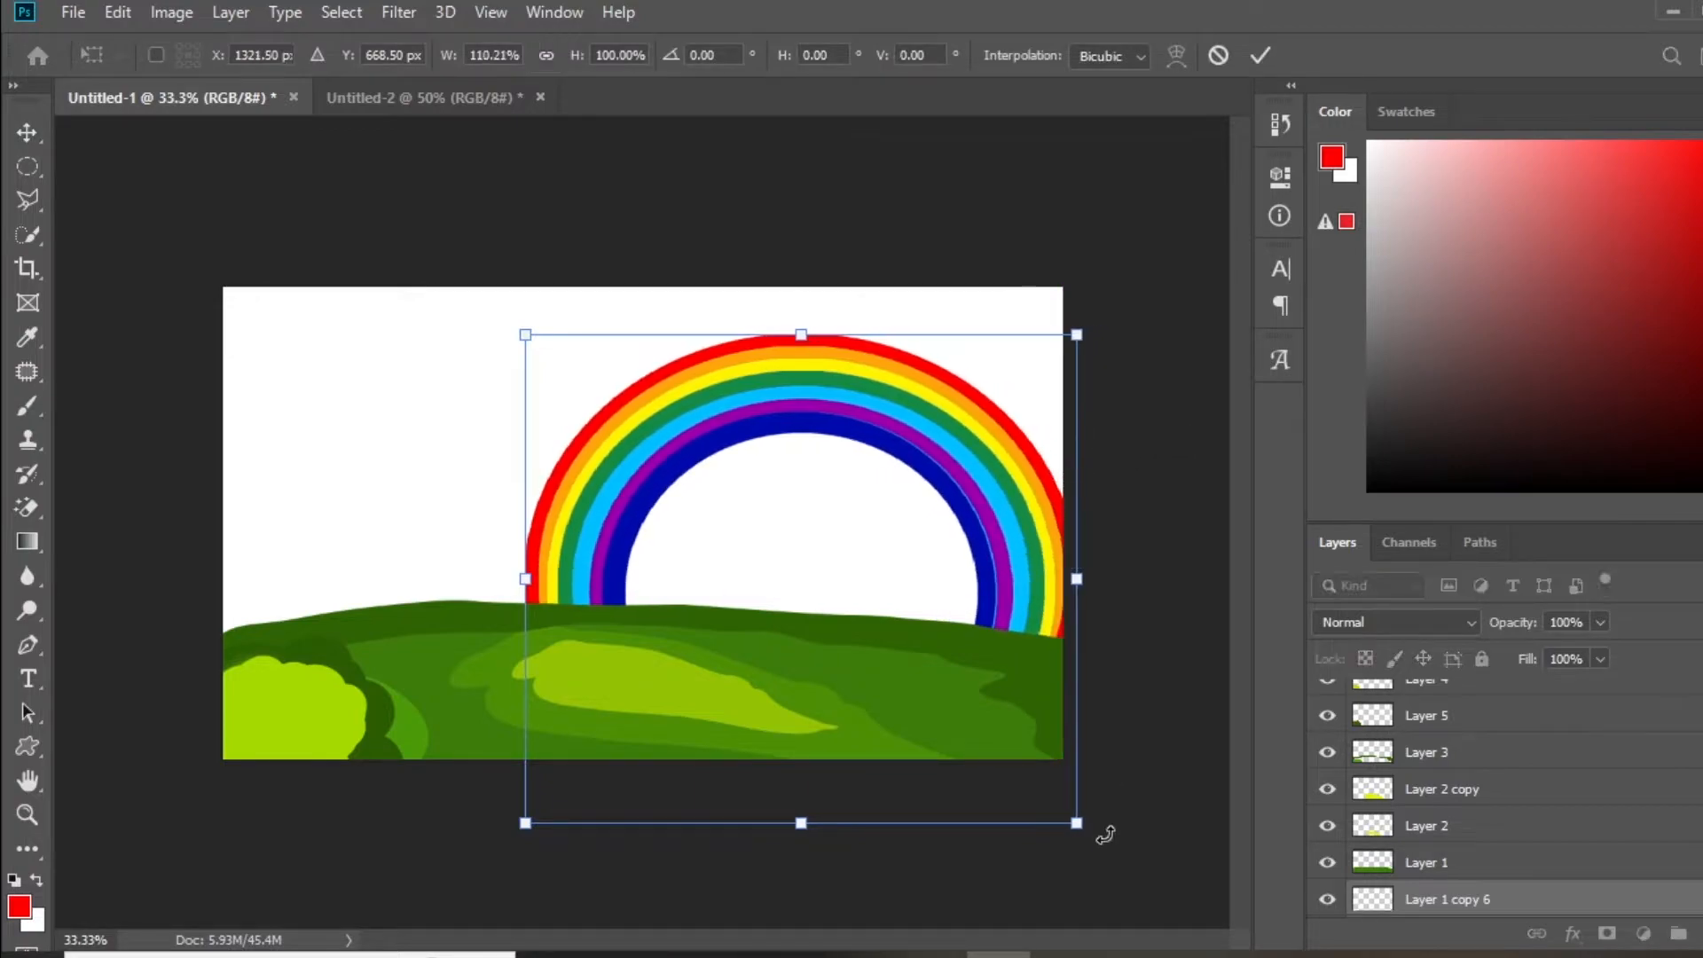
drag(1103, 833, 1181, 663)
drag(1004, 538, 1081, 434)
drag(545, 488, 517, 420)
drag(1126, 418, 1208, 365)
drag(799, 274, 847, 286)
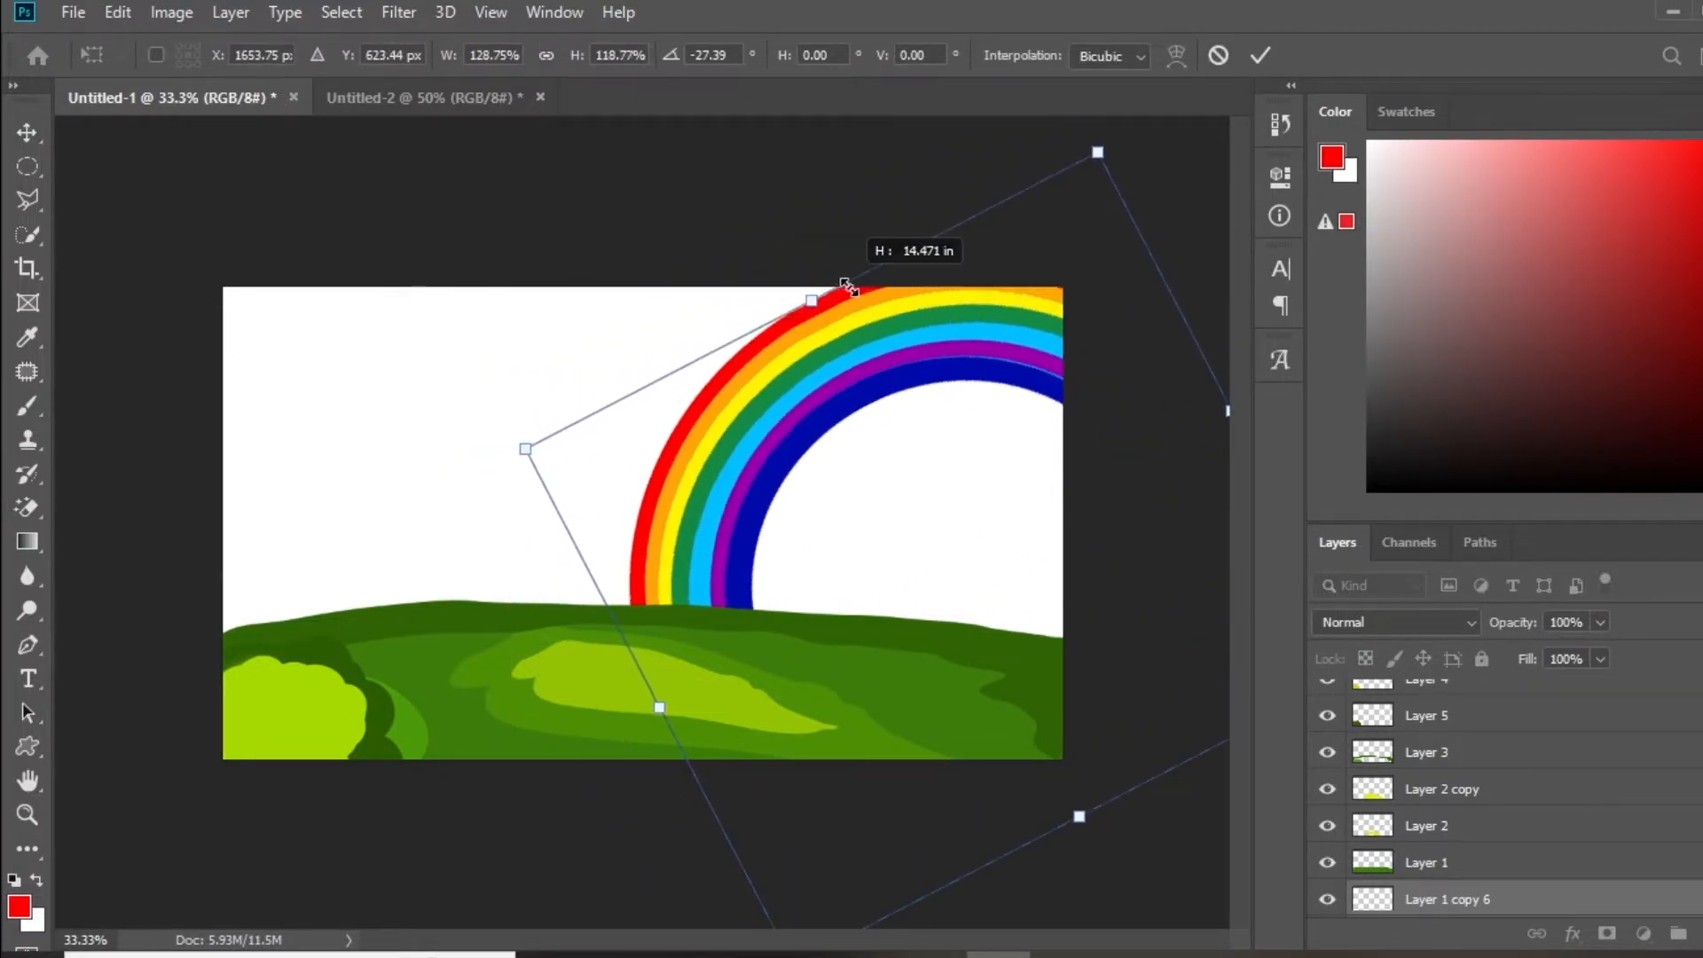
key(Return)
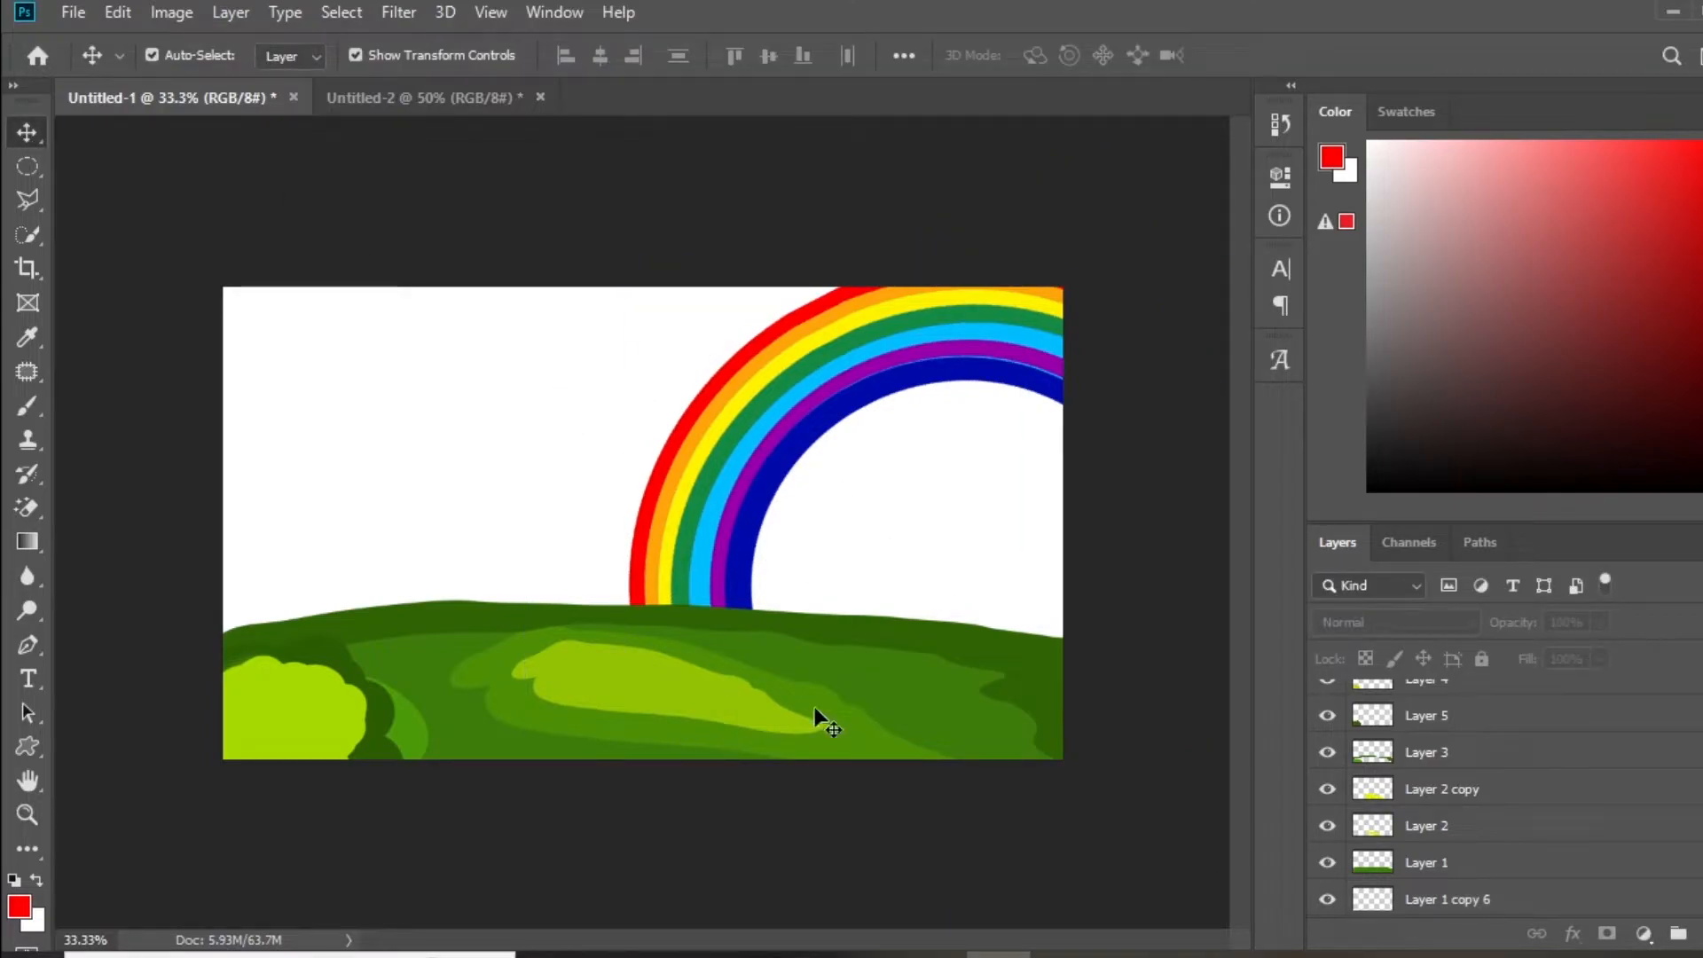
- Add a black Stroke effect to the light green bush
click(702, 723)
click(796, 890)
click(306, 718)
click(1573, 933)
click(1627, 743)
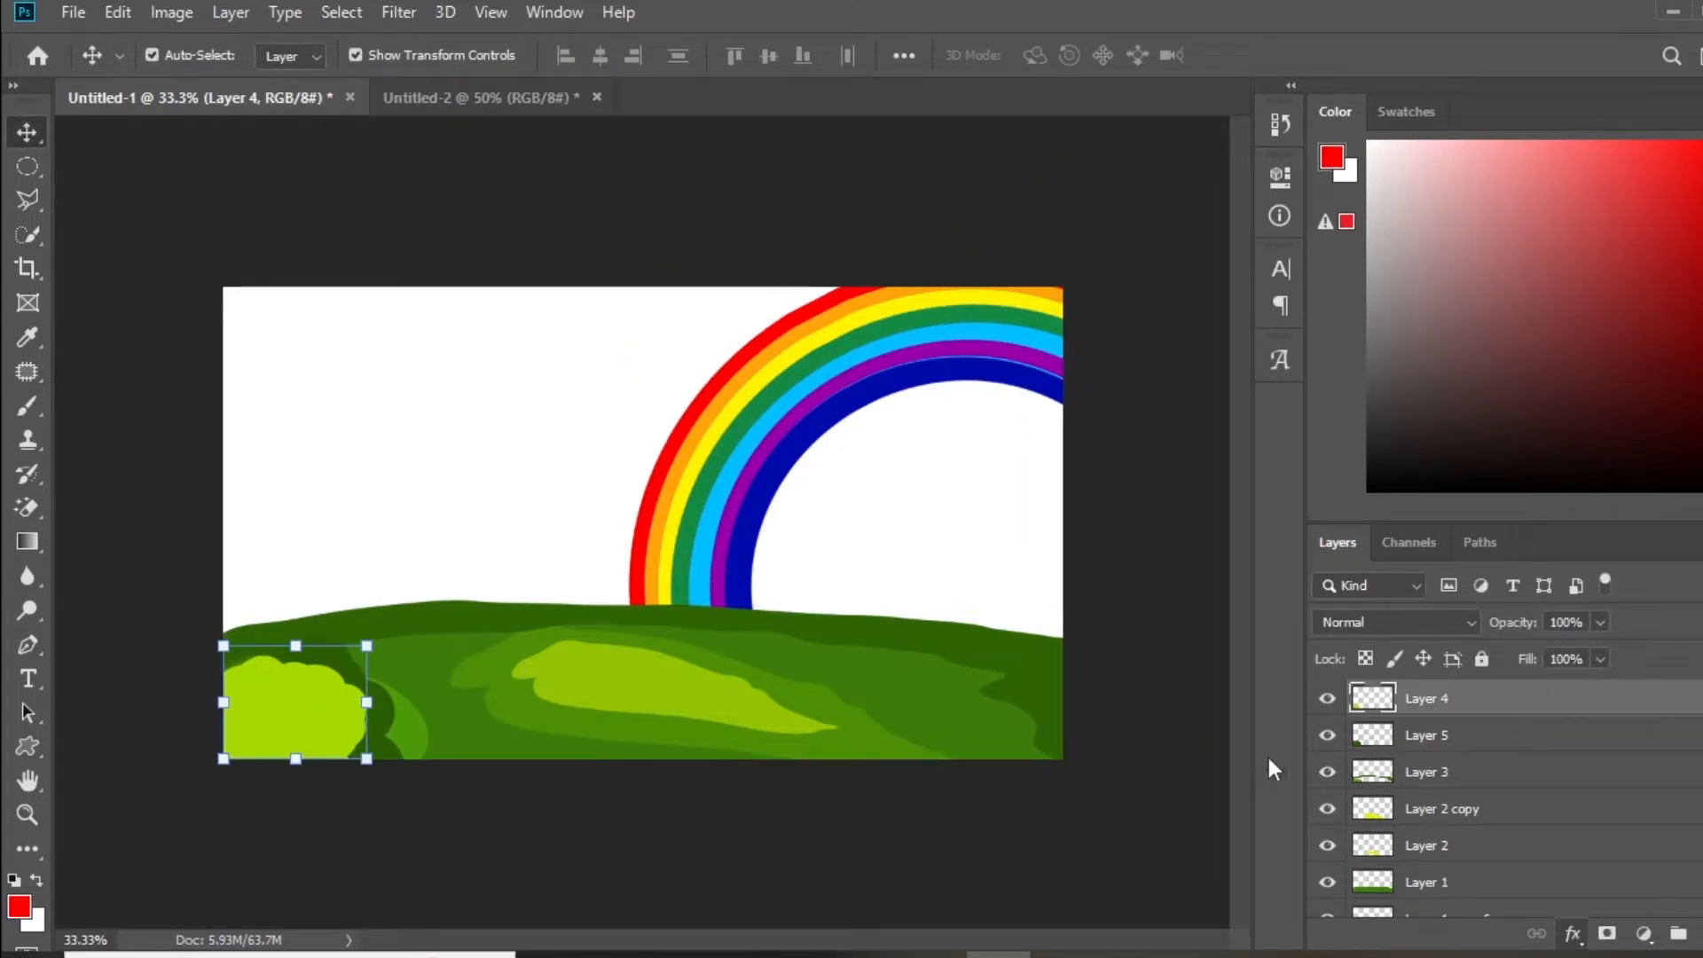
scroll(1242, 328, up, 8)
key(Return)
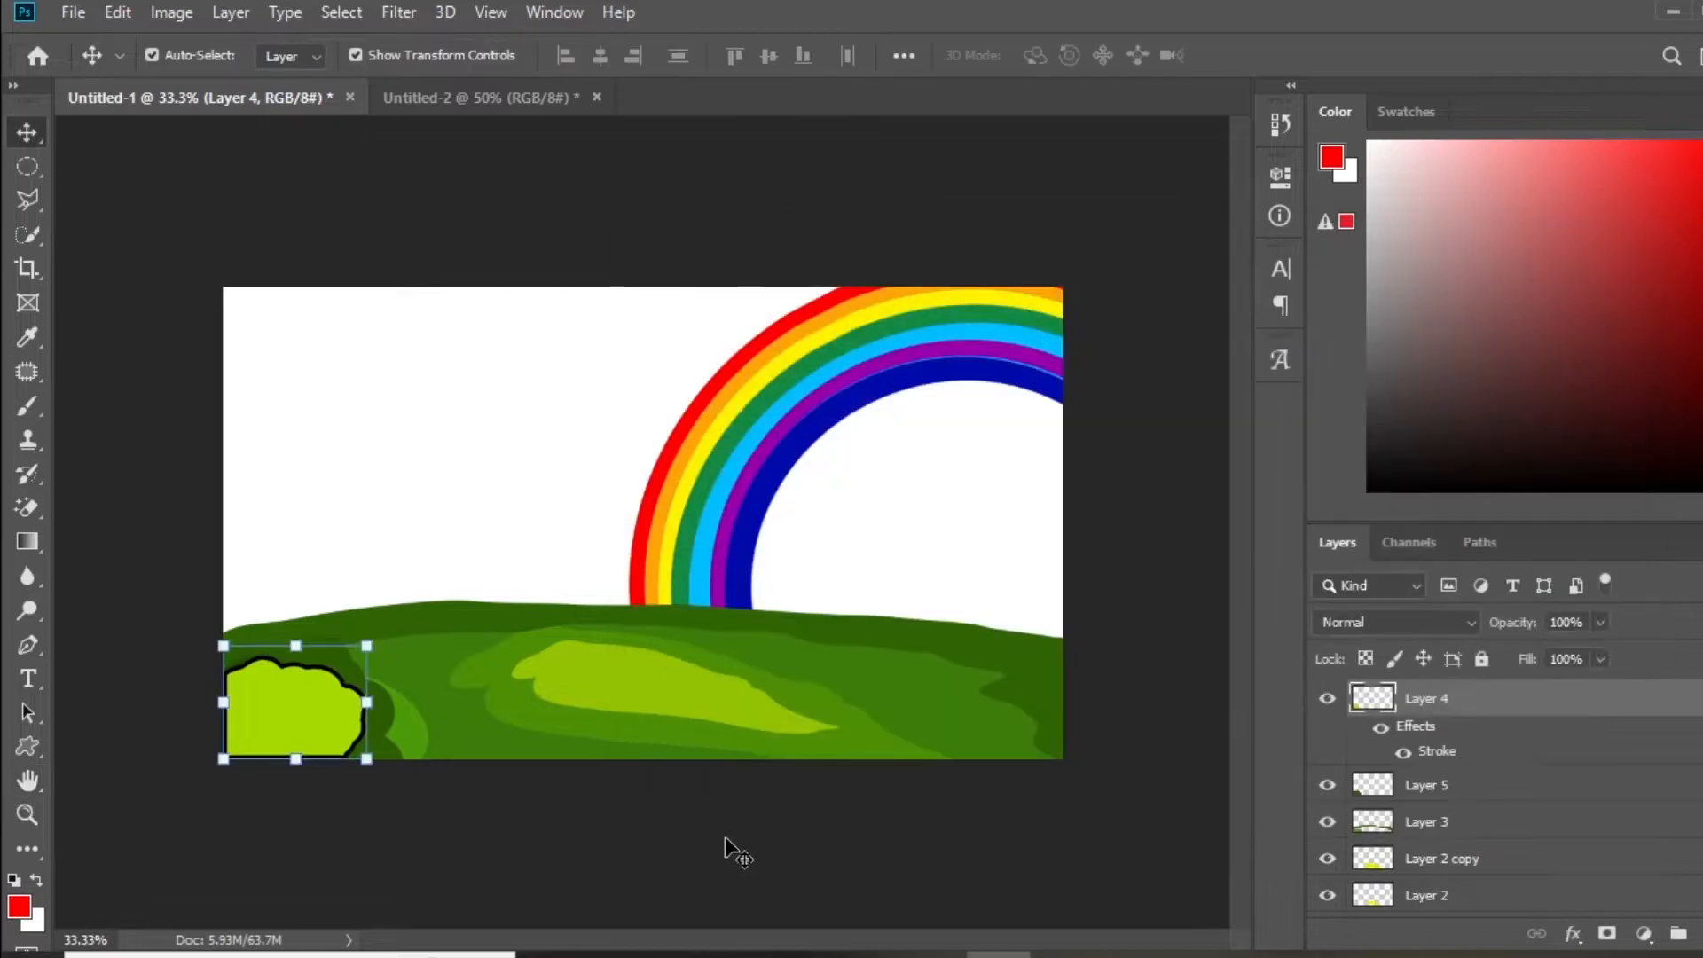
- Add a black Stroke effect to the dark green bush behind the light one
click(383, 714)
click(1572, 933)
click(1627, 743)
key(Return)
- Scale the light green bush down slightly so more of the dark bush surrounds it
click(386, 745)
click(316, 723)
drag(362, 658, 345, 674)
click(506, 844)
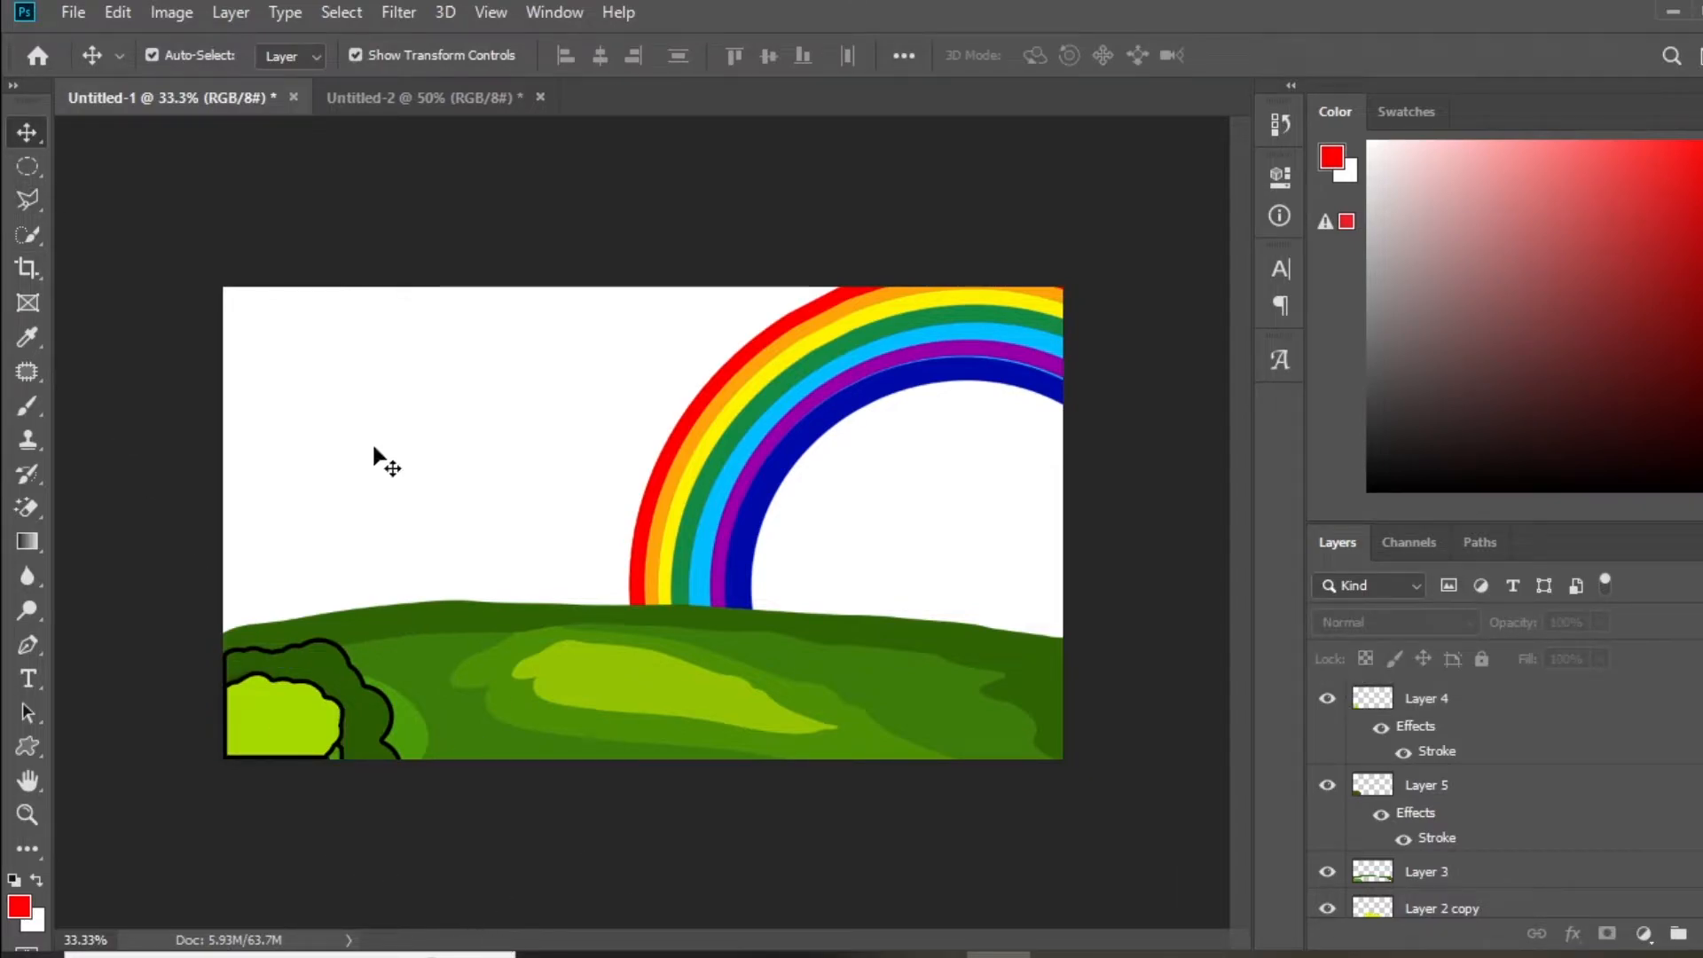
- Choose the Brush tool with a dark grey foreground colour and add a new empty layer above the bushes
click(28, 406)
right_click(27, 407)
click(104, 403)
click(20, 907)
click(683, 731)
drag(683, 731, 671, 720)
click(1253, 490)
click(1490, 706)
click(1702, 933)
click(1702, 933)
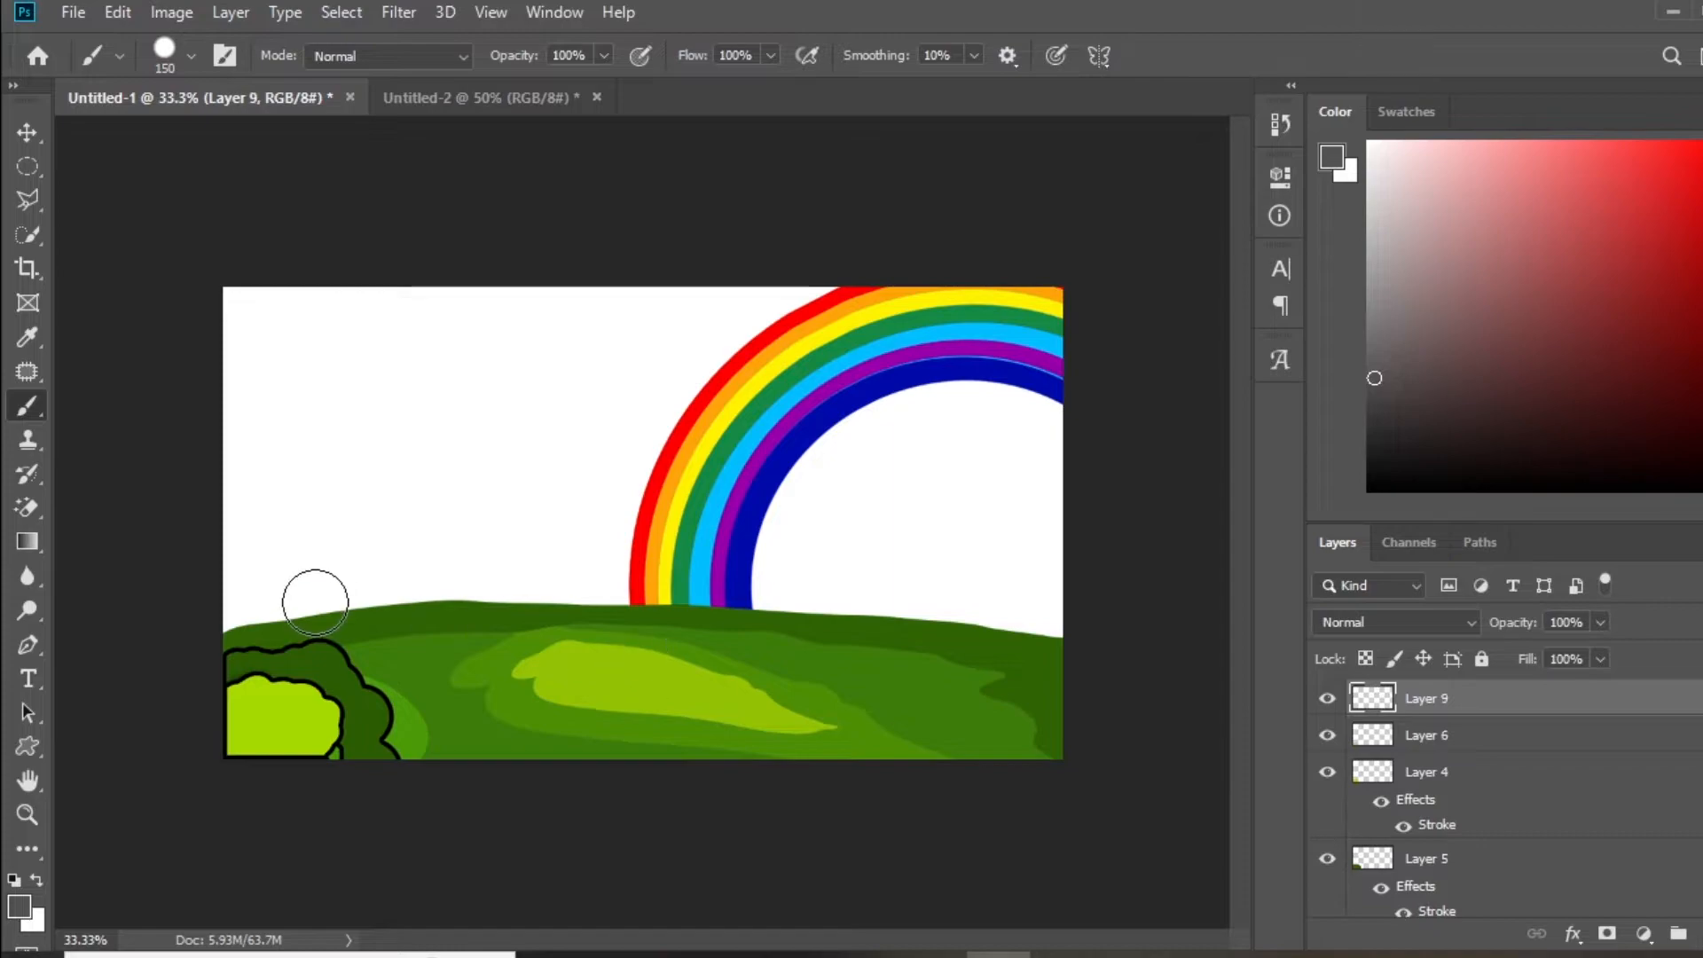
- Try placing the new layer just above the Background and painting a dark grey mountain behind the hill
key(ctrl+plus)
key(ctrl+z)
scroll(643, 620, down, 1)
mouse_move(1539, 707)
mouse_down()
mouse_move(1546, 952)
mouse_move(1546, 895)
mouse_up()
drag(485, 664, 948, 710)
mouse_move(539, 661)
mouse_down()
mouse_move(612, 603)
mouse_move(651, 619)
mouse_move(588, 647)
mouse_up()
drag(653, 607, 635, 611)
drag(581, 633, 506, 647)
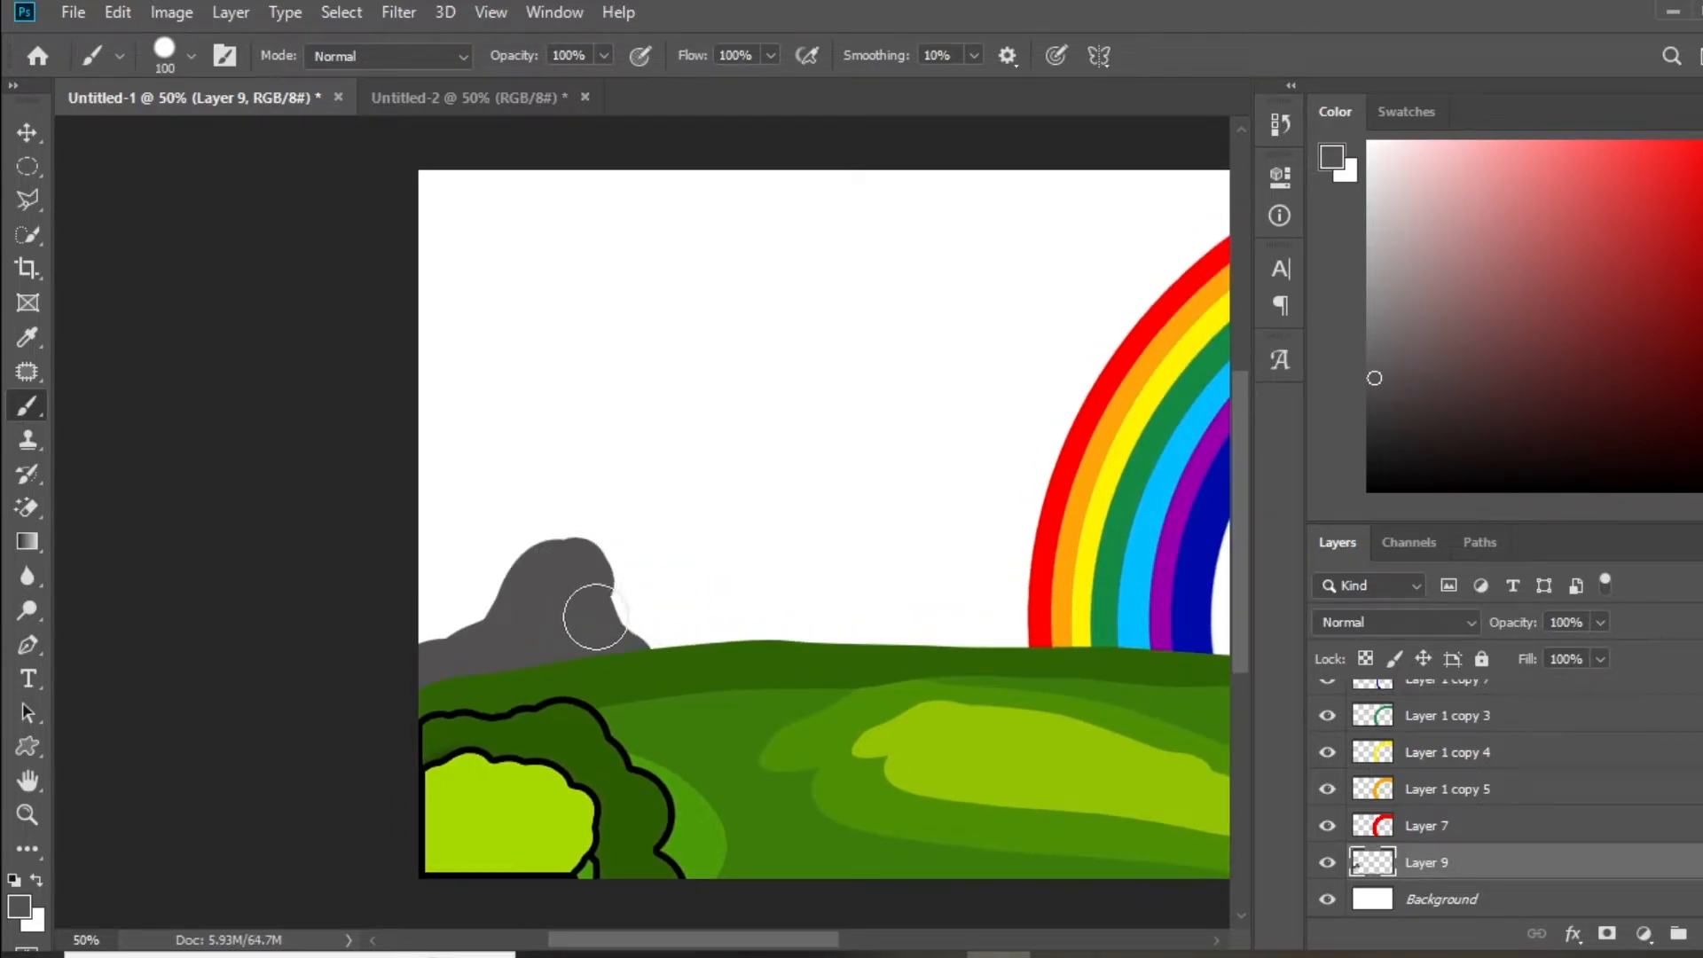
- Set the foreground colour to near-black and try painting a larger mountain beside the grey one
click(19, 906)
click(671, 792)
click(1229, 497)
drag(1135, 521, 1078, 531)
drag(560, 574, 602, 646)
mouse_move(571, 566)
mouse_down()
mouse_move(635, 613)
mouse_move(686, 601)
mouse_up()
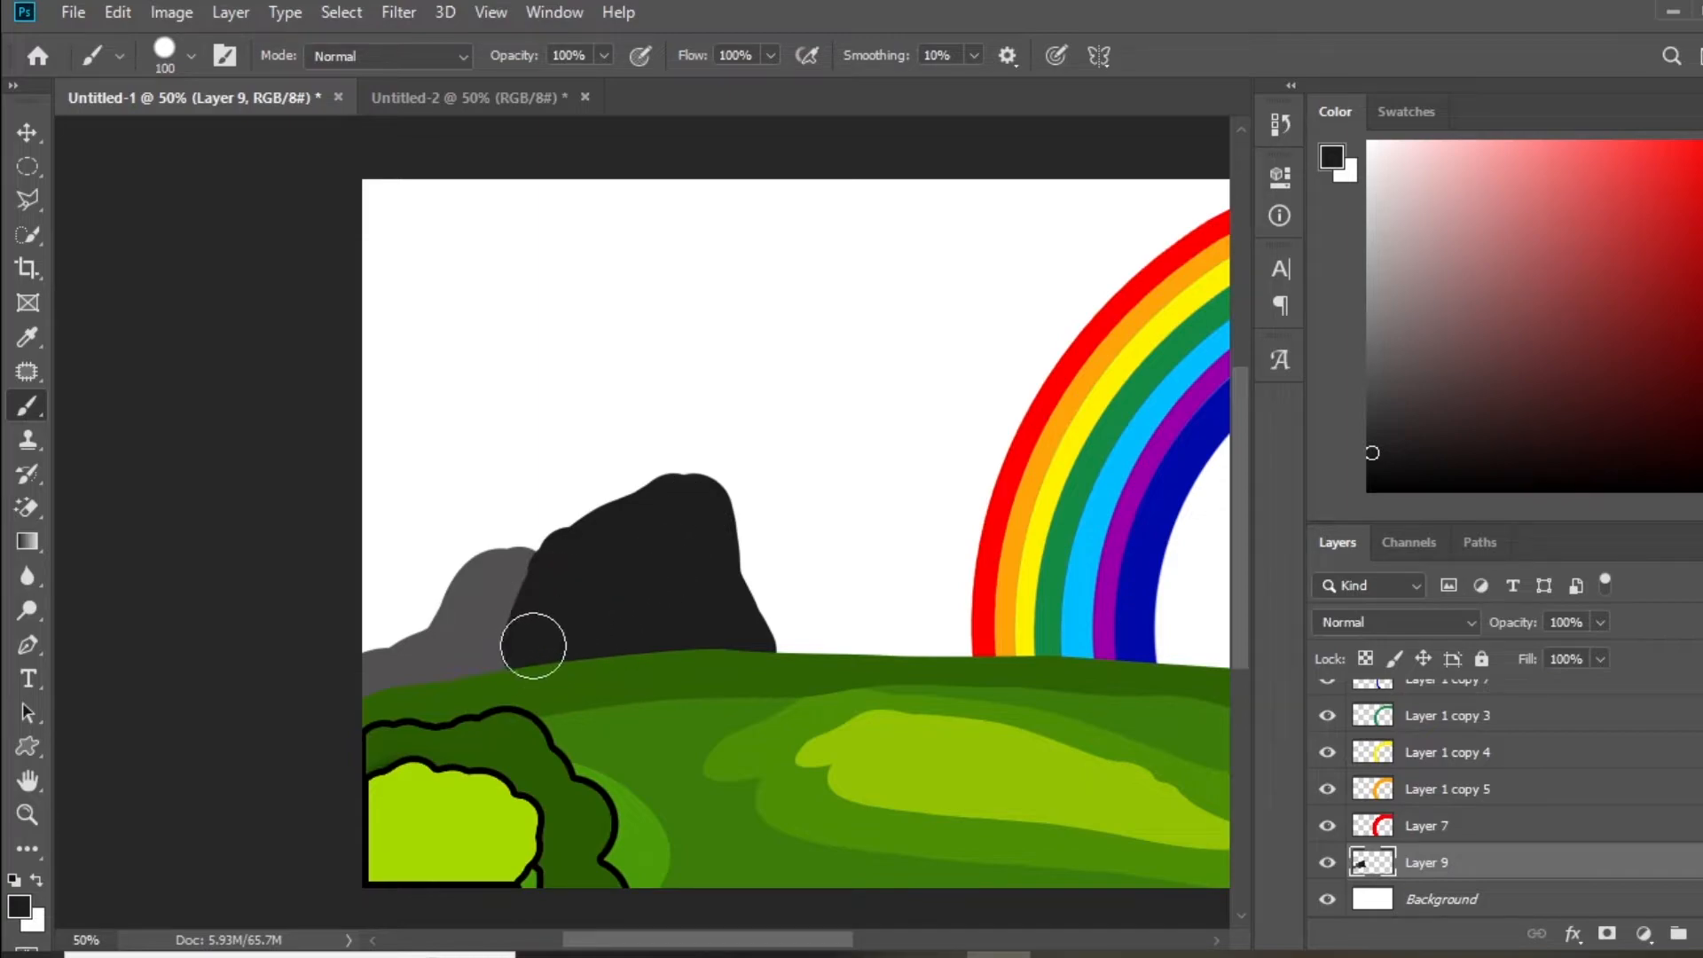
drag(683, 665, 621, 735)
drag(559, 672, 695, 724)
- Replace the mountain layer with a new empty one and paint a smaller near-black mountain behind the hill
scroll(734, 684, down, 1)
key(v)
key(Delete)
click(1701, 933)
key(b)
mouse_move(566, 674)
mouse_down()
mouse_move(530, 791)
mouse_move(581, 712)
mouse_up()
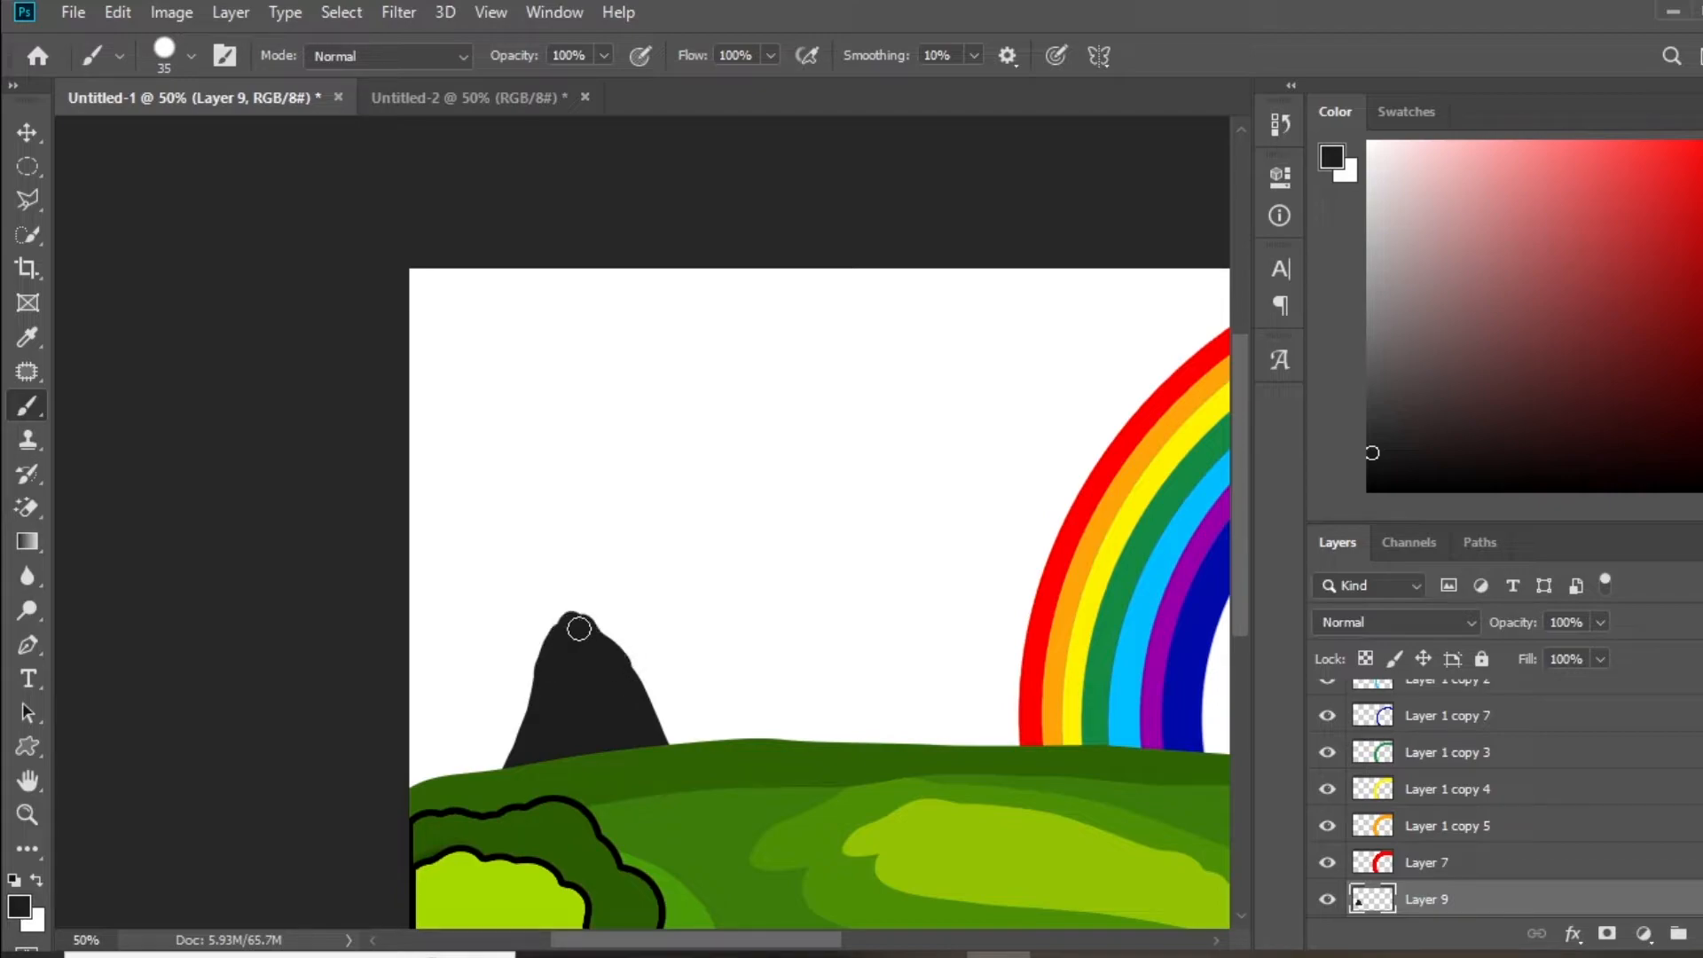
- Set the foreground to a slightly lighter dark grey and paint the sloping left face of the mountain
click(22, 903)
click(686, 719)
click(1226, 535)
click(14, 906)
click(711, 679)
click(676, 750)
click(1224, 489)
drag(402, 753, 474, 801)
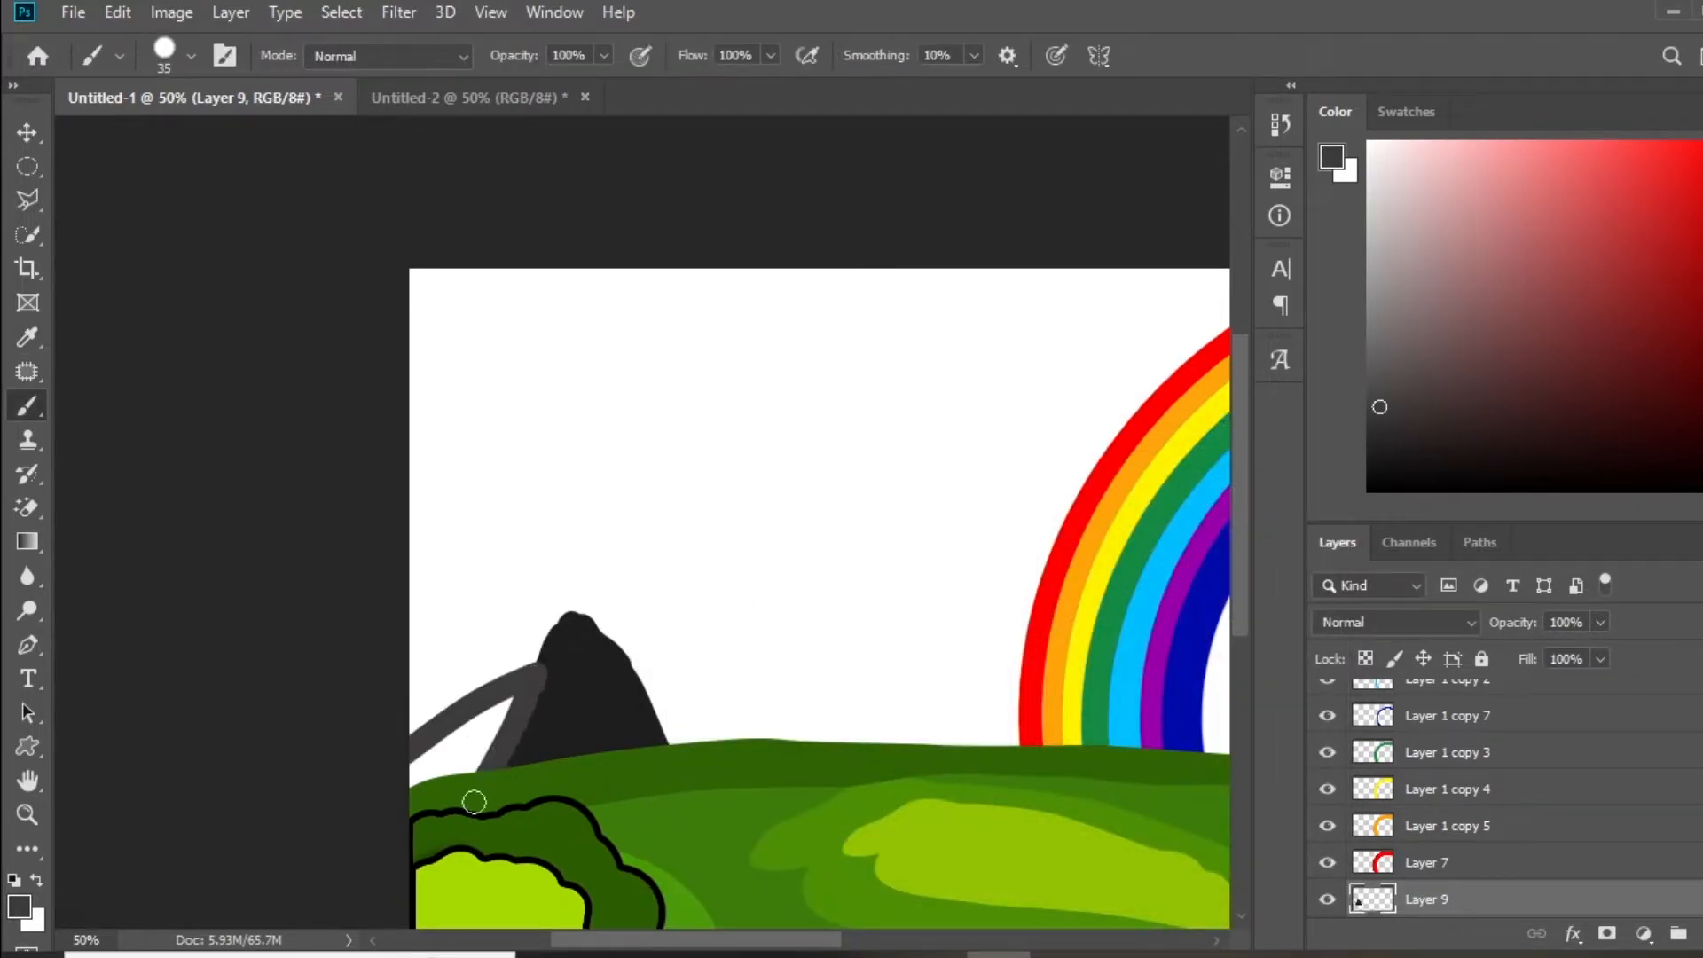
- Duplicate the finished mountain twice and line the copies up along the hill toward the rainbow
mouse_move(524, 670)
mouse_down()
mouse_move(563, 654)
mouse_move(541, 695)
mouse_move(571, 726)
mouse_move(430, 688)
mouse_move(816, 700)
mouse_up()
click(27, 132)
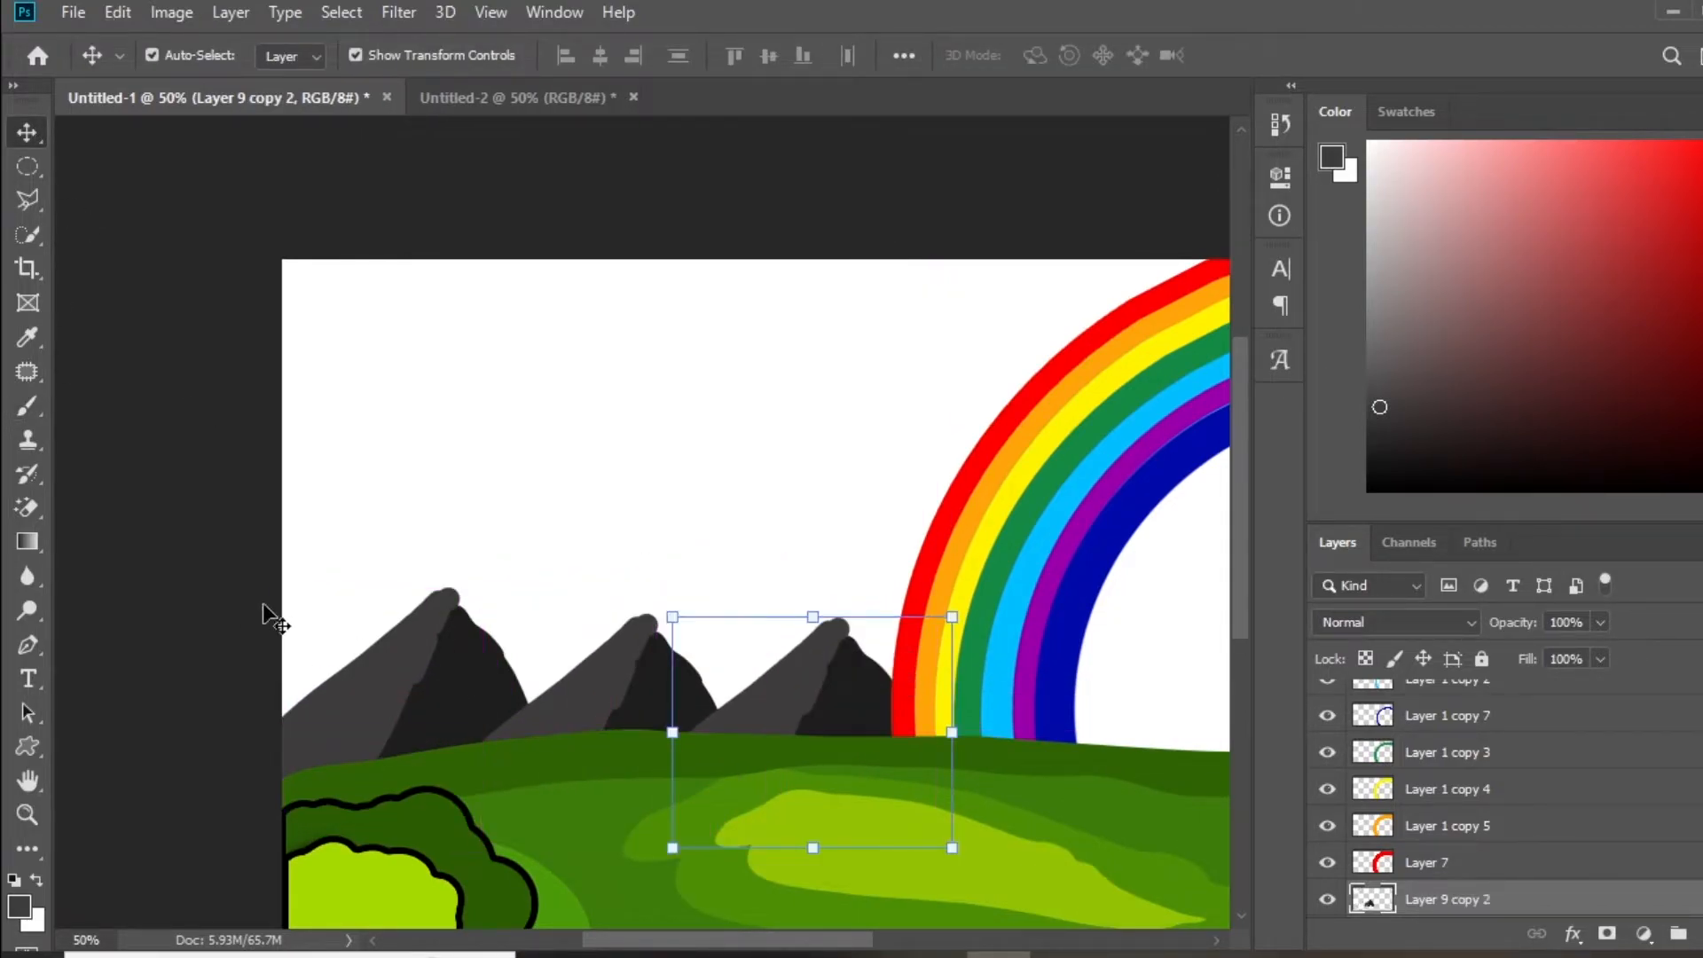
click(263, 604)
- Brush dark grey rounded tips and short crack strokes onto the near-black faces of the mountains
key(ctrl+plus)
key(ctrl+plus)
drag(566, 779, 432, 663)
key(b)
click(1414, 904)
drag(533, 621, 519, 643)
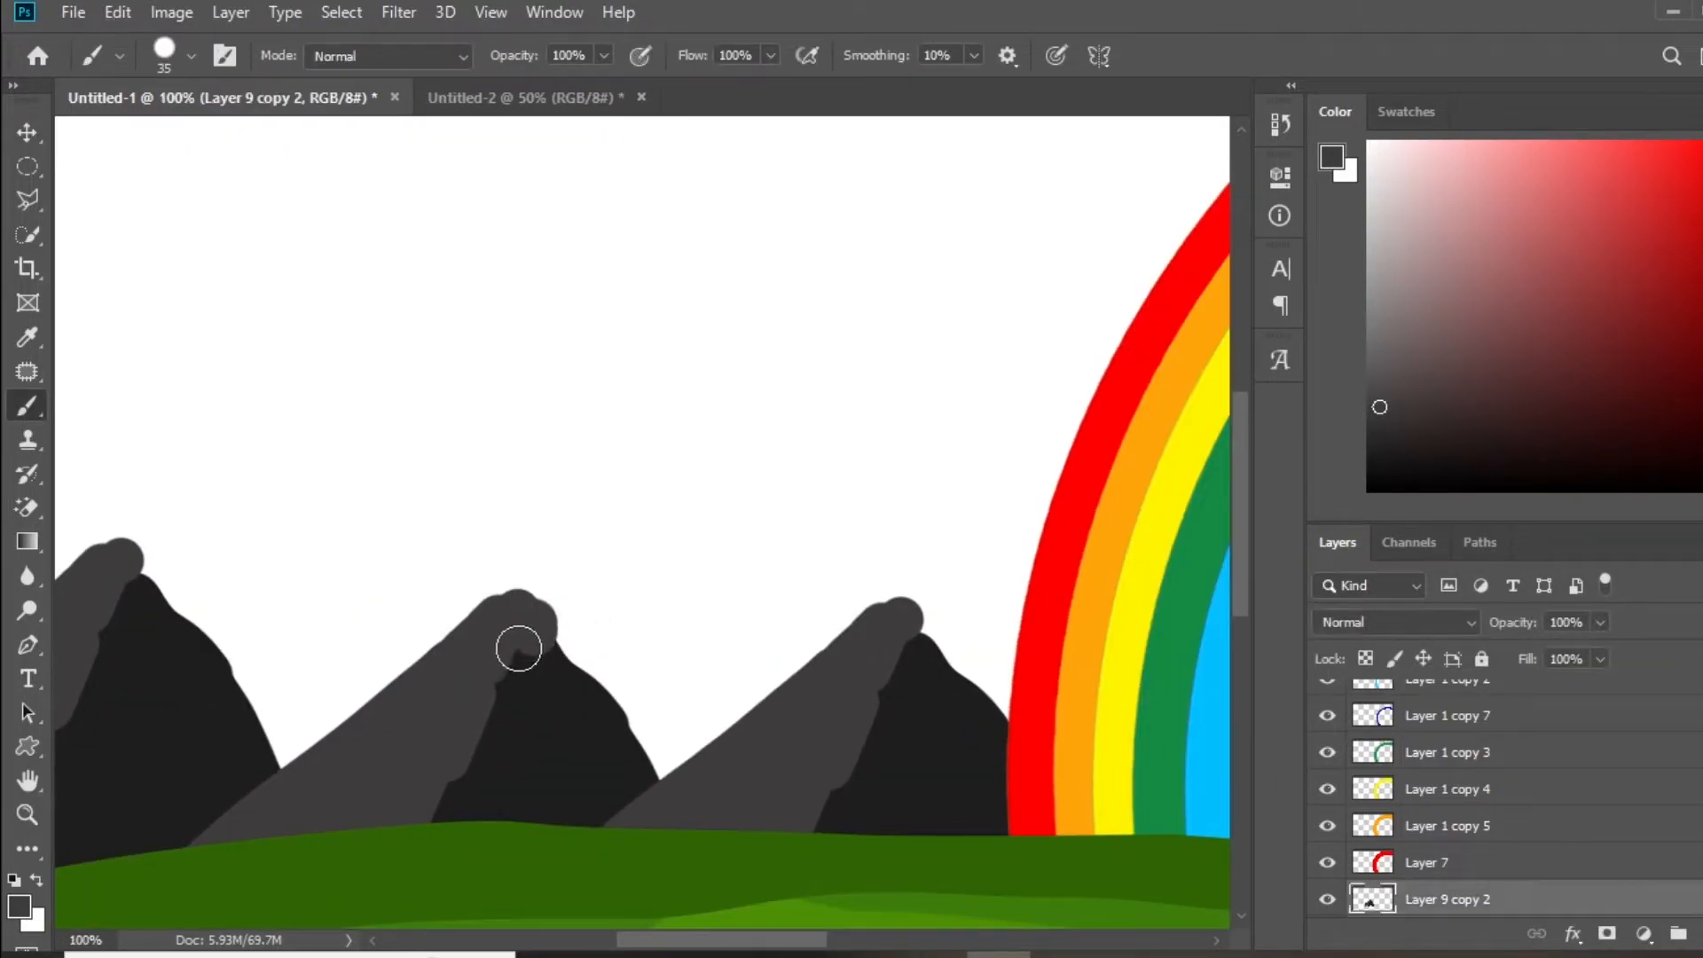
drag(553, 737, 543, 816)
drag(497, 770, 497, 795)
drag(567, 737, 793, 671)
drag(370, 649, 355, 765)
drag(362, 502, 369, 506)
mouse_move(163, 668)
mouse_down()
mouse_move(349, 671)
mouse_move(256, 796)
mouse_up()
- Set the foreground to near-black and paint short crack strokes on the grey faces of the mountains
click(18, 907)
click(664, 792)
click(1258, 483)
drag(381, 714, 362, 750)
drag(532, 547, 369, 700)
mouse_move(598, 806)
mouse_down()
mouse_move(479, 787)
mouse_move(479, 846)
mouse_up()
mouse_move(600, 727)
mouse_down()
mouse_move(532, 730)
mouse_move(551, 715)
mouse_up()
drag(463, 871, 485, 832)
drag(483, 826, 391, 806)
drag(686, 822, 655, 846)
drag(799, 731, 795, 747)
drag(765, 809, 755, 843)
drag(821, 842, 822, 610)
key(ctrl+minus)
key(ctrl+minus)
key(ctrl+minus)
- Soften the hill's light green highlight by lowering the Fill of Layer 2 to 20%
click(19, 140)
click(861, 708)
drag(1553, 700, 1596, 690)
click(1243, 836)
click(1073, 811)
scroll(1327, 723, up, 1)
click(1329, 773)
click(1329, 773)
click(1329, 847)
click(1329, 848)
click(1426, 849)
click(1600, 659)
drag(1599, 690, 1571, 696)
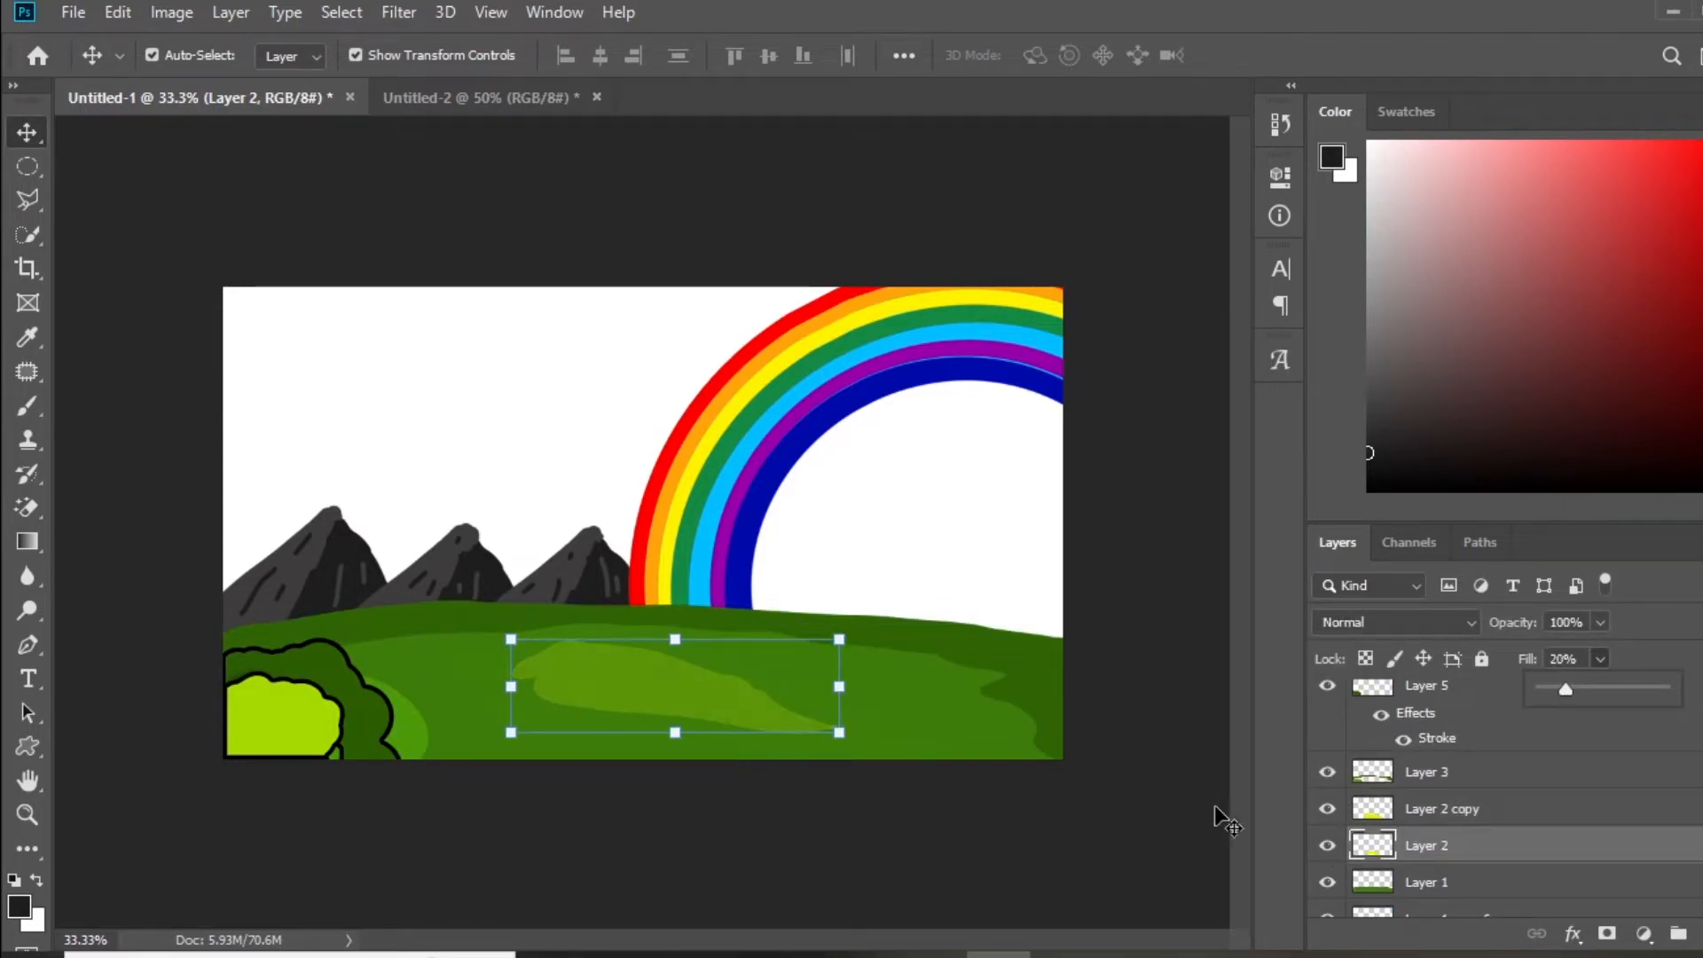
click(983, 733)
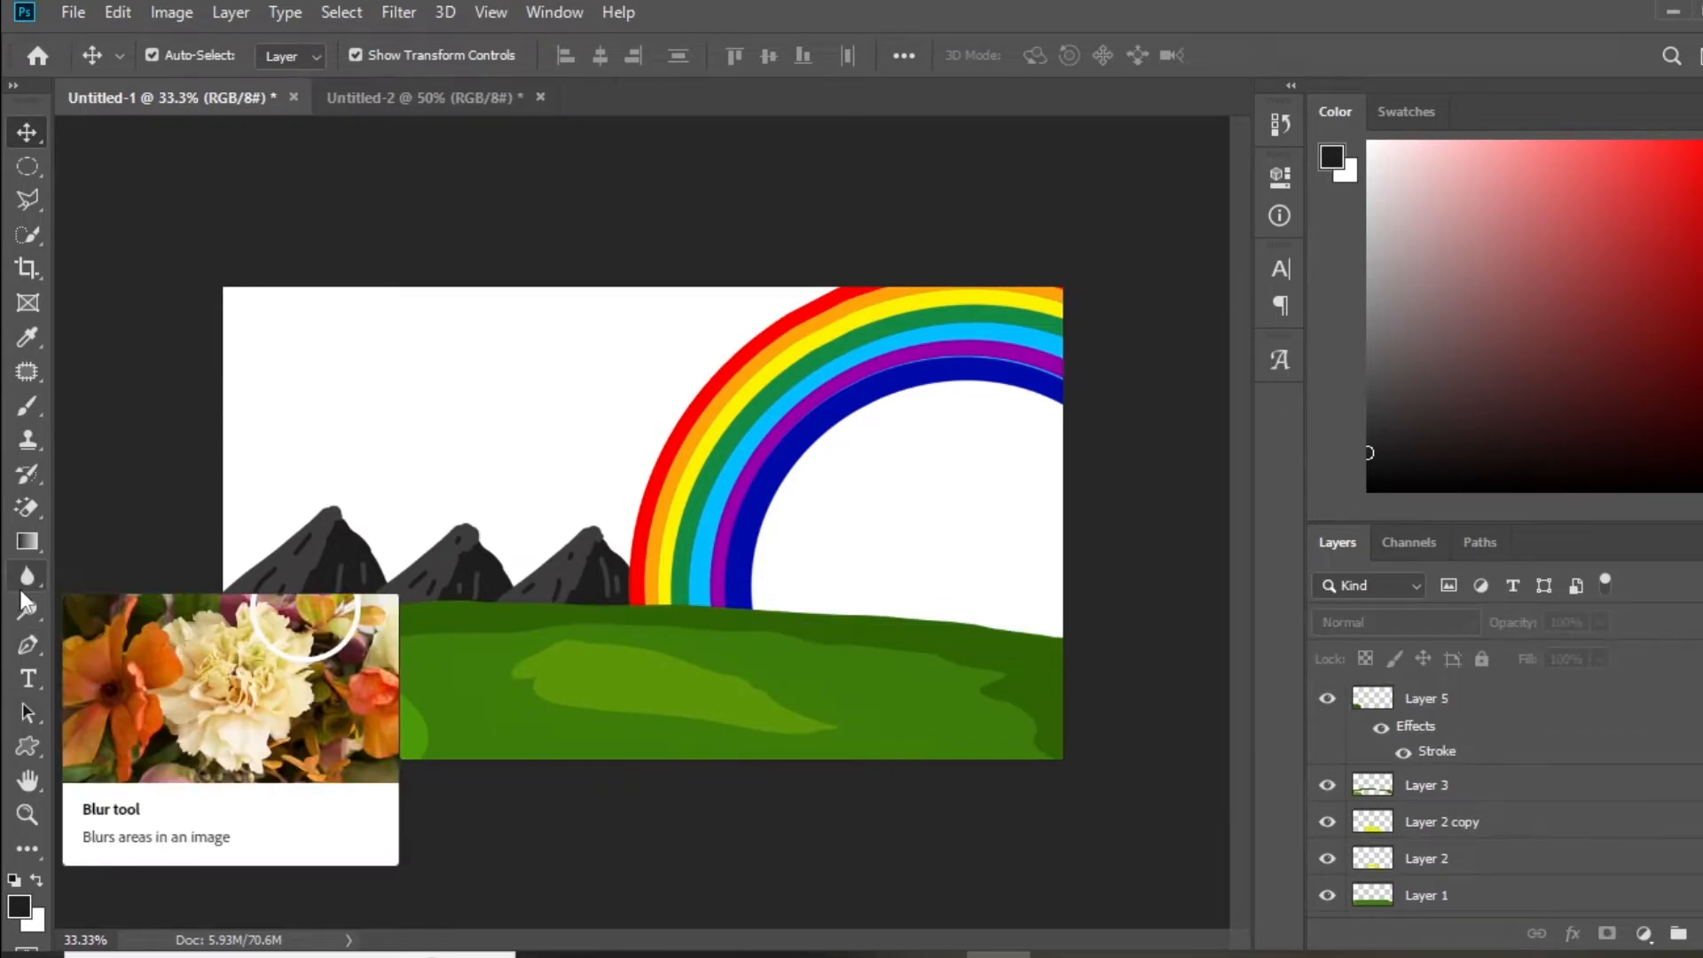
- Paint a pointed dark green bush on Layer 6 beside the outlined bushes
click(28, 405)
scroll(1497, 841, down, 1)
key(ctrl+shift+alt+n)
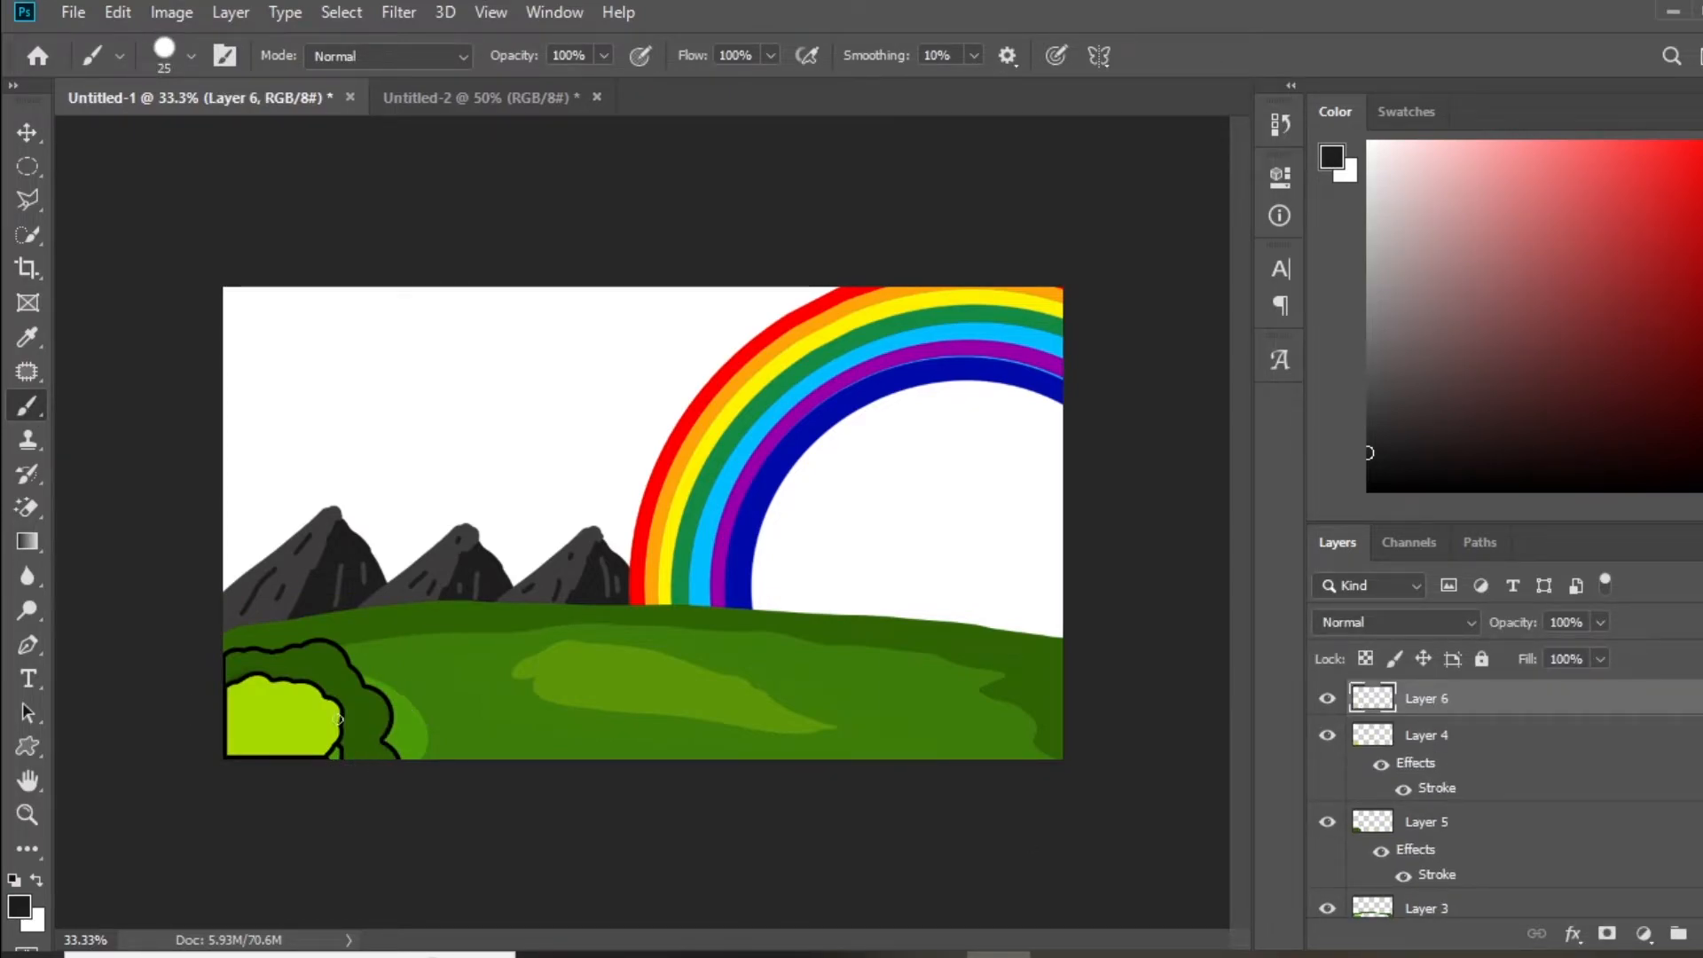
click(19, 908)
click(369, 713)
click(1257, 484)
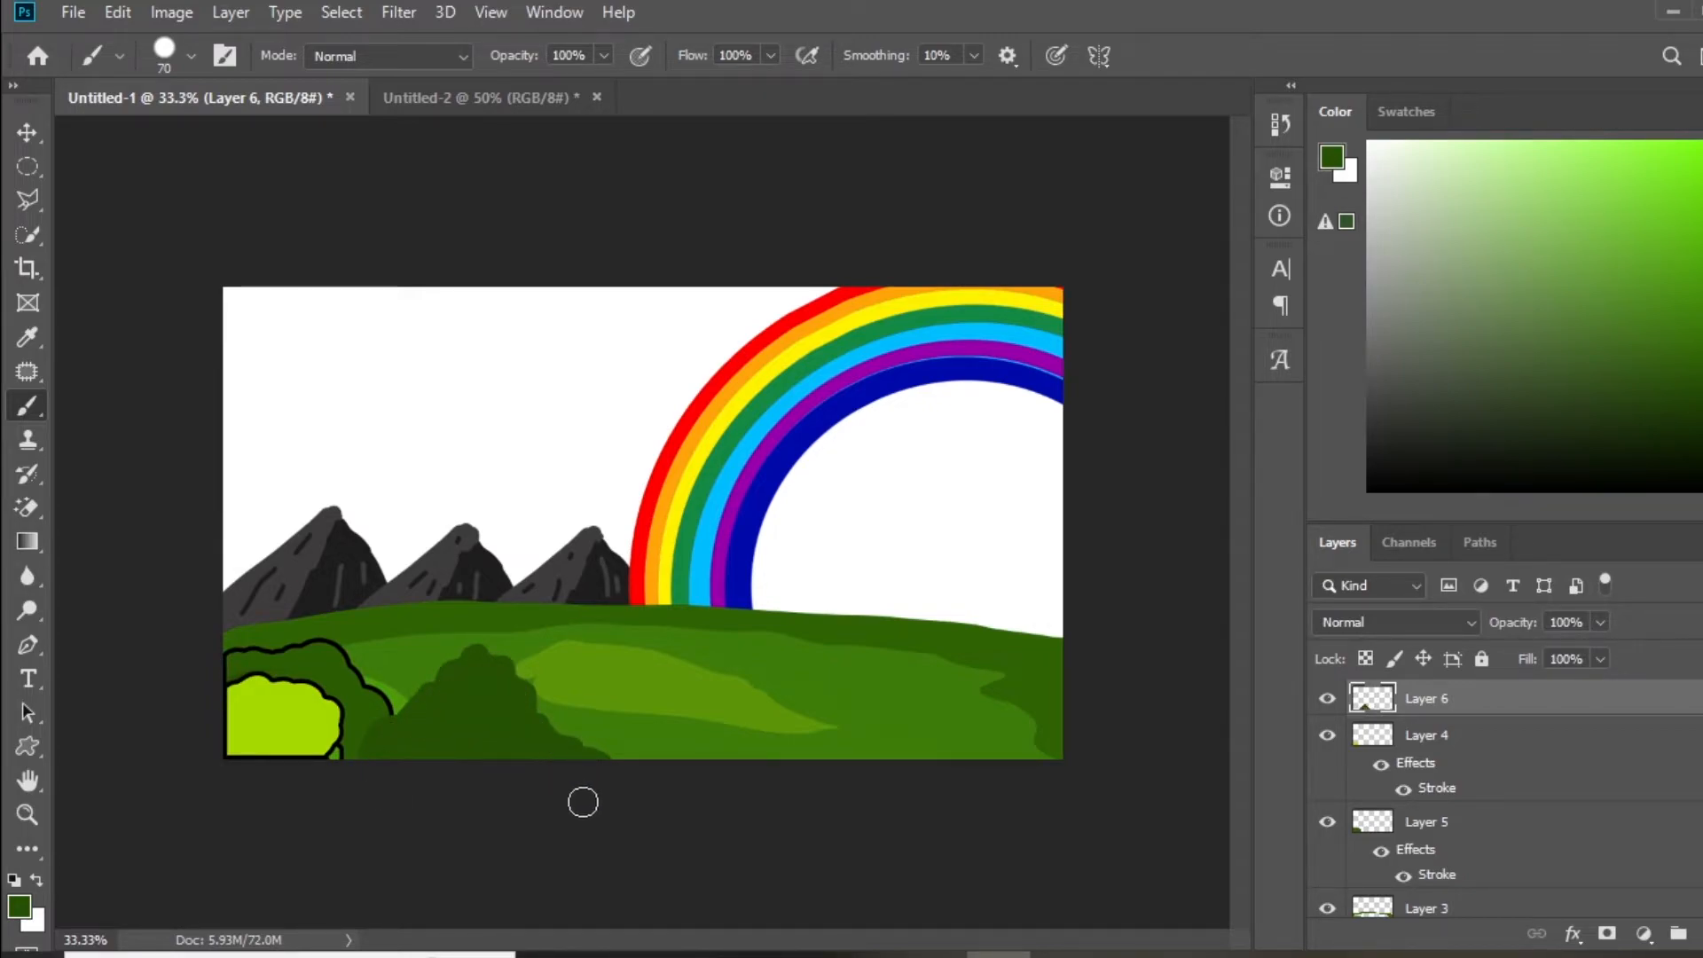
- Select all three bushes, scale them down together and nudge them to the lower edge of the canvas
click(27, 132)
click(288, 720)
shift+click(532, 741)
shift+click(359, 701)
drag(609, 637, 515, 700)
key(Down)
key(Down)
key(Down)
key(Down)
key(Down)
key(Down)
key(Down)
key(Down)
key(Down)
key(Down)
key(Down)
key(Down)
key(Down)
key(Down)
key(Down)
key(Down)
key(Down)
key(Return)
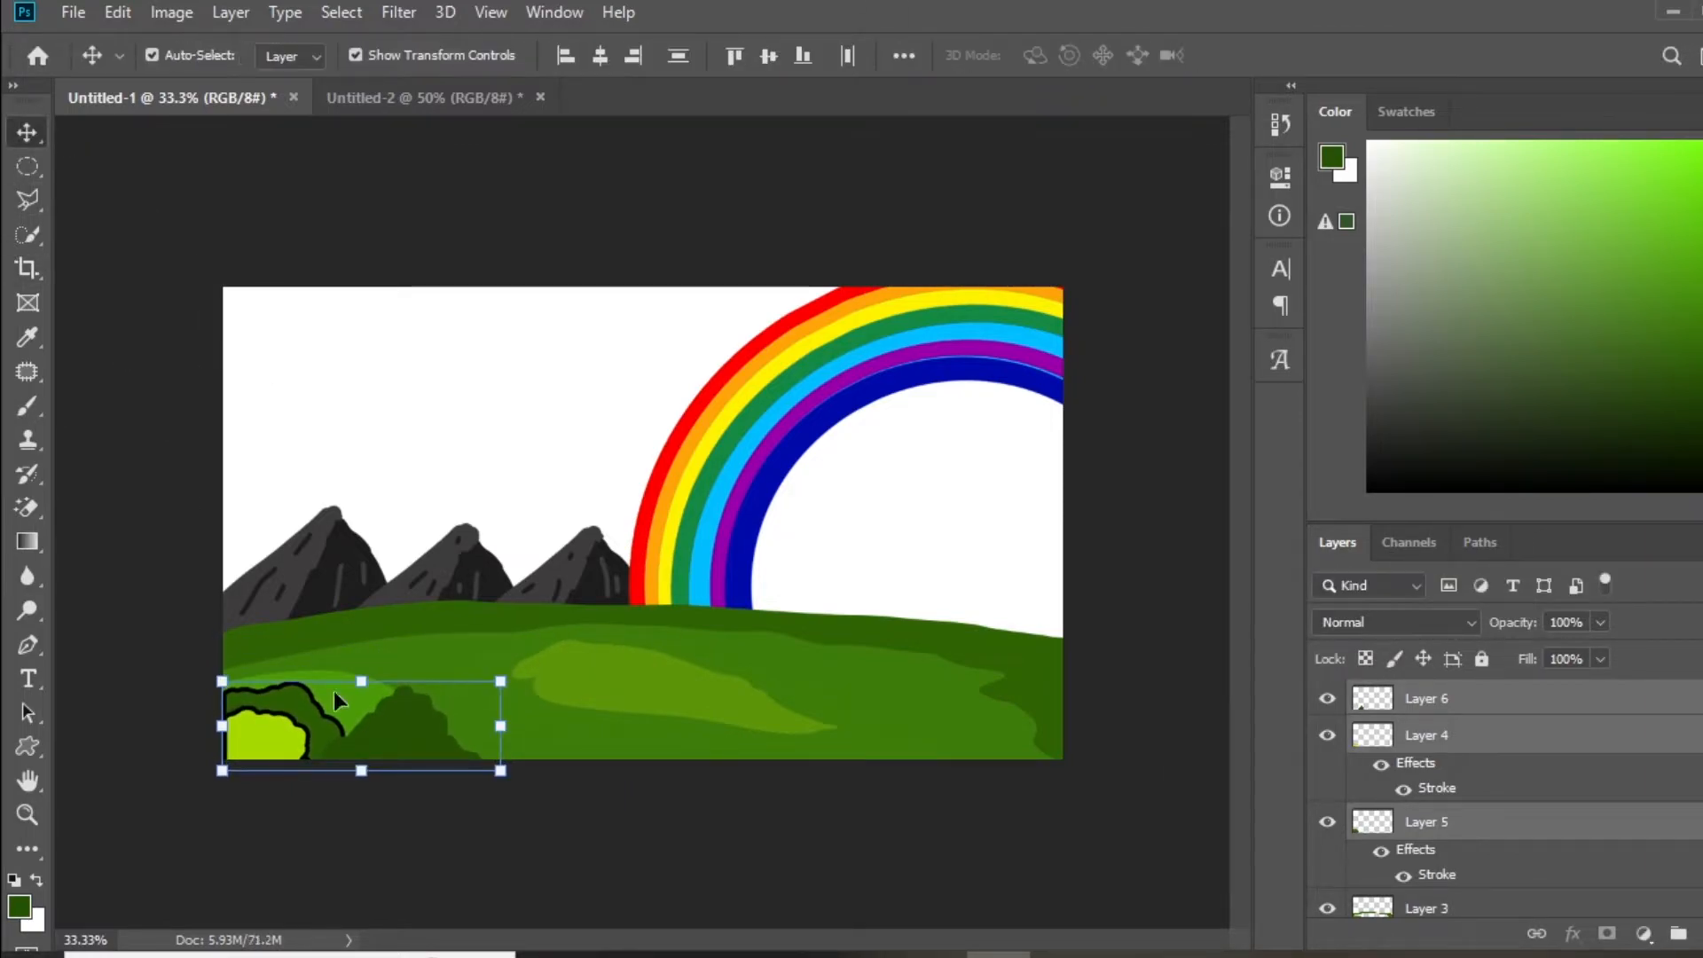
click(612, 834)
- Paint a light grey rock on a new layer at the lower right of the hill
click(27, 406)
click(18, 906)
click(670, 630)
click(1258, 484)
click(1521, 702)
key(ctrl+shift+alt+n)
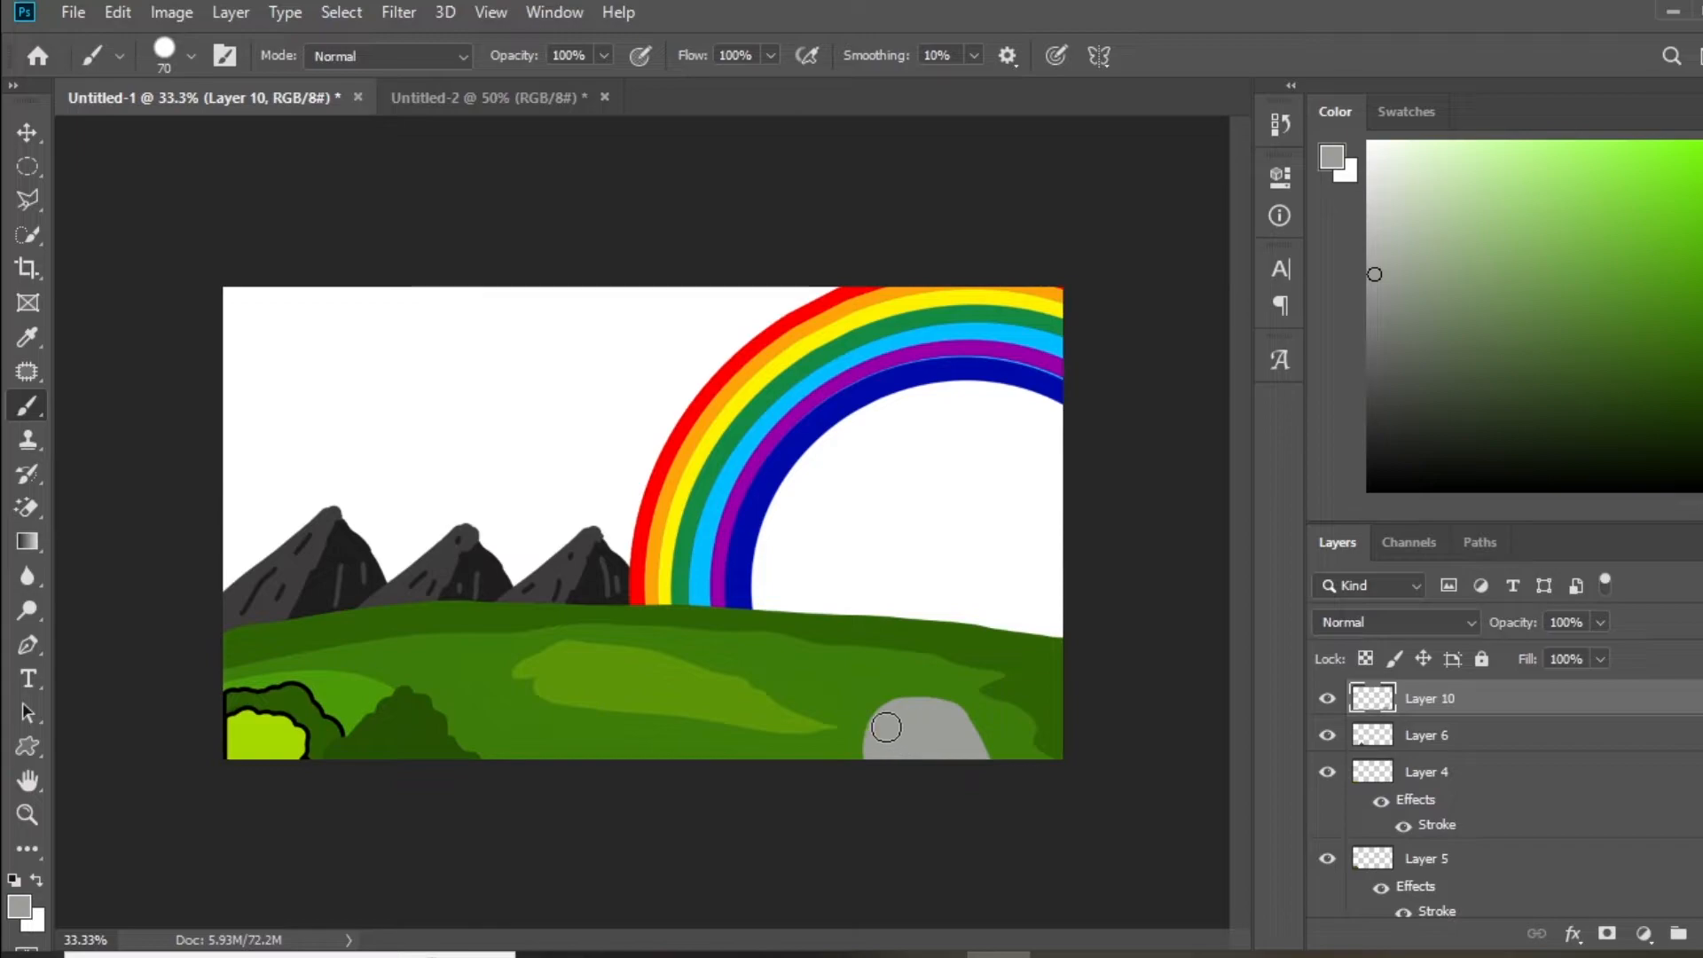
- Paint a second grey rock in the canvas corner on another new layer and give it a black Stroke effect
key(ctrl+shift+alt+n)
mouse_move(1028, 738)
mouse_down()
mouse_move(1001, 718)
mouse_move(1048, 695)
mouse_up()
key(v)
click(1573, 933)
click(1624, 742)
drag(1099, 263, 328, 543)
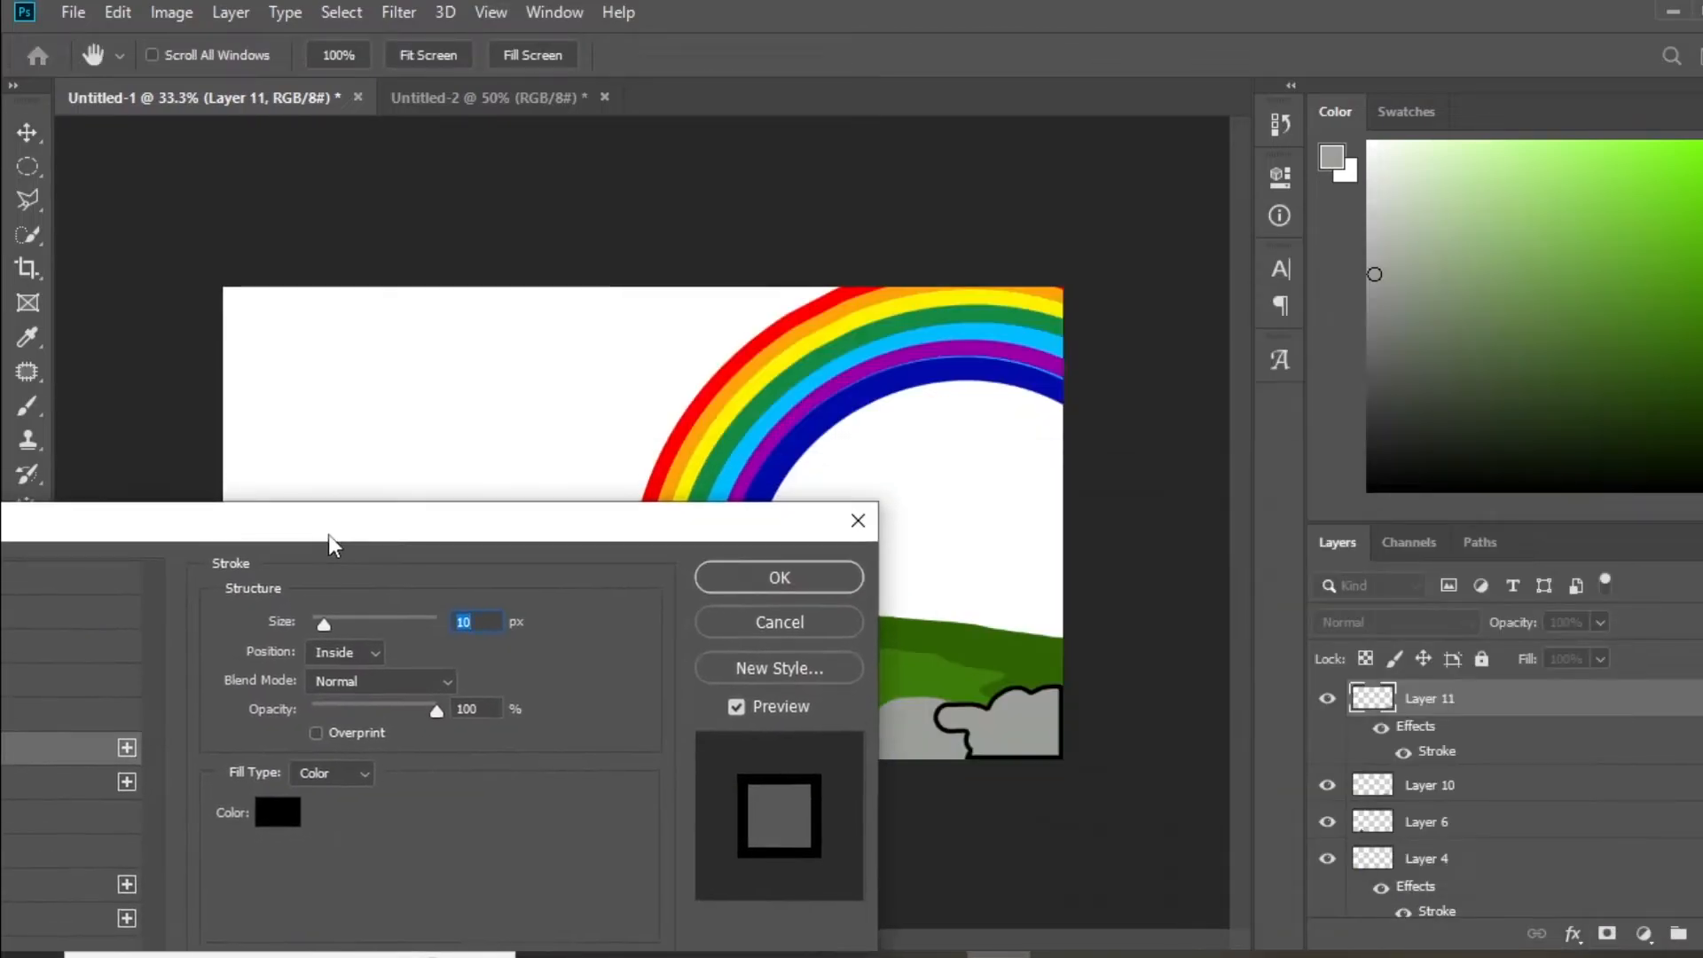
click(749, 578)
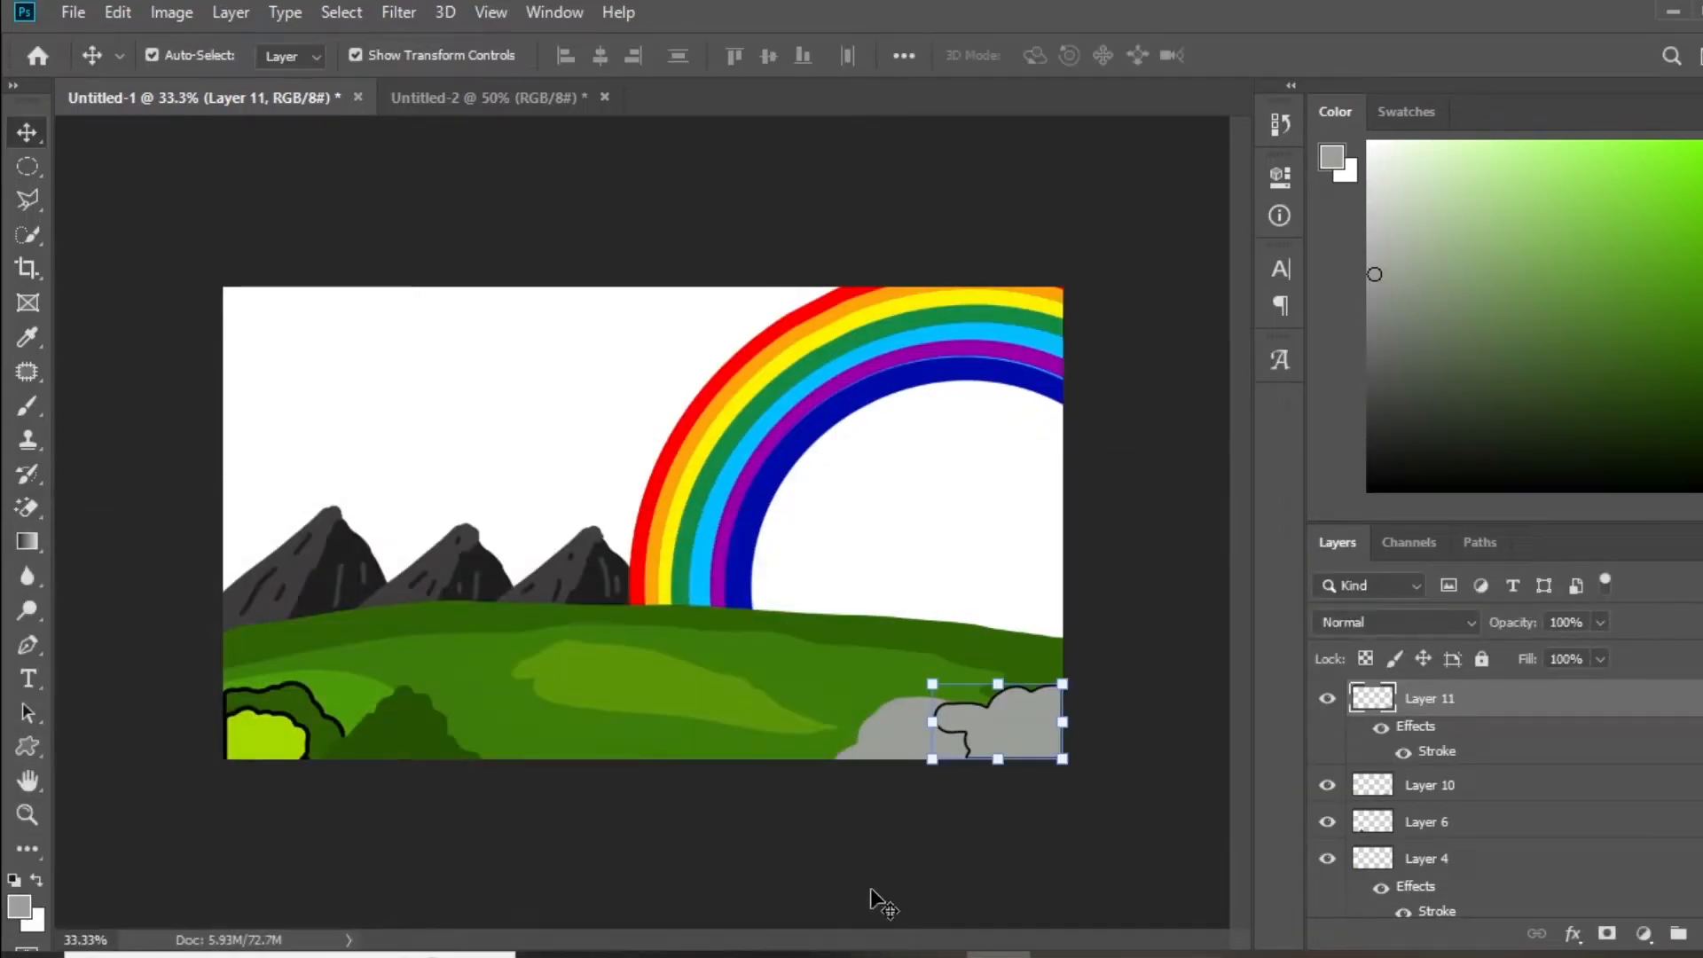
click(999, 759)
key(Return)
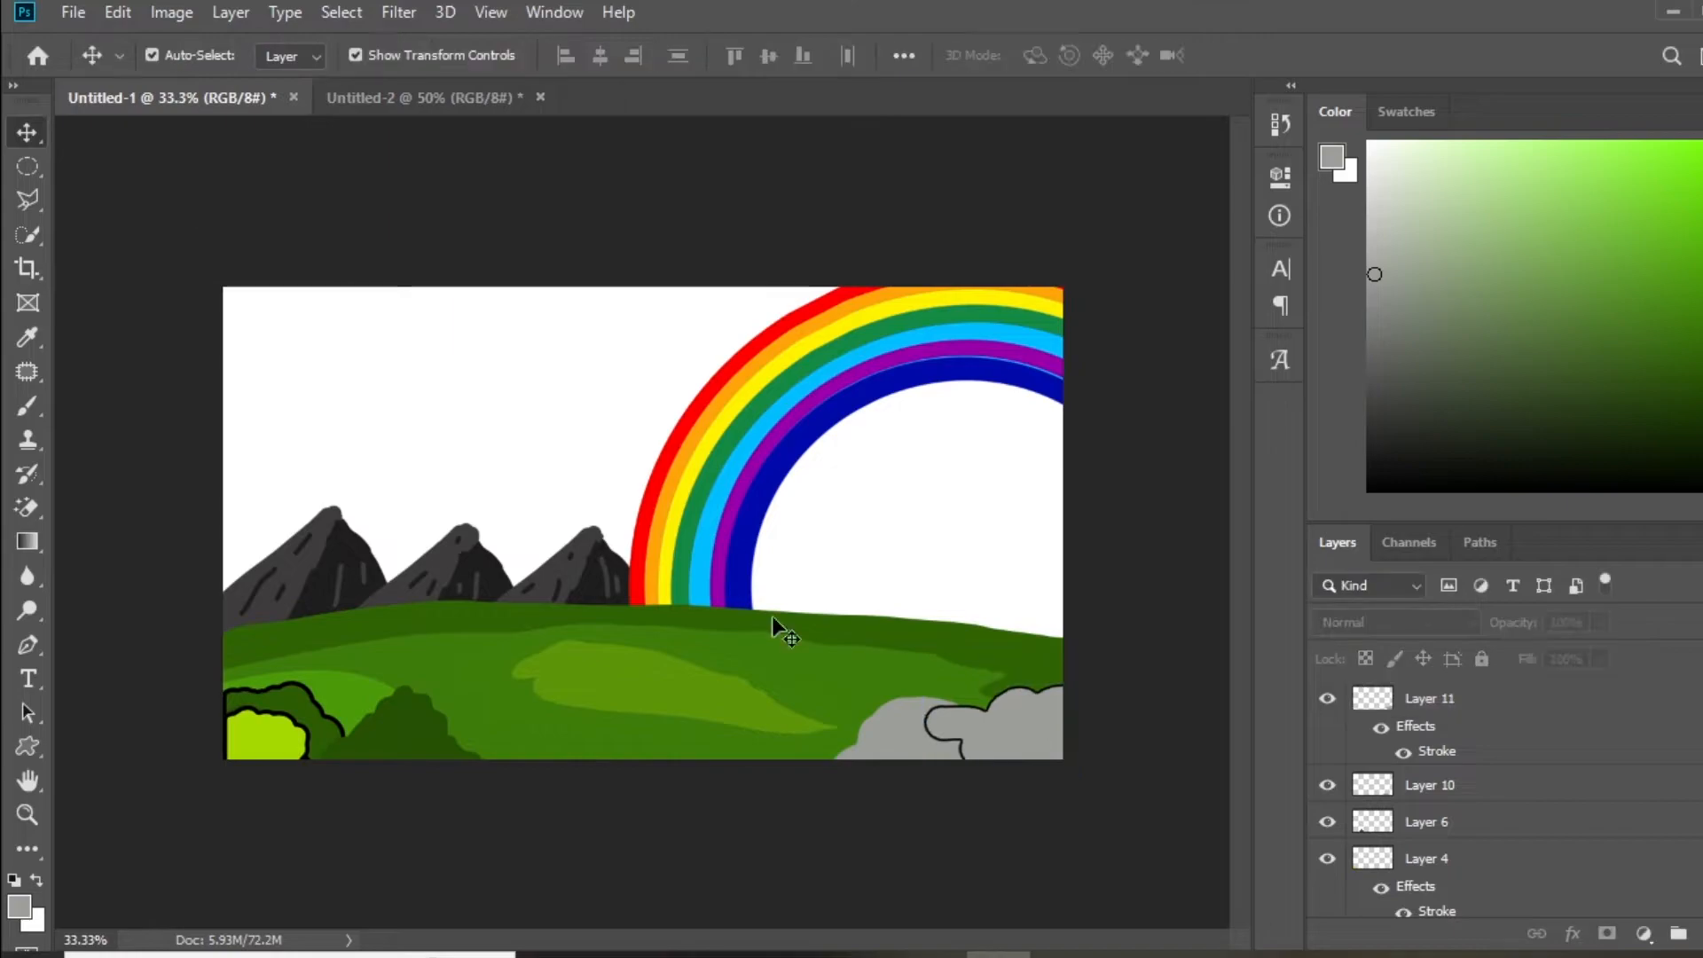
- Bring the first rock in front of the corner rock and add a black Stroke effect to it
click(901, 749)
key(ctrl+])
click(1579, 938)
click(1604, 763)
click(932, 361)
click(1137, 518)
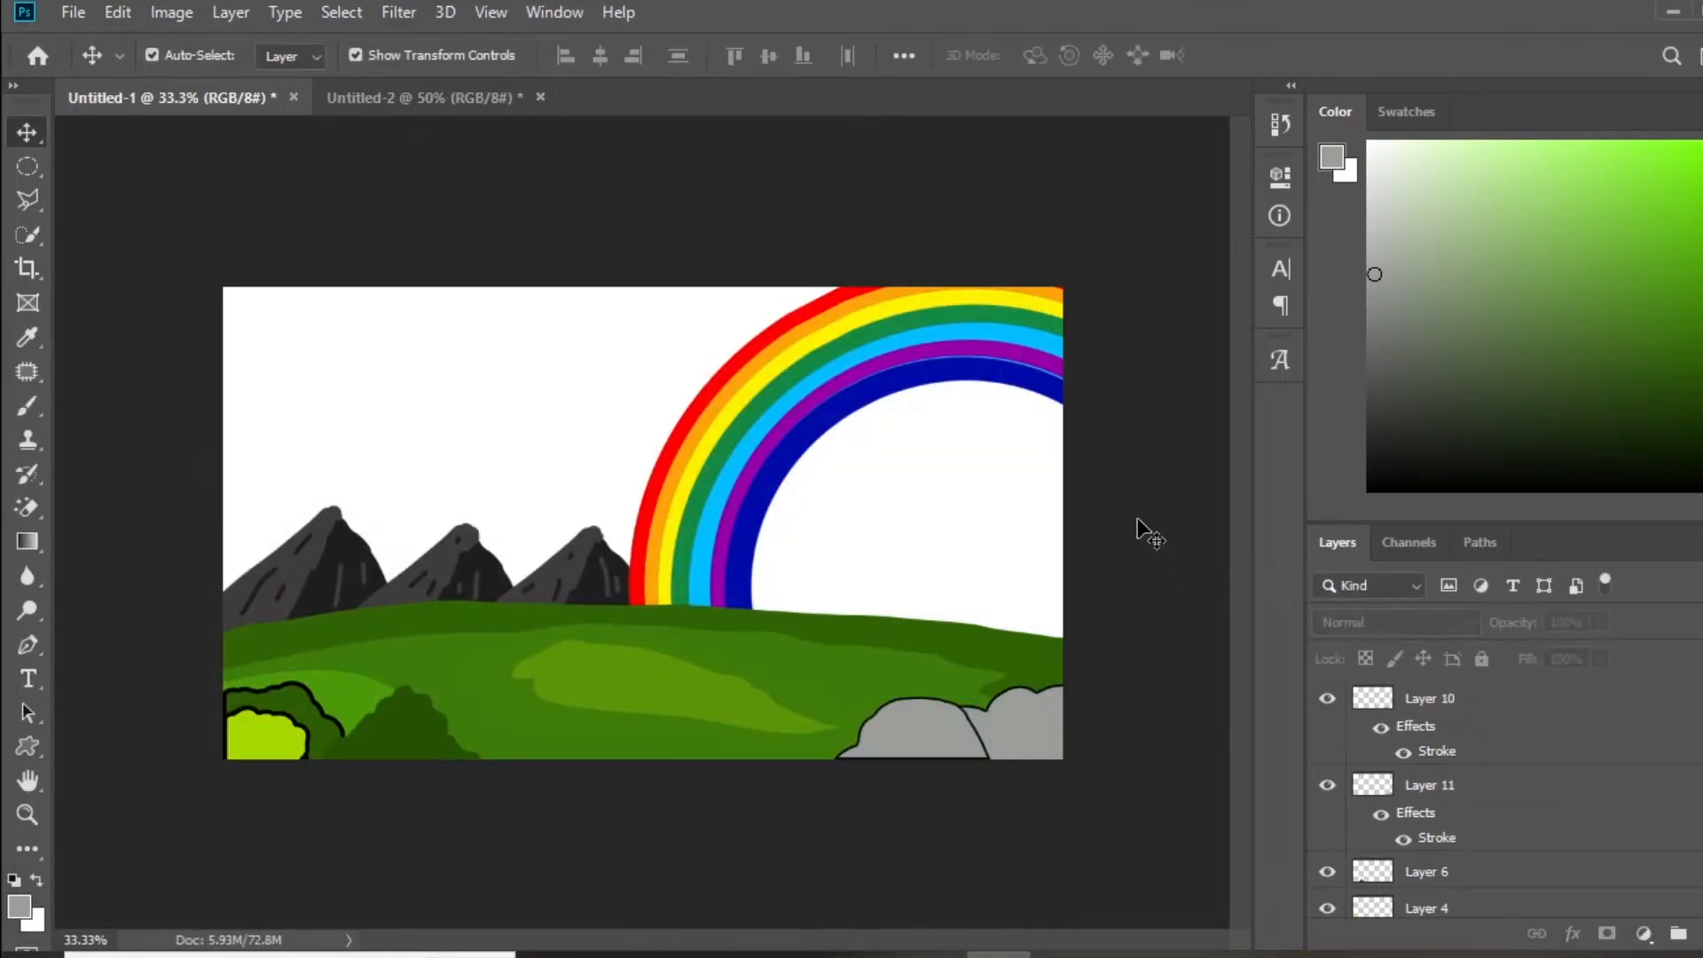
- Paint lighter grey highlights inside both rocks on a new layer above them
click(1486, 709)
scroll(1490, 772, down, 2)
click(1103, 754)
scroll(961, 761, up, 2)
drag(944, 843, 526, 650)
click(674, 643)
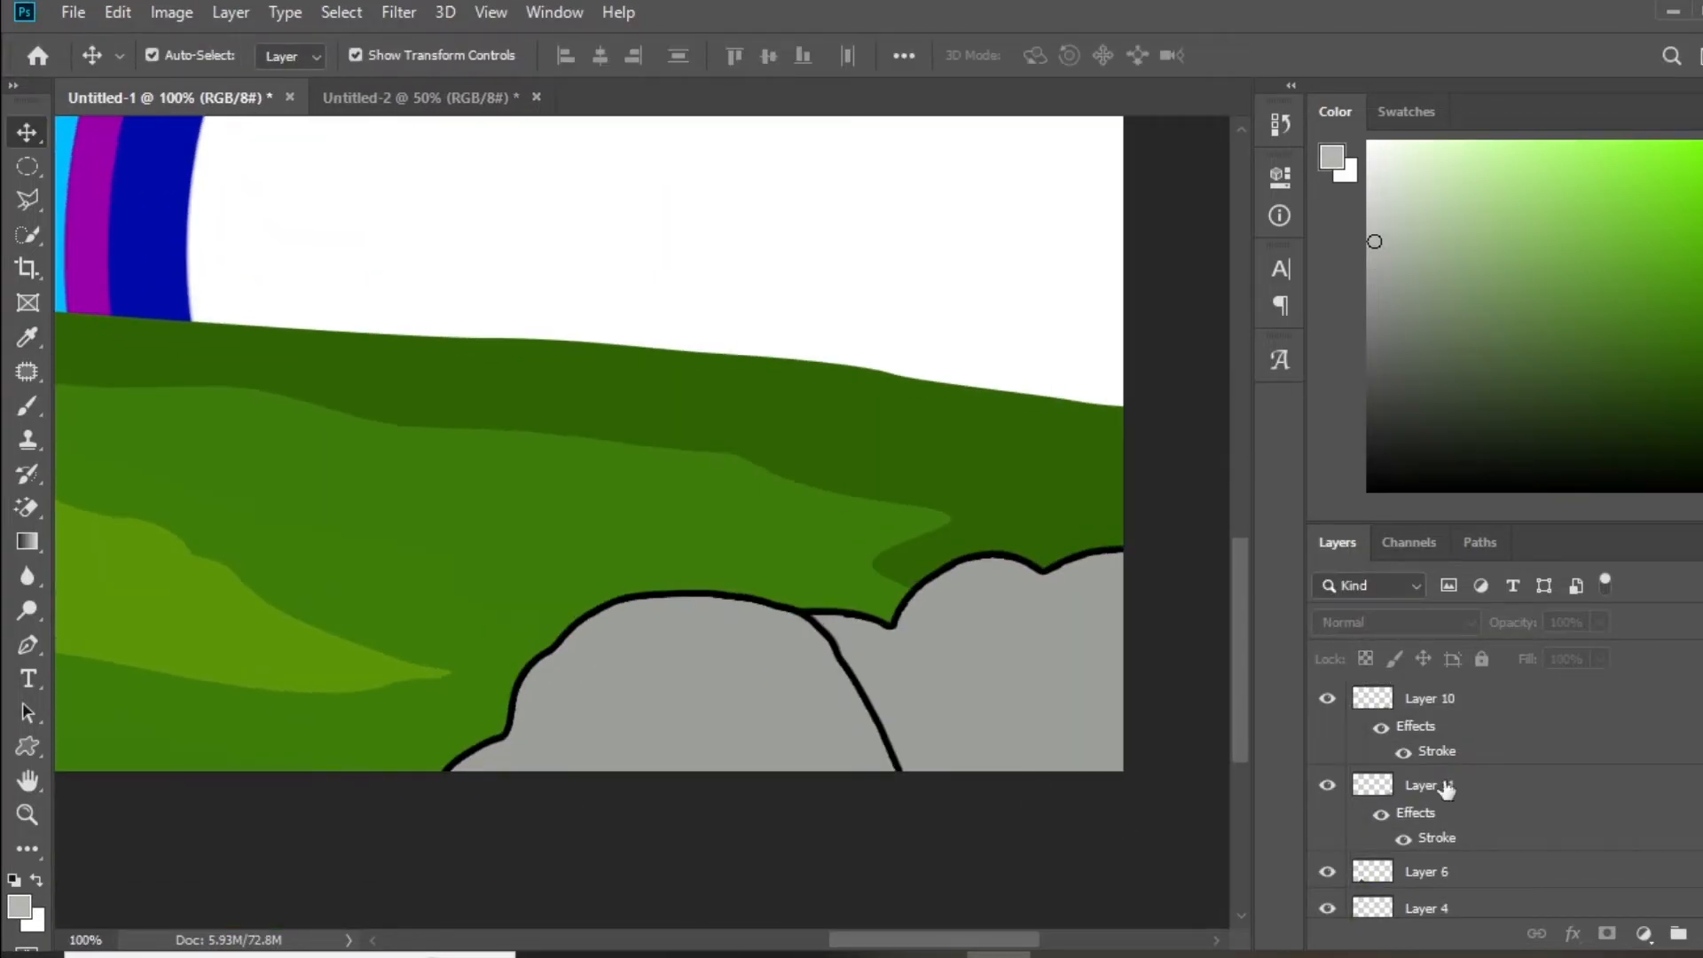
key(ctrl+shift+alt+n)
key(b)
mouse_move(547, 787)
mouse_down()
mouse_move(683, 656)
mouse_move(656, 743)
mouse_move(1095, 654)
mouse_move(946, 707)
mouse_move(984, 723)
mouse_up()
scroll(1124, 740, down, 1)
scroll(1124, 741, up, 1)
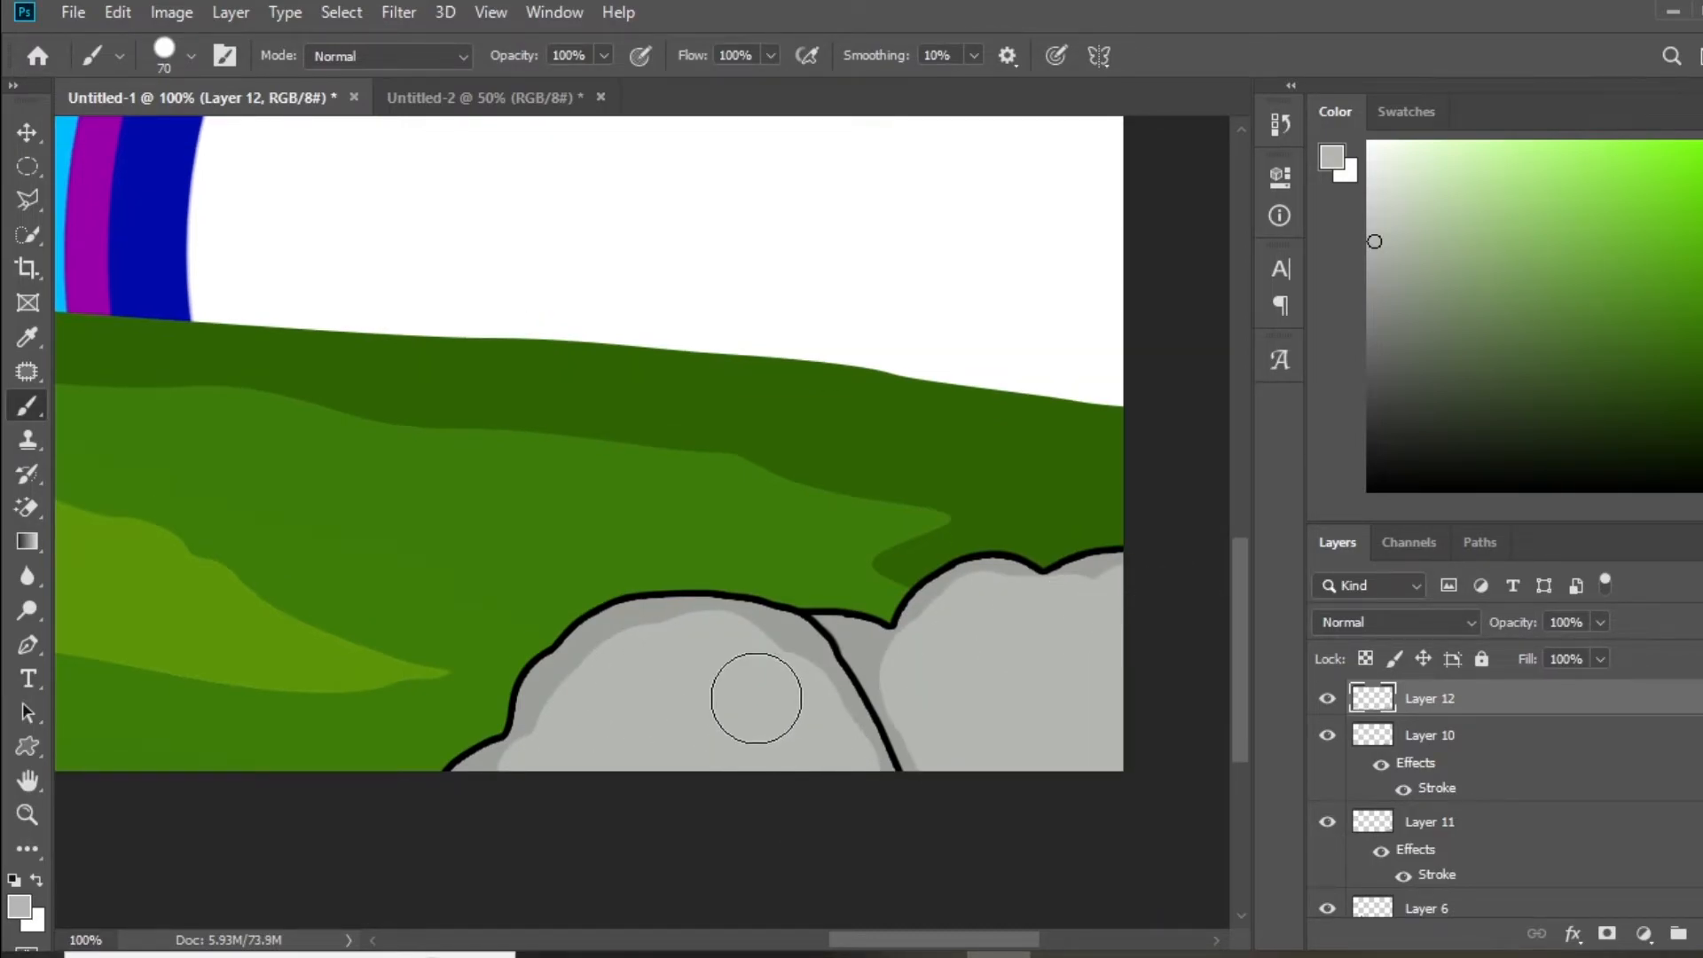
key(v)
- Add a new layer above the leftmost mountain's layer and set the foreground color to a dark green
key(ctrl+minus)
key(ctrl+minus)
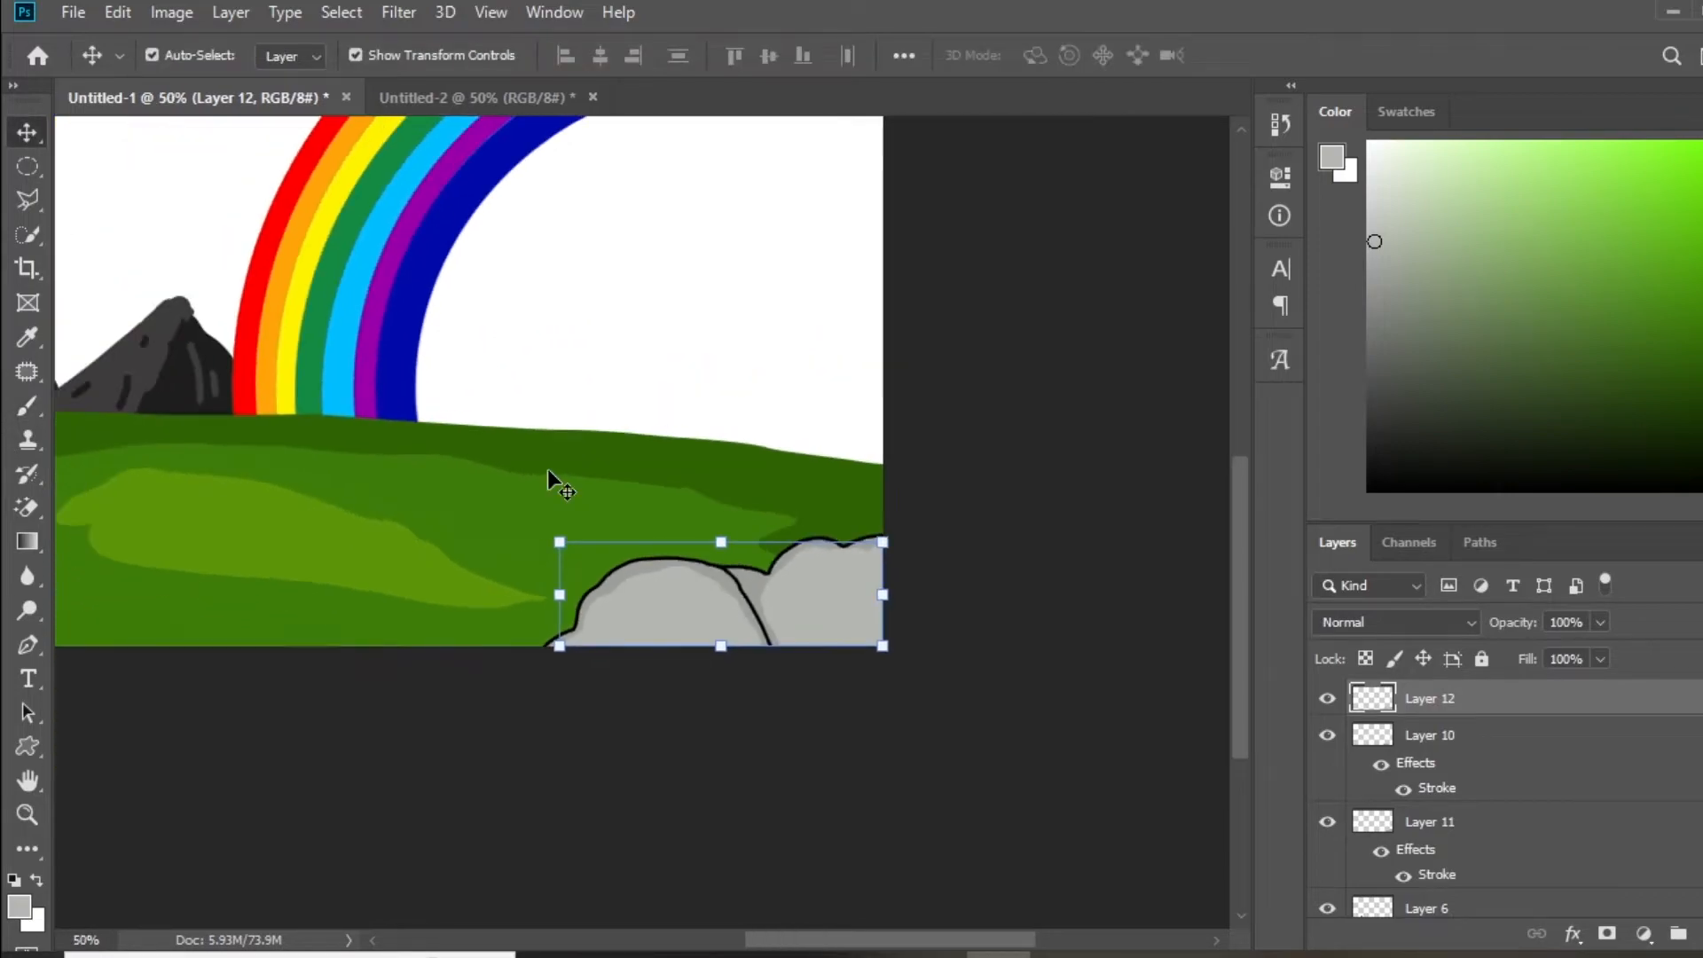
drag(382, 537, 919, 593)
scroll(1568, 814, down, 5)
scroll(1568, 814, down, 5)
click(1486, 857)
key(ctrl+alt+shift+n)
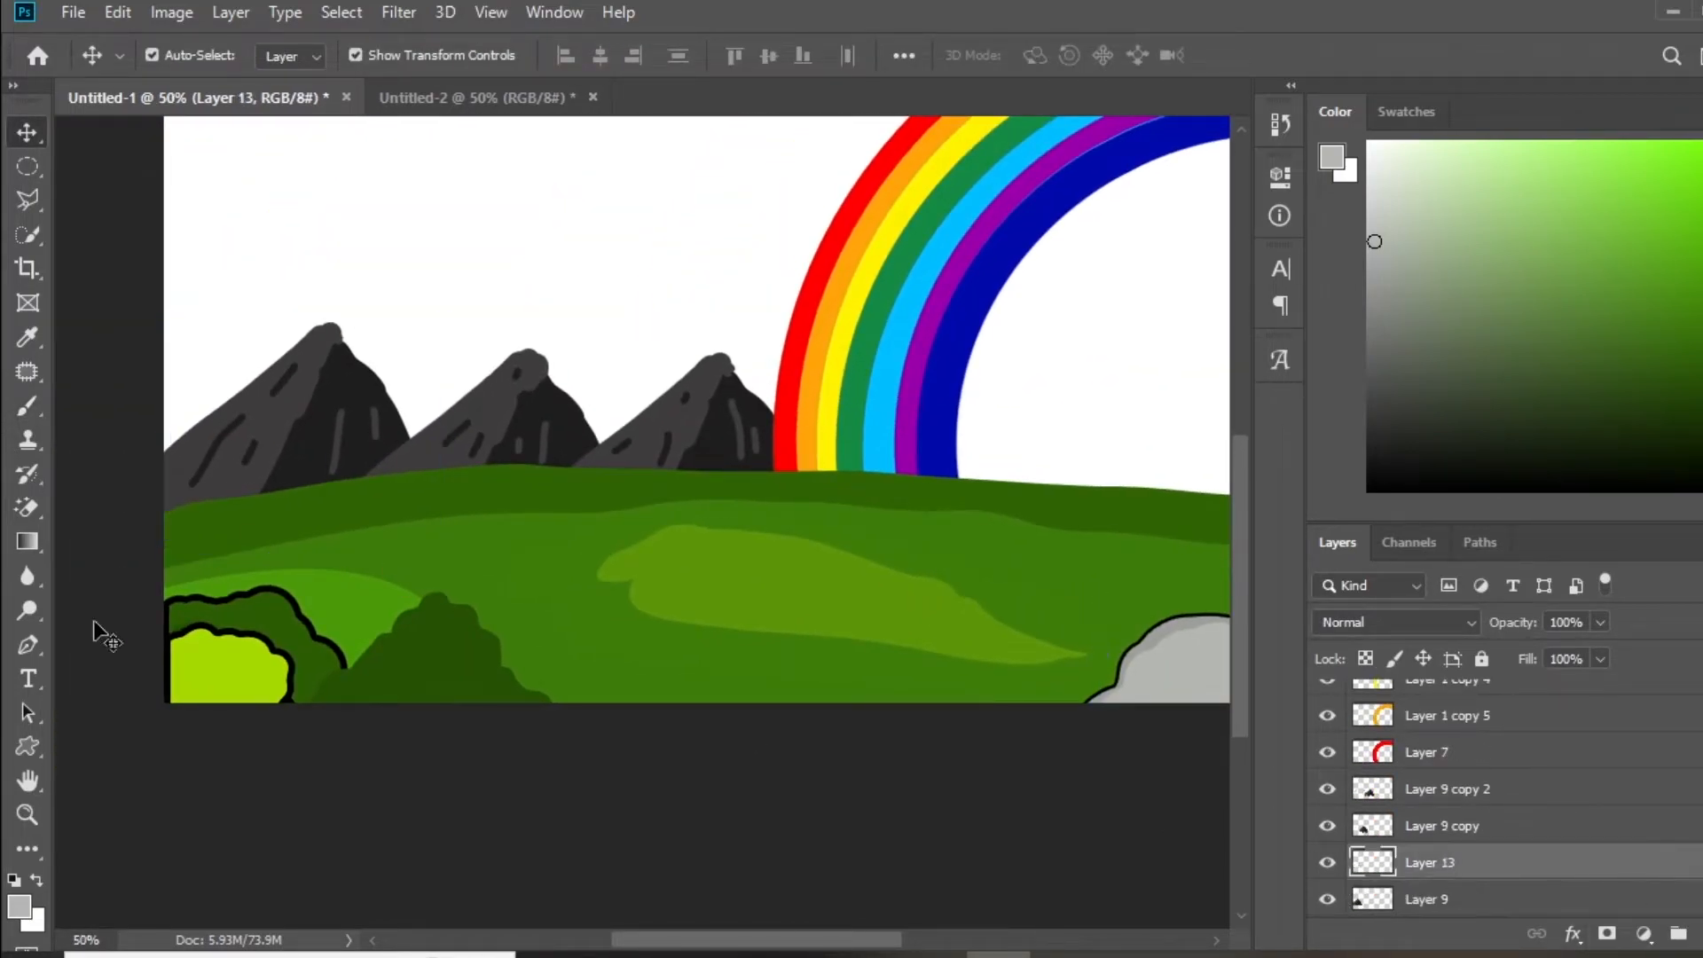
click(19, 911)
click(433, 641)
click(987, 745)
key(Return)
- Paint a bumpy row of dark green treetops of varied sizes rising behind the mountains and along the horizon
mouse_move(627, 441)
mouse_down()
mouse_move(627, 506)
mouse_move(879, 603)
mouse_up()
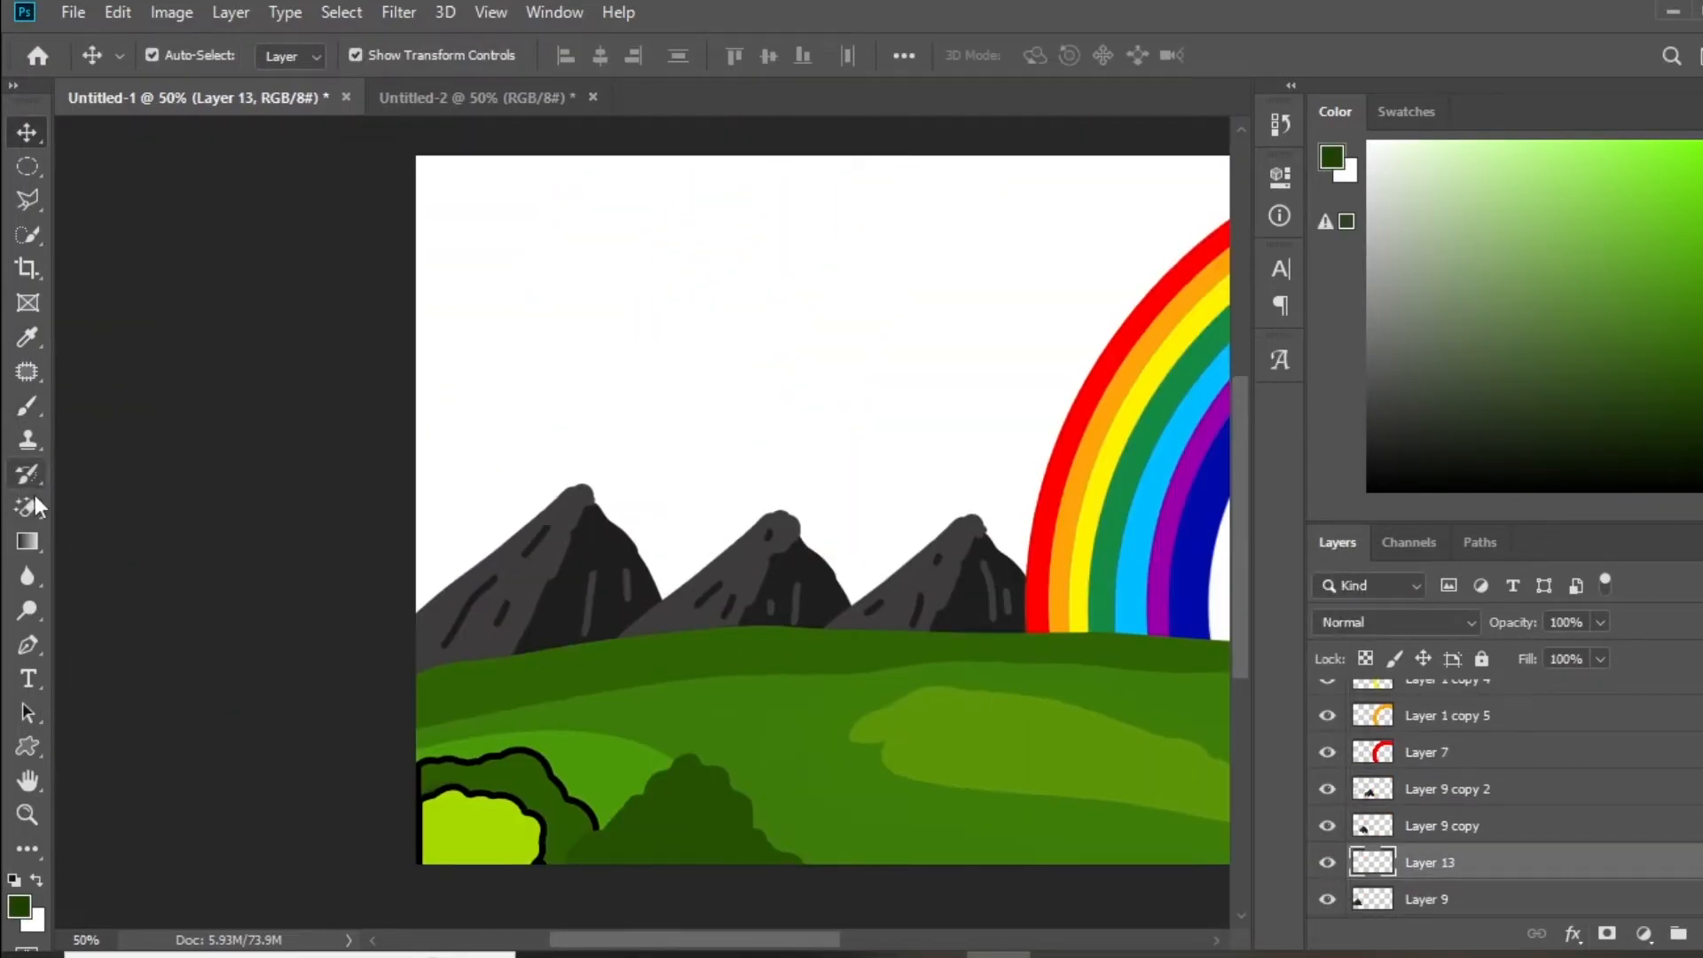
key(b)
key(bracketleft)
key(bracketleft)
key(bracketleft)
key(bracketleft)
key(bracketleft)
key(bracketleft)
mouse_move(427, 525)
mouse_down()
mouse_move(578, 488)
mouse_move(628, 523)
mouse_move(693, 497)
mouse_move(770, 530)
mouse_move(881, 489)
mouse_move(593, 479)
mouse_move(551, 487)
mouse_move(1014, 538)
mouse_up()
key(bracketright)
key(bracketright)
key(bracketright)
click(872, 488)
click(596, 474)
click(488, 471)
key(bracketleft)
drag(848, 514, 296, 523)
mouse_move(492, 580)
mouse_down()
mouse_move(701, 565)
mouse_move(550, 564)
mouse_up()
mouse_move(550, 564)
mouse_down()
mouse_move(932, 628)
mouse_move(952, 657)
mouse_up()
mouse_move(902, 608)
mouse_down()
mouse_move(919, 567)
mouse_move(967, 571)
mouse_up()
mouse_move(642, 577)
mouse_down()
mouse_move(884, 546)
mouse_move(587, 566)
mouse_up()
- Fill in the body of the dark green treeline across the canvas and place its layer behind all the mountains
key(bracketright)
key(bracketright)
key(bracketright)
key(bracketright)
mouse_move(804, 588)
mouse_down()
mouse_move(680, 536)
mouse_move(466, 557)
mouse_up()
drag(495, 571, 1331, 599)
mouse_move(913, 550)
mouse_down()
mouse_move(695, 513)
mouse_move(729, 565)
mouse_up()
drag(1494, 865, 1496, 913)
drag(1004, 618, 407, 671)
drag(206, 641, 949, 637)
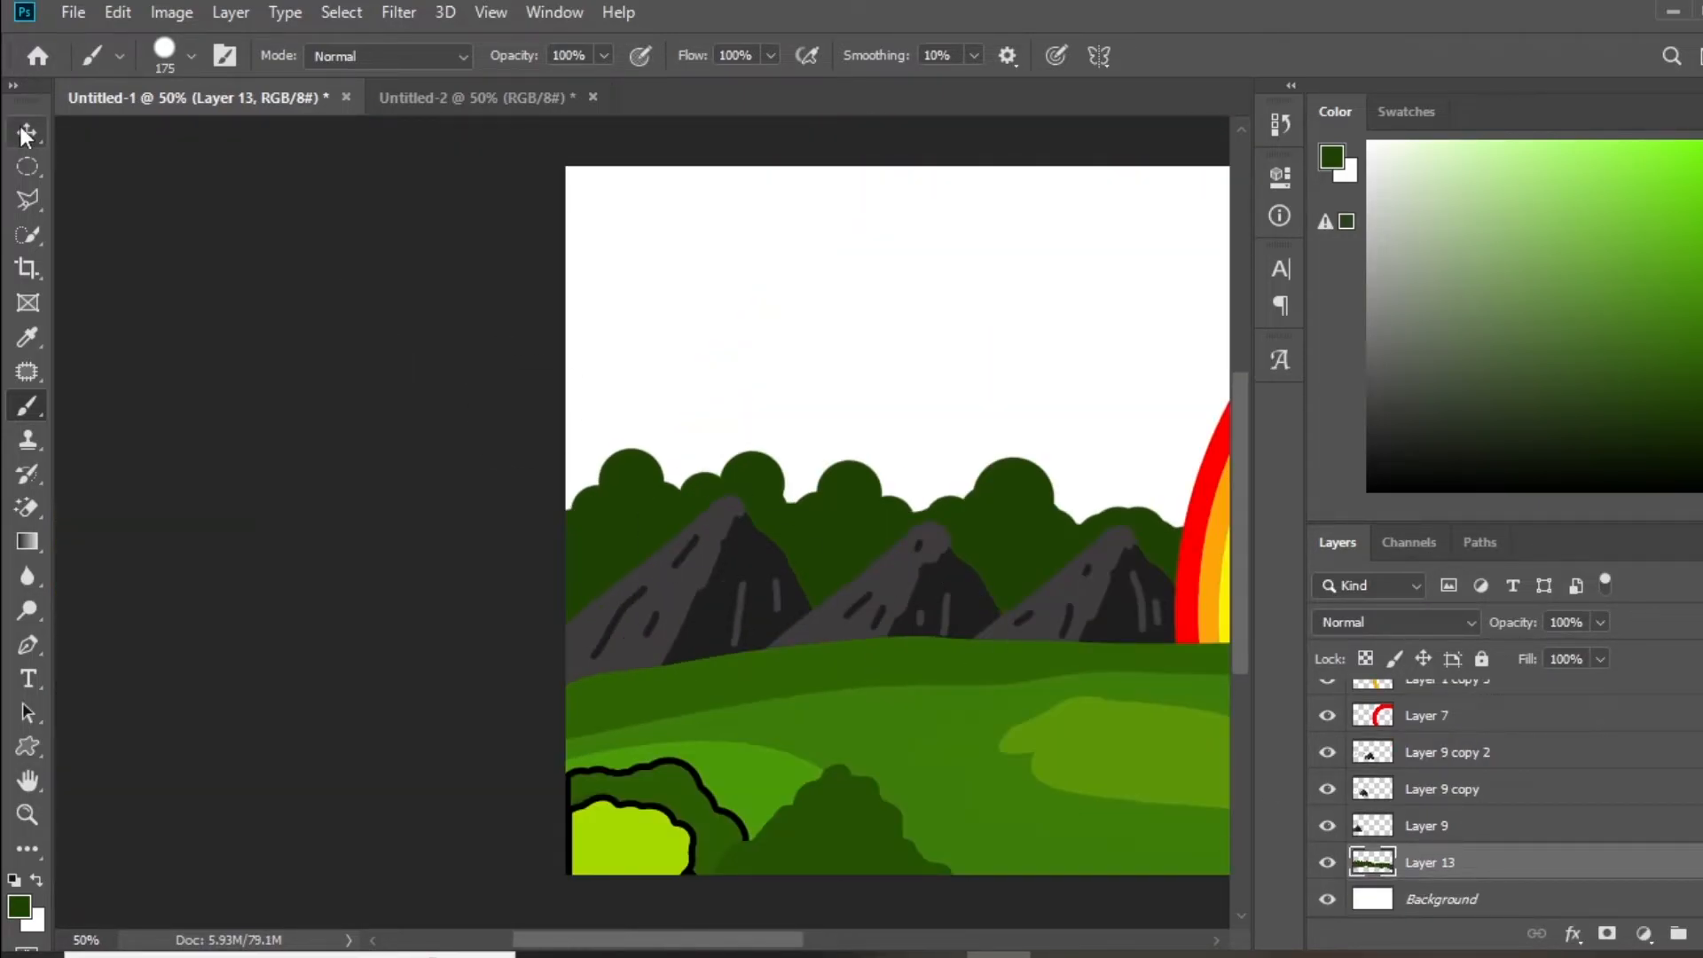
click(25, 135)
drag(1103, 532, 775, 564)
mouse_move(870, 480)
mouse_down()
mouse_move(872, 462)
mouse_move(870, 477)
mouse_up()
double_click(93, 219)
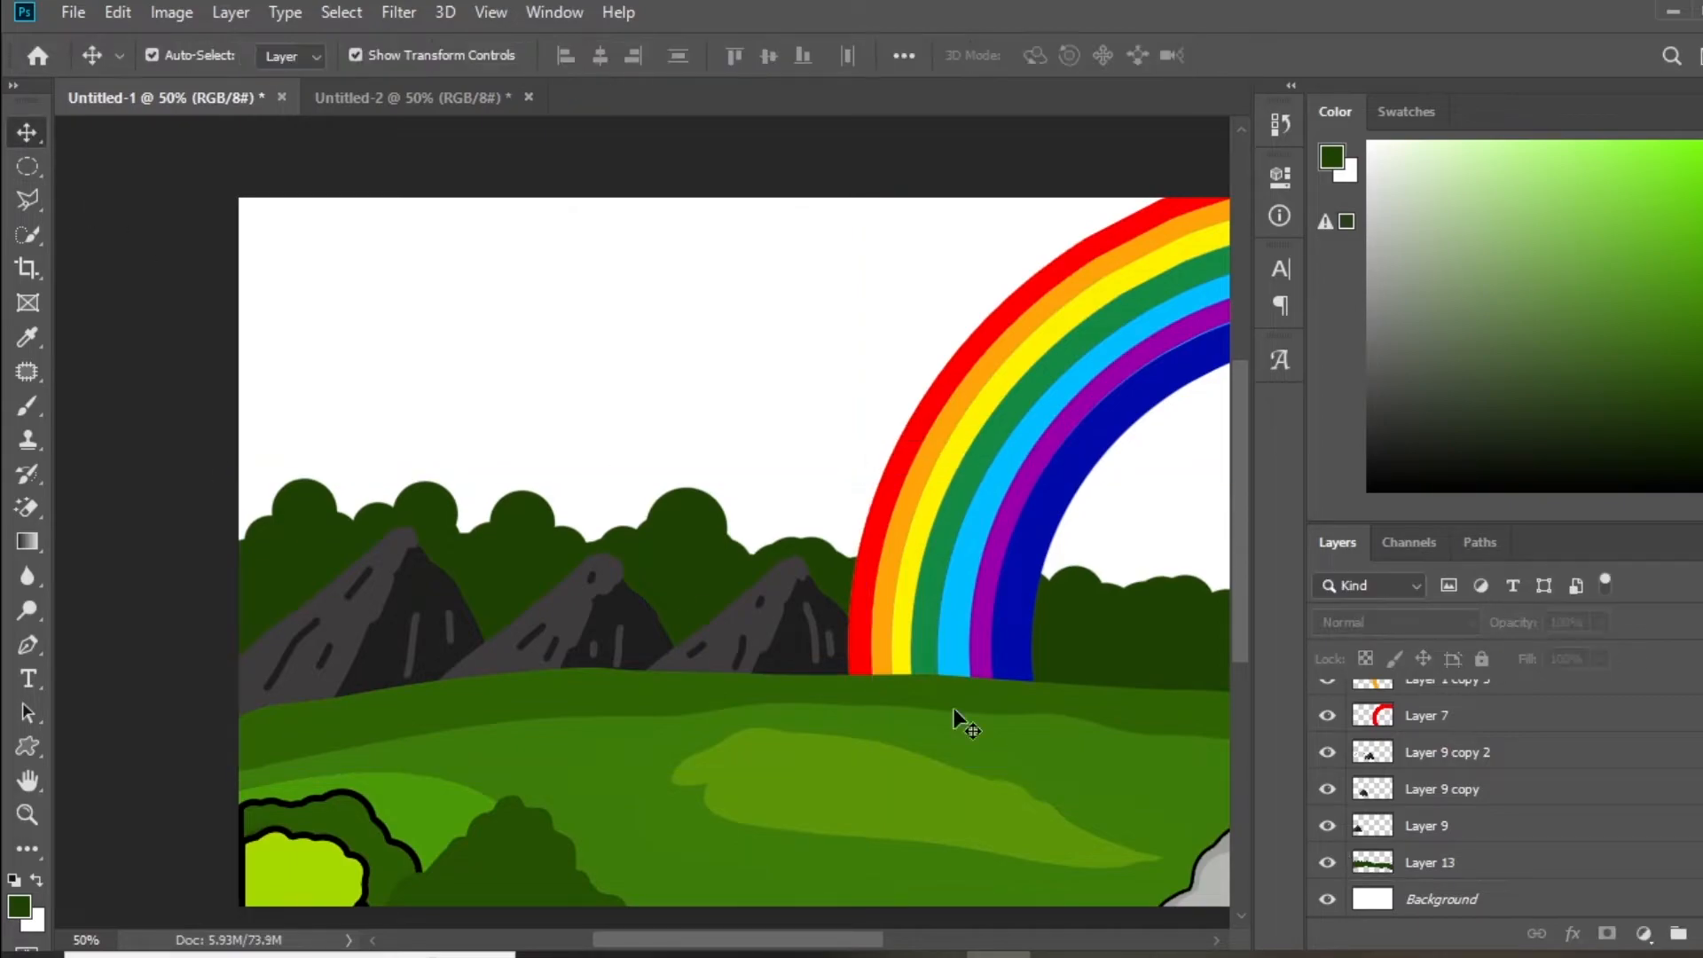
- Add a new layer above the dark treeline and set the foreground color to a slightly lighter green
click(1437, 851)
click(1702, 934)
click(20, 906)
click(983, 701)
click(983, 707)
click(1260, 484)
- Paint medium green foliage clumps with a 50 px brush over the dark treeline from the left canvas edge to the right one
key(b)
key(bracketleft)
key(bracketleft)
key(bracketleft)
drag(296, 552, 314, 588)
scroll(337, 556, up, 1)
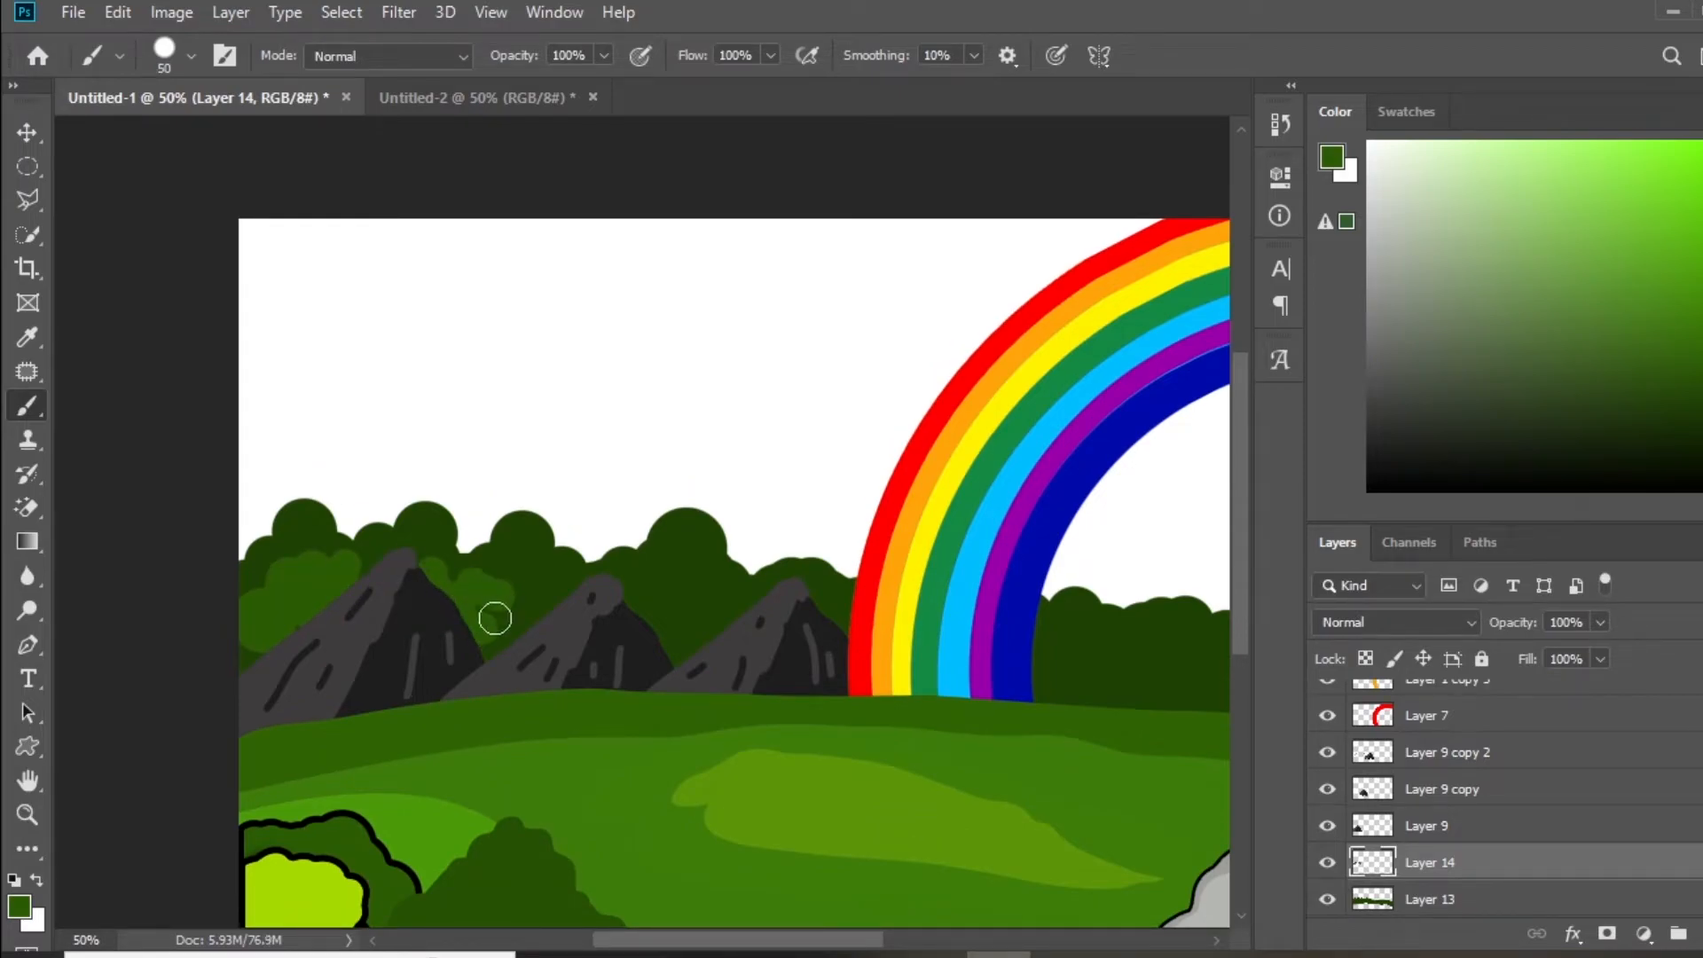
scroll(484, 608, right, 4)
mouse_move(484, 609)
mouse_down()
mouse_move(511, 560)
mouse_move(480, 616)
mouse_move(562, 601)
mouse_up()
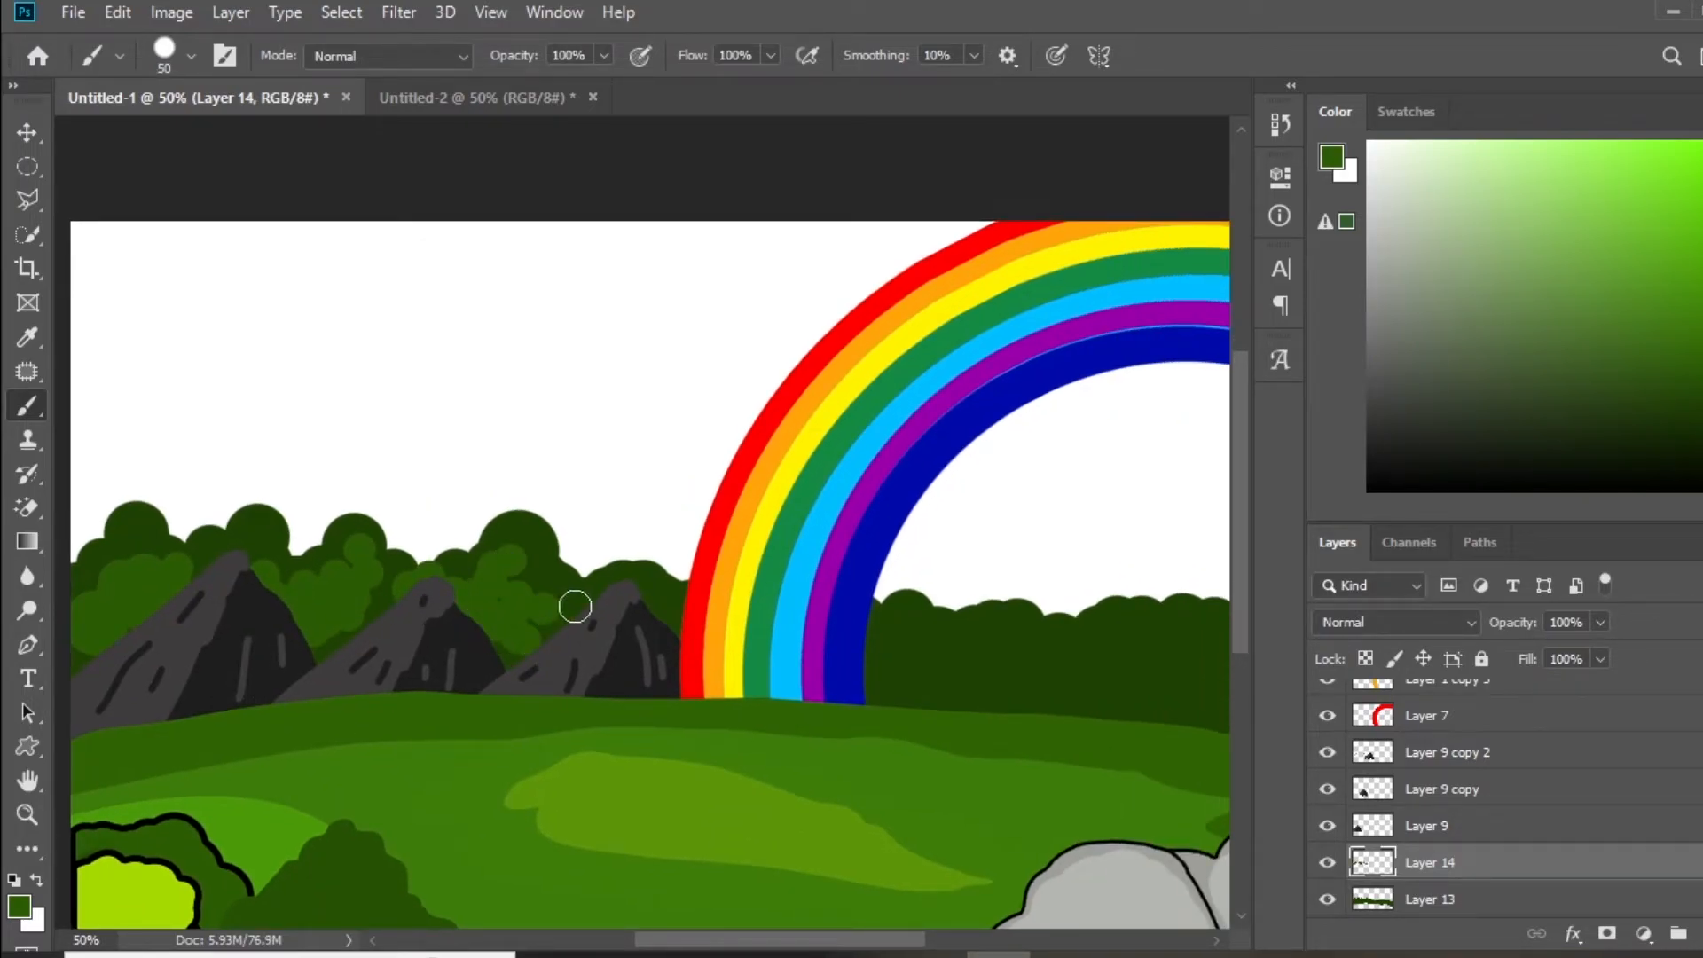
scroll(532, 613, right, 11)
mouse_move(445, 635)
mouse_down()
mouse_move(476, 655)
mouse_move(723, 624)
mouse_move(614, 590)
mouse_up()
scroll(476, 654, right, 1)
scroll(661, 629, down, 1)
drag(645, 620, 711, 593)
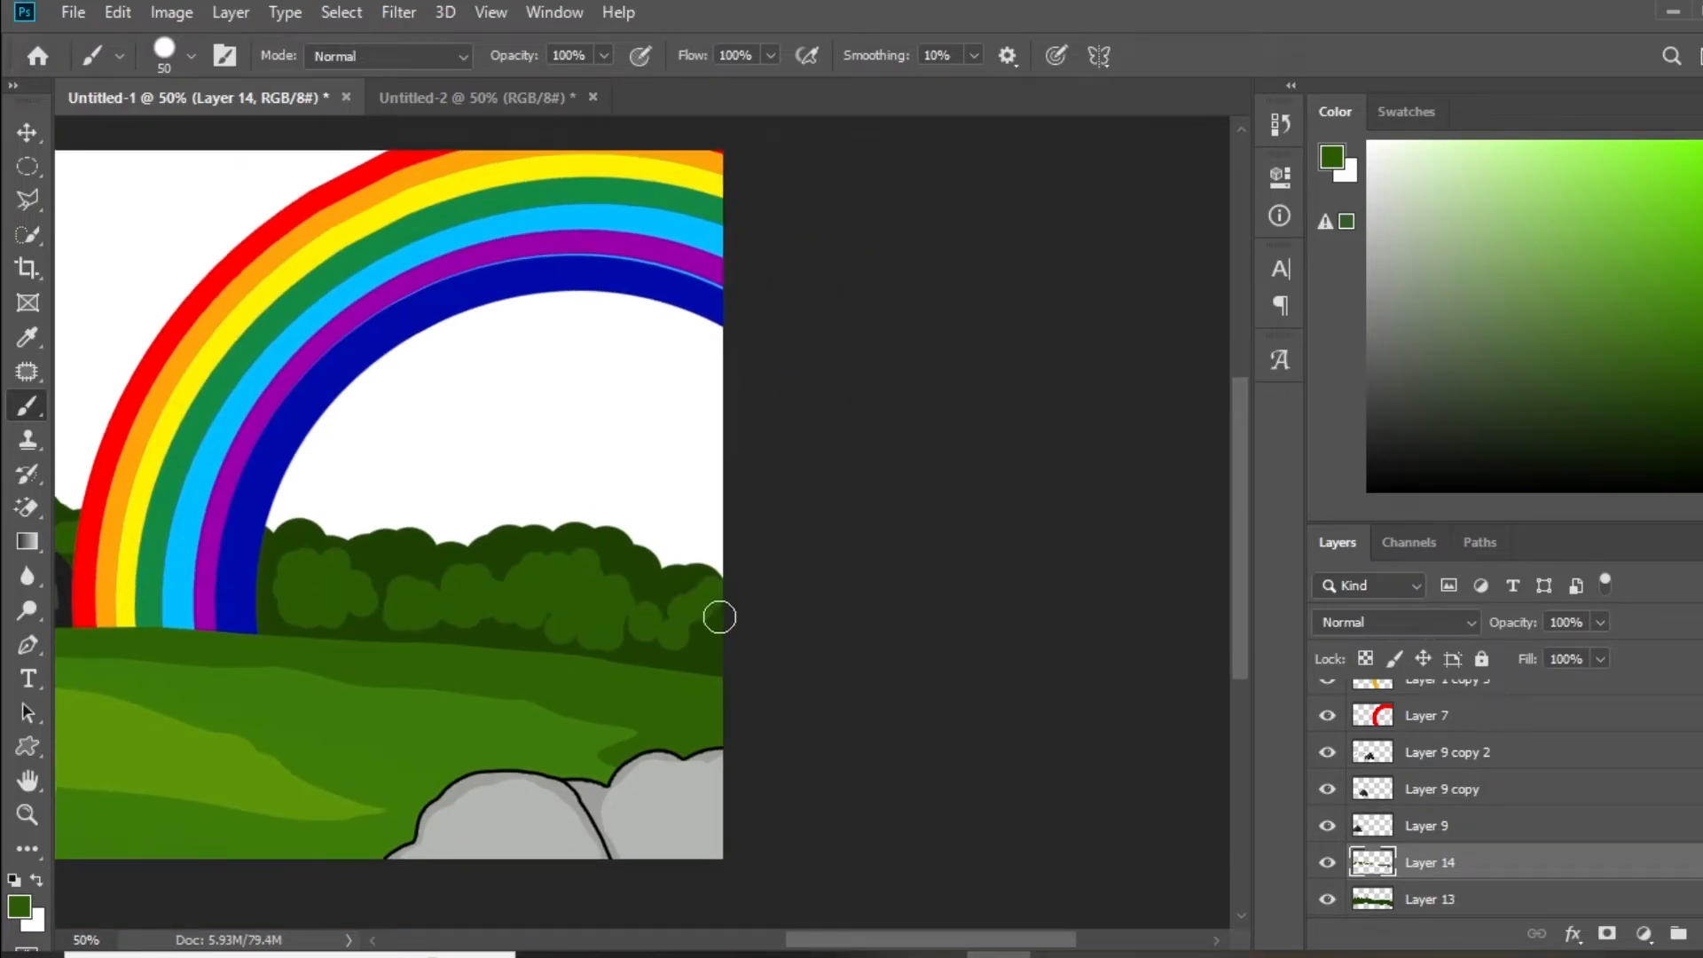
drag(632, 635, 919, 672)
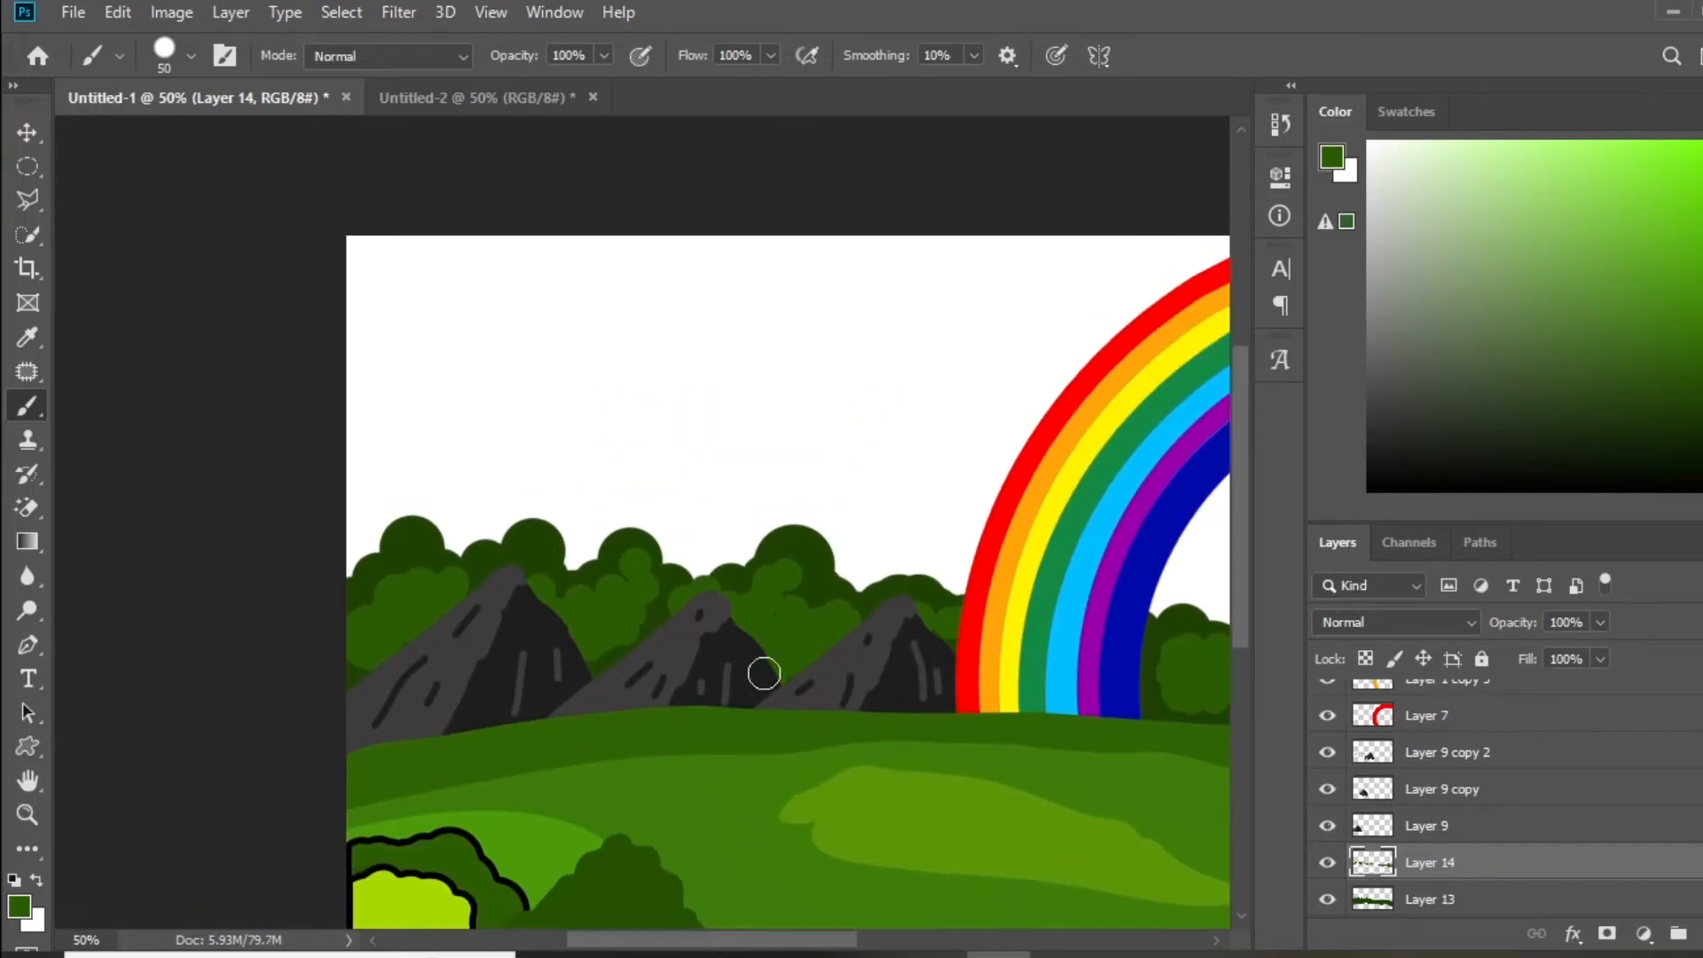
- Fill out the medium green foliage around the mountains and along the right side of the treeline
drag(623, 659, 603, 669)
drag(552, 684, 863, 688)
drag(695, 666, 678, 677)
drag(873, 664, 538, 663)
drag(950, 668, 393, 623)
drag(772, 669, 695, 694)
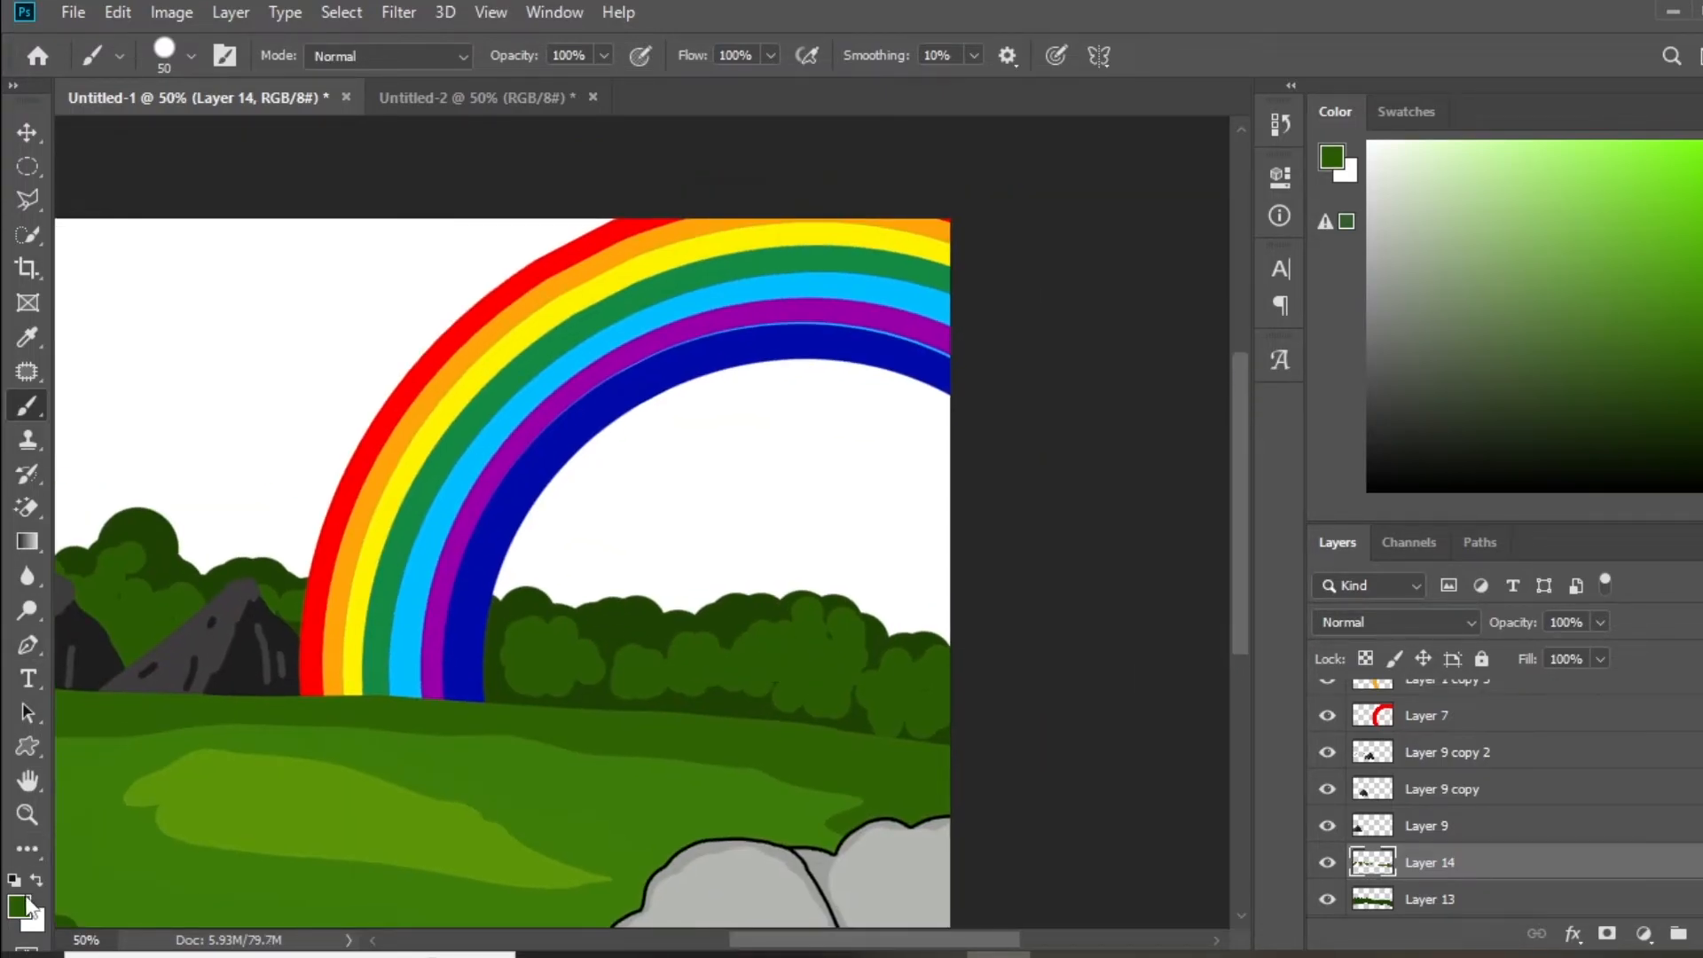
- Switch to a brighter green and paint smaller foliage highlights with a 30 px brush along the whole treeline
click(20, 904)
click(1260, 484)
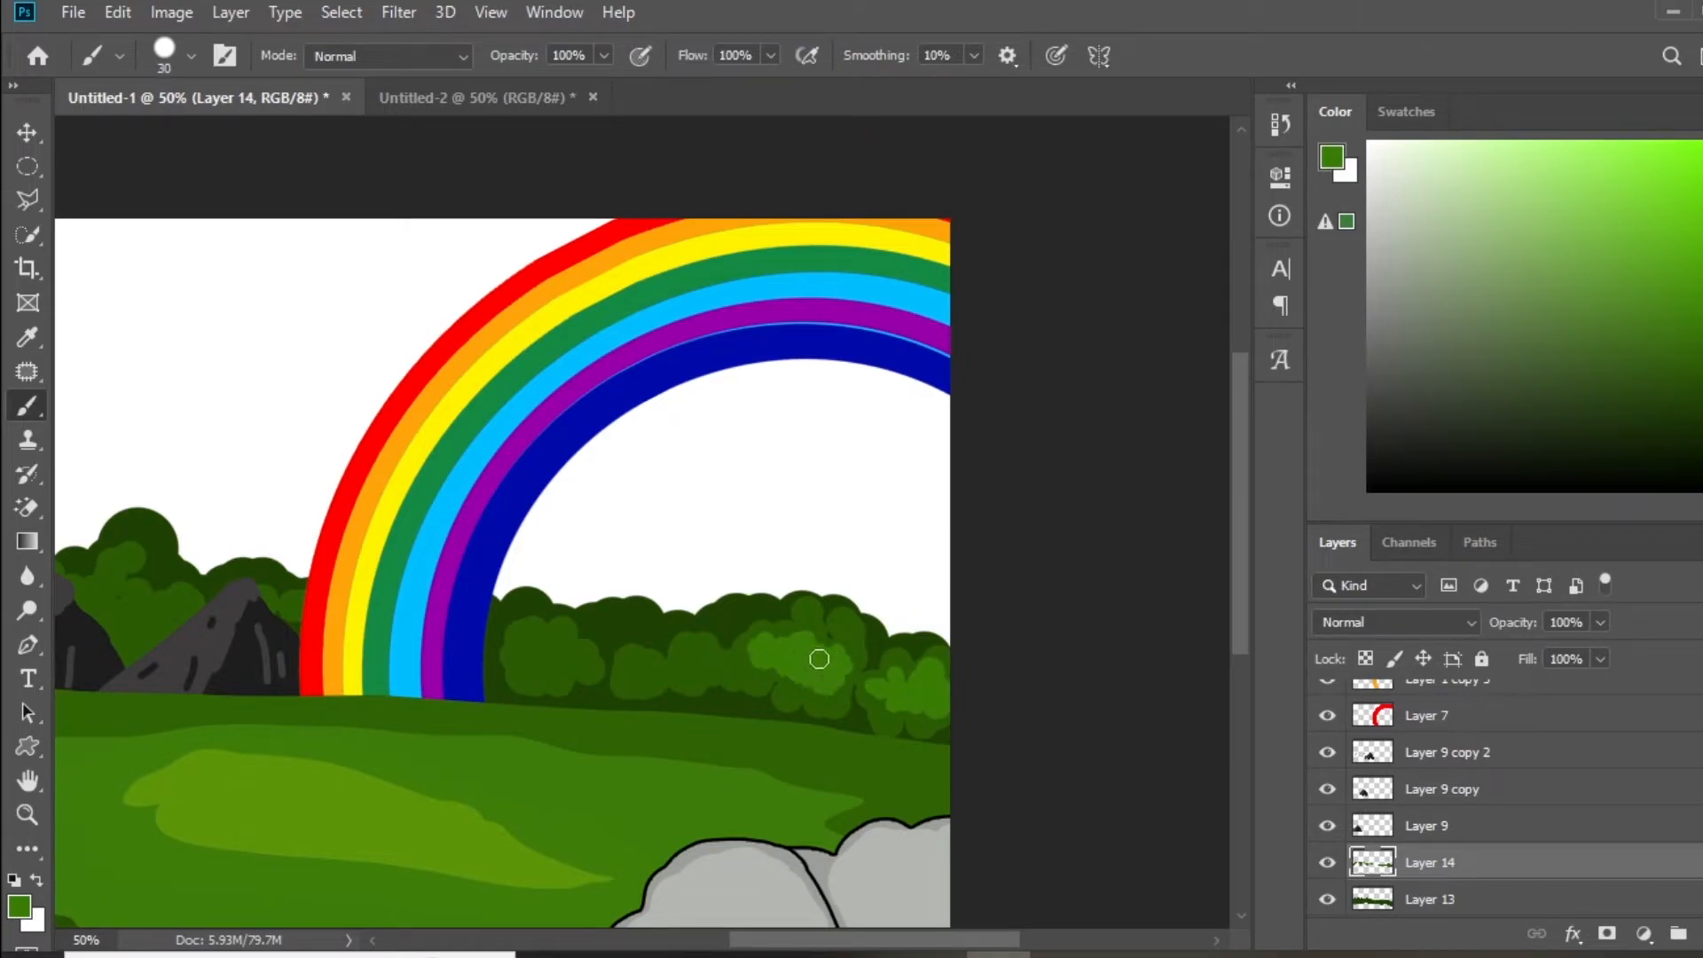
drag(840, 662, 996, 657)
mouse_move(843, 668)
mouse_down()
mouse_move(979, 623)
mouse_move(958, 559)
mouse_up()
drag(839, 553, 1057, 611)
mouse_move(880, 551)
mouse_down()
mouse_move(951, 601)
mouse_move(1029, 609)
mouse_up()
drag(1006, 603, 949, 614)
mouse_move(937, 588)
mouse_down()
mouse_move(964, 623)
mouse_move(944, 625)
mouse_up()
mouse_move(931, 675)
mouse_down()
mouse_move(851, 650)
mouse_move(959, 691)
mouse_up()
drag(834, 641, 835, 660)
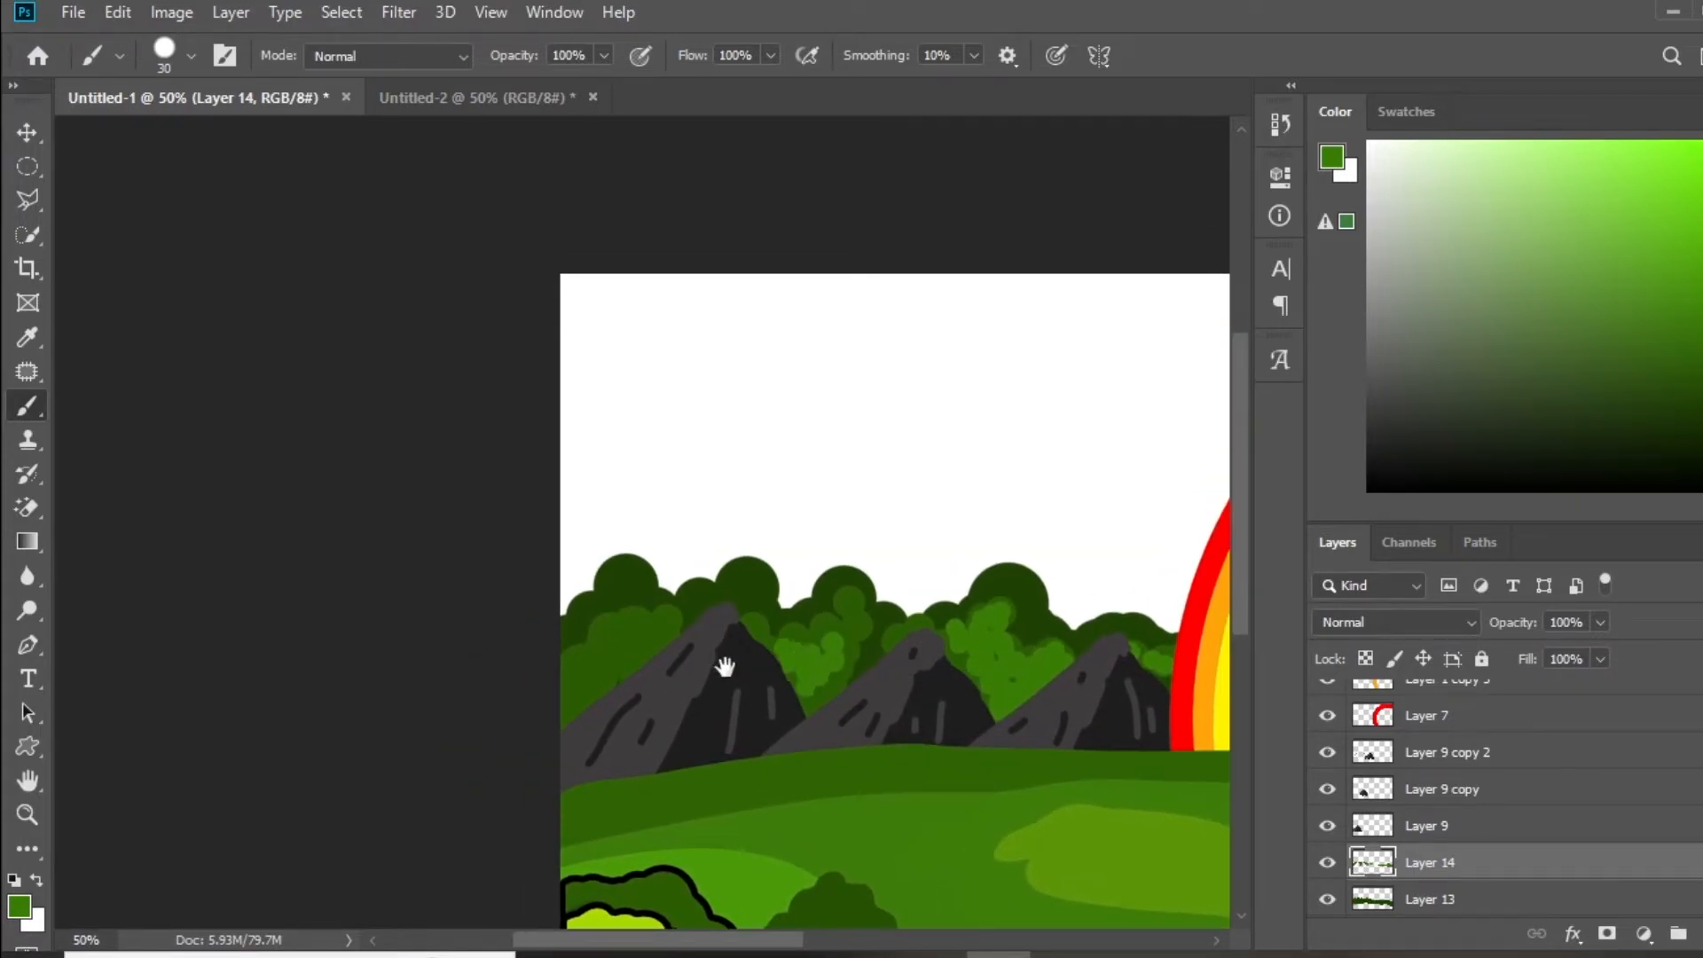
drag(723, 667, 904, 683)
mouse_move(761, 712)
mouse_down()
mouse_move(905, 672)
mouse_move(748, 696)
mouse_up()
key(ctrl+minus)
key(ctrl+minus)
key(v)
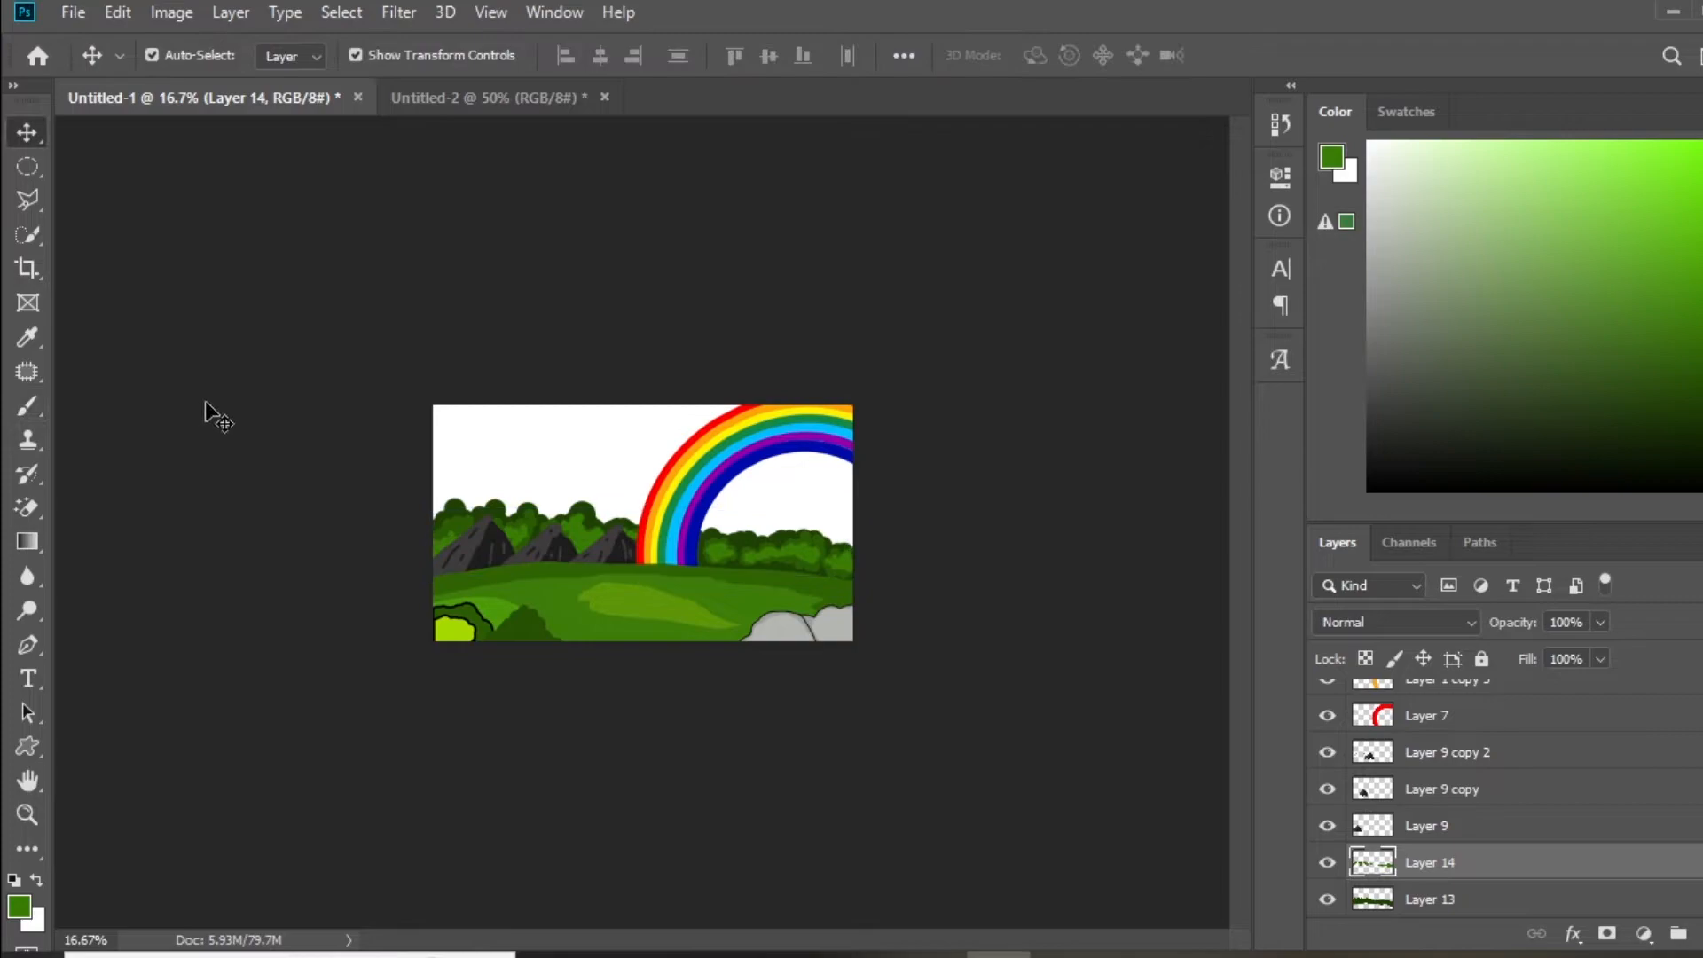
click(417, 528)
key(ctrl+plus)
key(ctrl+plus)
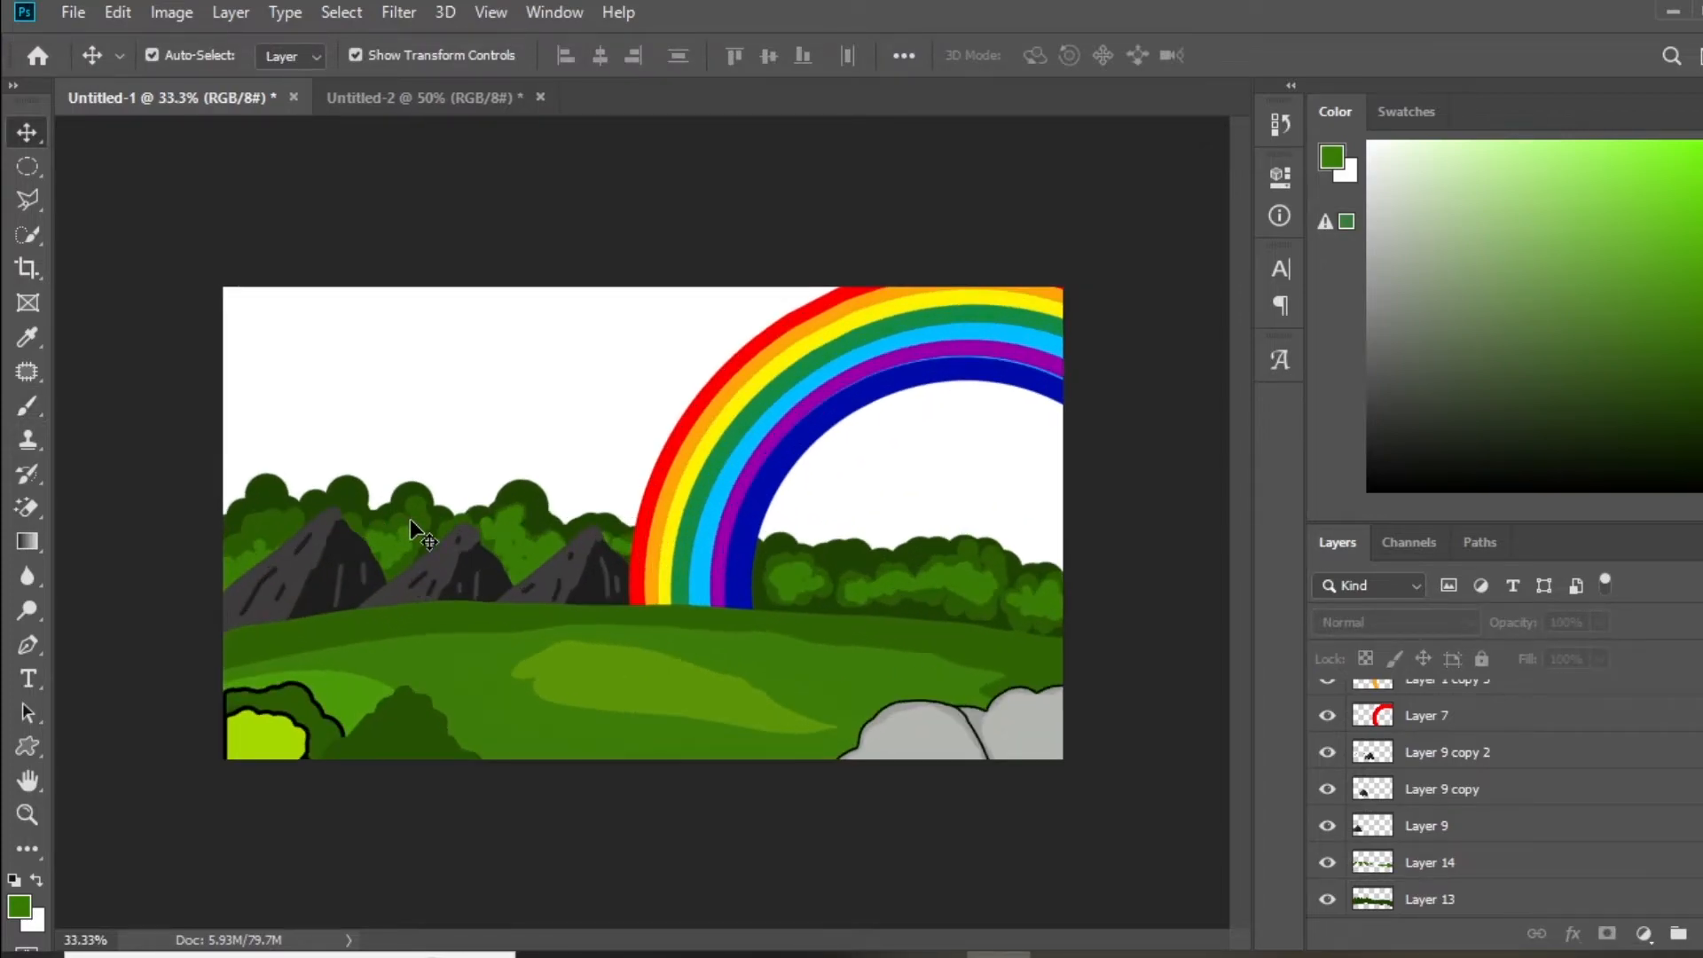
- Merge all the rainbow ring layers into a single layer
ctrl+click(773, 417)
scroll(1478, 720, up, 3)
click(1359, 769)
scroll(1411, 770, down, 5)
shift+click(1459, 777)
key(ctrl+e)
click(1329, 720)
click(1330, 725)
scroll(1452, 741, up, 2)
shift+click(1445, 758)
key(ctrl+e)
click(1327, 760)
click(1328, 760)
shift+click(1437, 717)
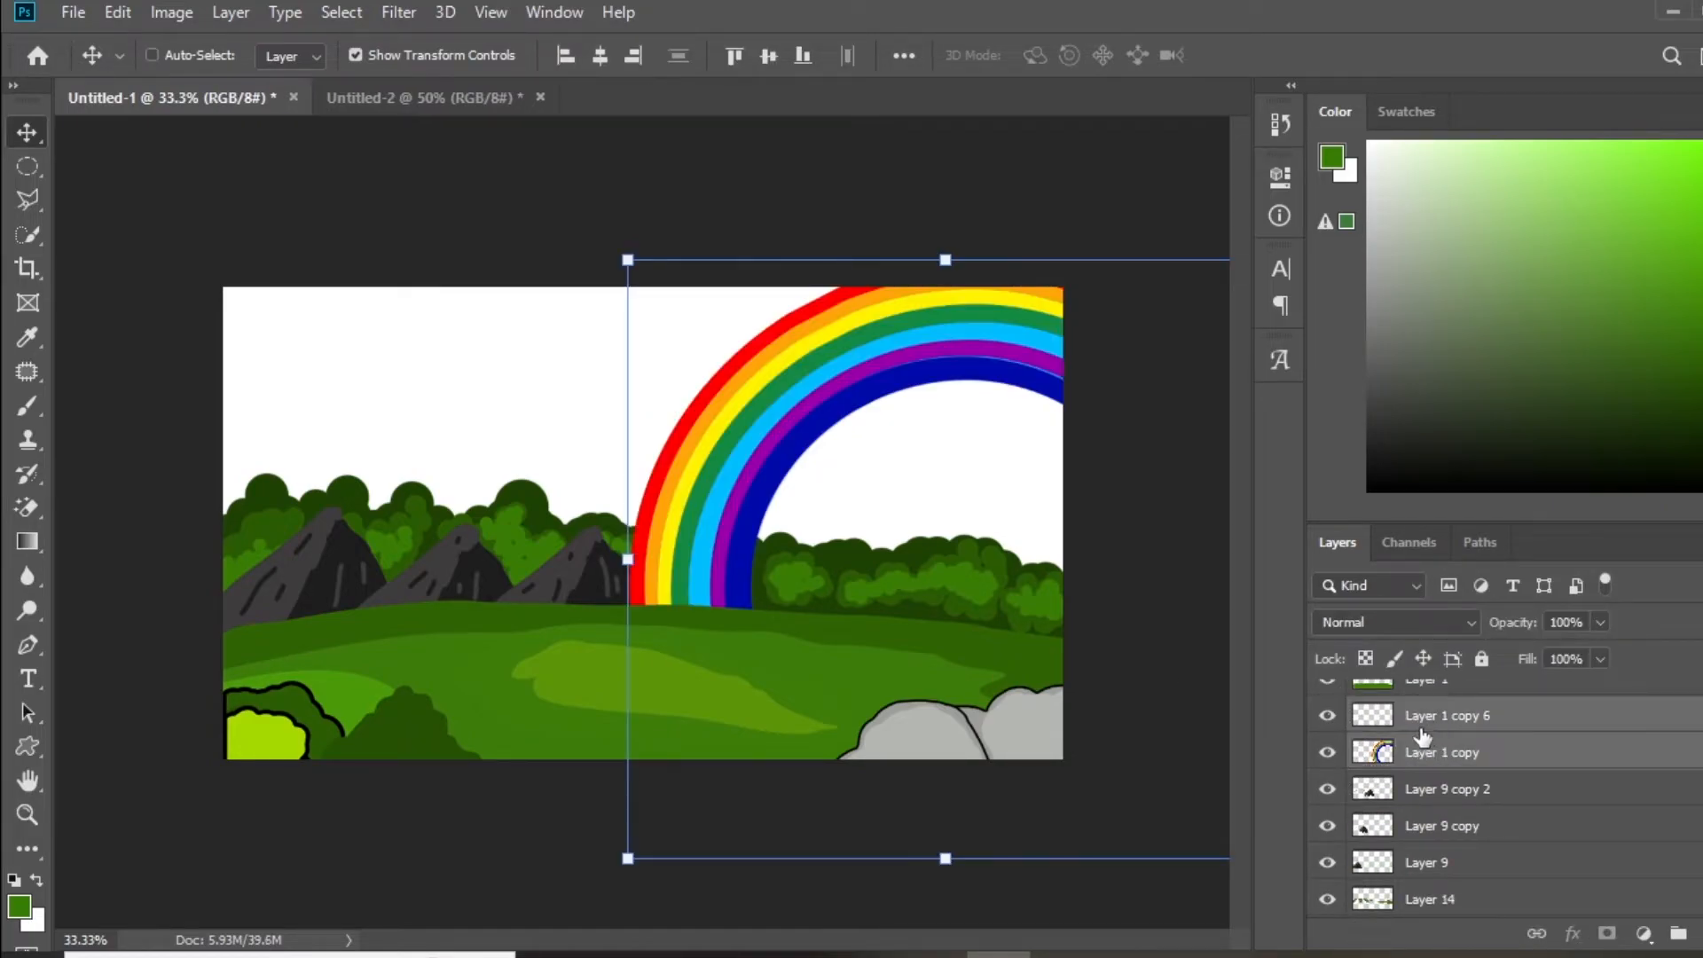
key(ctrl+e)
click(1328, 715)
click(1328, 715)
- Move the merged rainbow layer directly above the Background so it sits behind the treeline
drag(1519, 725, 1539, 859)
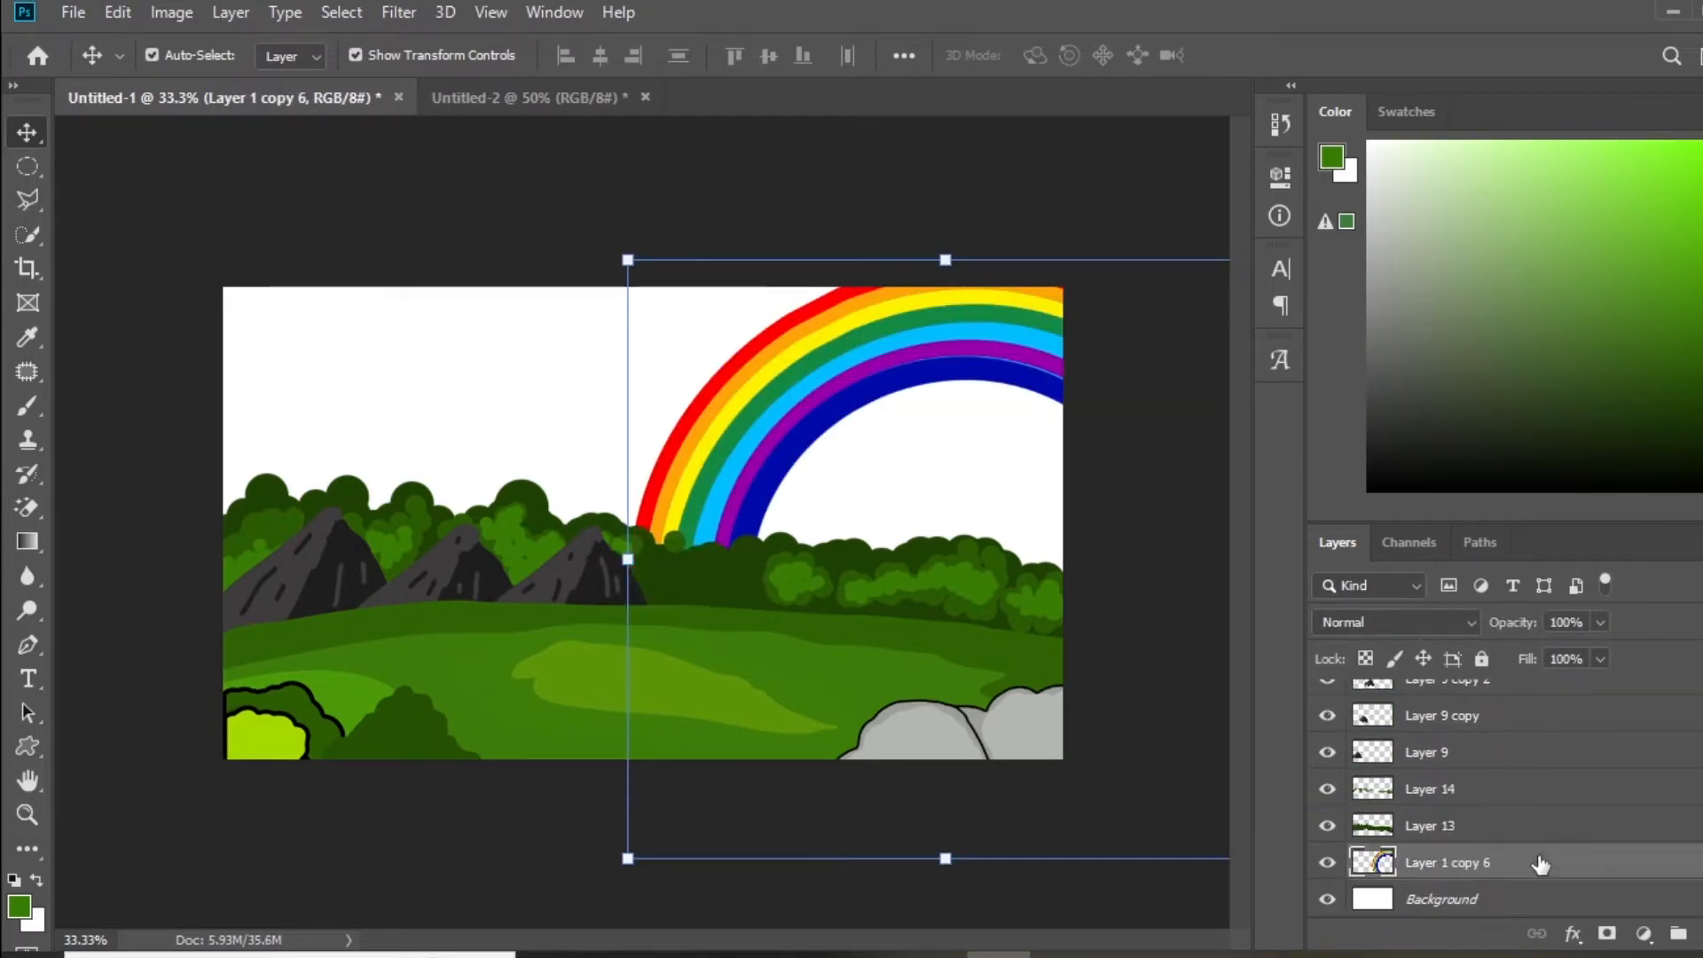
click(1197, 585)
click(729, 587)
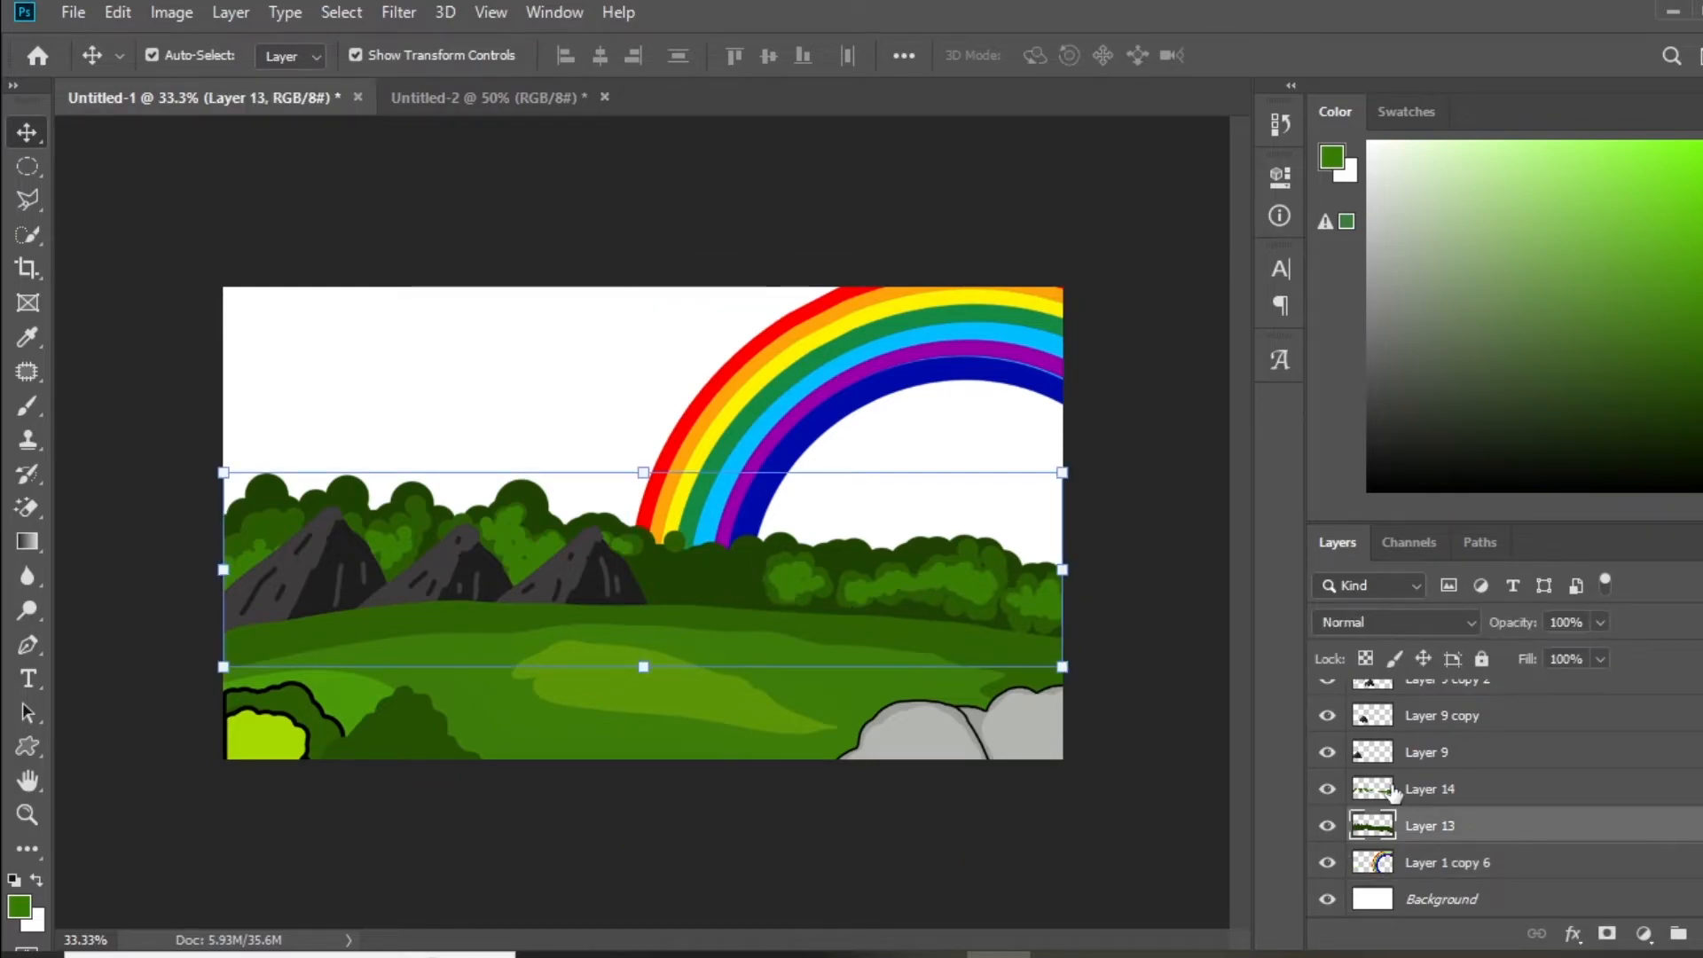
- Paint bright and medium green foliage on Layer 14 over the bare trees at the rainbow's foot
click(1385, 787)
key(b)
drag(680, 573, 703, 583)
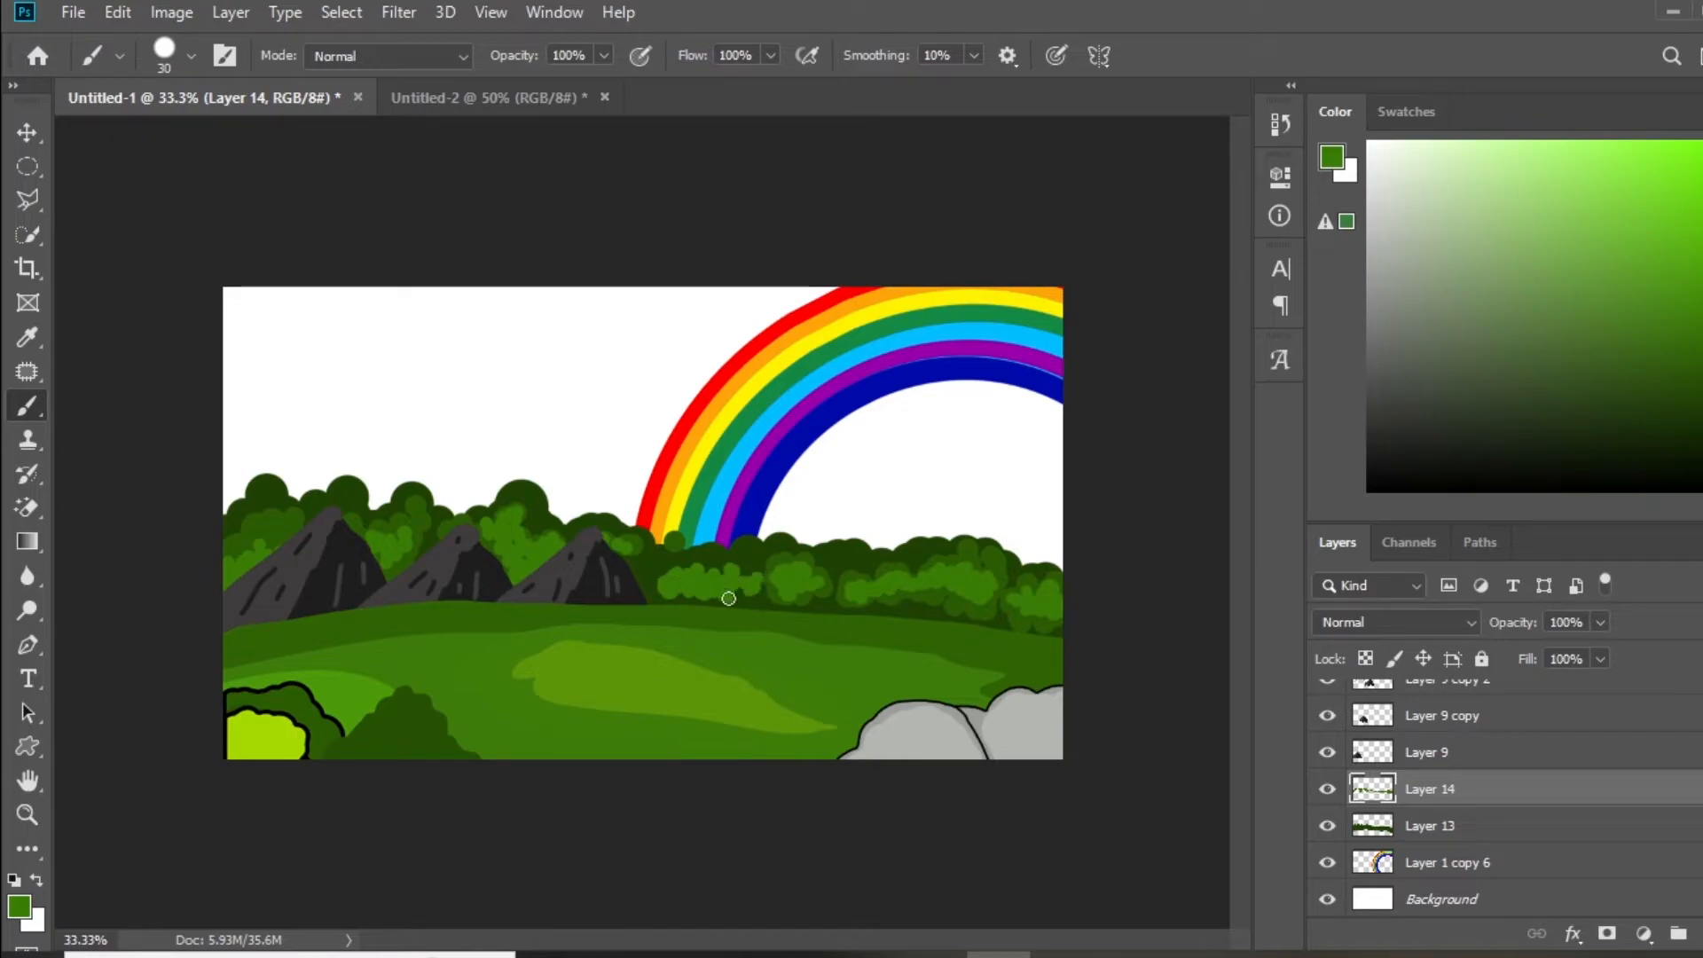
key(i)
key(b)
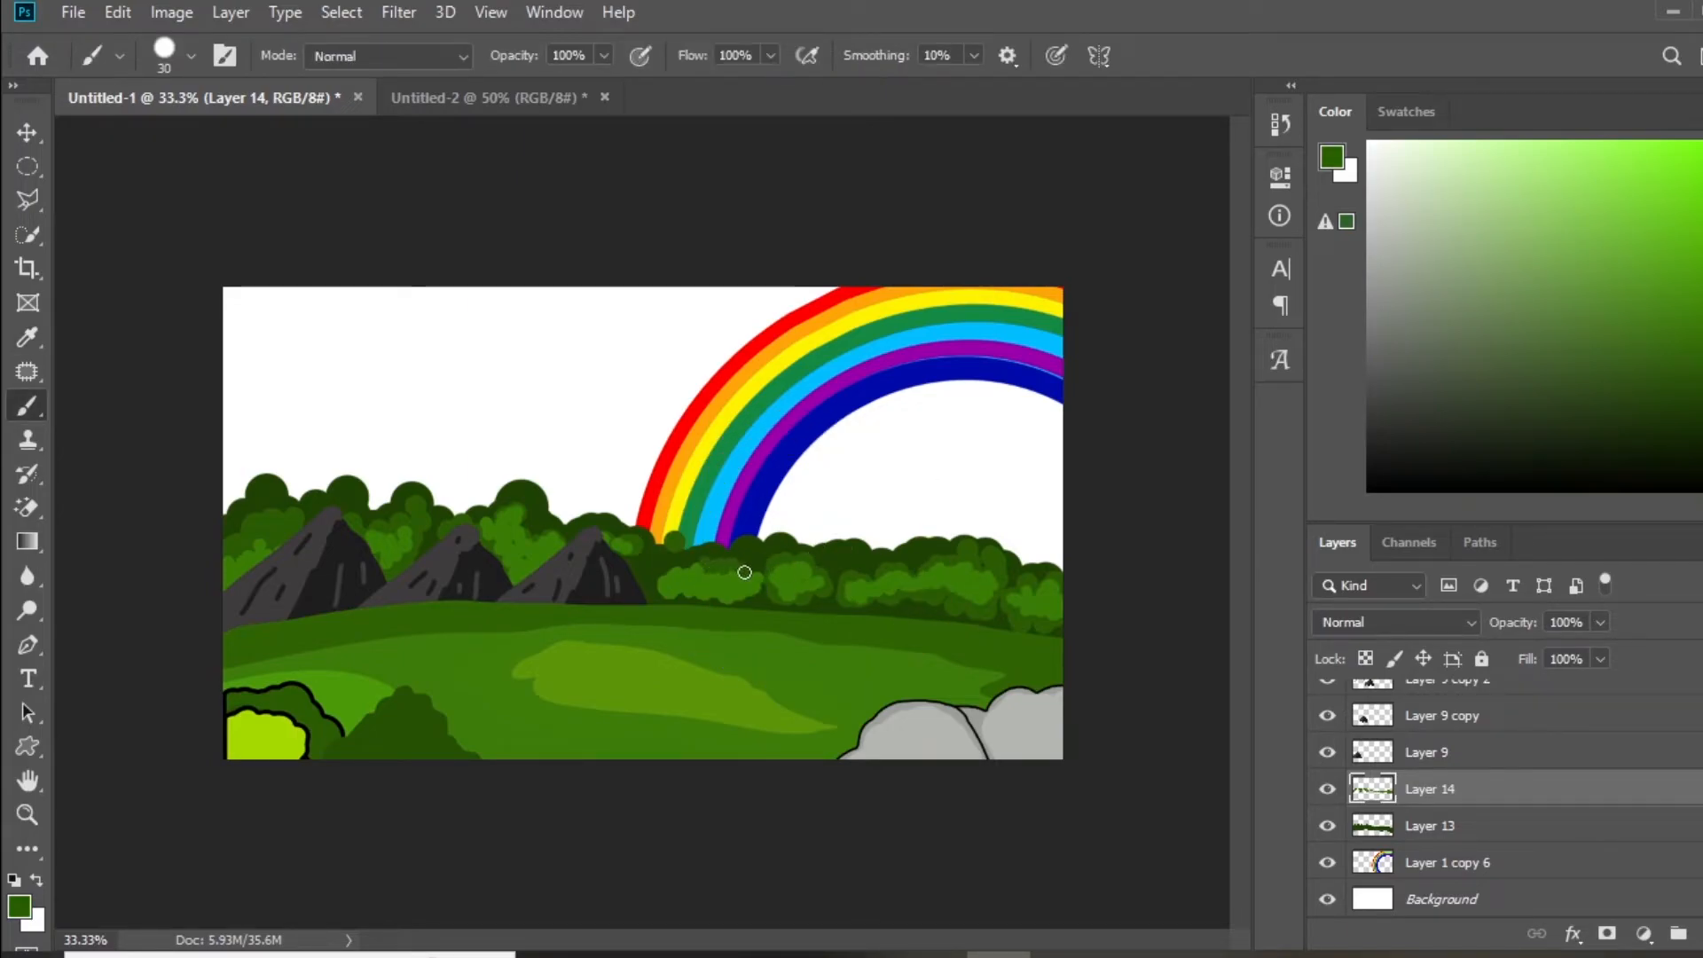
key(v)
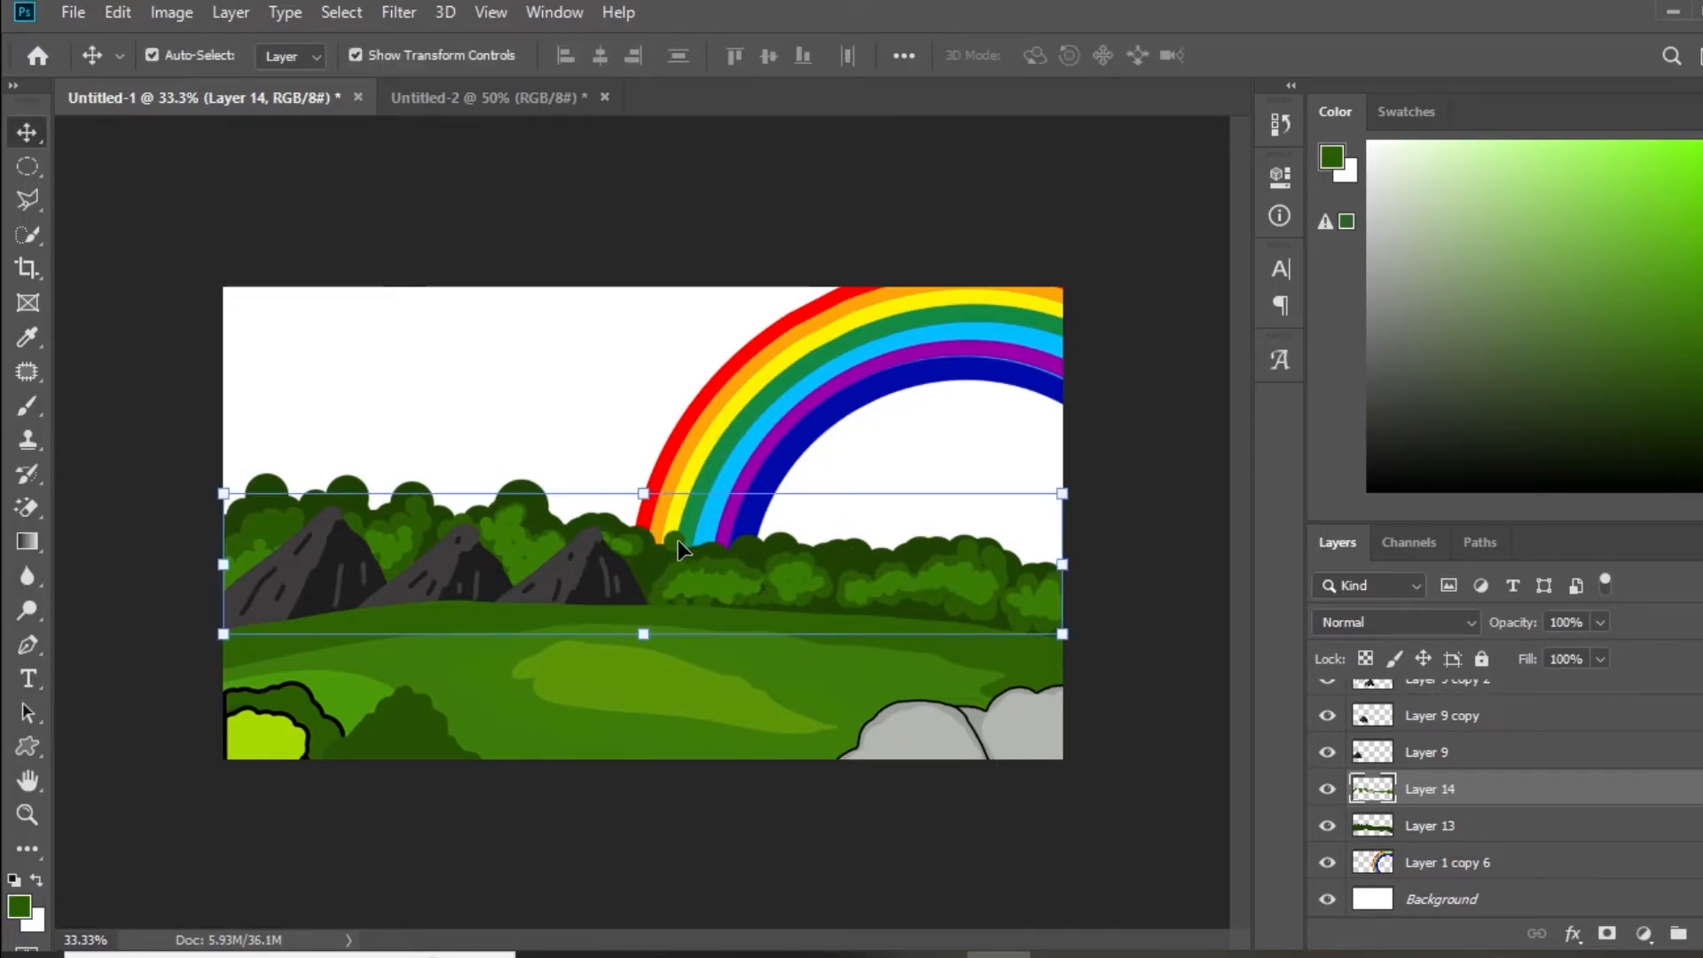
- Sample the treeline's dark green and paint over the uneven treetops at the rainbow's foot on Layer 14
key(ctrl+plus)
key(ctrl+plus)
key(ctrl+plus)
drag(759, 608, 606, 649)
click(547, 606)
key(i)
click(531, 671)
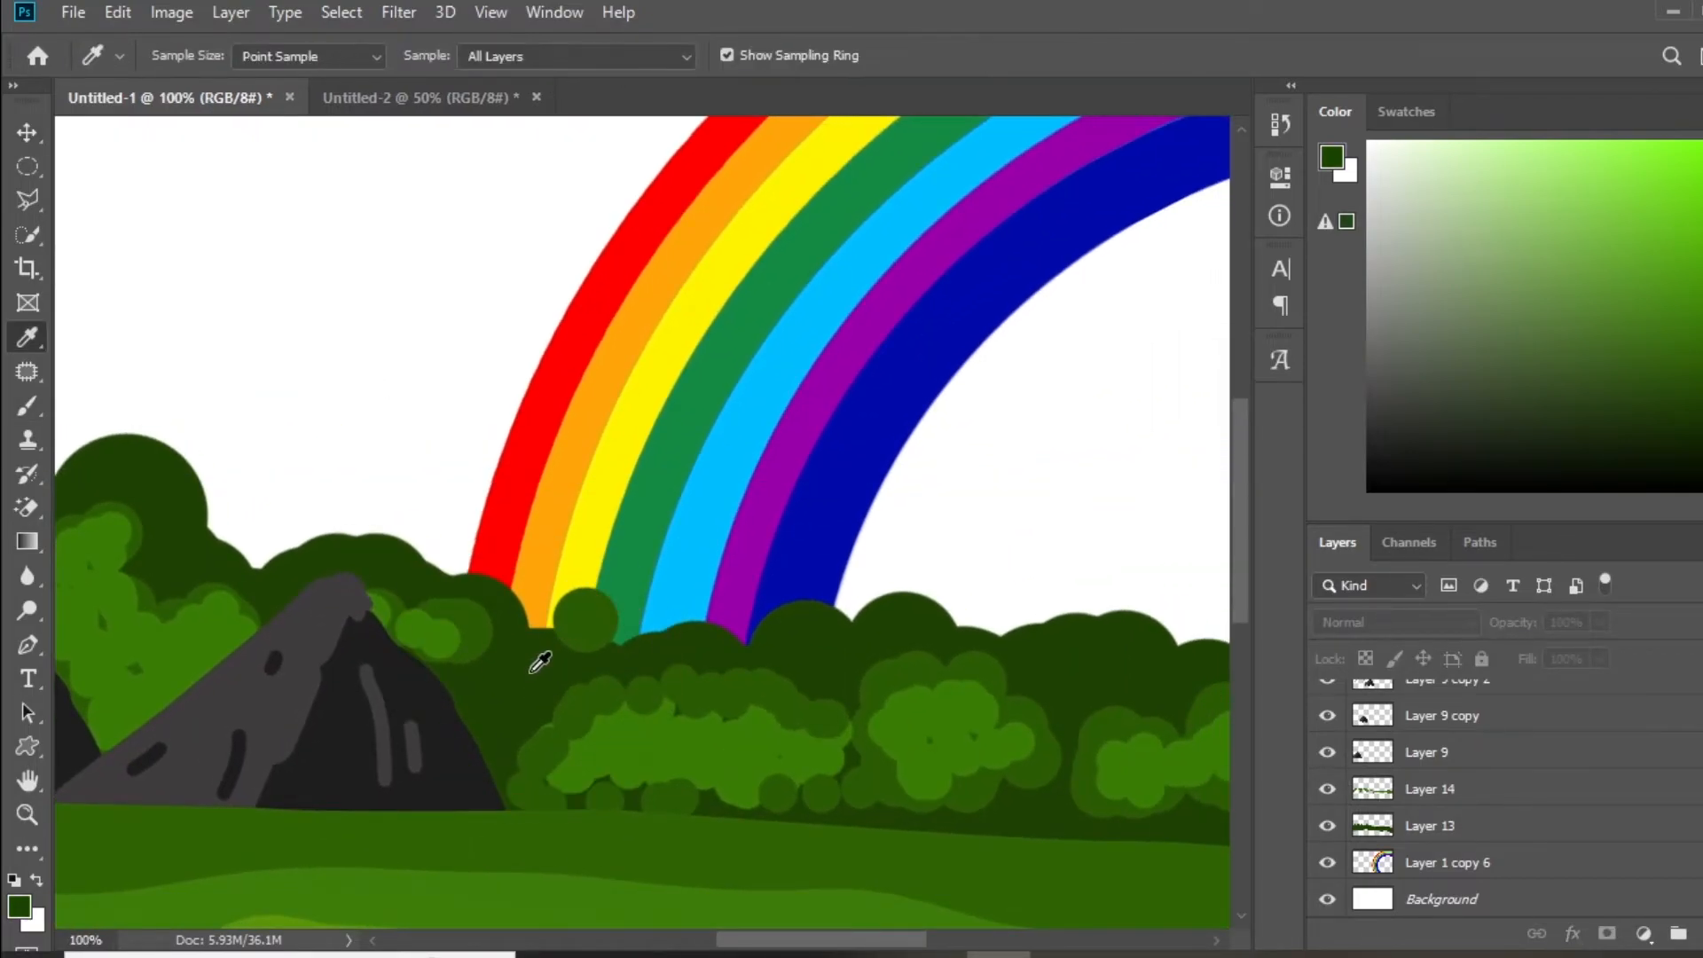
key(b)
click(1430, 825)
key(alt+bracketright)
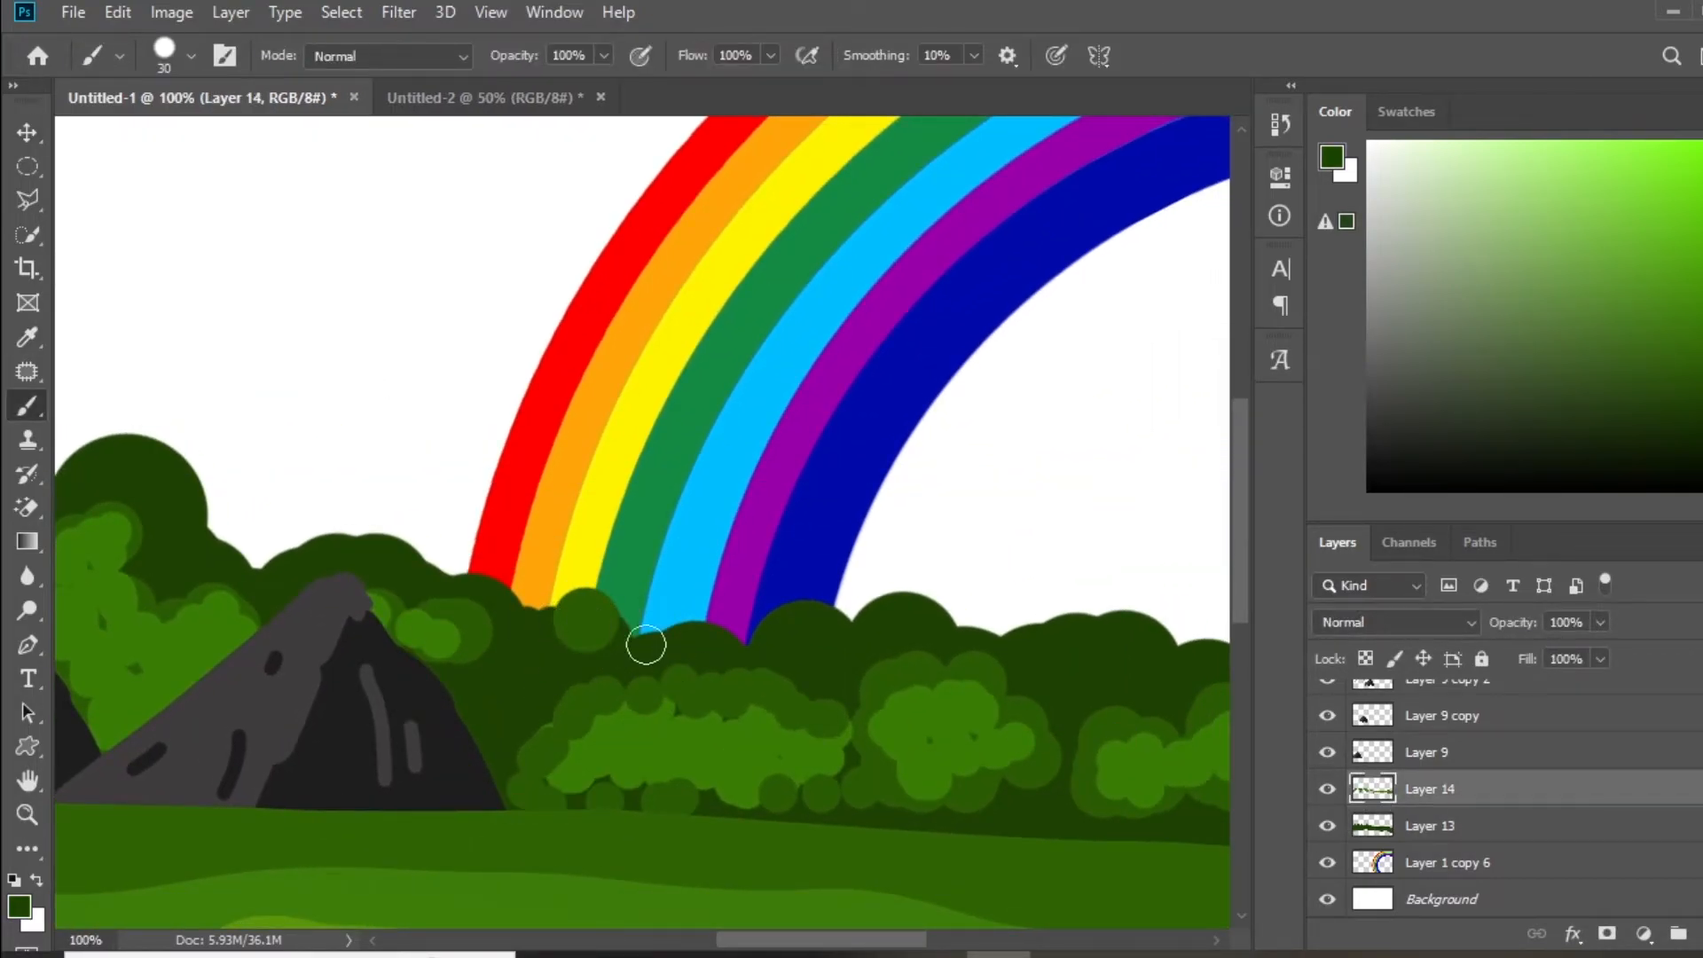
scroll(757, 782, down, 2)
mouse_move(615, 763)
mouse_down()
mouse_move(726, 772)
mouse_move(531, 770)
mouse_up()
mouse_move(862, 778)
mouse_down()
mouse_move(393, 775)
mouse_move(753, 753)
mouse_move(717, 818)
mouse_up()
key(ctrl+minus)
key(ctrl+minus)
drag(721, 701, 603, 727)
drag(483, 685, 557, 692)
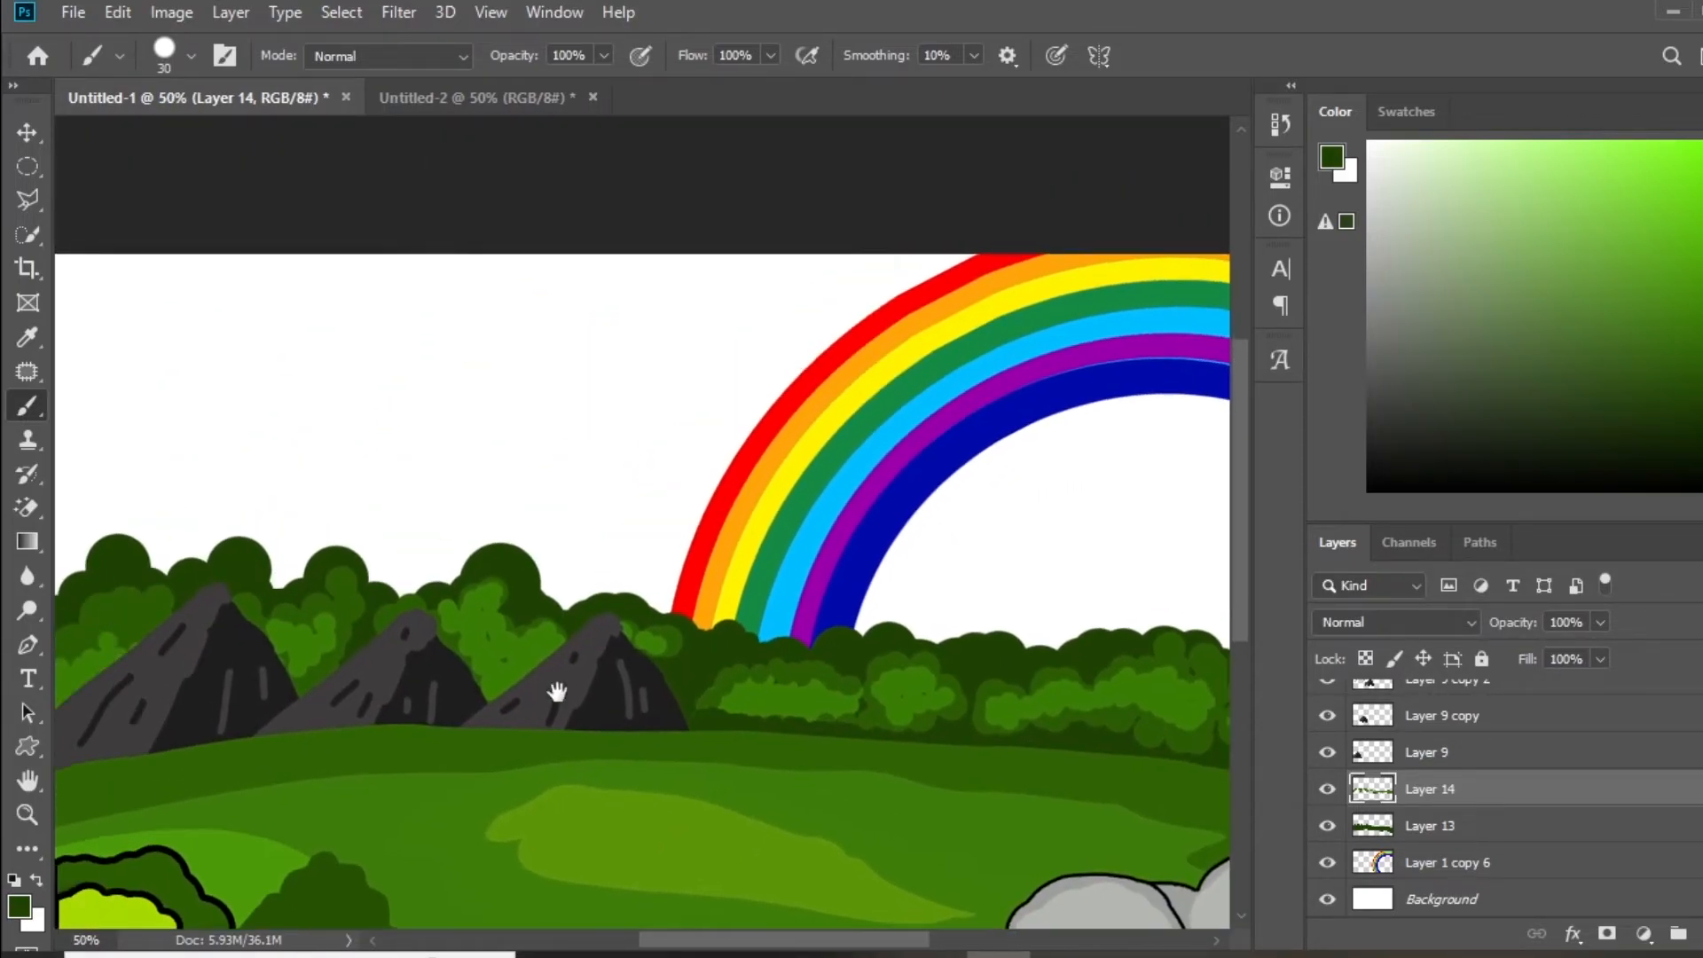
- Choose the Pen tool and add a new layer at the top of the layer stack
key(ctrl+minus)
key(ctrl+minus)
key(v)
click(198, 354)
key(ctrl+plus)
key(ctrl+plus)
drag(537, 576, 832, 669)
click(27, 645)
key(ctrl+plus)
drag(692, 710, 700, 742)
key(ctrl+minus)
drag(1127, 684, 970, 733)
scroll(1462, 768, up, 10)
click(1437, 707)
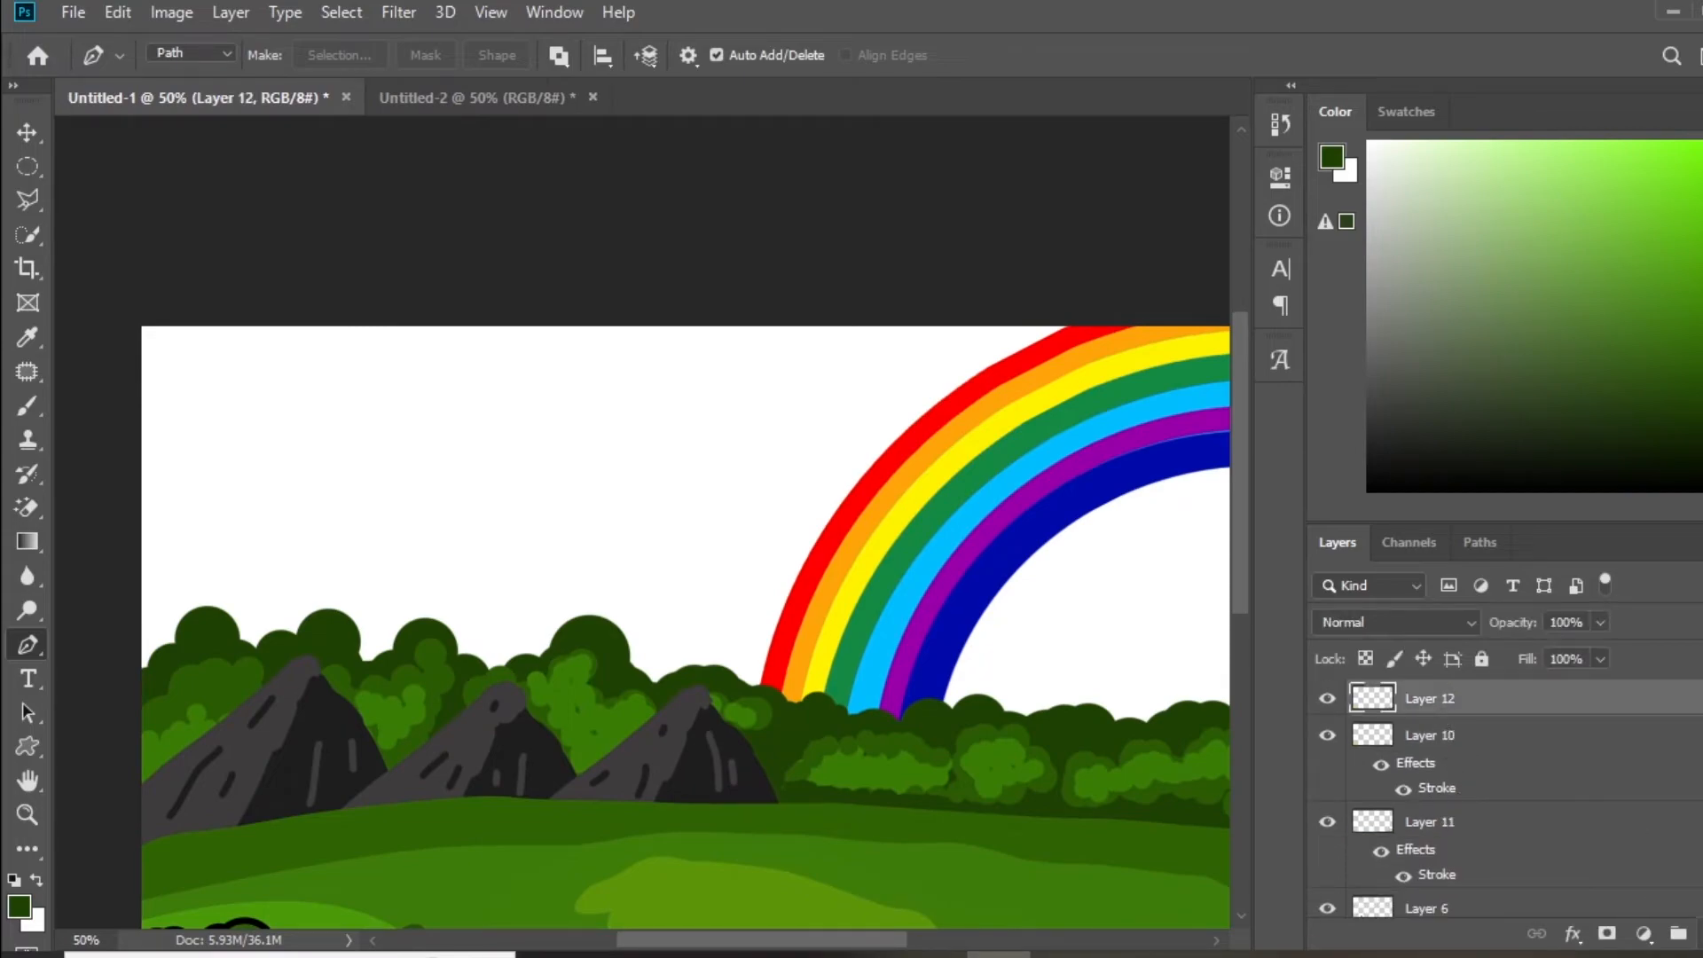
key(ctrl+shift+alt+n)
- Draw a closed path on Layer 15 with a wavy top edge forming three rounded hills across the canvas and a base below the treetops
click(115, 724)
drag(329, 533, 466, 557)
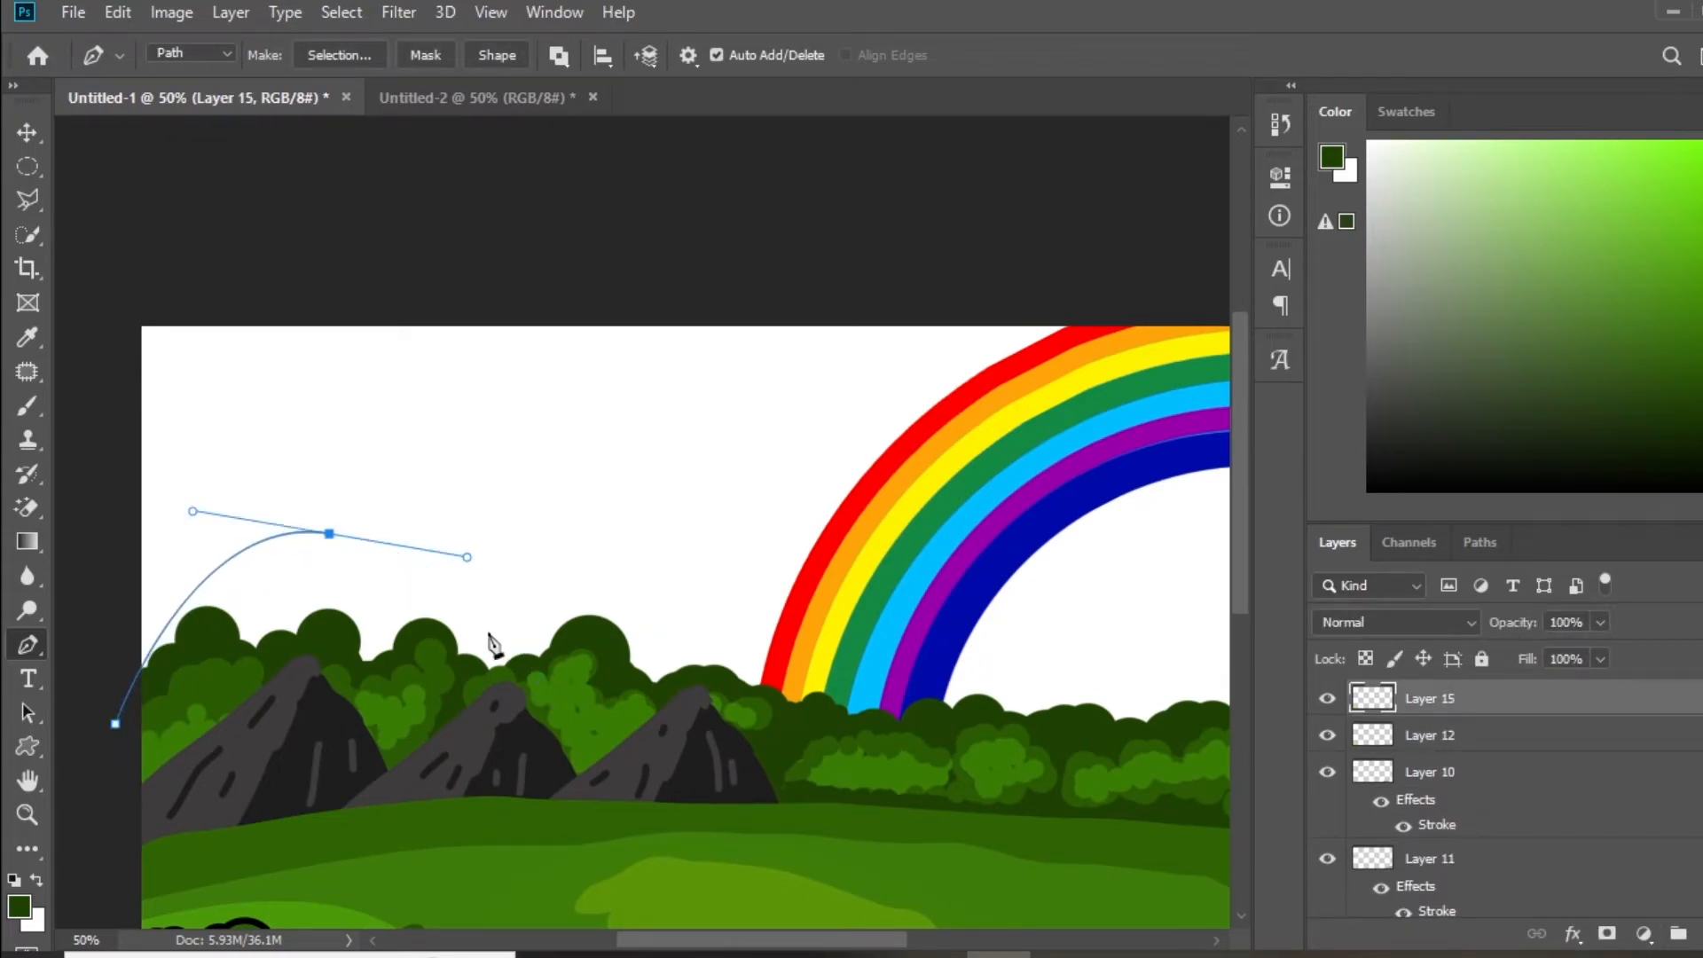
drag(890, 580, 958, 591)
drag(960, 694, 666, 740)
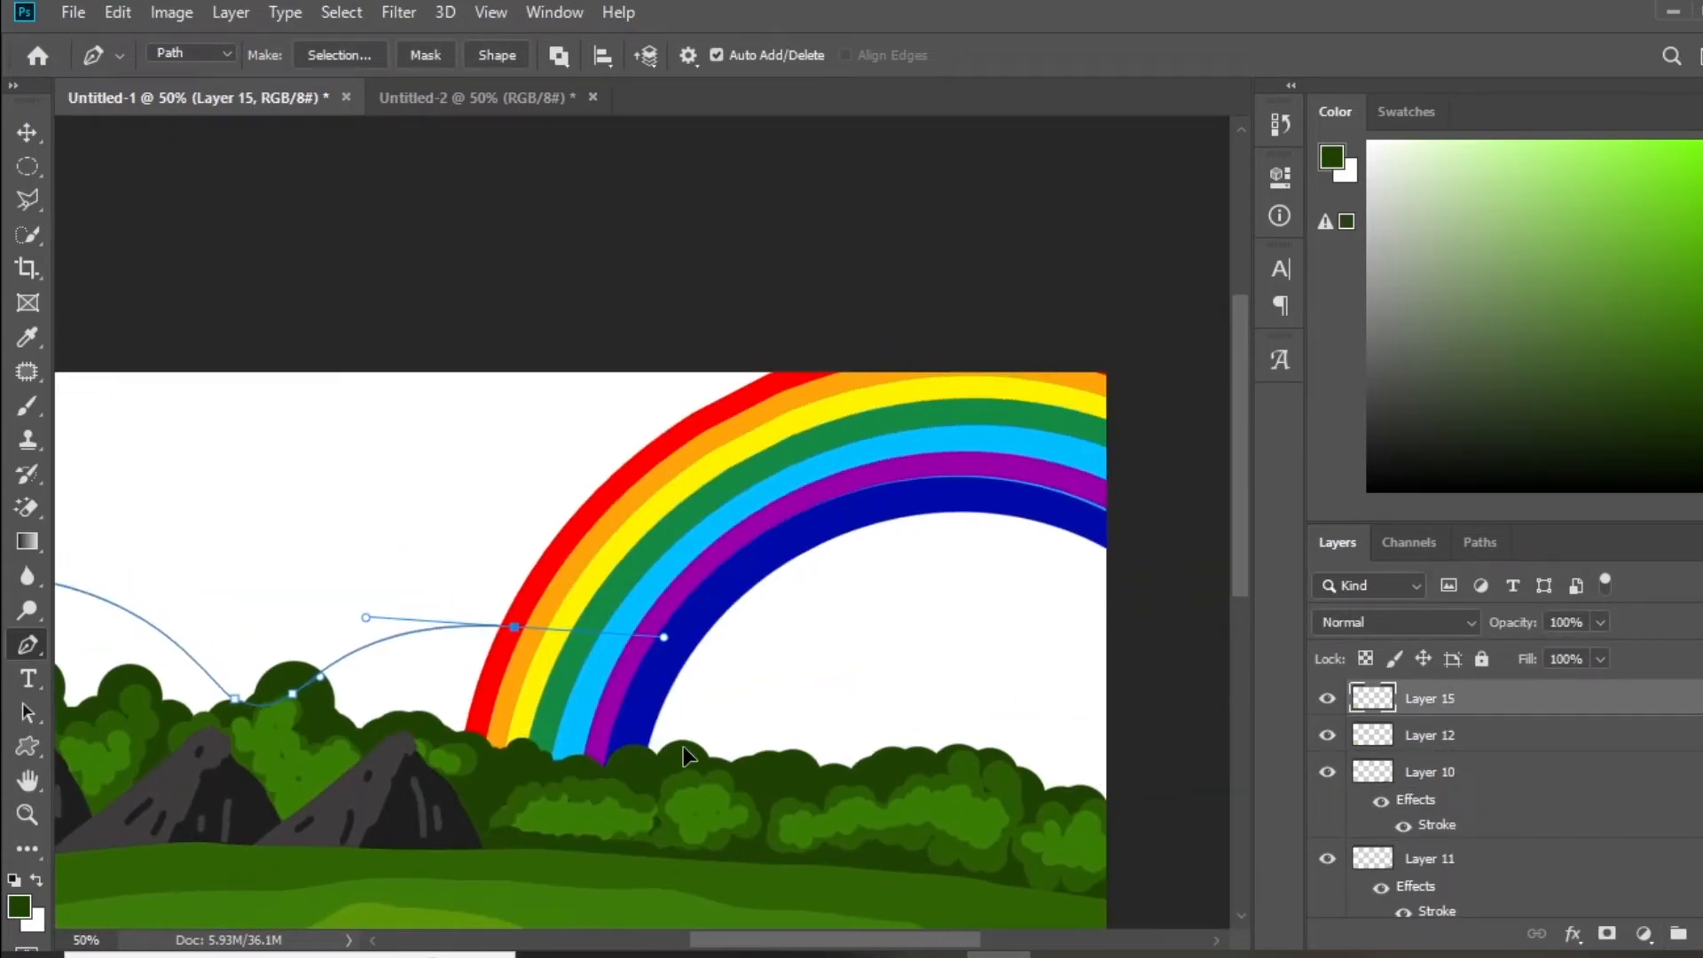
key(ctrl+z)
drag(713, 786, 713, 786)
drag(825, 715, 861, 687)
drag(1000, 541, 1132, 498)
click(1156, 798)
drag(848, 859, 830, 784)
drag(1149, 791, 1095, 792)
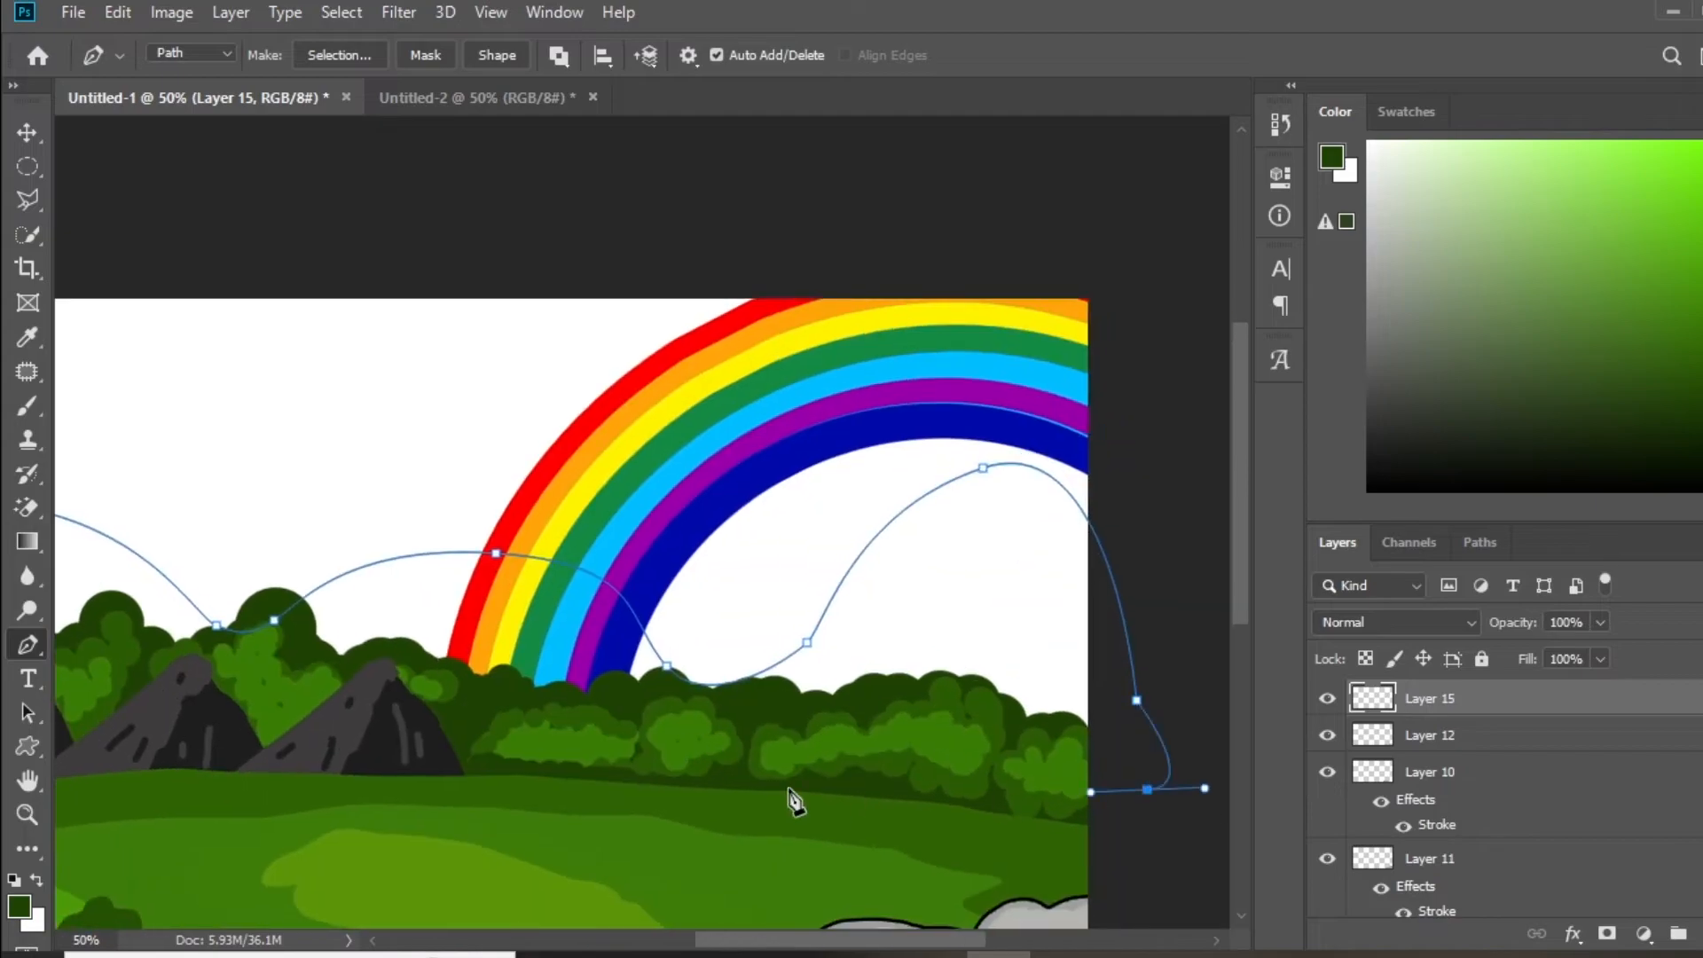
drag(780, 802, 1228, 802)
drag(860, 745, 654, 738)
click(376, 737)
click(248, 696)
- Convert the hill path to a selection, fill it with dark reddish brown and deselect
key(ctrl+Return)
click(20, 907)
click(1027, 811)
drag(991, 705, 992, 716)
click(1288, 486)
key(alt+BackSpace)
key(ctrl+d)
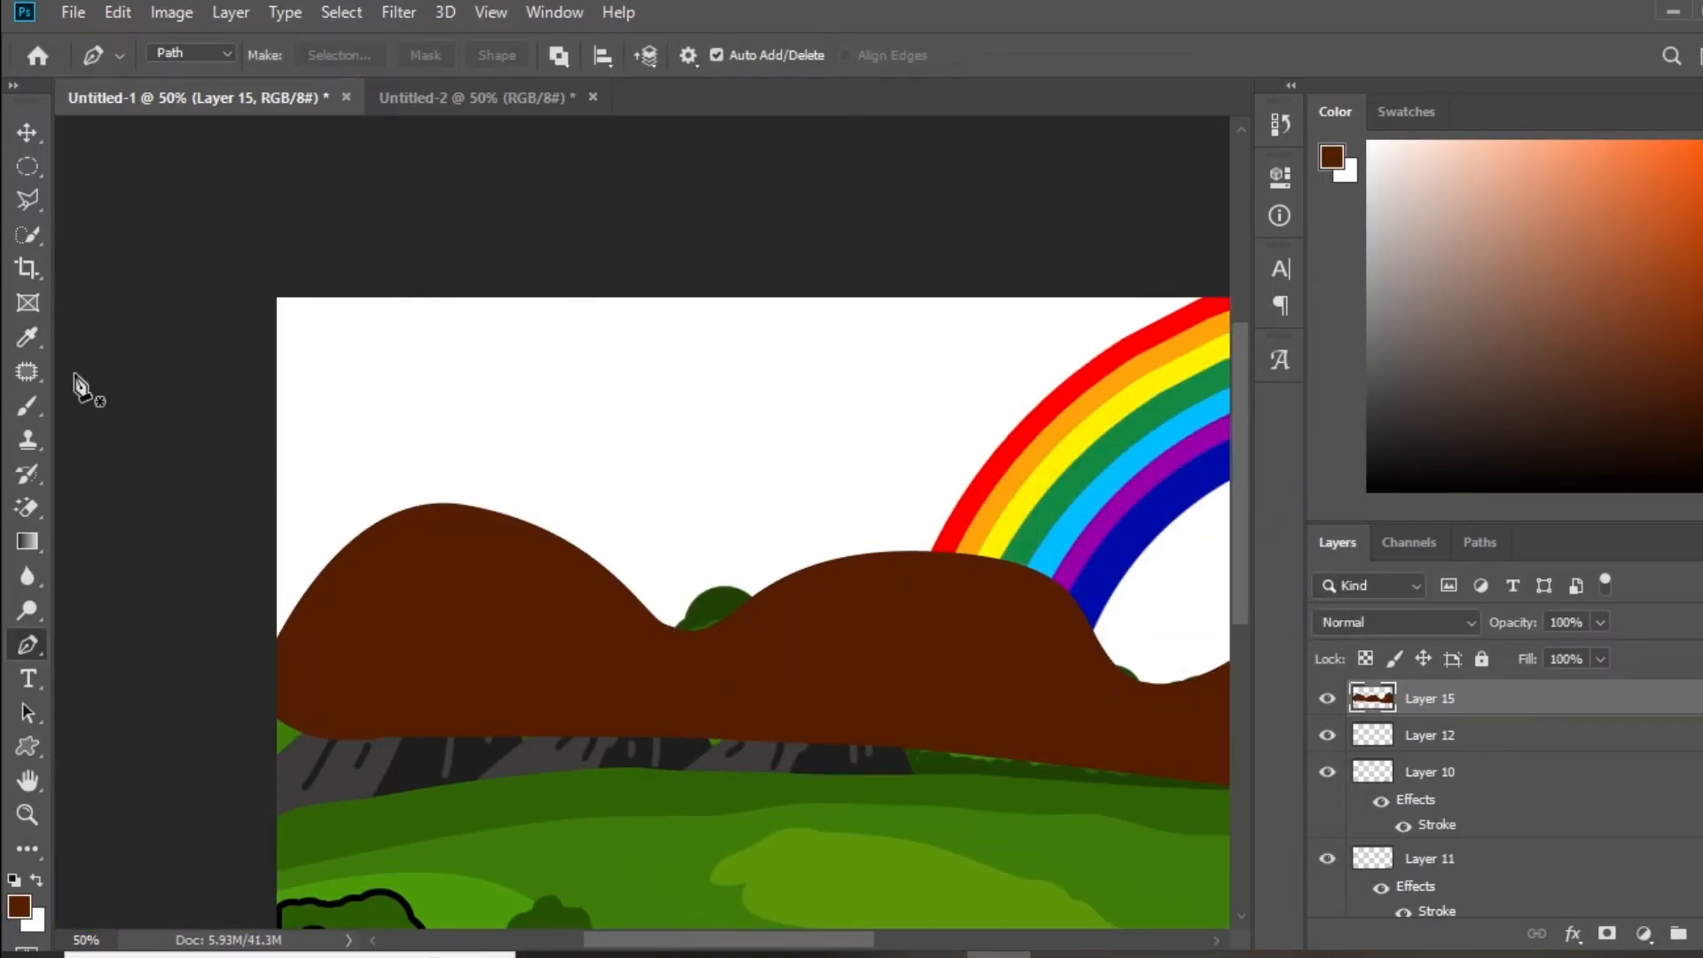
- Move the brown hills on Layer 15 down the stack to below Layer 4
key(v)
key(ctrl+plus)
drag(463, 617, 472, 607)
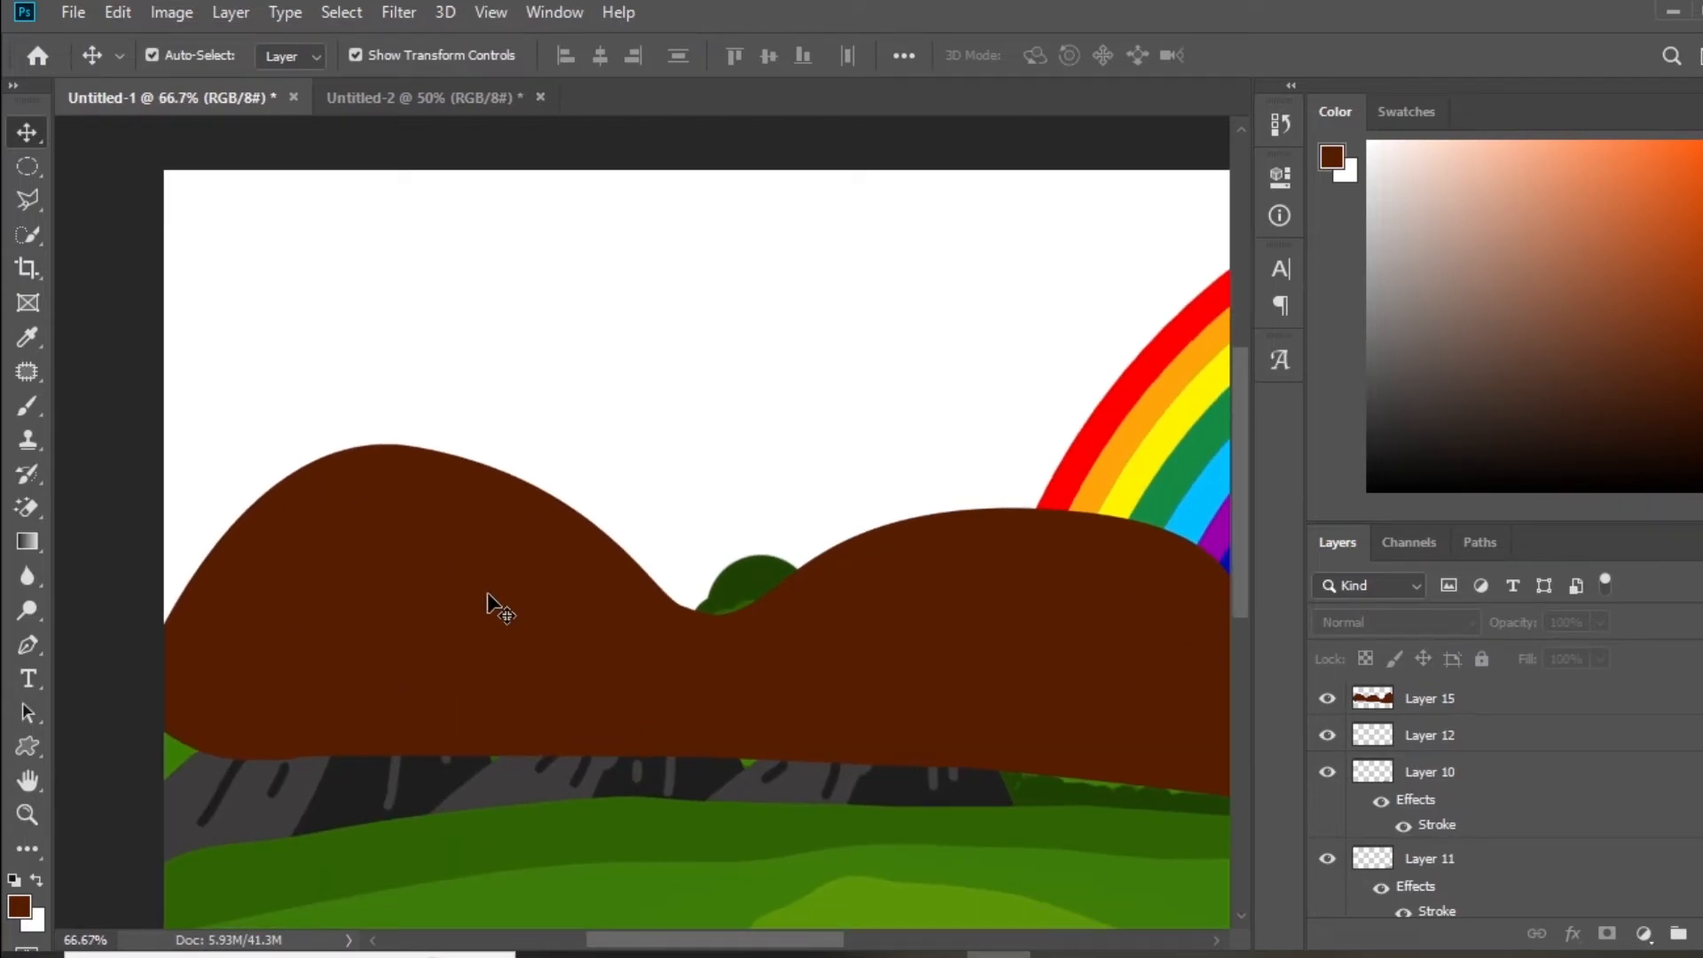
drag(318, 590, 568, 568)
click(1518, 703)
key(ctrl+bracketleft)
key(ctrl+bracketleft)
key(ctrl+bracketleft)
key(ctrl+bracketleft)
key(ctrl+bracketleft)
drag(284, 572, 224, 487)
- Draw a small crescent on the middle hill with the Pen tool and fill it with golden brown
key(p)
drag(908, 580, 639, 602)
click(803, 516)
drag(904, 497, 950, 470)
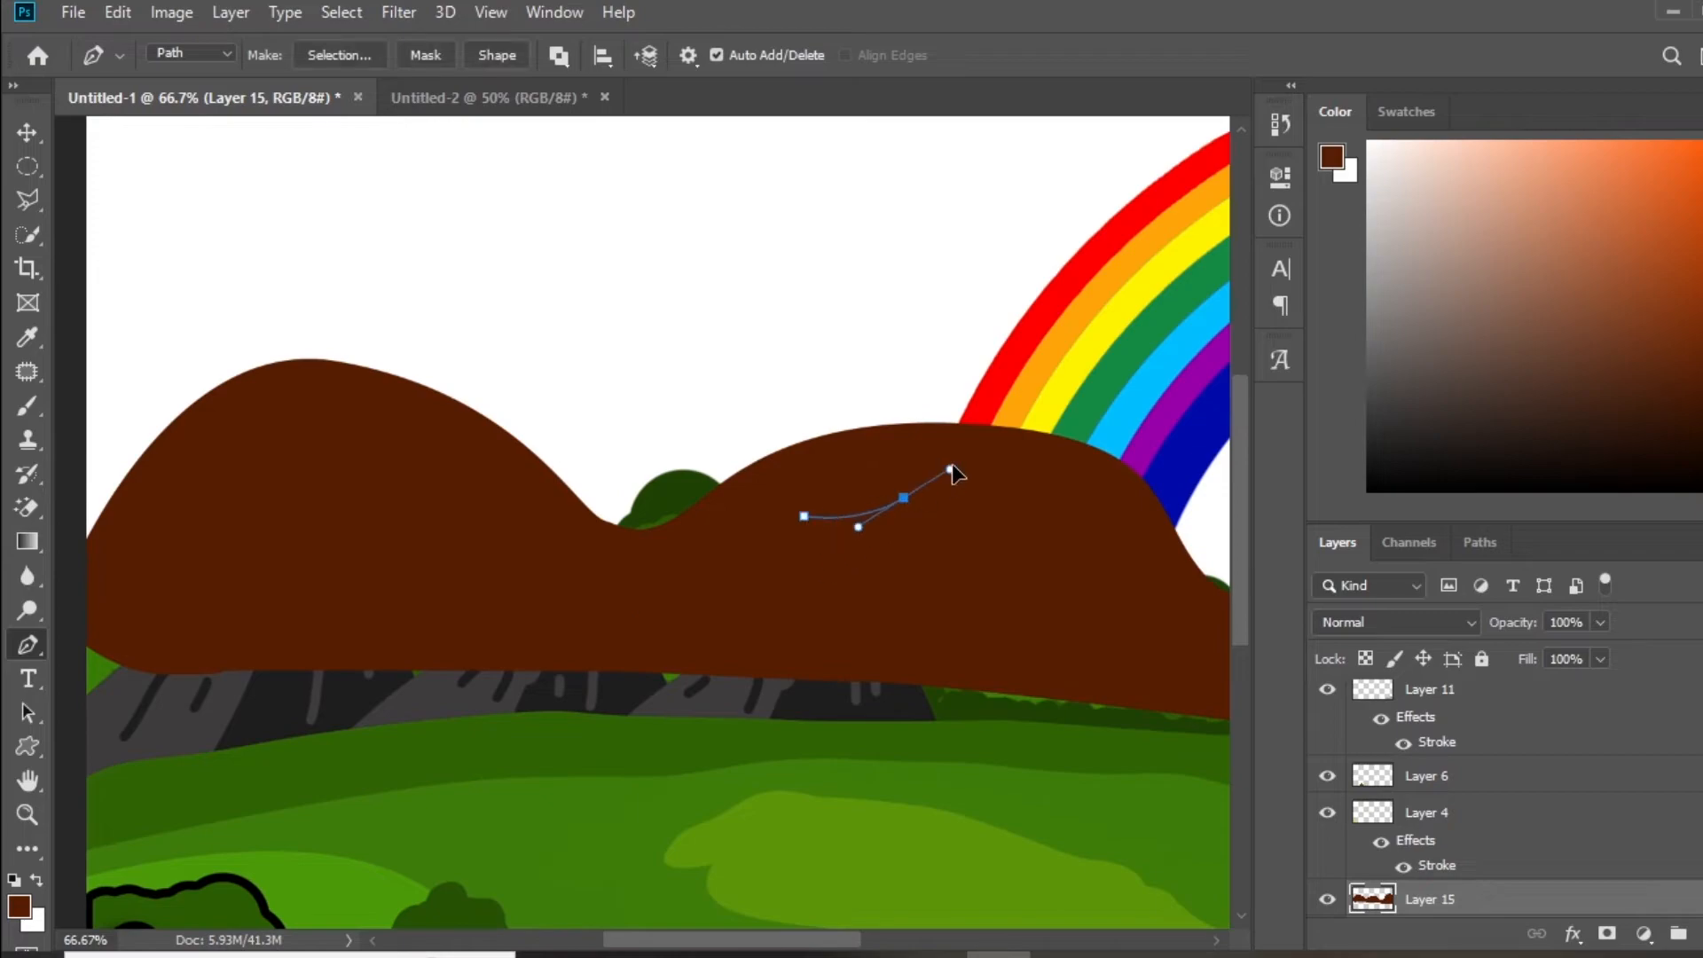
key(ctrl+Return)
click(18, 904)
drag(1025, 779, 1026, 792)
click(991, 578)
click(1302, 488)
key(alt+BackSpace)
key(ctrl+d)
- Paint an orange-brown (#994c08) highlight on the hill under the rainbow on Layer 15 with the Brush
drag(983, 578, 290, 608)
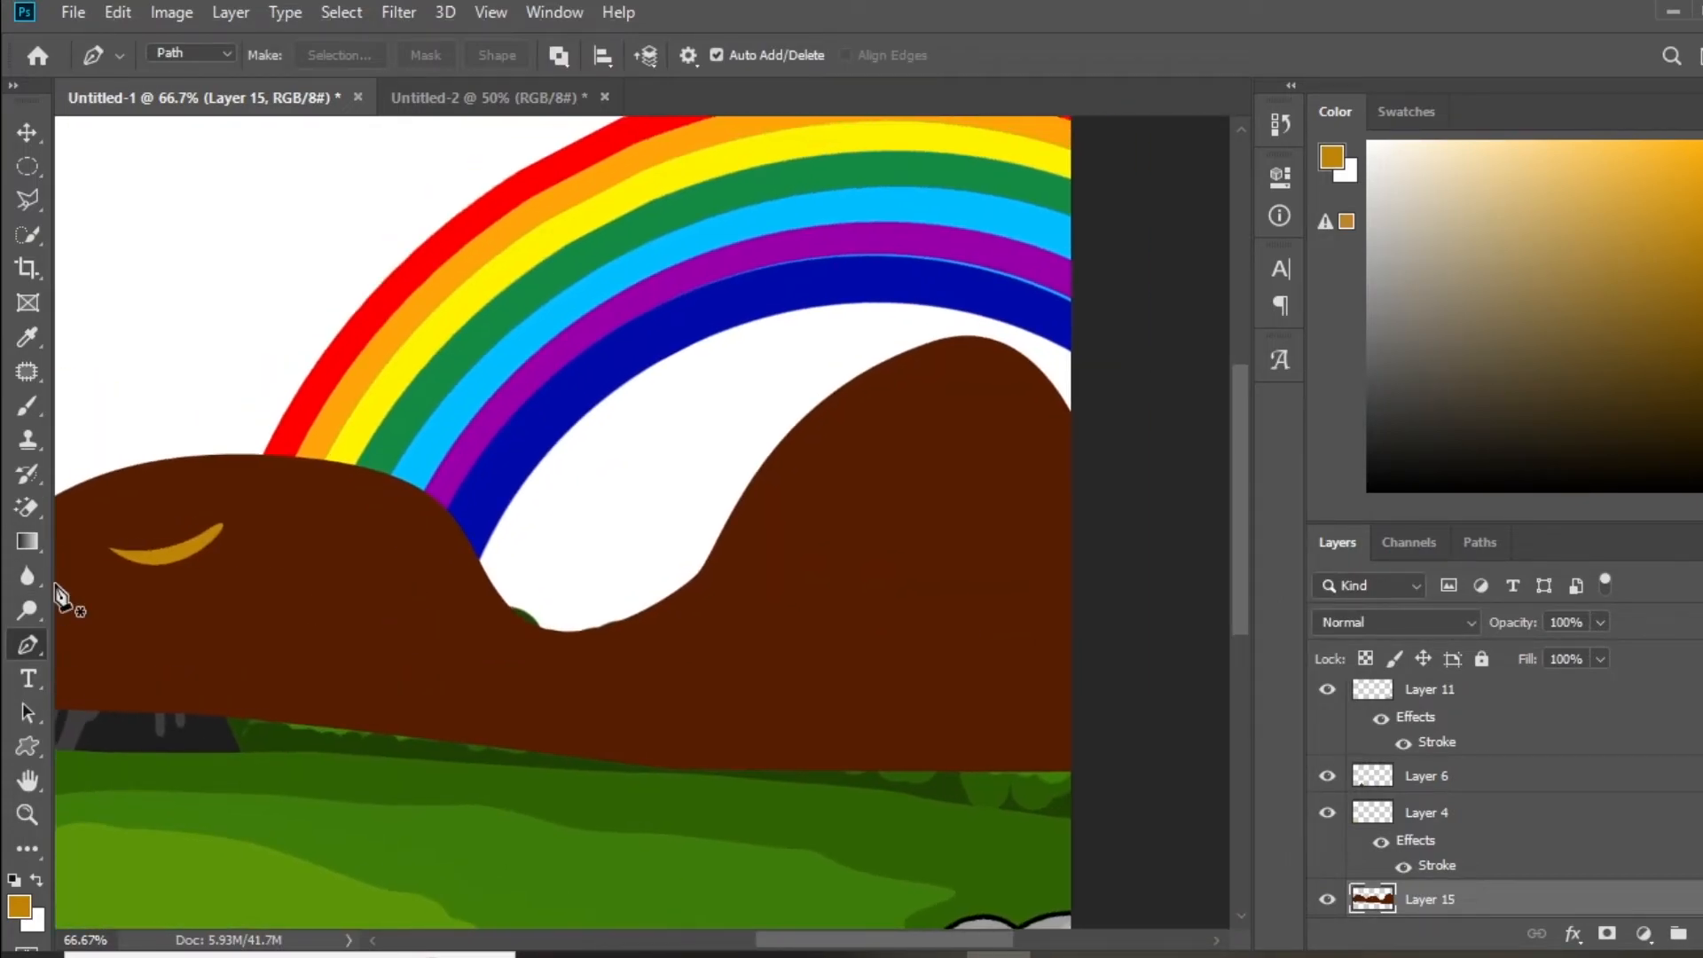
key(b)
mouse_move(910, 482)
mouse_down()
mouse_move(1061, 471)
mouse_move(809, 563)
mouse_up()
key(ctrl+z)
click(19, 905)
drag(1026, 781, 1027, 804)
drag(956, 652, 973, 639)
click(1260, 483)
drag(821, 555, 865, 536)
drag(950, 488, 760, 597)
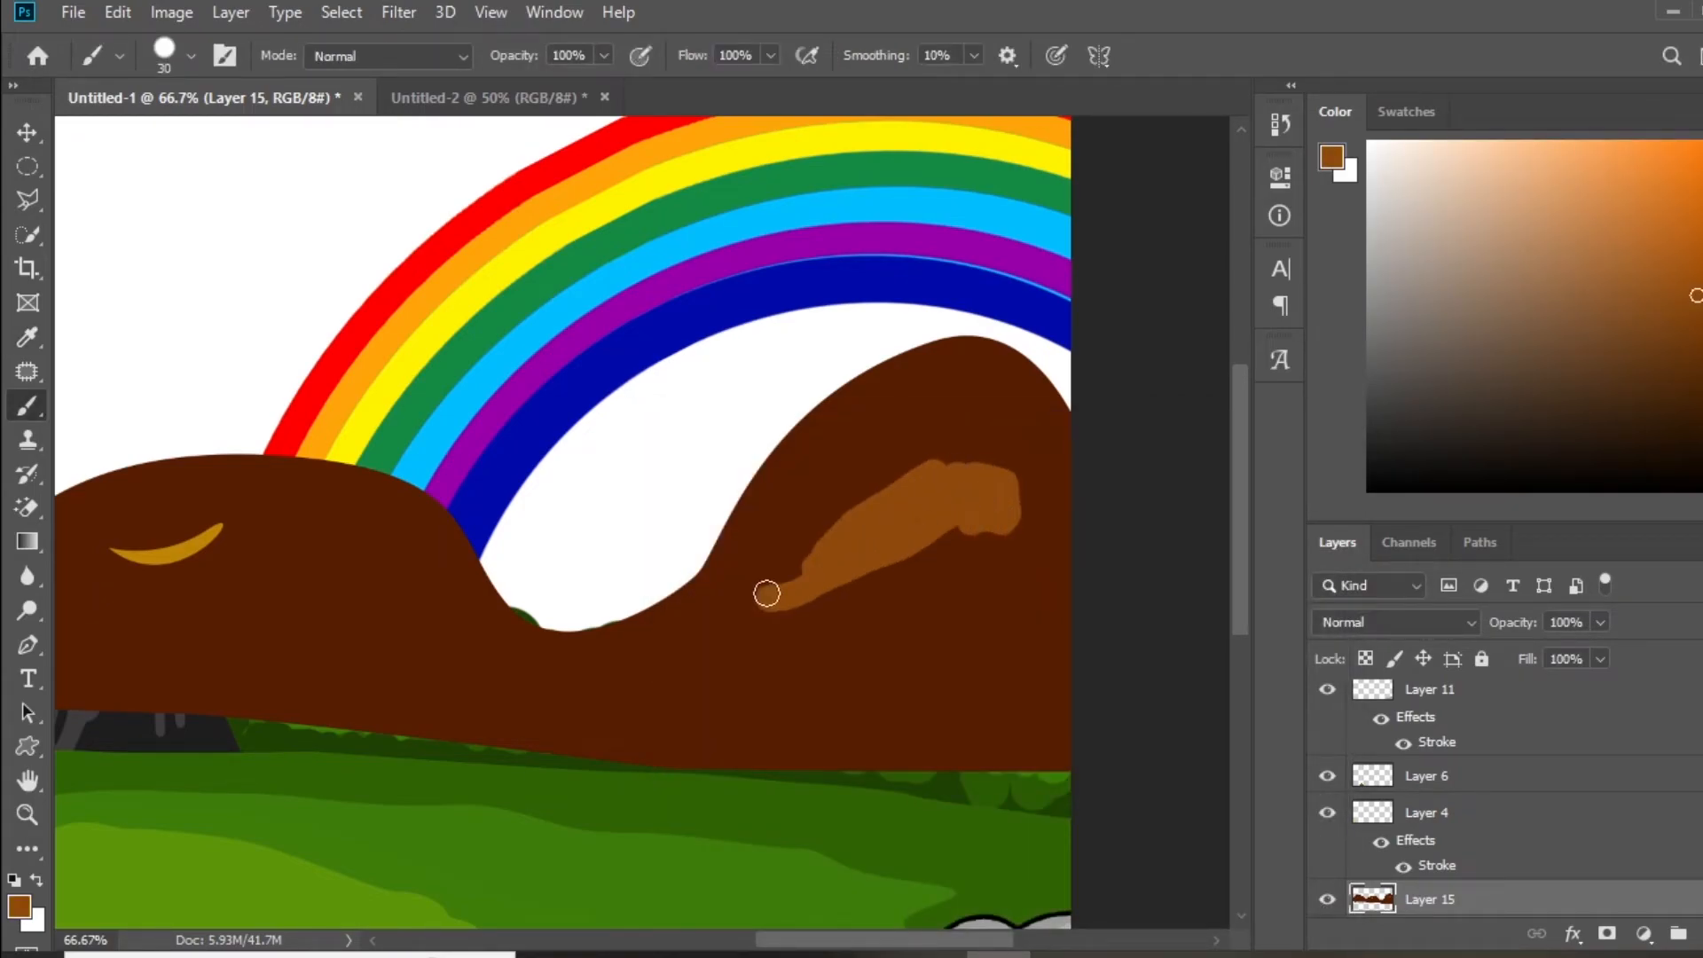
mouse_move(935, 540)
mouse_down()
mouse_move(904, 502)
mouse_move(927, 474)
mouse_up()
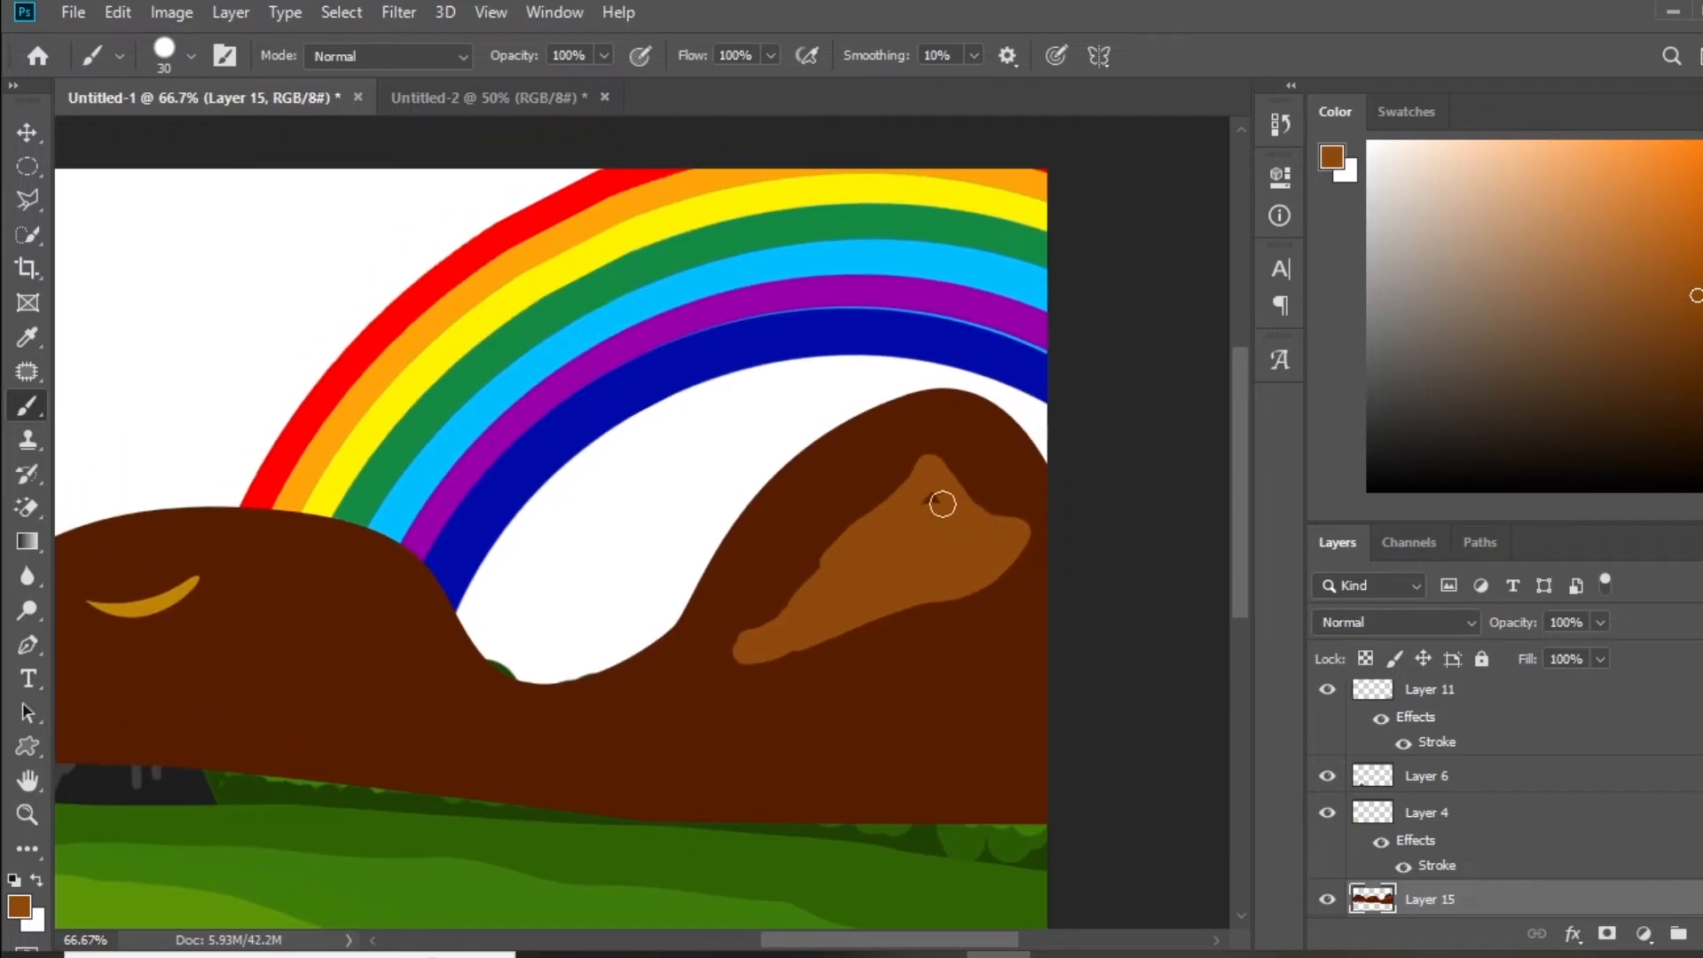
mouse_move(919, 578)
mouse_down()
mouse_move(928, 494)
mouse_move(814, 539)
mouse_up()
mouse_move(821, 543)
mouse_down()
mouse_move(951, 487)
mouse_move(874, 519)
mouse_up()
mouse_move(1003, 479)
mouse_down()
mouse_move(1004, 541)
mouse_move(1053, 524)
mouse_up()
- Paint matching orange-brown highlights on the middle hill and the hill at the canvas's far left
key(ctrl+minus)
key(ctrl+minus)
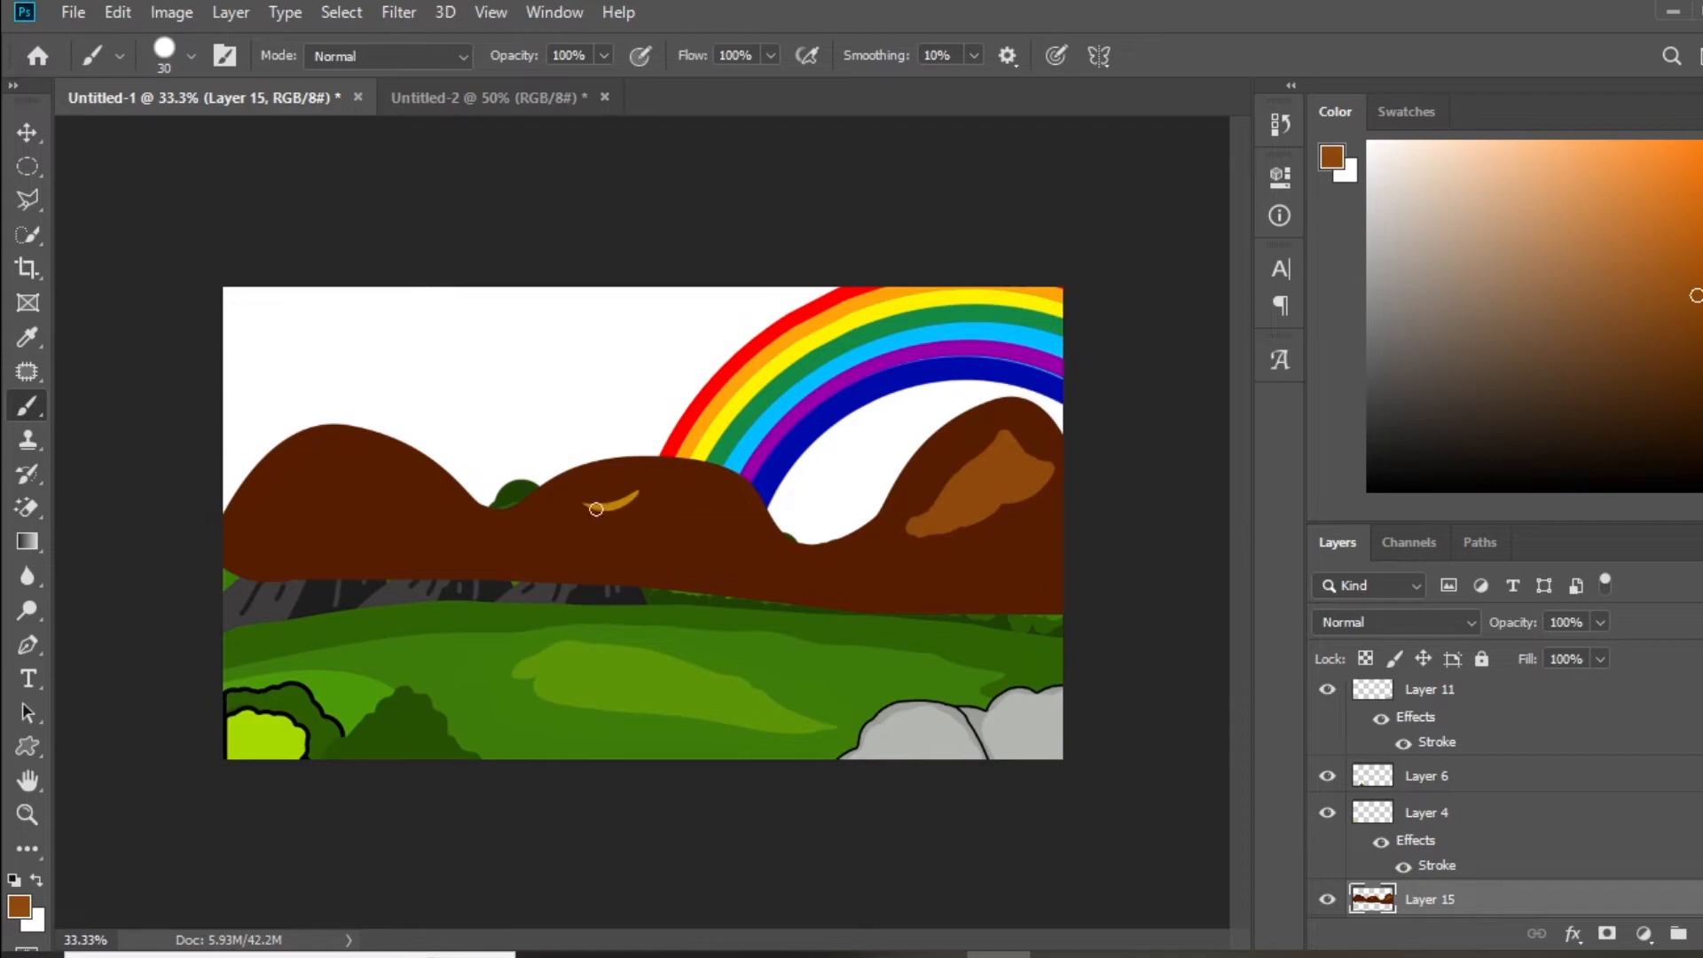
drag(643, 488, 731, 526)
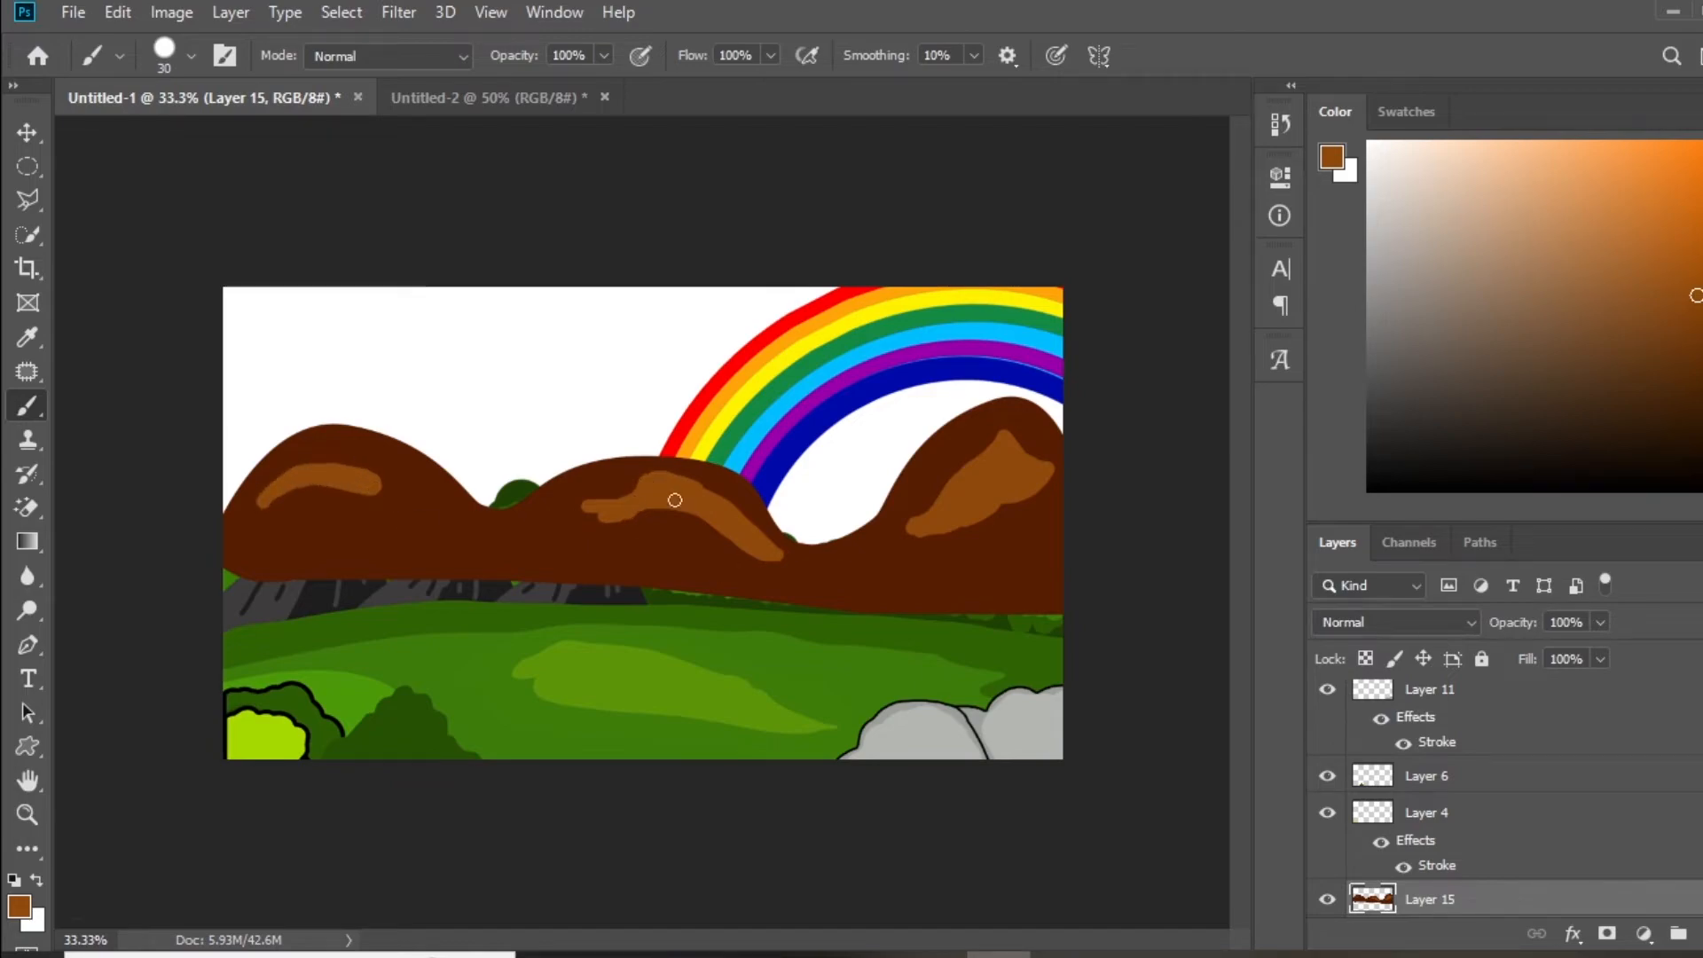
- Load the hills' outline as a selection and add a highlight and muted-brown shading along the crests and dips with a 50 px brush
click(18, 906)
click(984, 630)
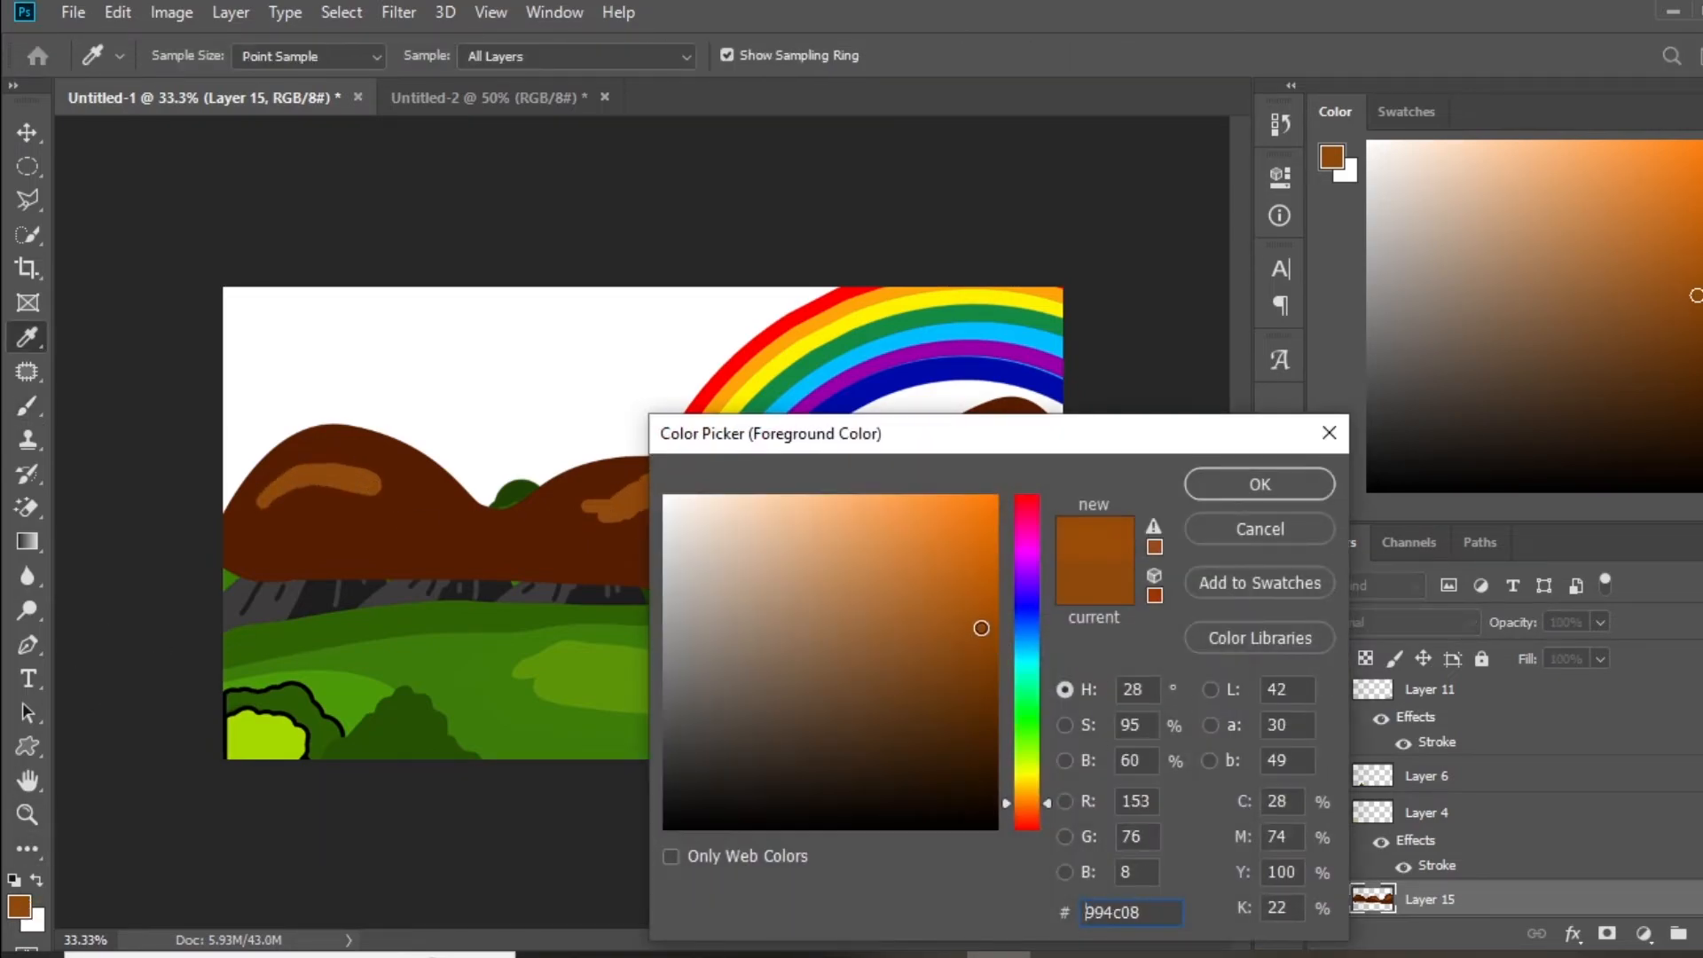
click(1258, 482)
ctrl+click(1372, 898)
key(bracketright)
key(bracketright)
mouse_move(943, 428)
mouse_down()
mouse_move(869, 528)
mouse_move(805, 562)
mouse_move(856, 601)
mouse_up()
click(19, 906)
click(954, 718)
click(1259, 484)
mouse_move(969, 404)
mouse_down()
mouse_move(841, 592)
mouse_move(772, 489)
mouse_up()
drag(807, 571, 847, 603)
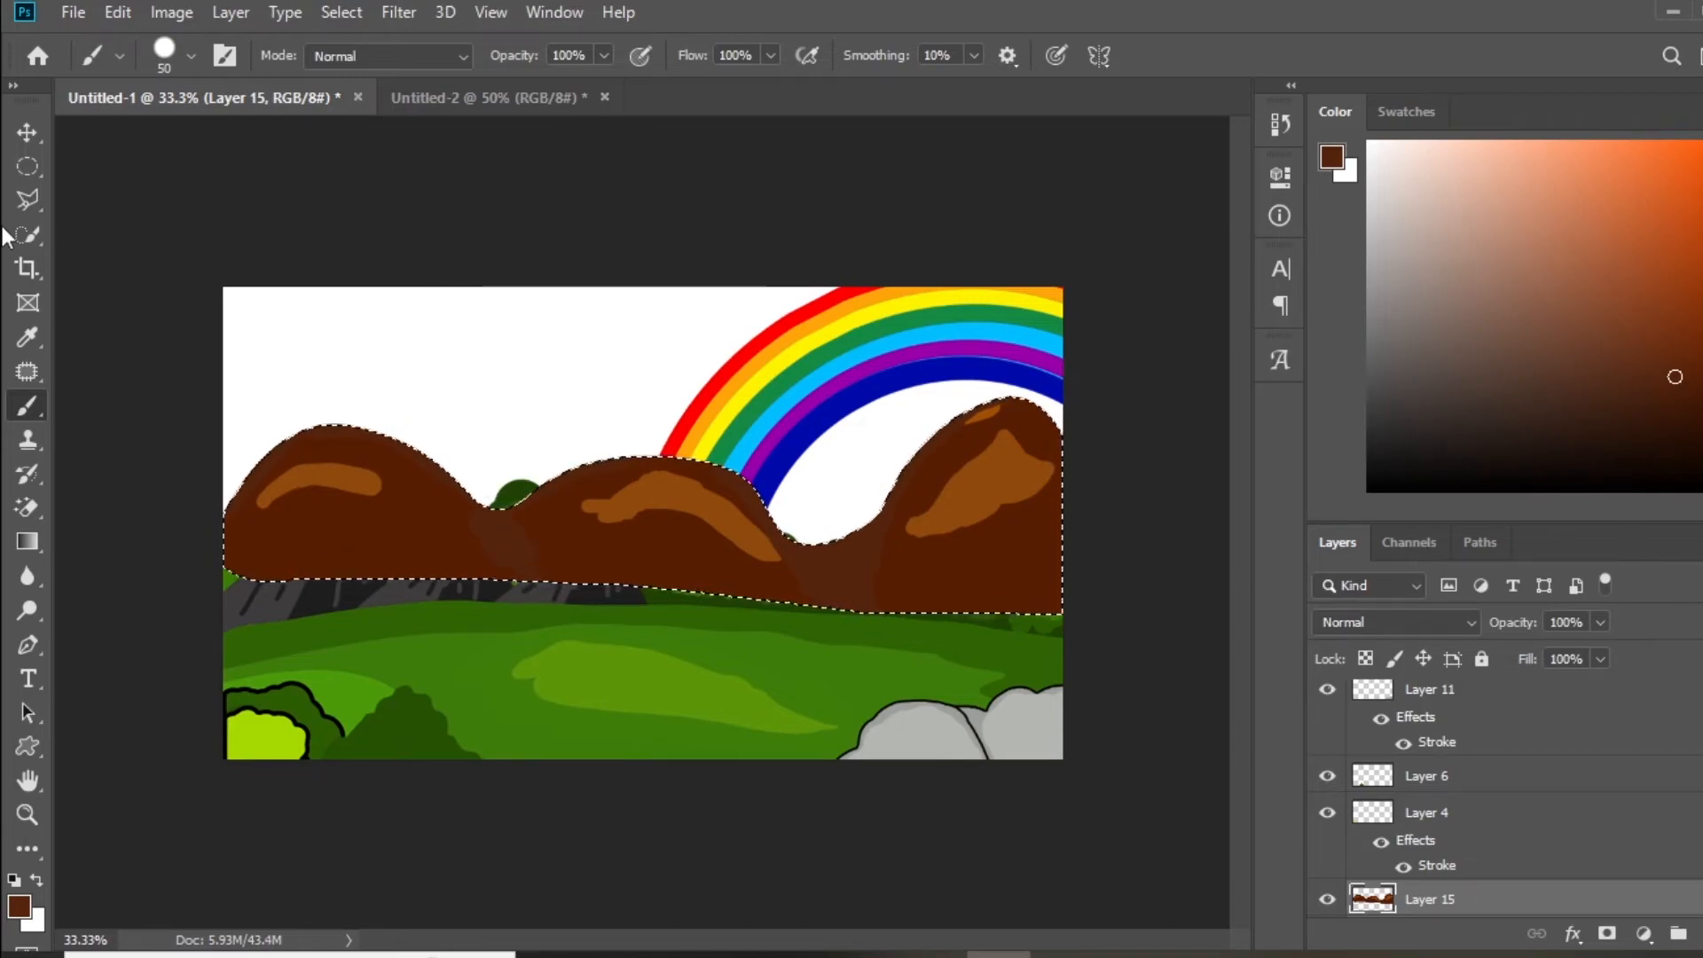
- Deselect and move the hills on Layer 15 directly above the Background, behind the rainbow and treeline
key(v)
click(394, 551)
click(862, 383)
key(ctrl+d)
click(460, 527)
key(ctrl+bracketleft)
key(ctrl+bracketleft)
key(ctrl+bracketleft)
key(ctrl+bracketleft)
key(ctrl+bracketleft)
key(ctrl+bracketleft)
key(ctrl+bracketleft)
key(ctrl+bracketleft)
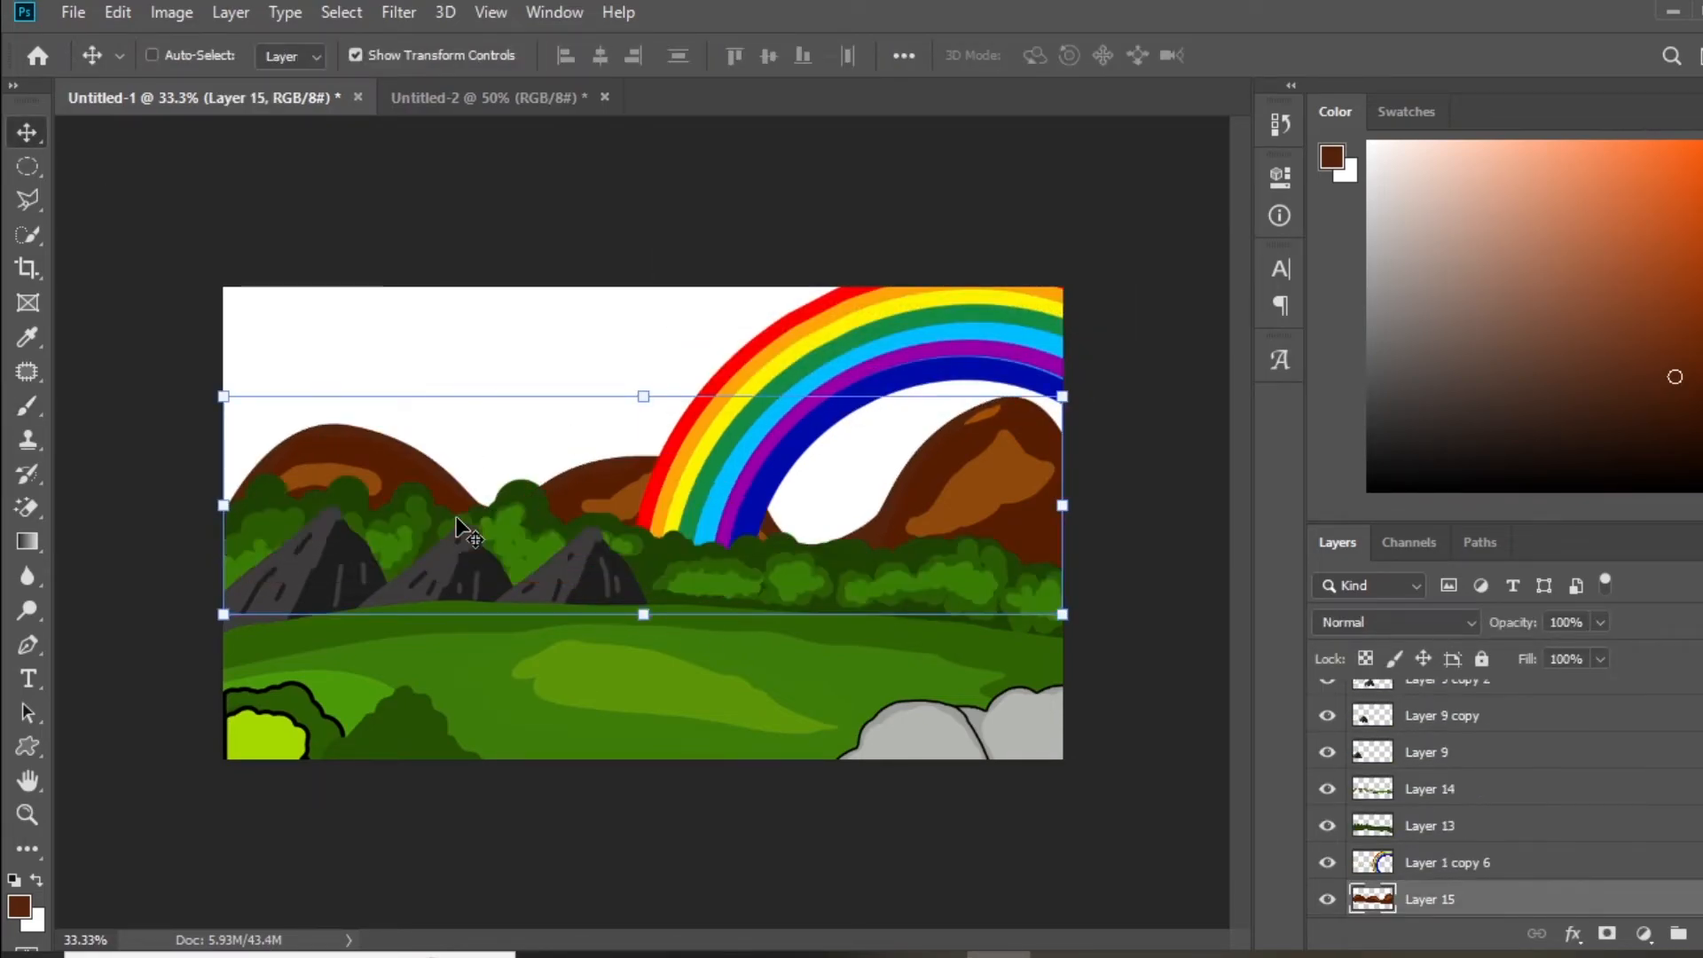
- Stretch the brown hills slightly taller by raising their top edge
click(127, 456)
click(646, 396)
drag(646, 396, 677, 377)
key(Return)
click(142, 448)
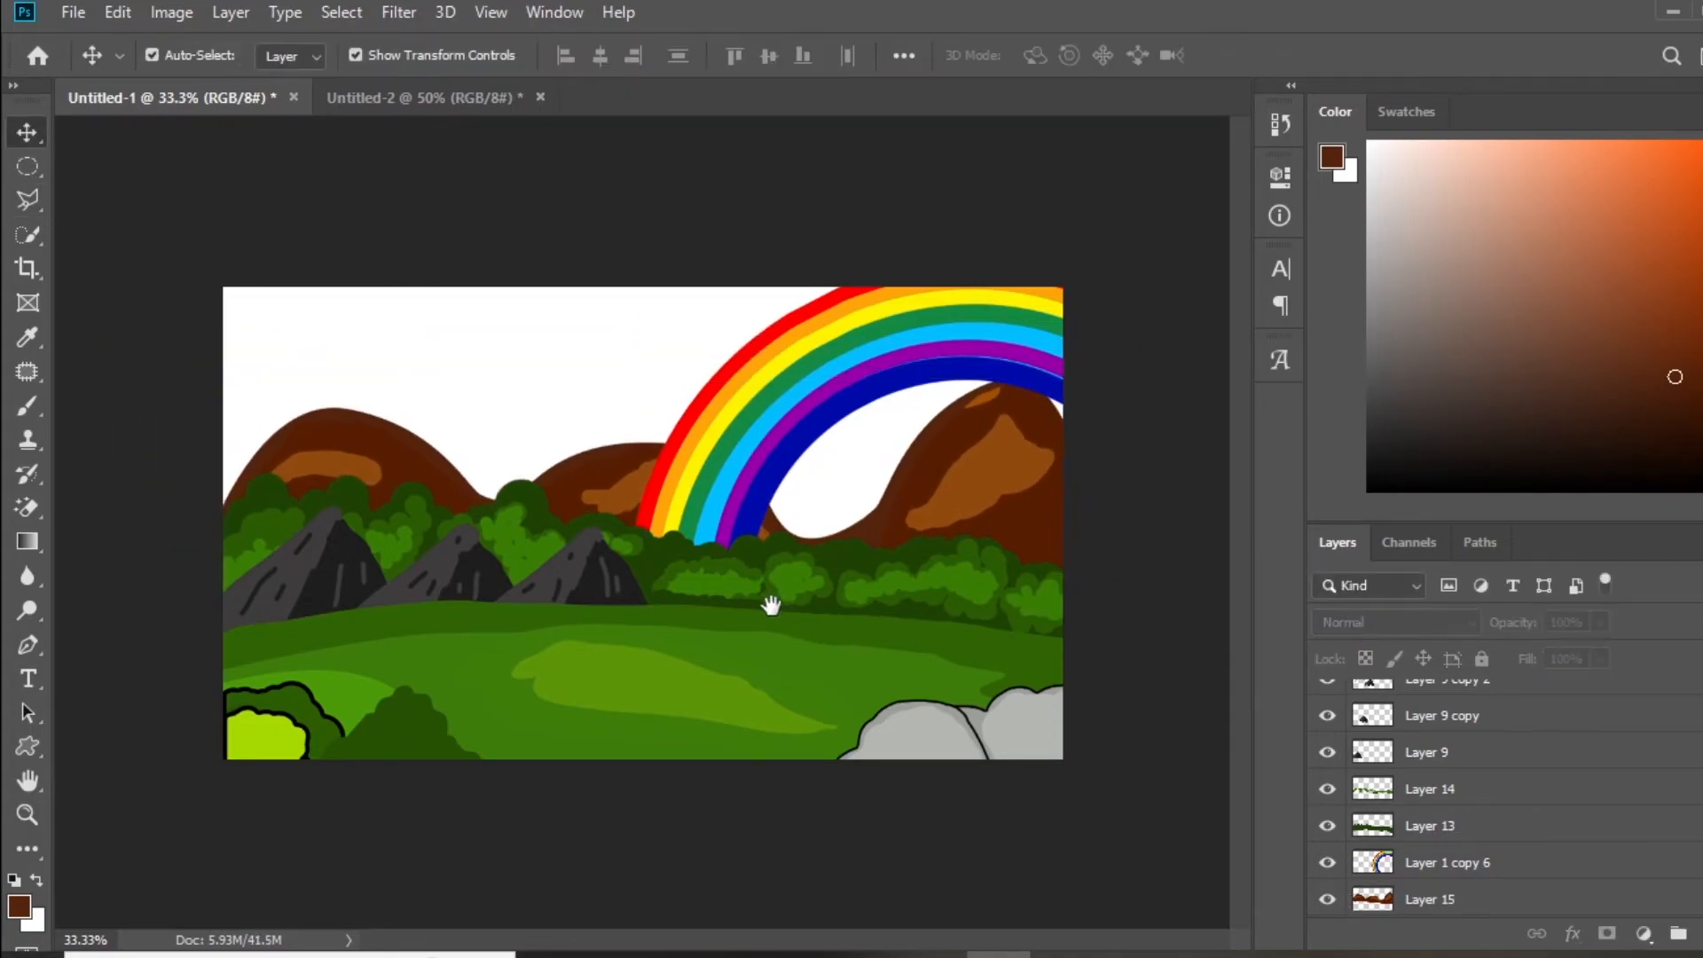
- Unlock the Background layer and fill it with a vertical sky gradient from white at the horizon to teal at the top
click(1499, 903)
key(g)
click(204, 55)
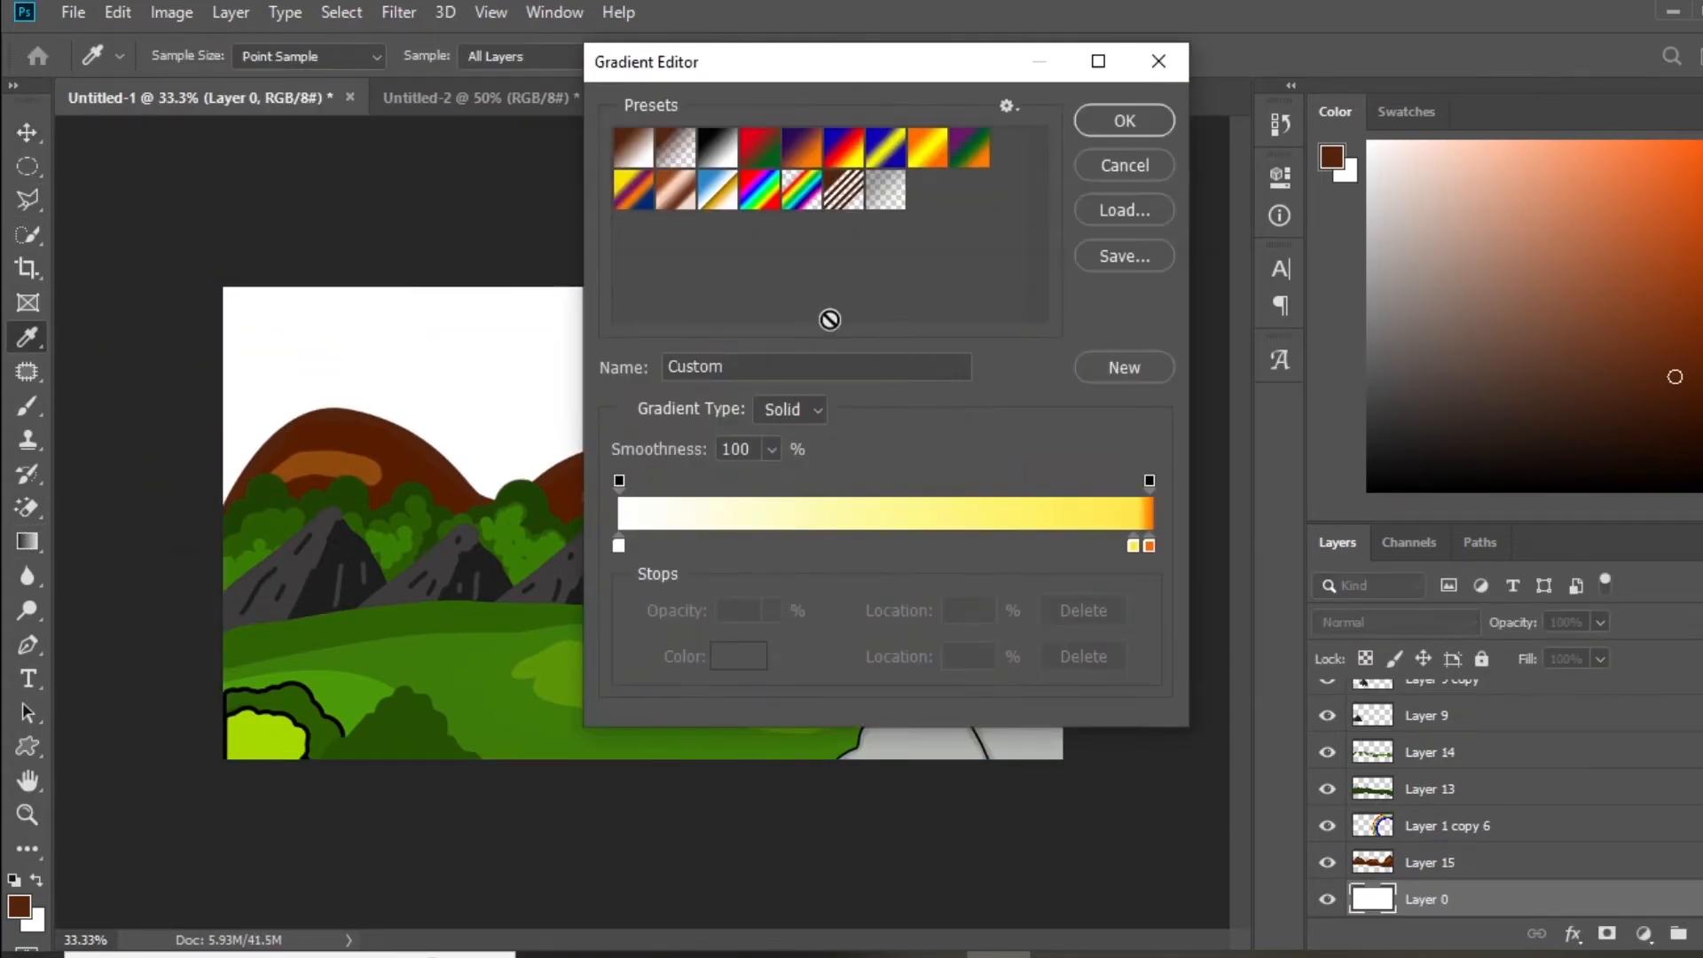
click(1148, 545)
click(757, 657)
click(1025, 662)
click(942, 582)
click(1209, 483)
click(619, 545)
click(1125, 120)
drag(612, 524, 610, 213)
key(v)
- Apply a Gaussian Blur to the rainbow layer that visibly softens its colour bands
click(836, 384)
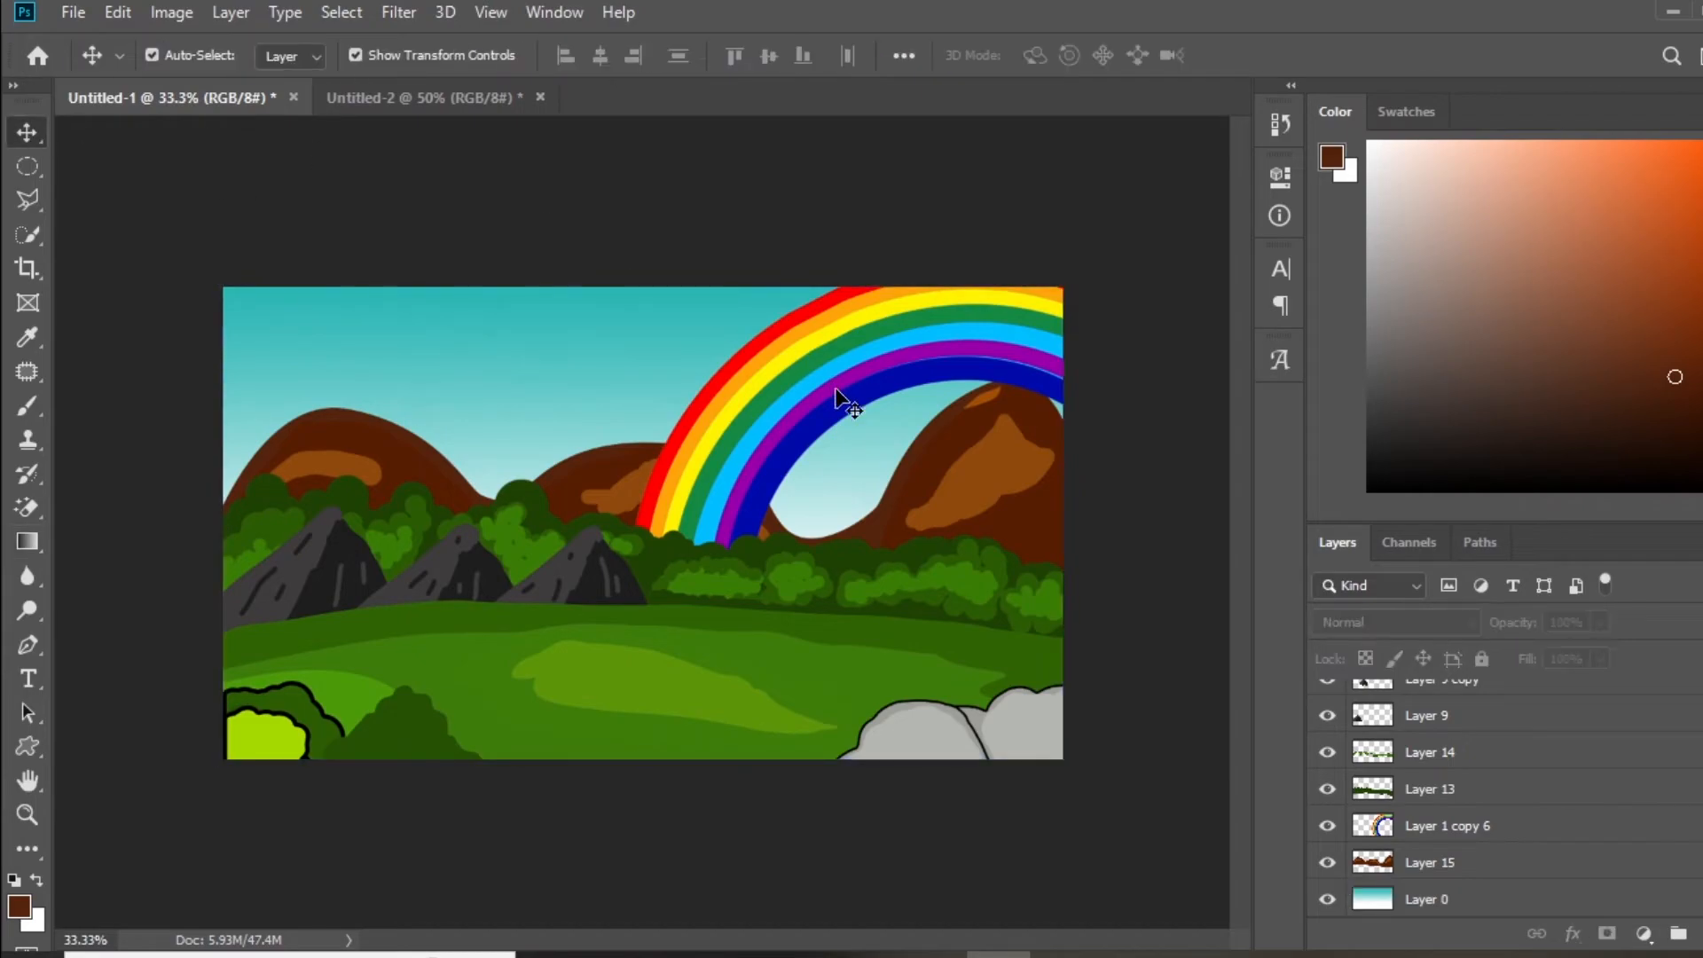
click(1471, 626)
click(1239, 462)
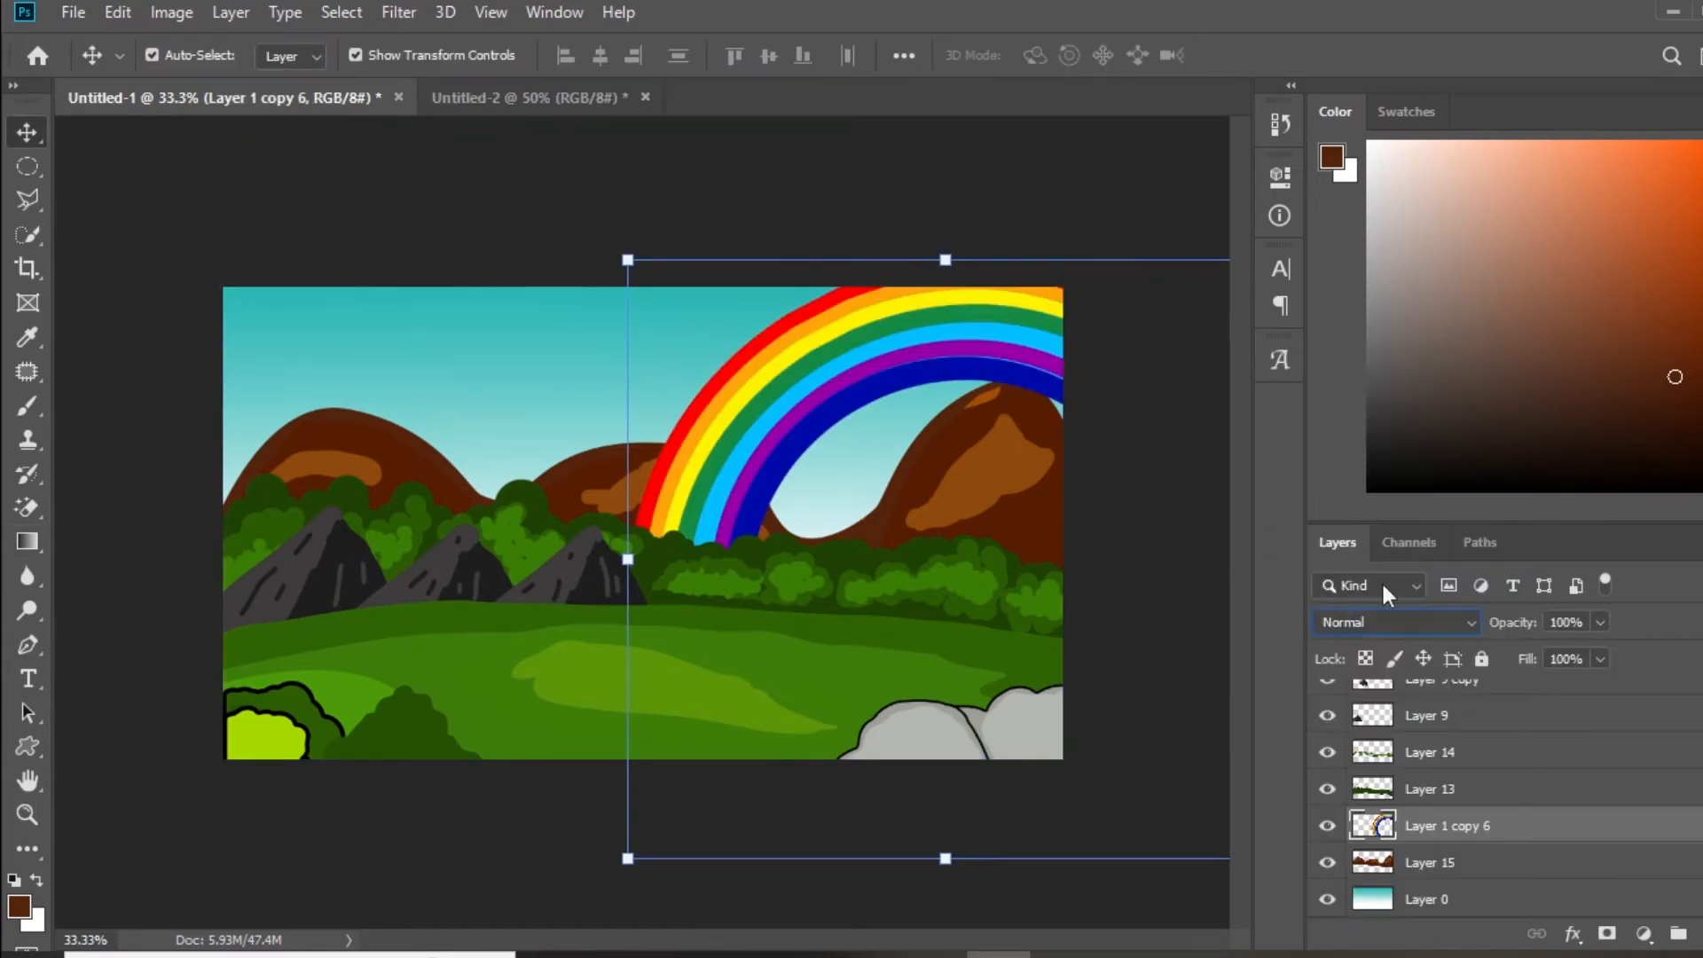
click(413, 13)
mouse_move(517, 321)
click(790, 396)
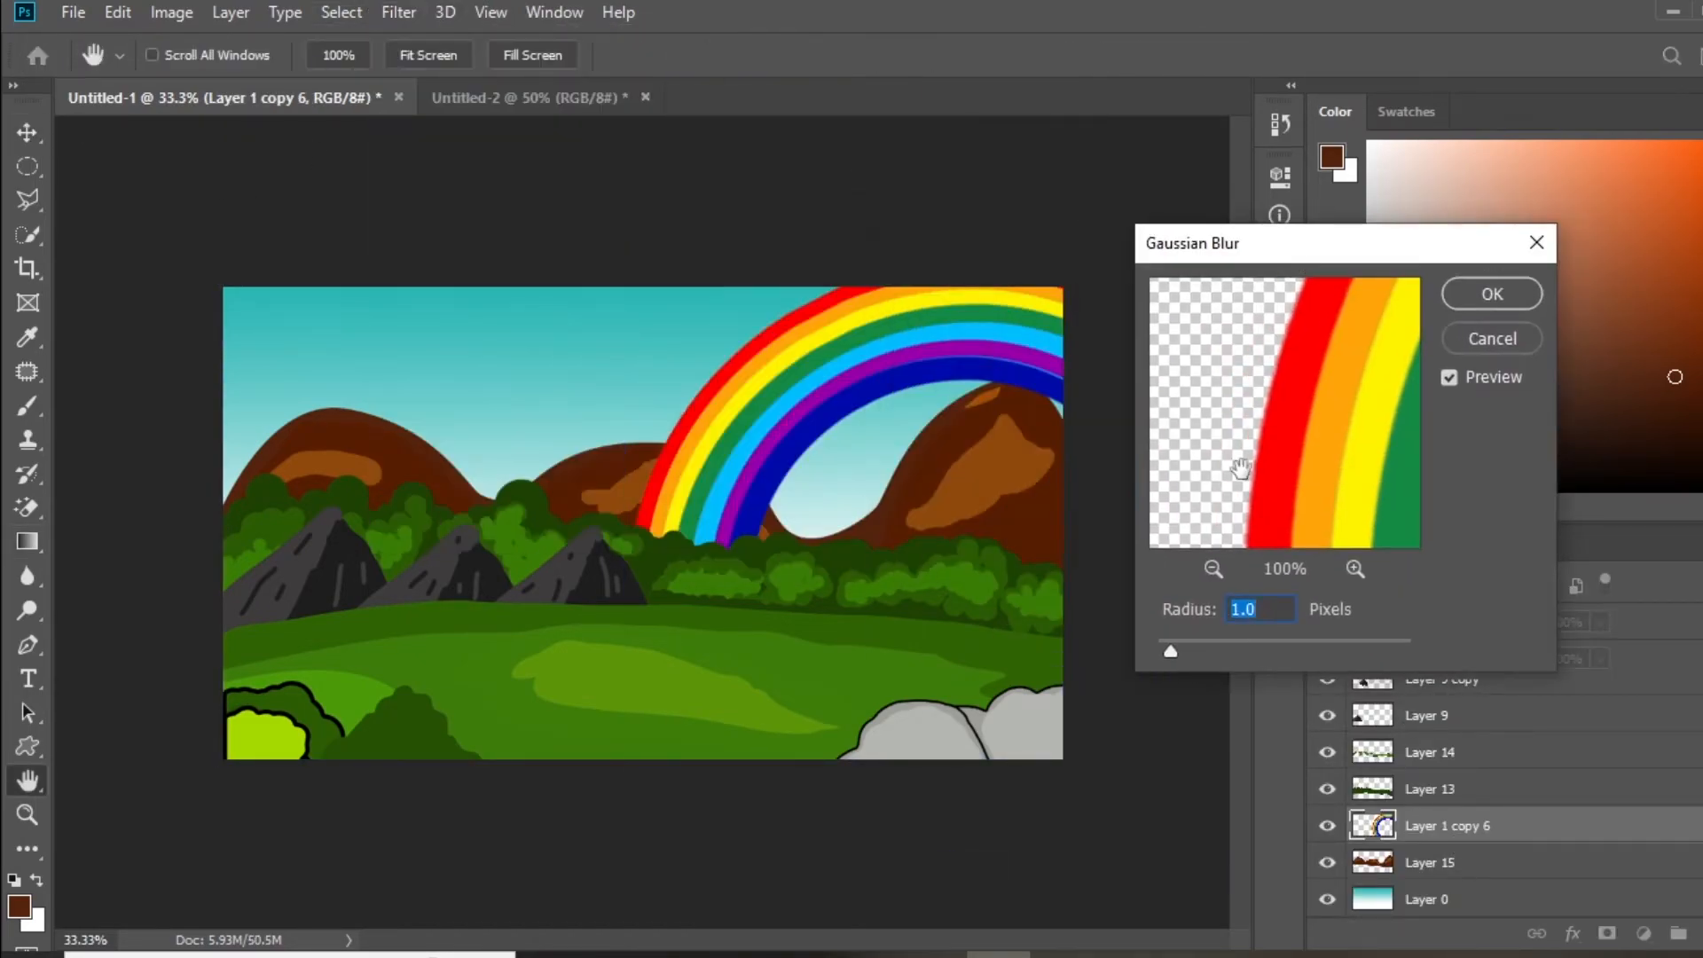
drag(1185, 651, 1252, 654)
drag(1226, 251, 772, 355)
click(1038, 397)
click(1150, 501)
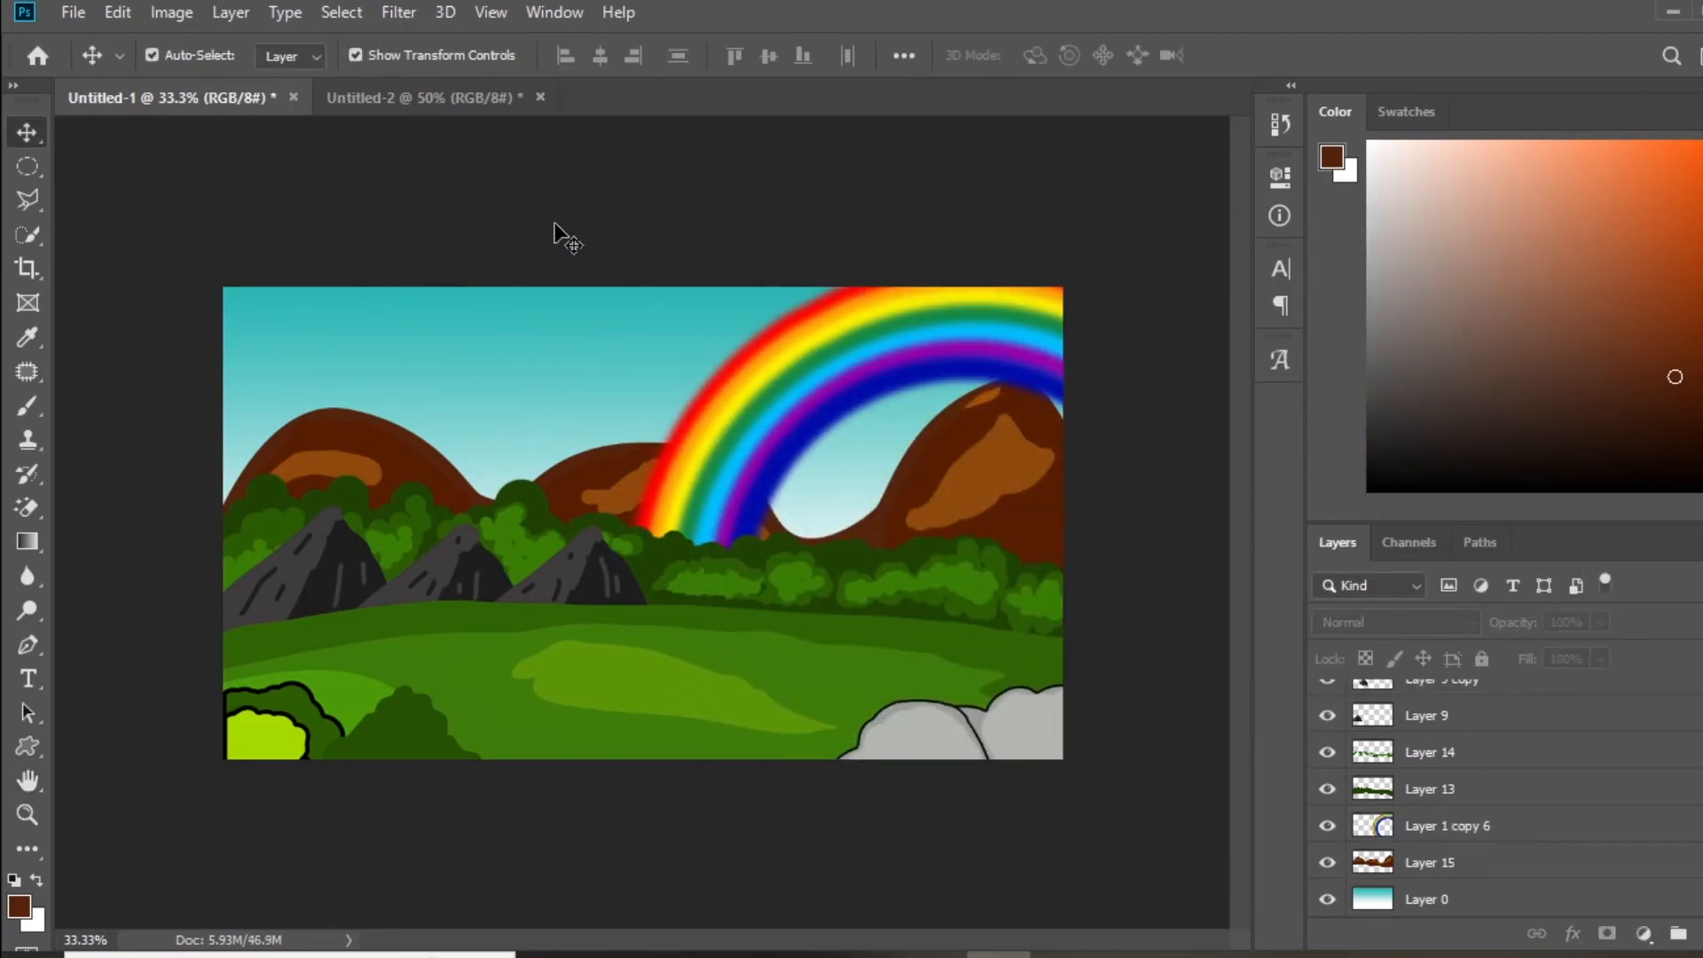
- Draw a pine tree custom shape above Layer 3, over the hill at the left of the canvas
click(34, 749)
click(1064, 56)
scroll(1059, 181, down, 4)
drag(1214, 268, 1465, 723)
scroll(1148, 423, up, 5)
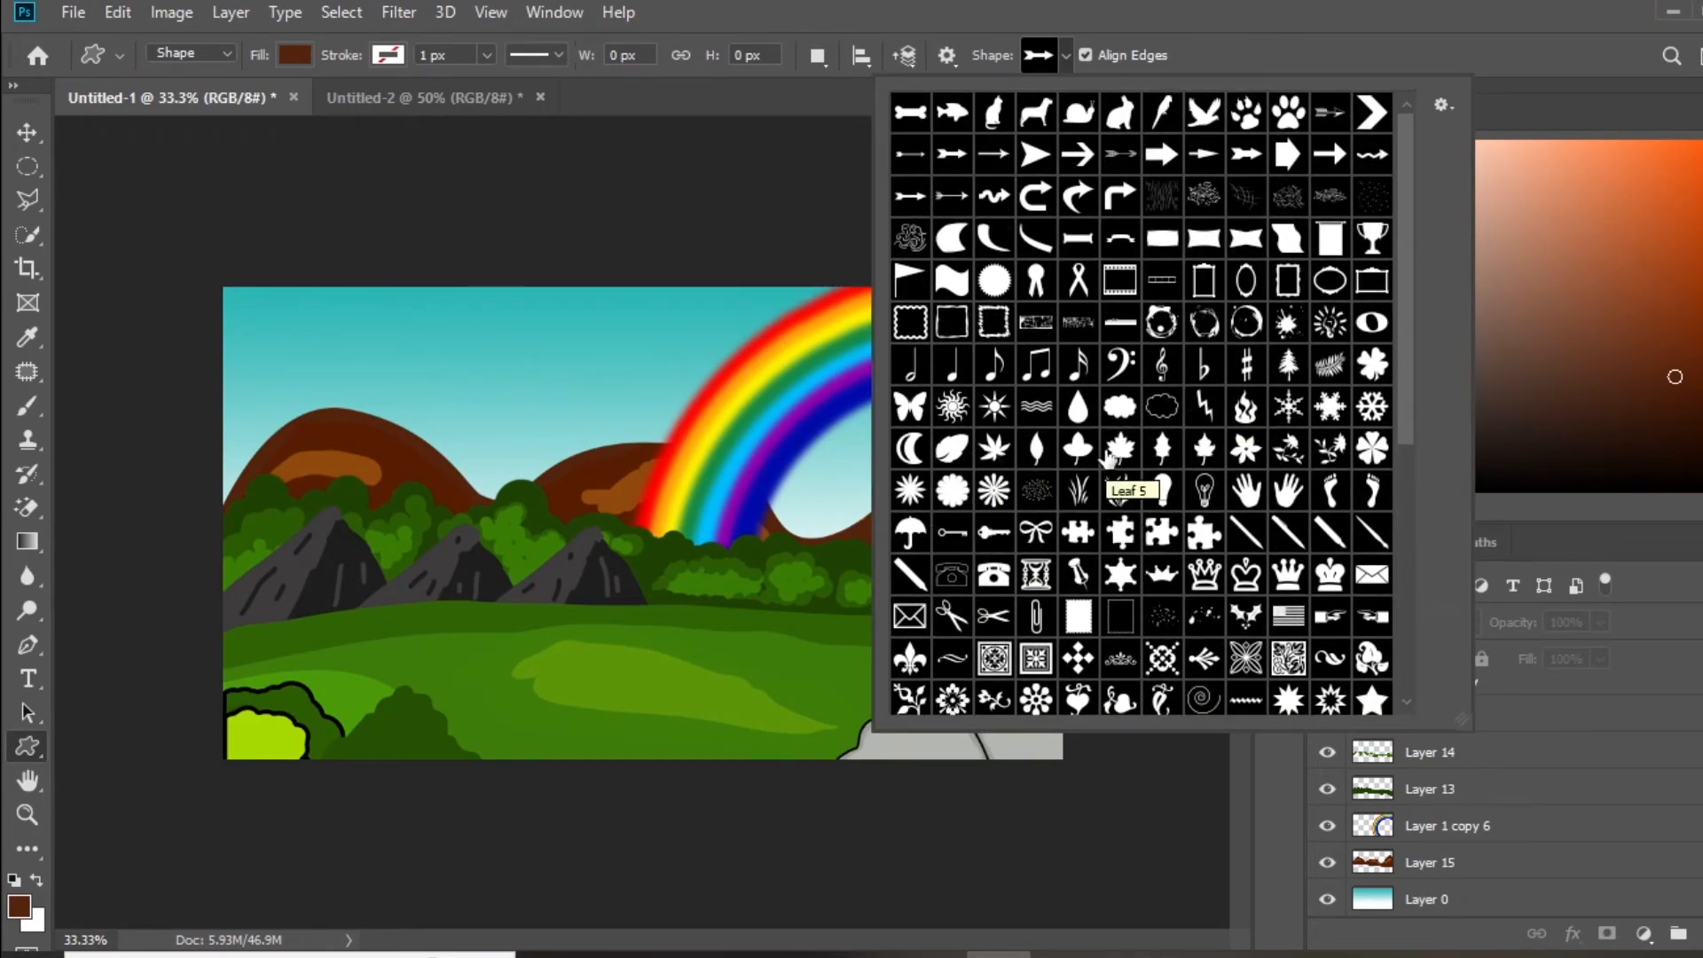
click(632, 182)
scroll(1366, 808, down, 5)
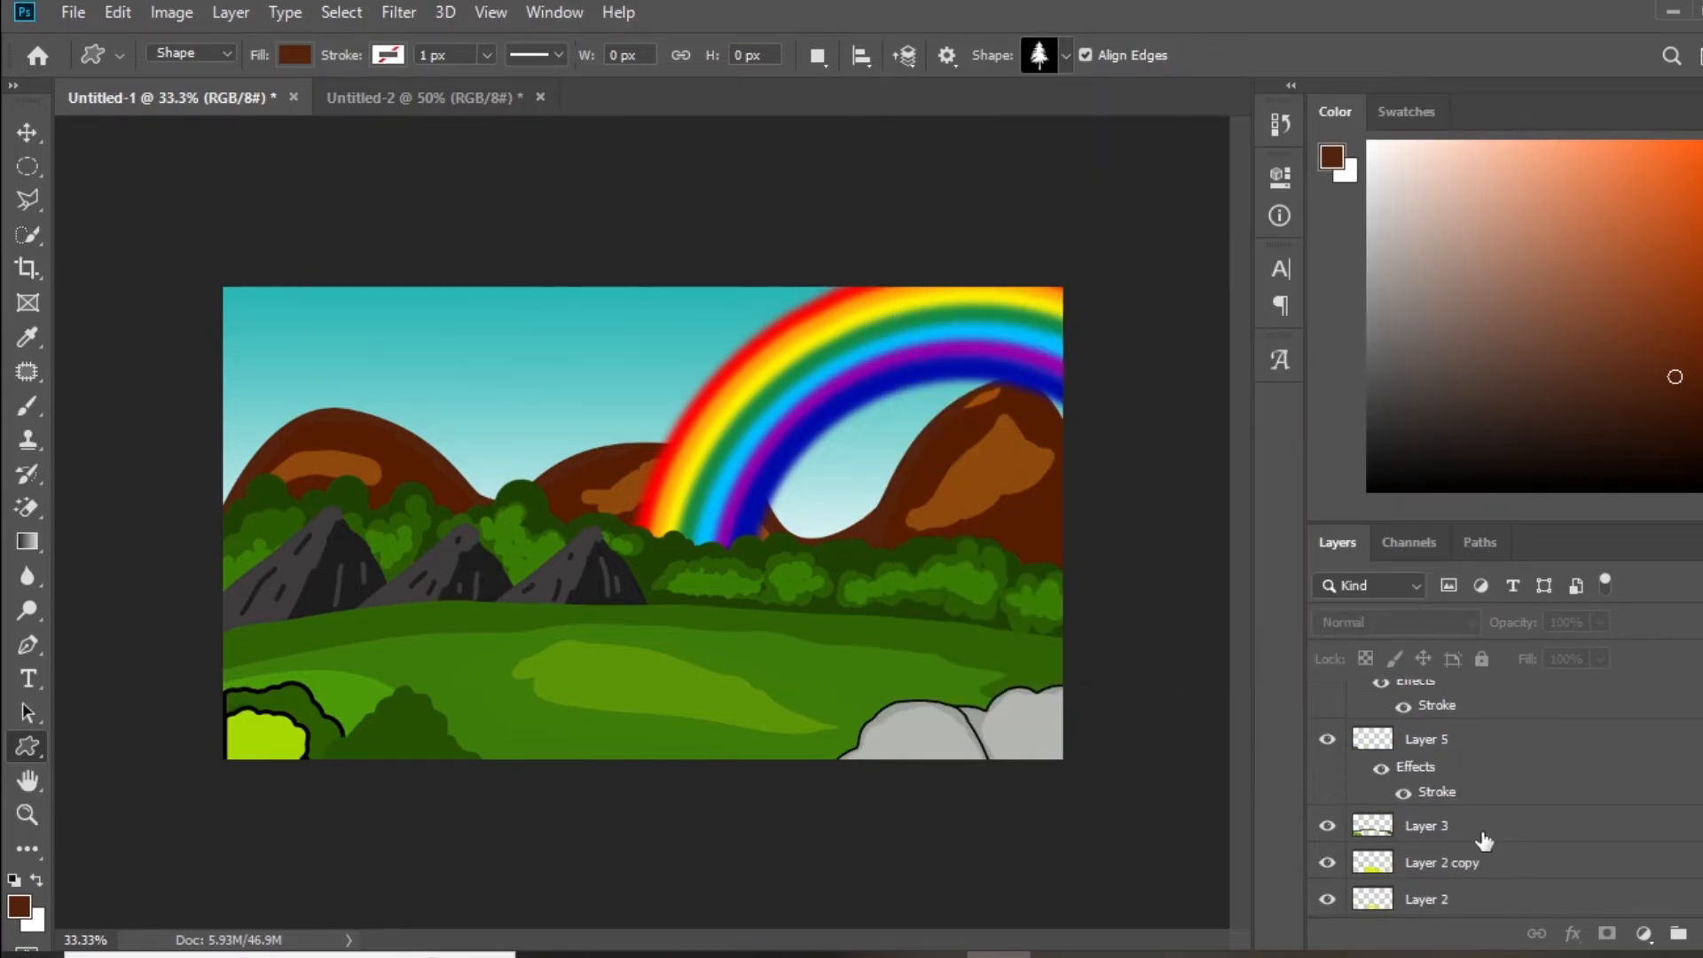
click(1487, 825)
drag(311, 328, 453, 667)
- Set the pine tree shape's fill to dark green
double_click(1388, 831)
click(415, 724)
click(989, 748)
click(1240, 493)
- Transform the pine tree to be wider and taller, reaching the canvas's top edge
key(ctrl+t)
drag(382, 328, 382, 286)
drag(314, 476, 201, 480)
key(Return)
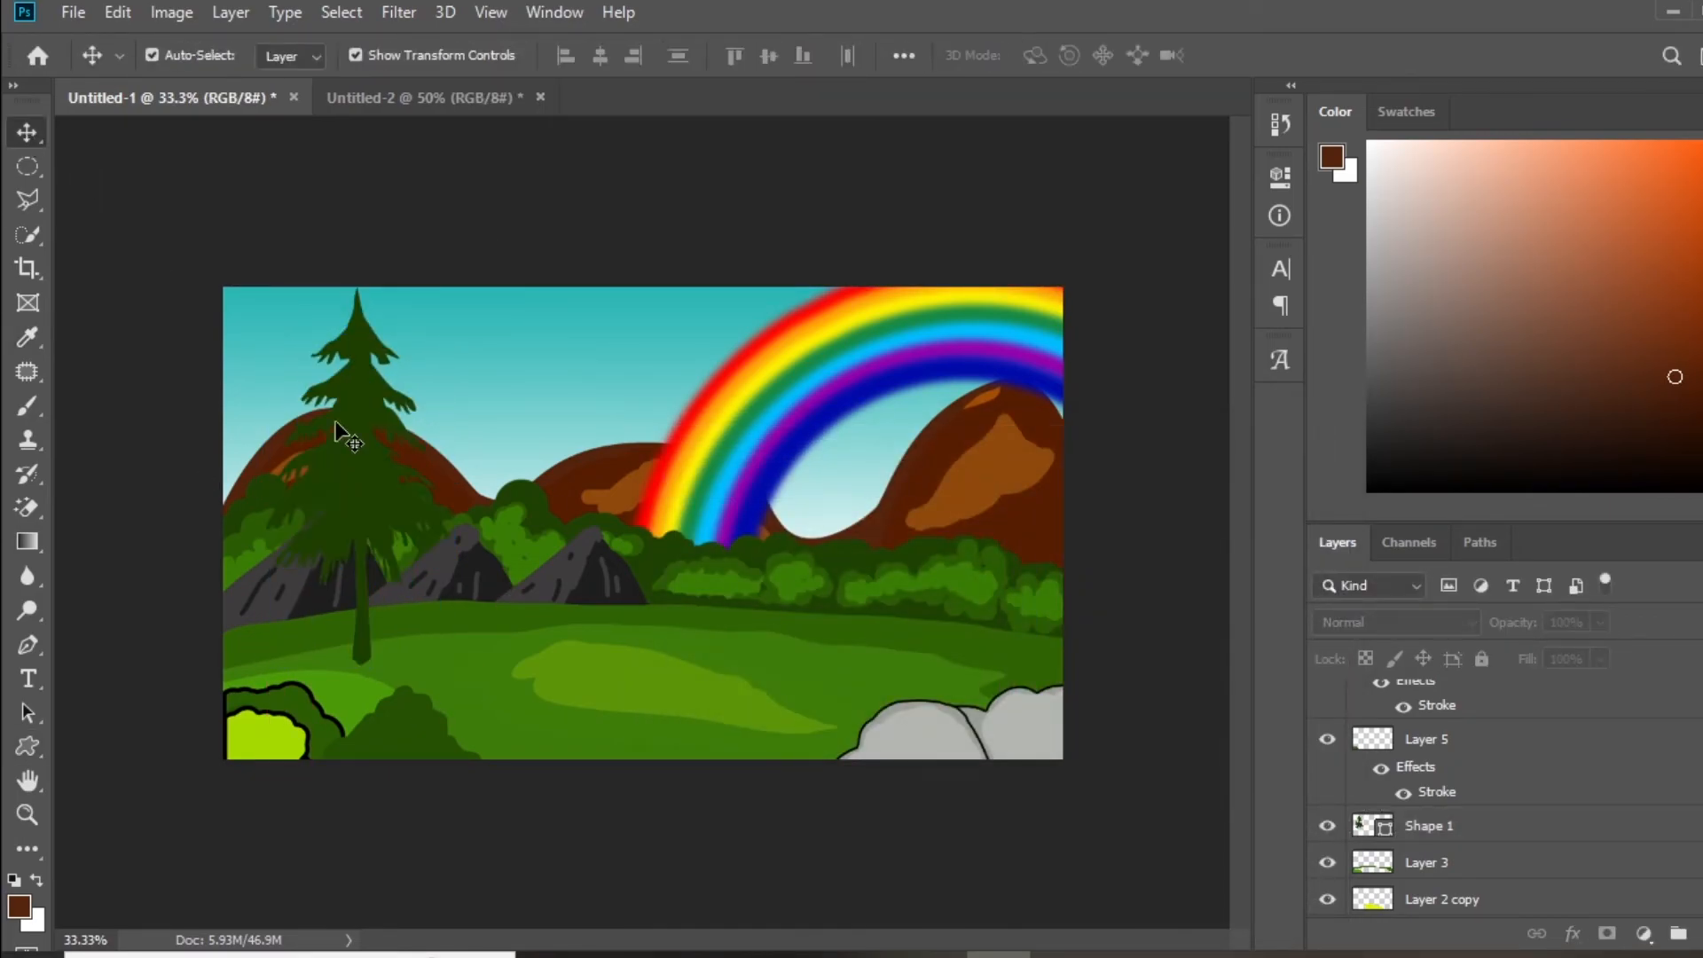
- Move the pine tree layer down the stack to directly above Layer 15, behind the rainbow, treeline and mountains
key(ctrl+[)
key(ctrl+[)
key(ctrl+[)
key(ctrl+[)
key(ctrl+[)
key(ctrl+[)
key(ctrl+[)
key(ctrl+[)
key(ctrl+[)
key(ctrl+[)
key(ctrl+bracketright)
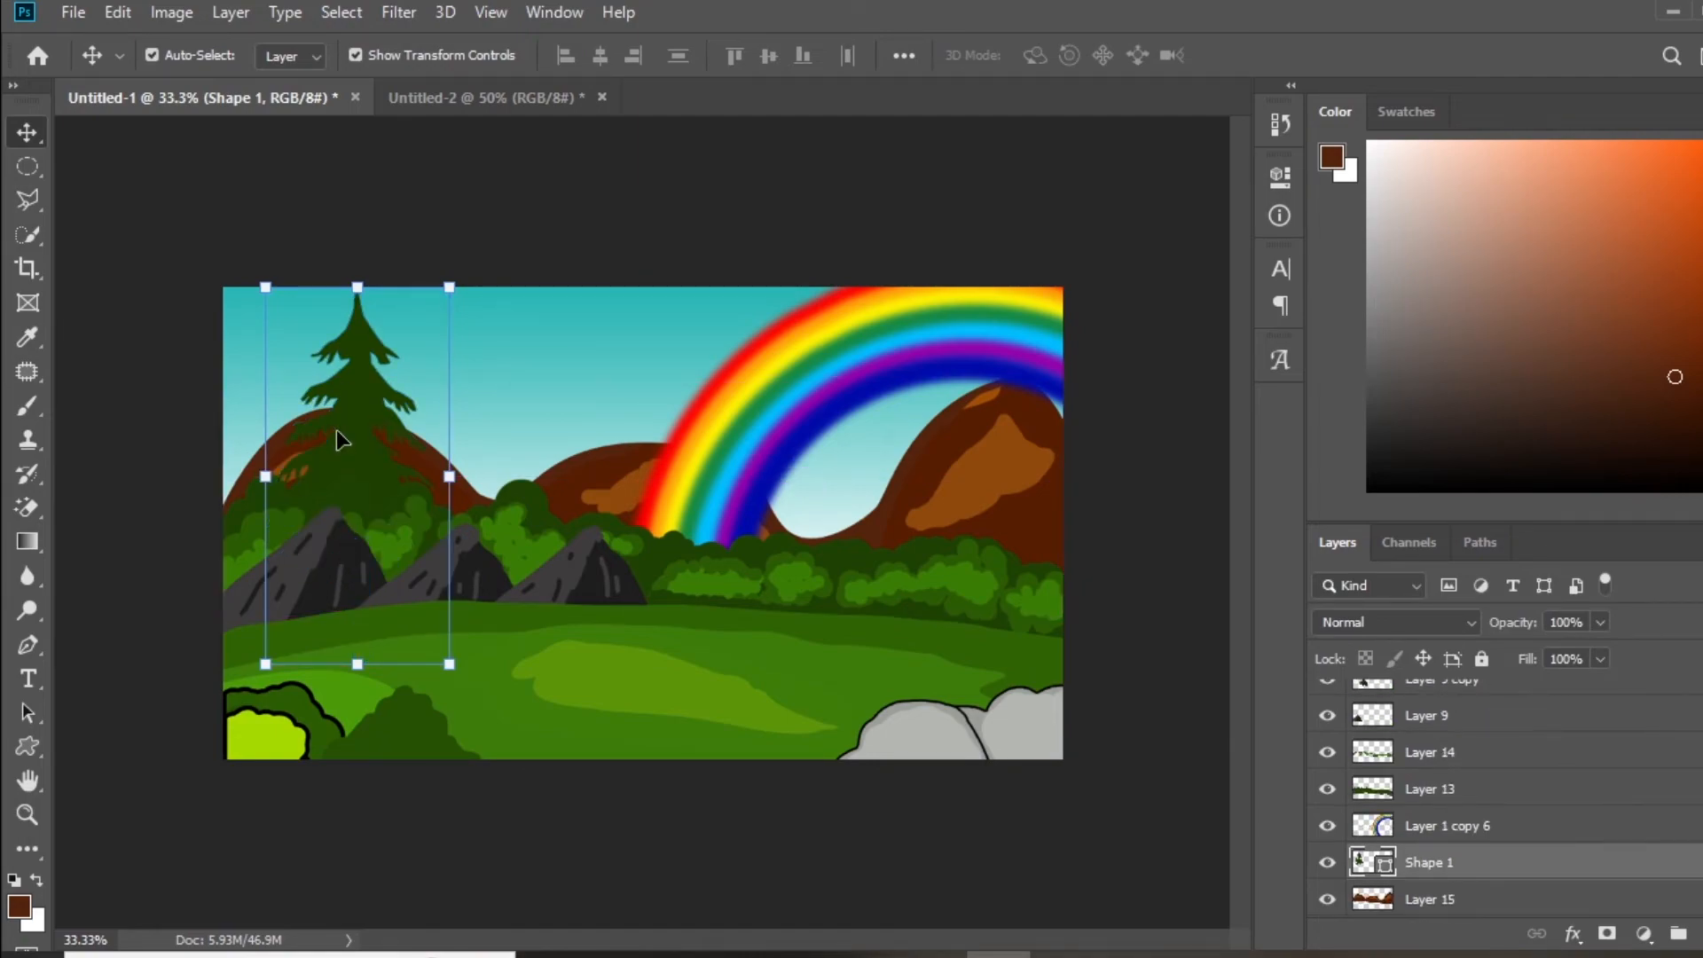
- Nudge the pine tree left until it reaches the canvas's left edge
key(Left)
key(Left)
key(Left)
key(Left)
key(Left)
key(Left)
key(Left)
key(Left)
key(Left)
key(Left)
key(Left)
key(Left)
key(Left)
key(Left)
key(Left)
key(Left)
key(Left)
key(Left)
key(Left)
key(Left)
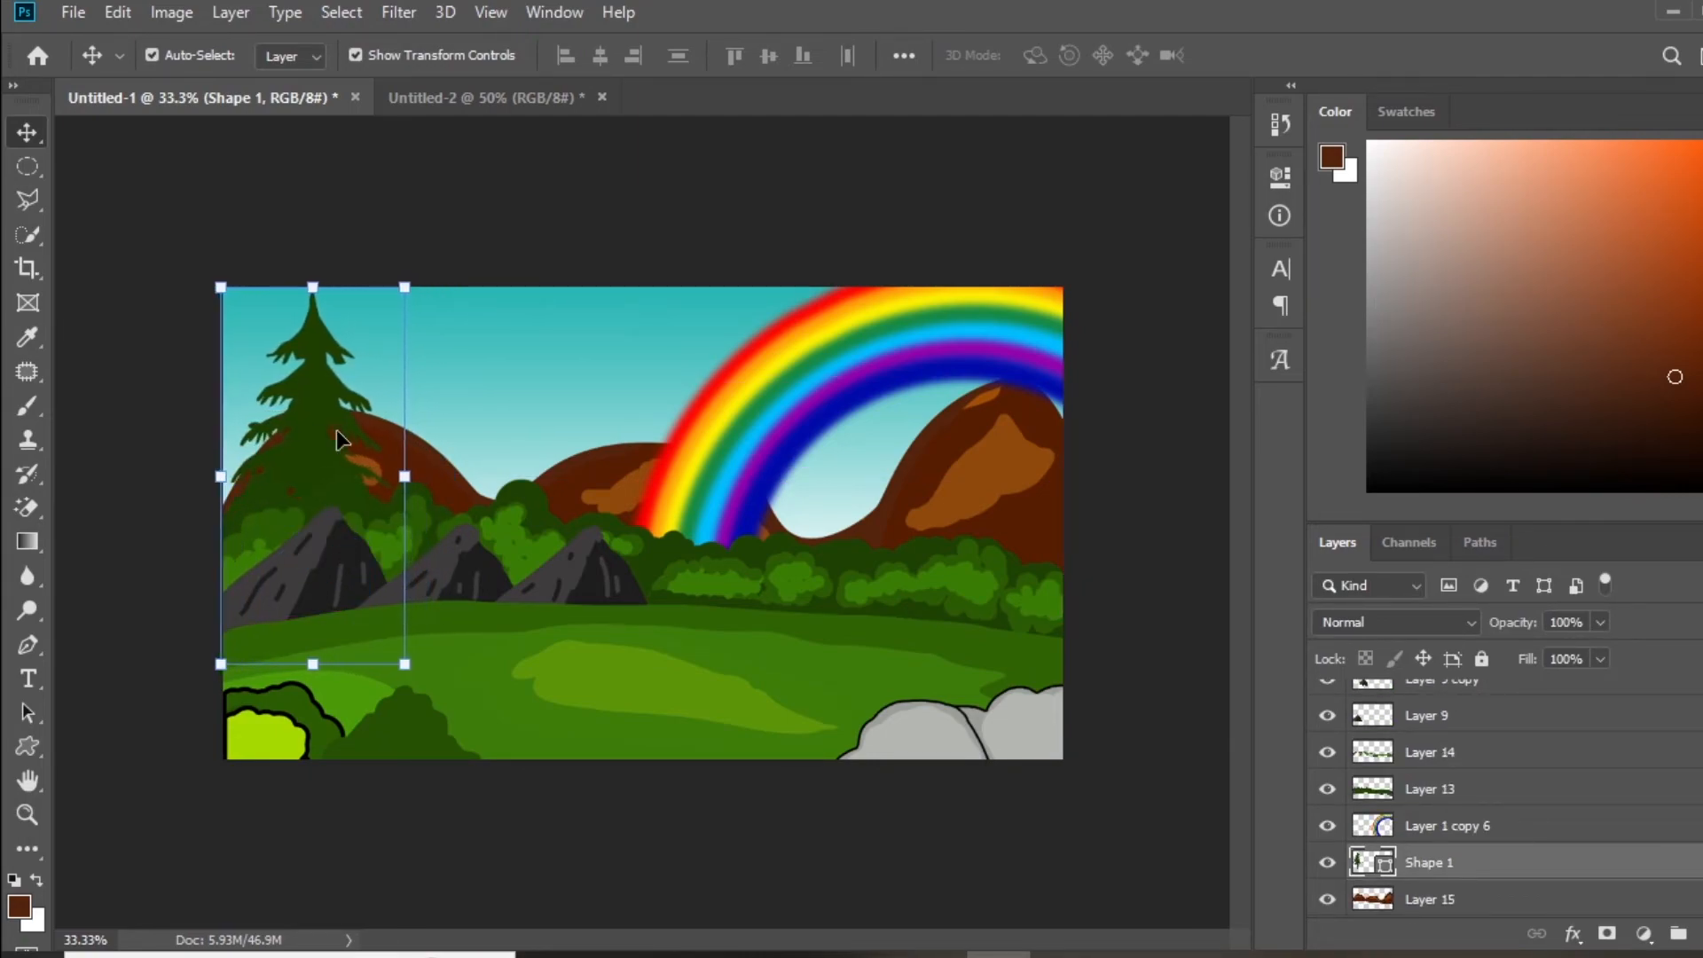
- Set the pine tree's fill to the darker green #152f01 and nudge the tree slightly upward
double_click(1384, 862)
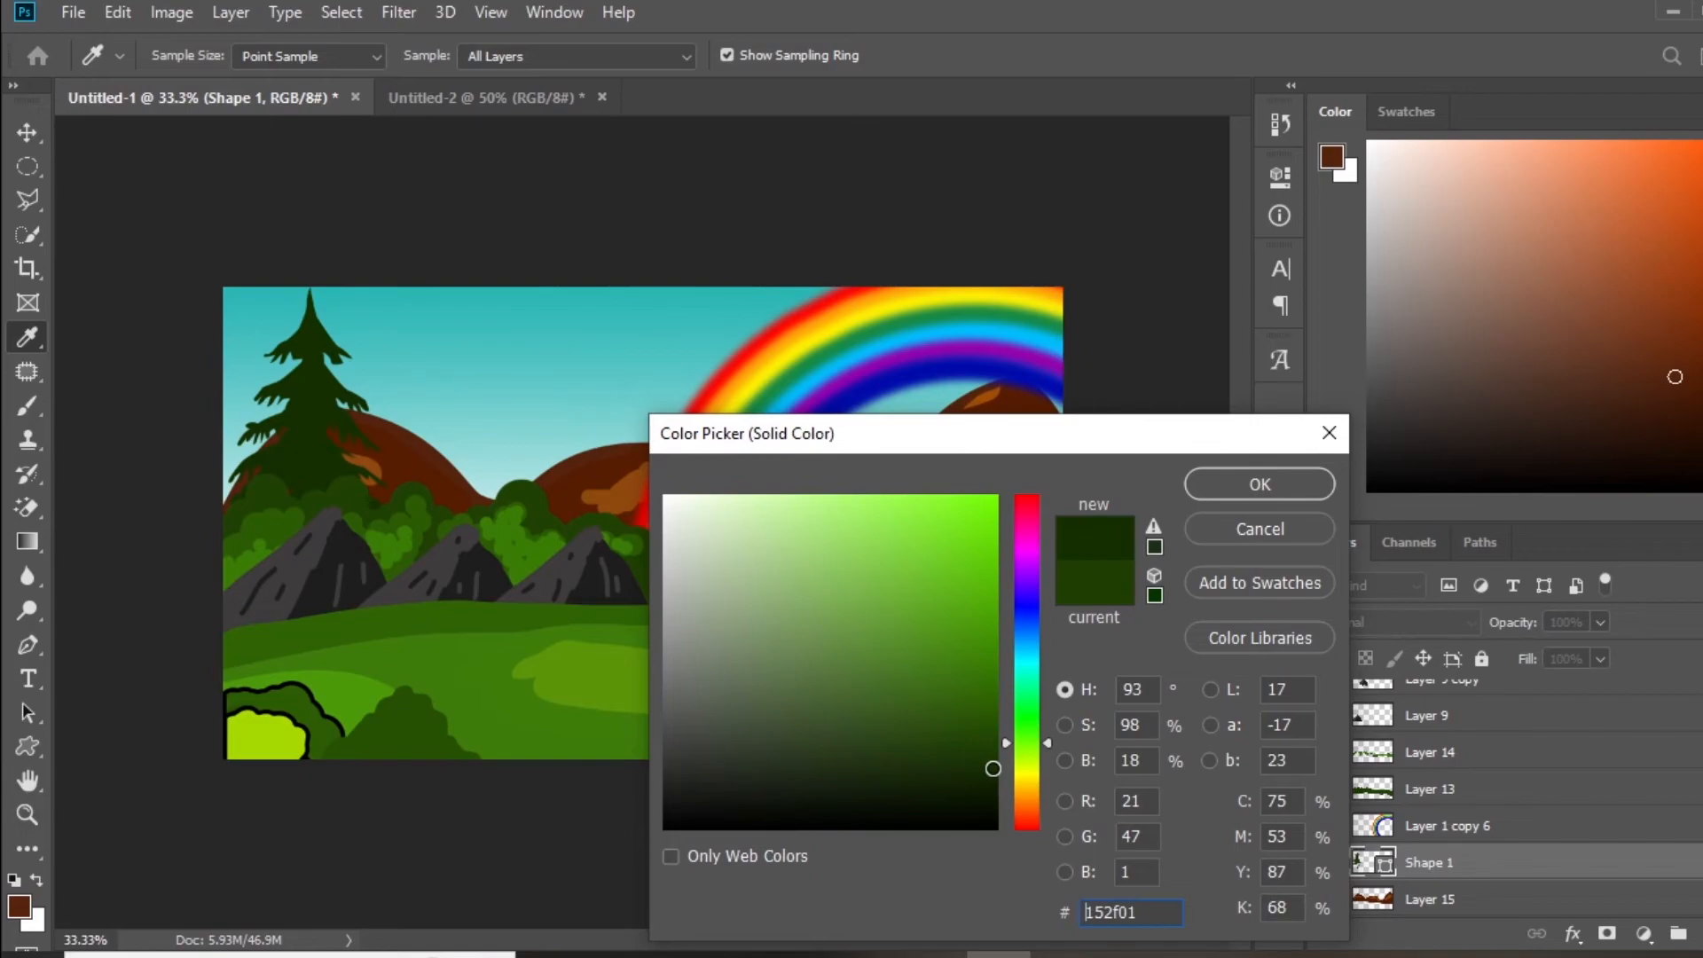
click(1259, 484)
key(Up)
key(Up)
key(Up)
key(Up)
key(Up)
- Duplicate the pine tree twice toward the rainbow, making each copy smaller than the previous tree
drag(302, 441, 435, 462)
drag(444, 462, 567, 433)
click(434, 428)
click(542, 282)
drag(535, 282, 514, 288)
key(Return)
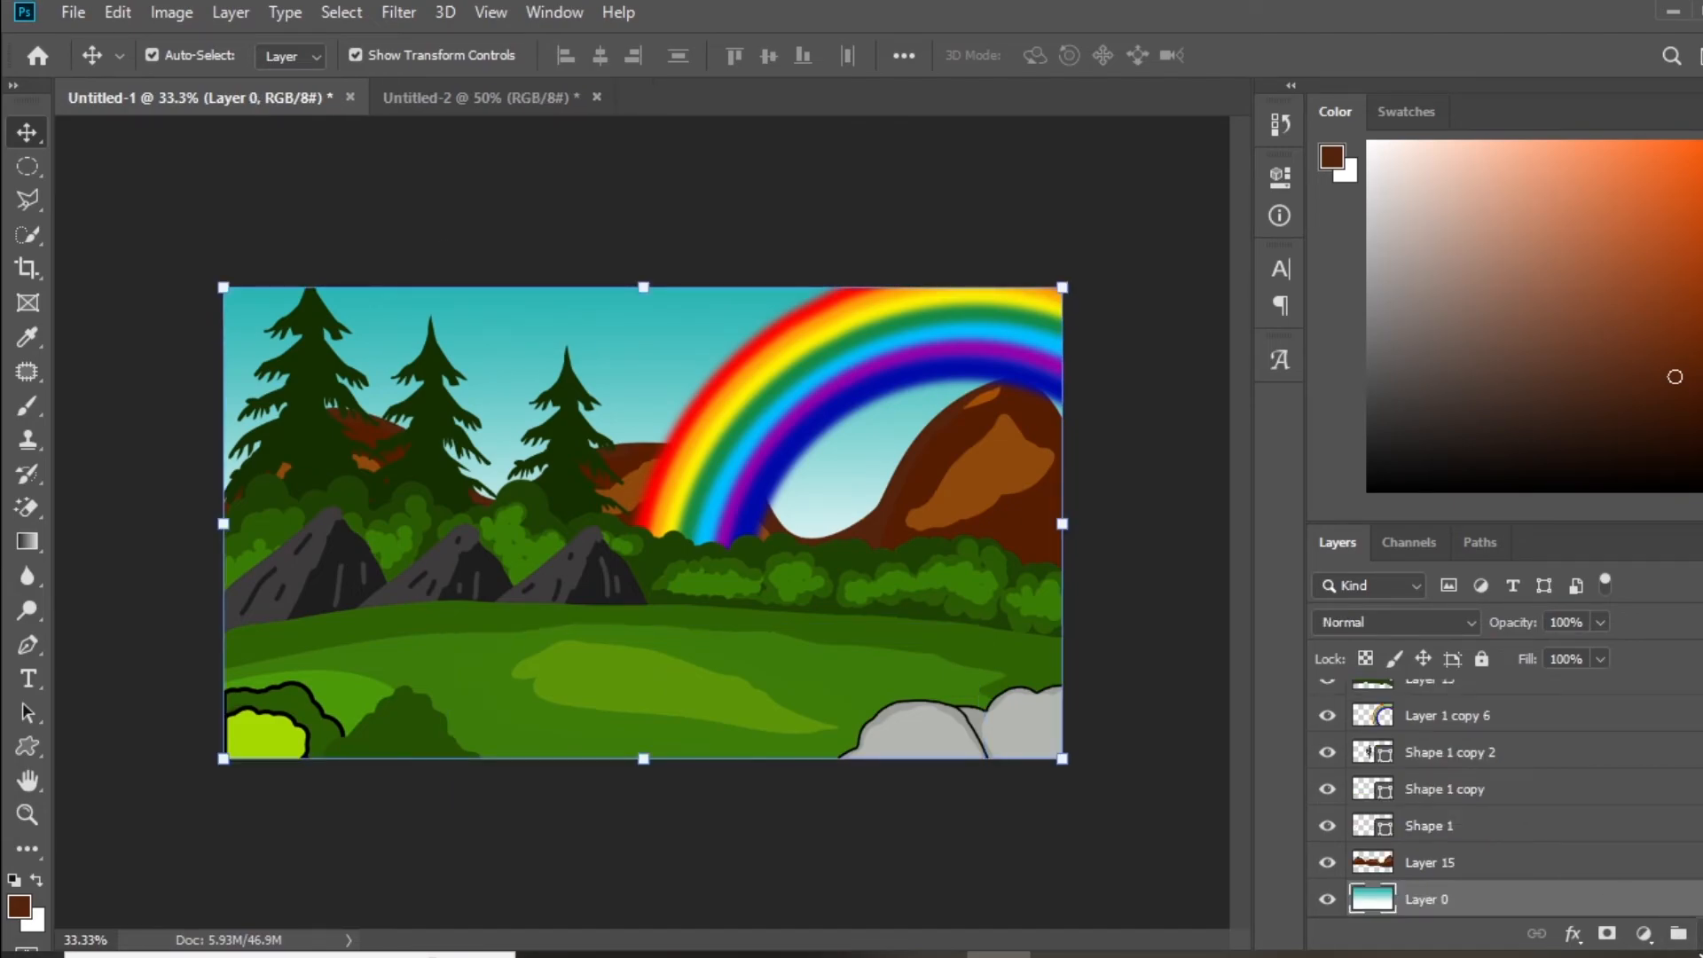
- Paint white (#ffffff) clouds in the sky between the pine trees and rainbow on a new layer directly above Layer 0
key(ctrl+shift+alt+n)
key(b)
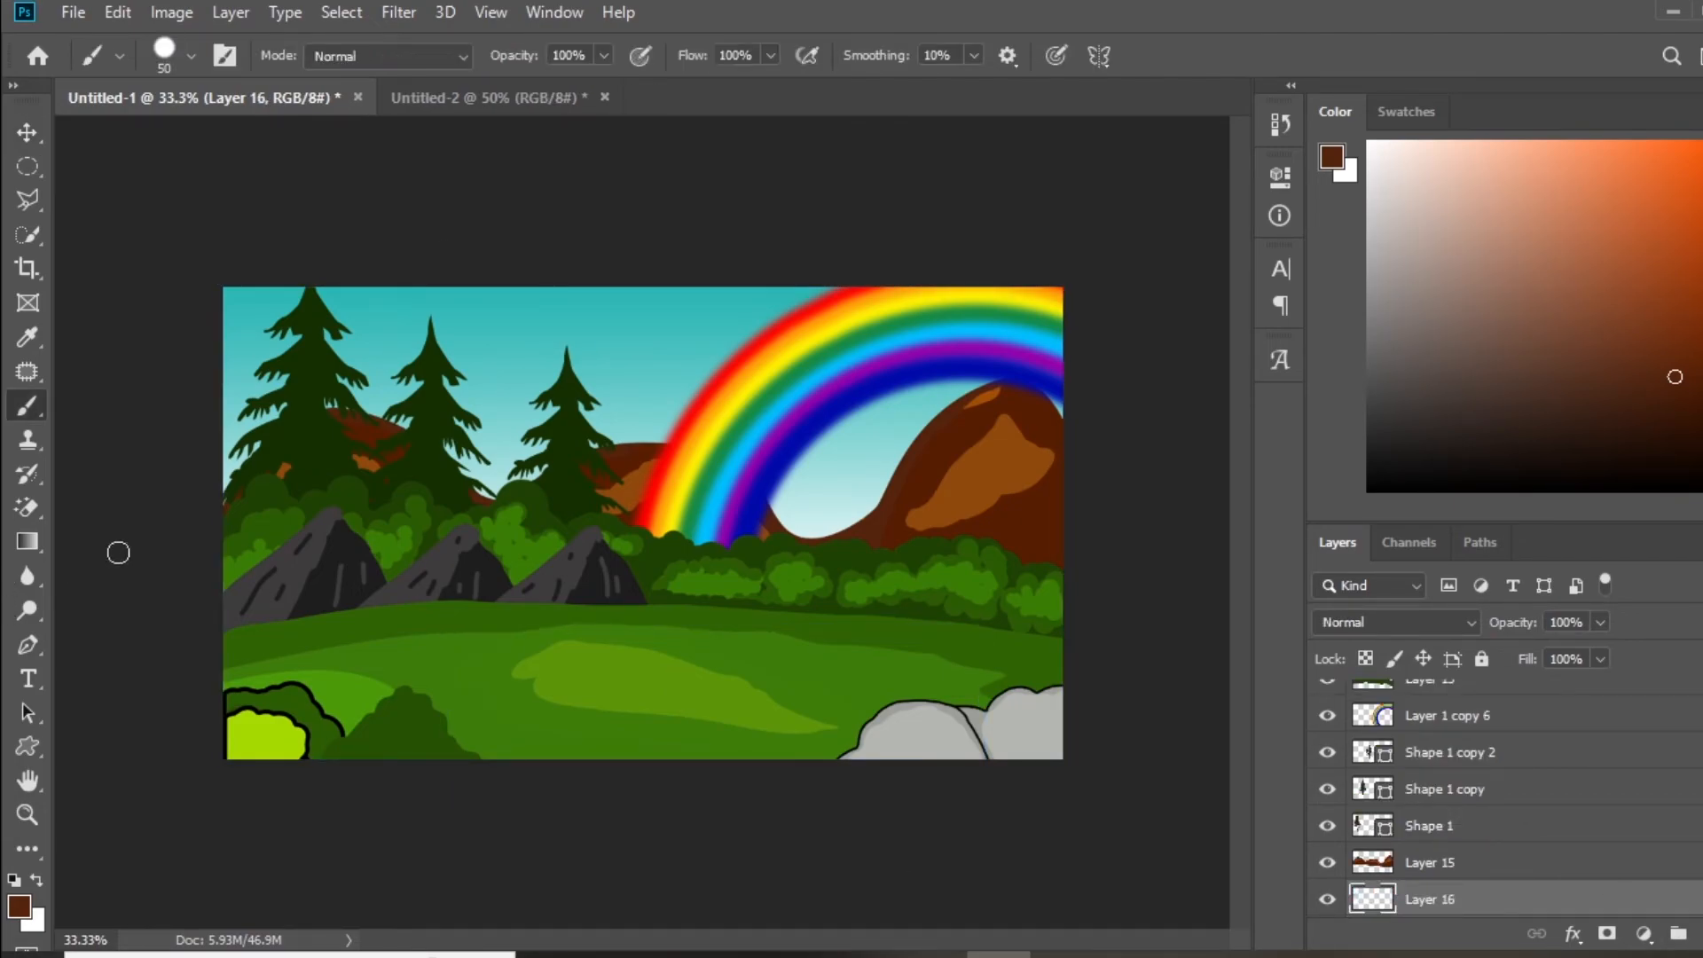
click(29, 910)
text(ffffff)
key(Return)
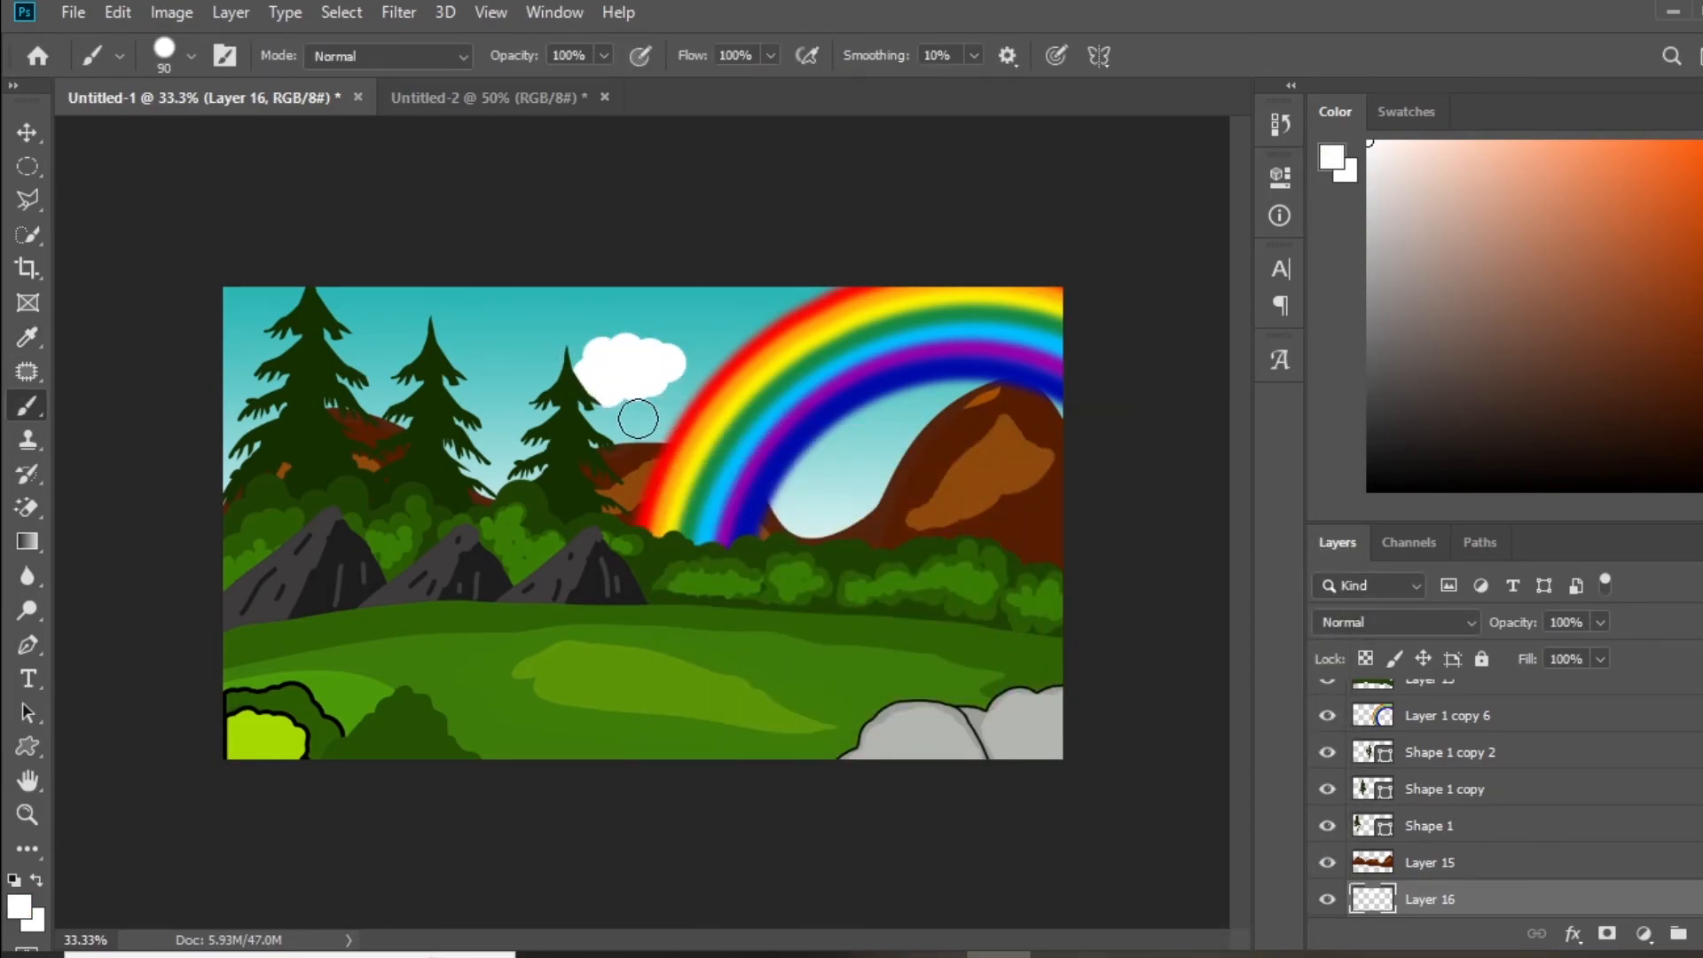
drag(662, 364, 672, 384)
drag(361, 337, 390, 352)
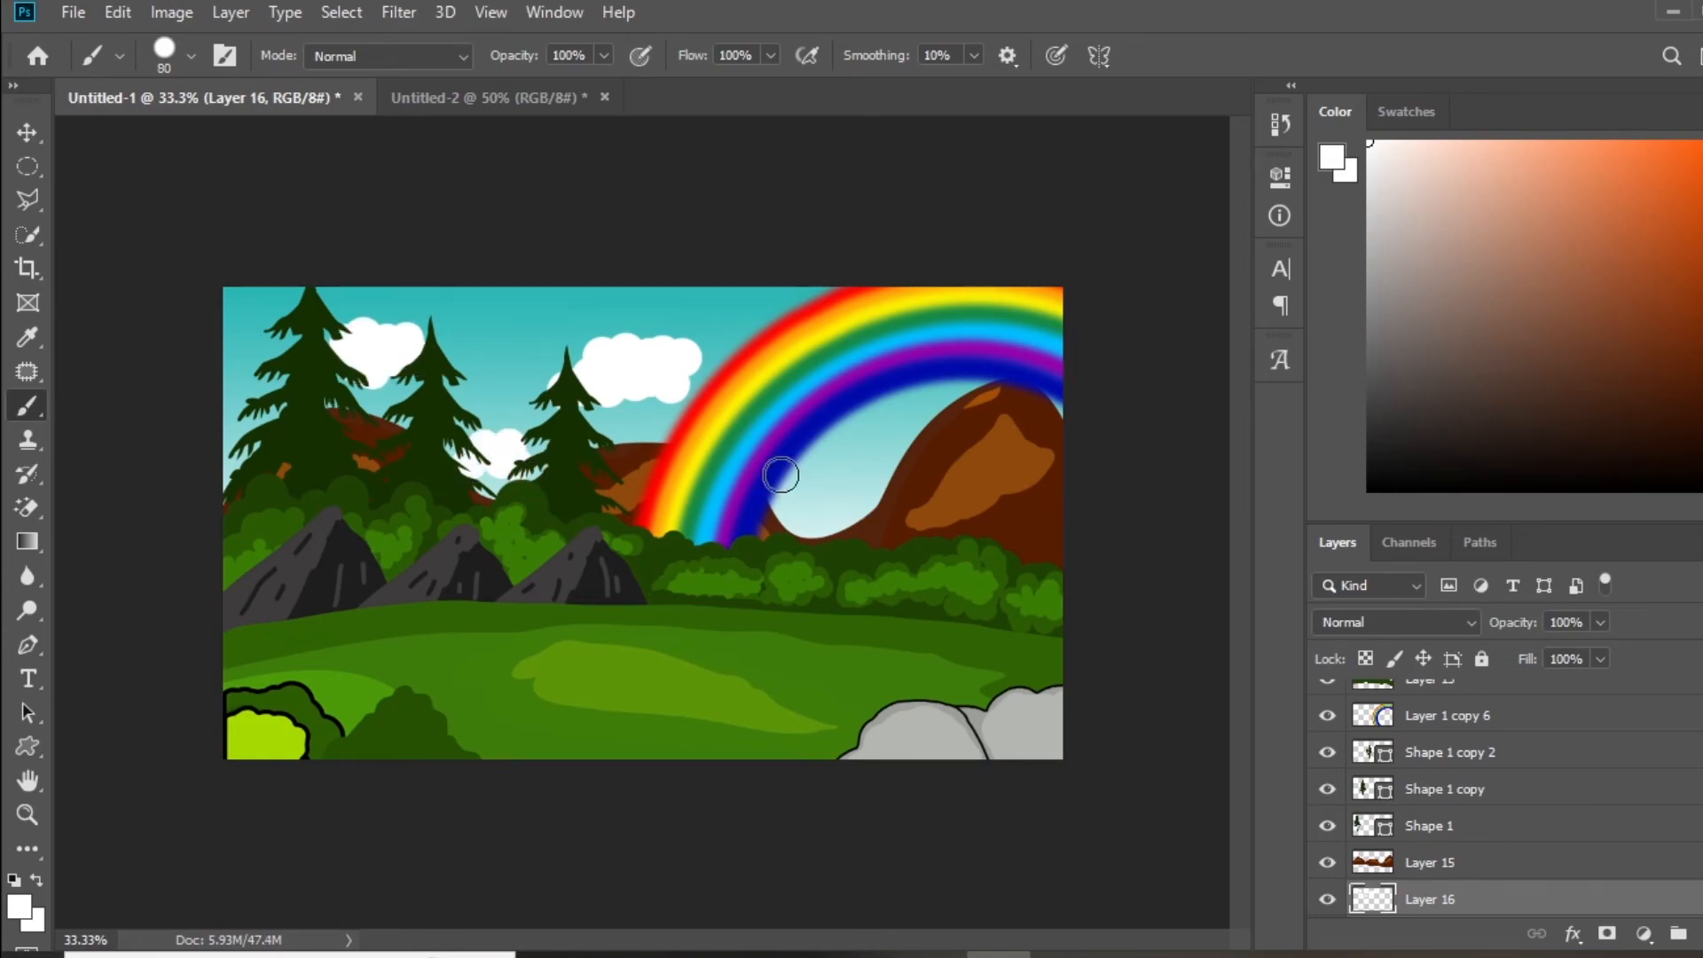
- Paint white clouds over the rainbow's inner edge, the right brown hill and the canvas's left edge on a new layer above the rainbow
scroll(1412, 828, up, 2)
click(1417, 792)
key(ctrl+shift+alt+n)
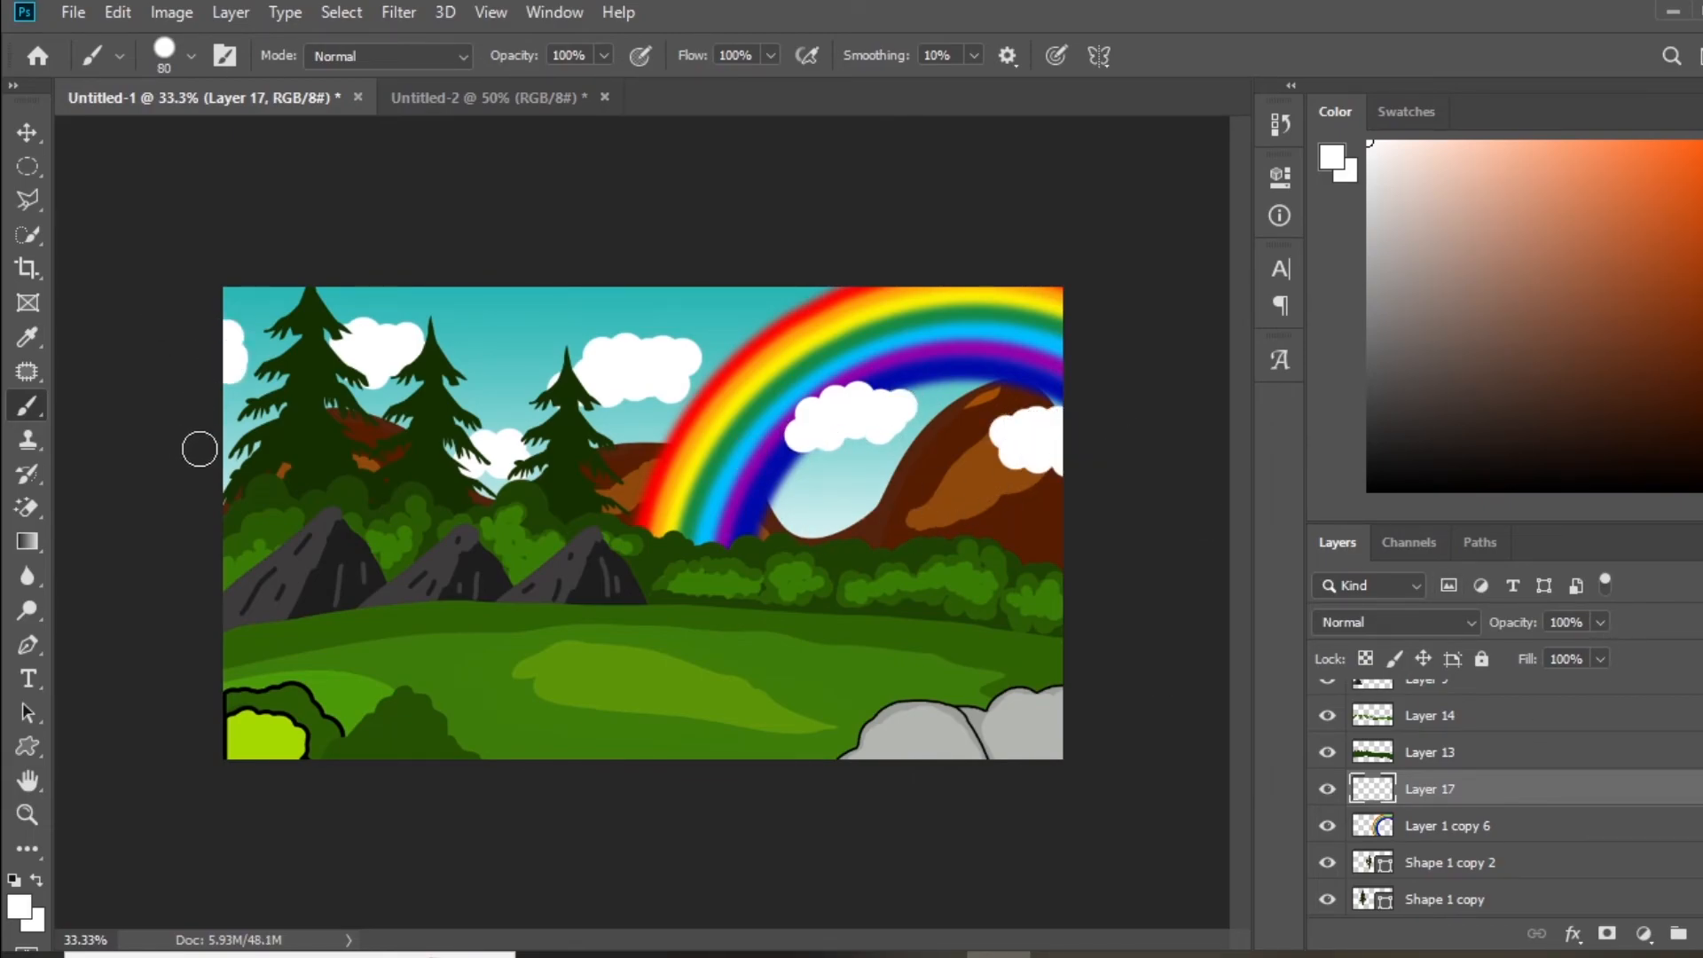
- Duplicate Layer 17, shift the copy slightly left and fill its cloud shapes with pale cyan
key(v)
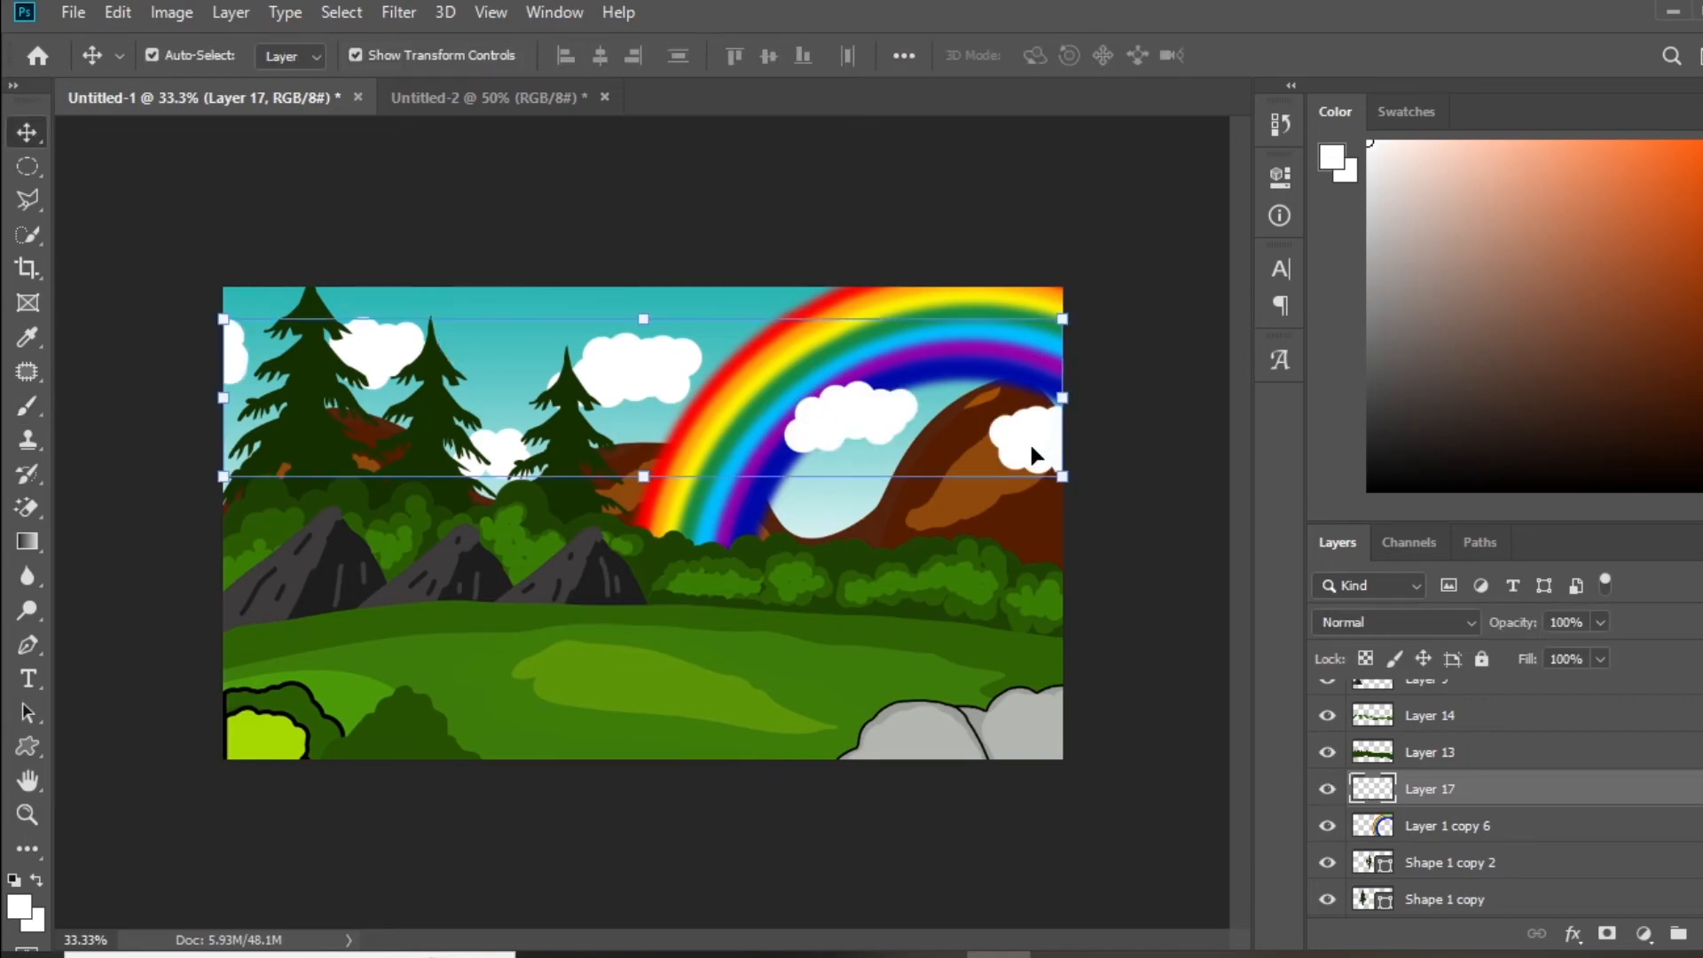
key(ctrl+j)
drag(1062, 318, 1057, 318)
key(Return)
click(19, 907)
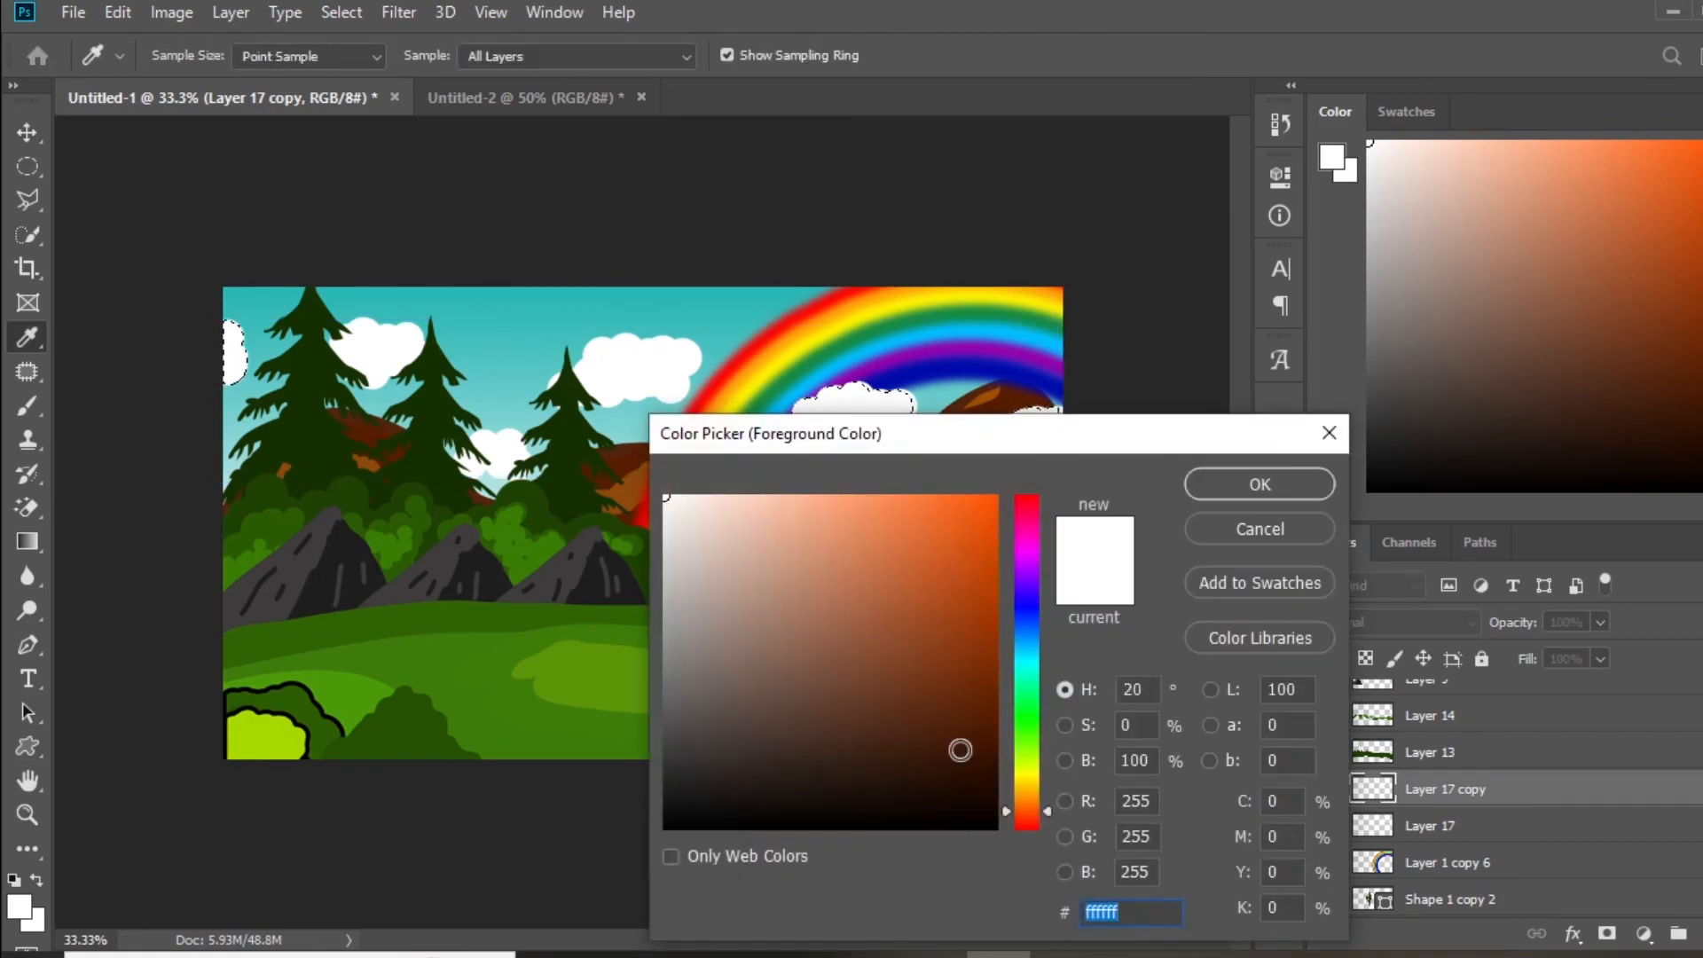
click(1026, 662)
click(753, 498)
click(1250, 490)
key(alt+BackSpace)
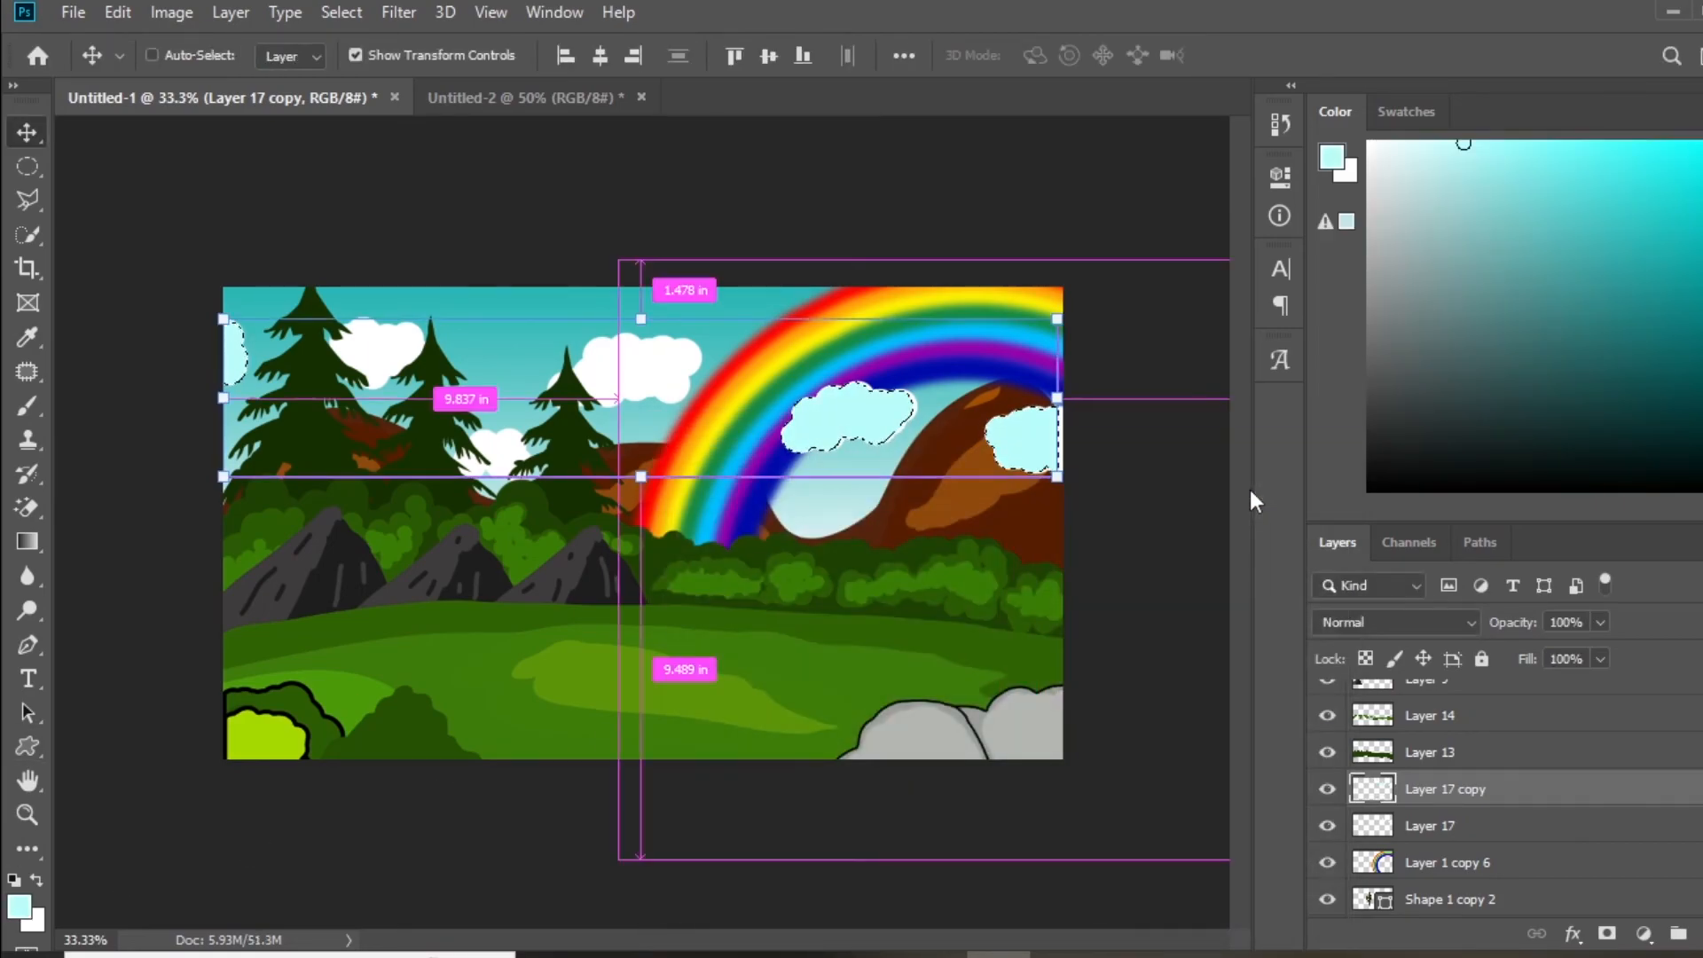
key(ctrl+d)
- Move the pale cyan cloud copy directly below Layer 17 and nudge it left so it edges the white clouds
key(ctrl+[)
key(Left)
key(Left)
key(Left)
key(Left)
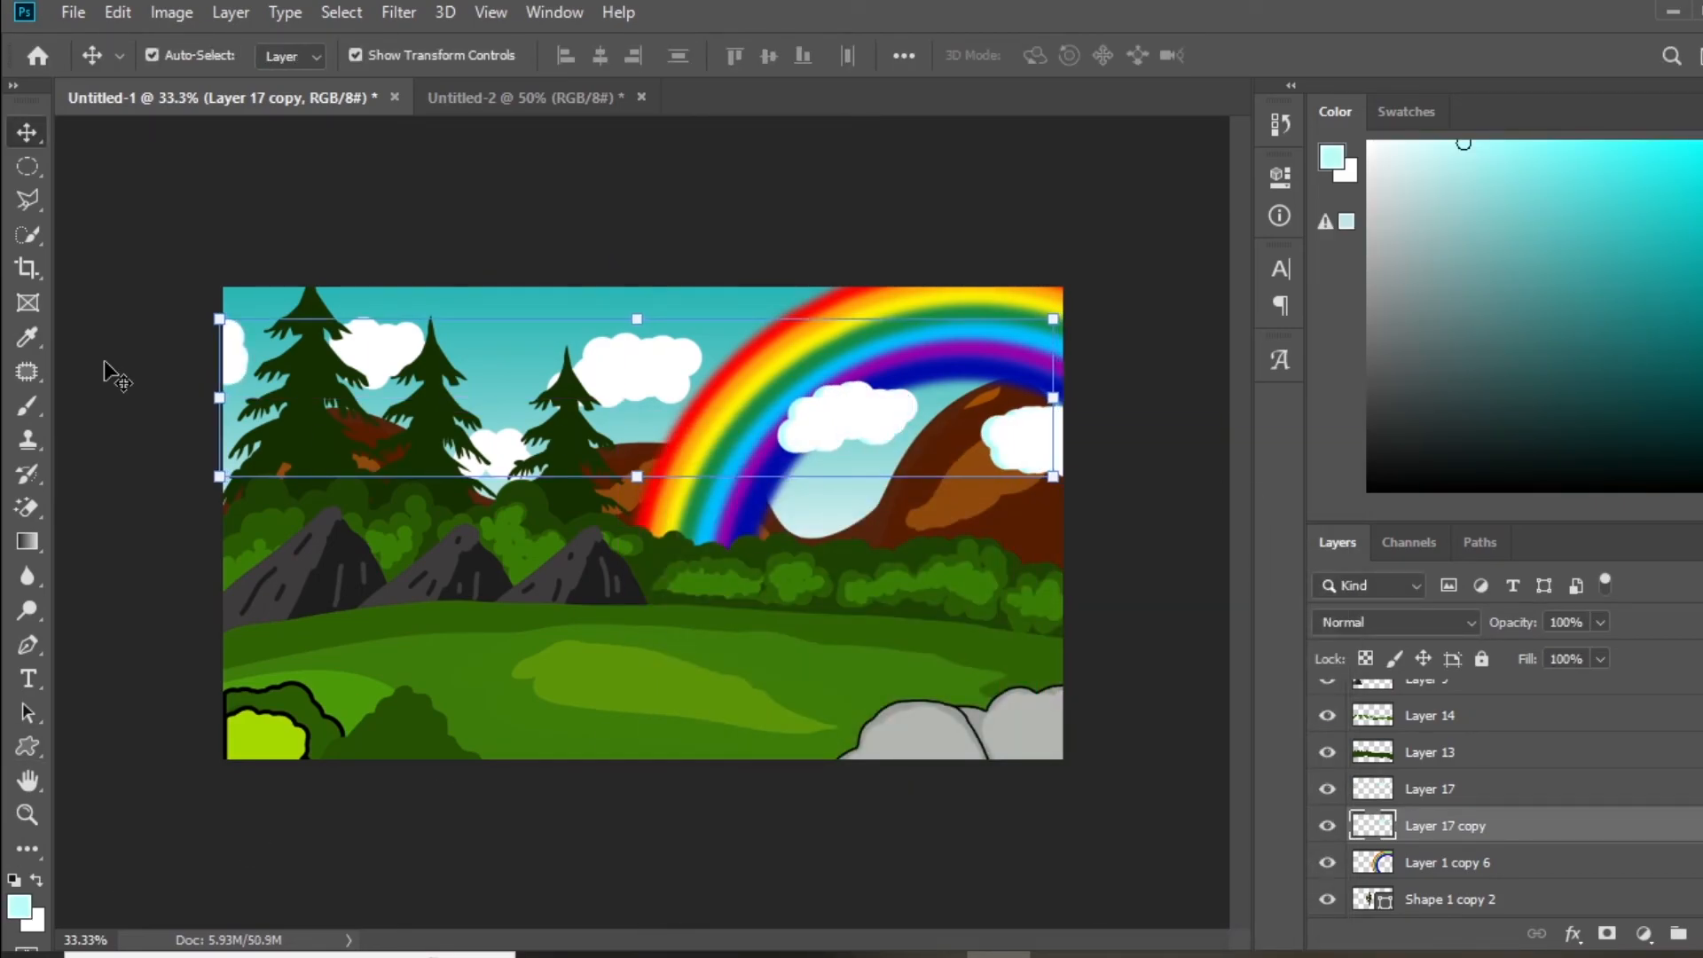
- Apply a light Gaussian Blur to Layer 17 copy and to the white clouds on Layer 17
click(398, 11)
mouse_move(426, 308)
click(781, 413)
drag(853, 366, 1290, 465)
drag(1236, 858, 1193, 868)
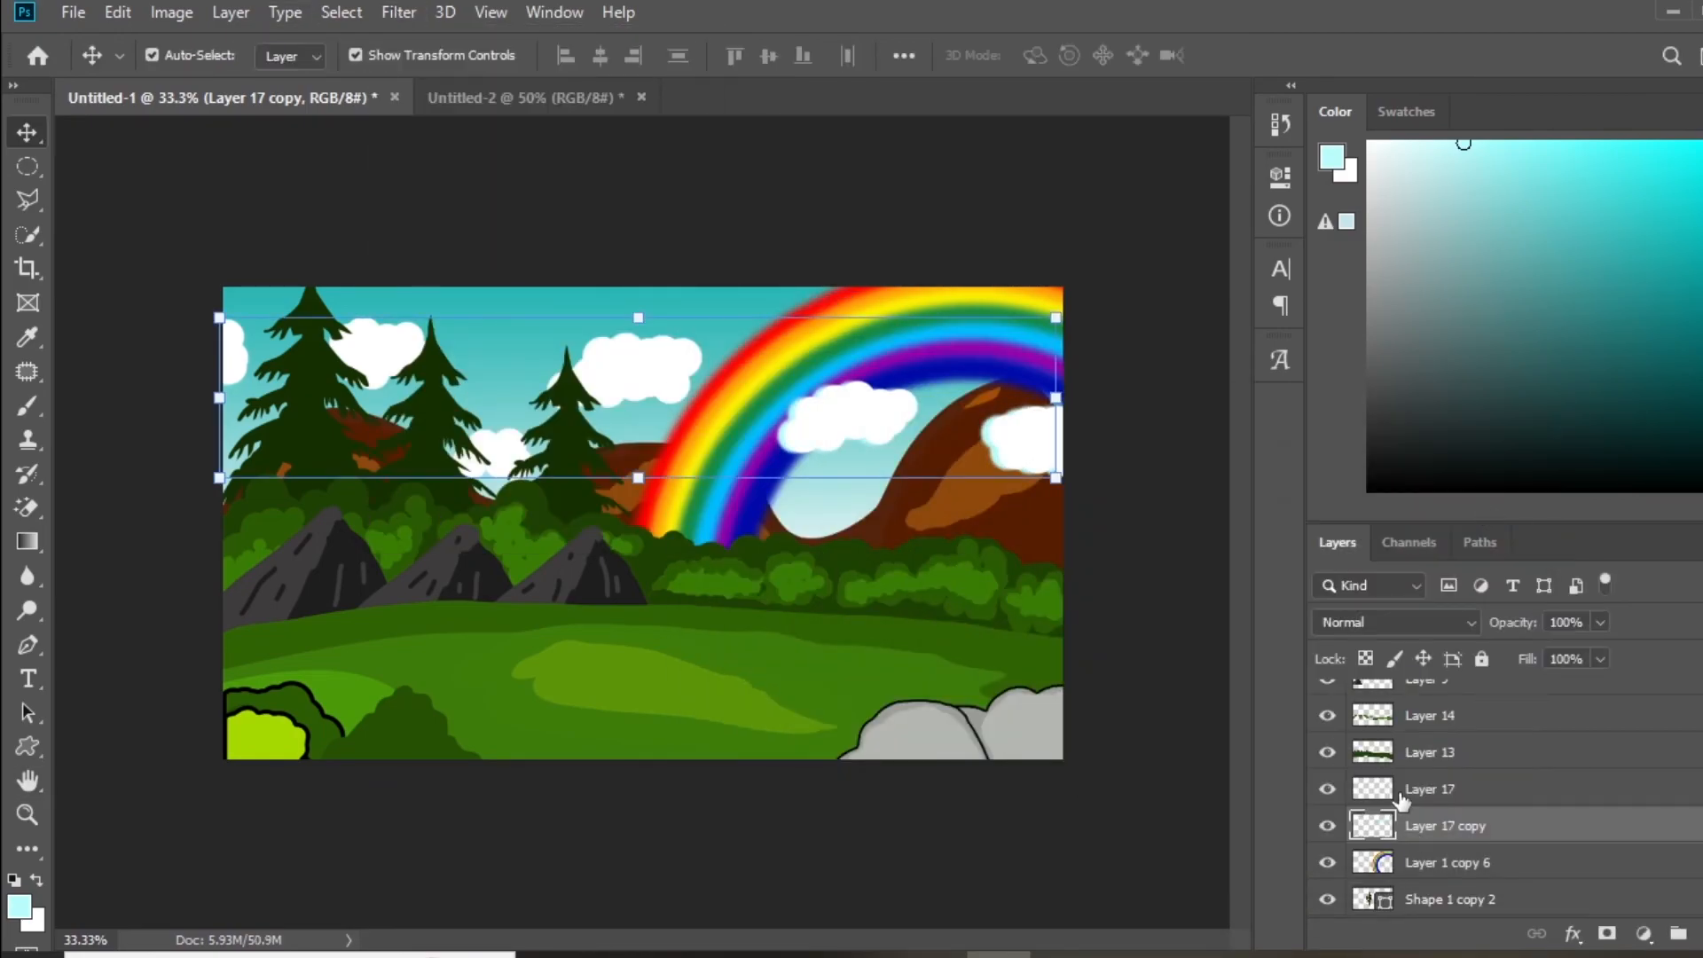
click(398, 11)
mouse_move(426, 310)
click(802, 413)
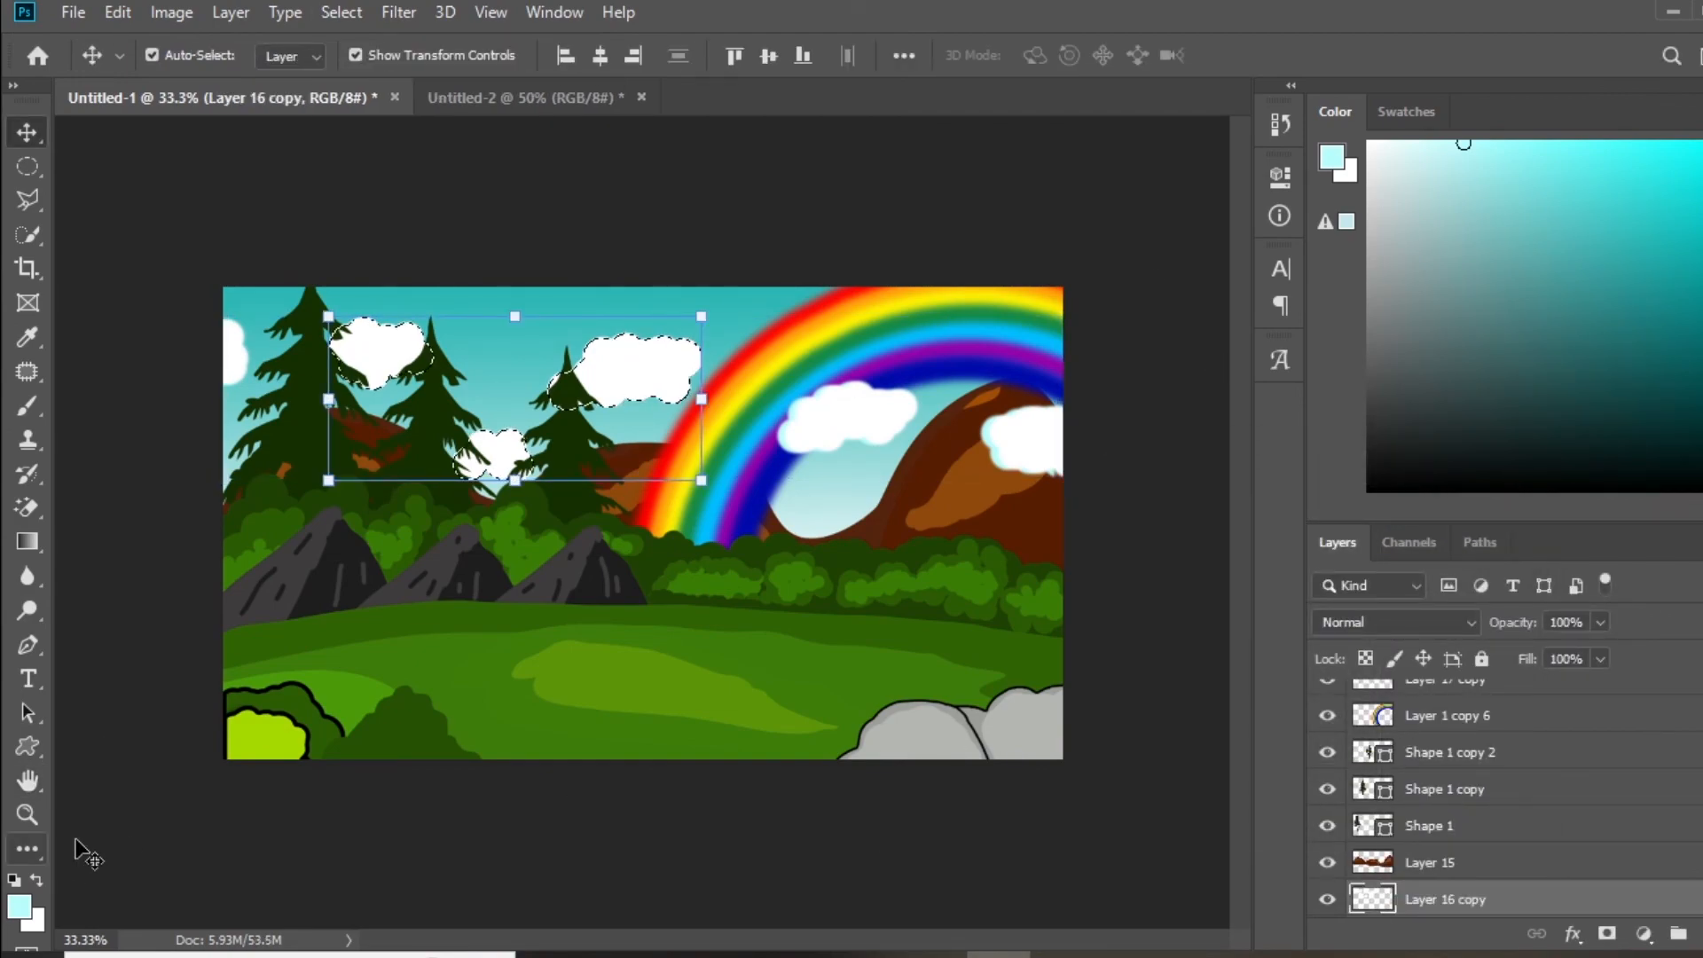
- Make a pale cyan copy of Layer 16's clouds, shifted slightly left and placed directly below Layer 16
key(shift+Left)
key(shift+Left)
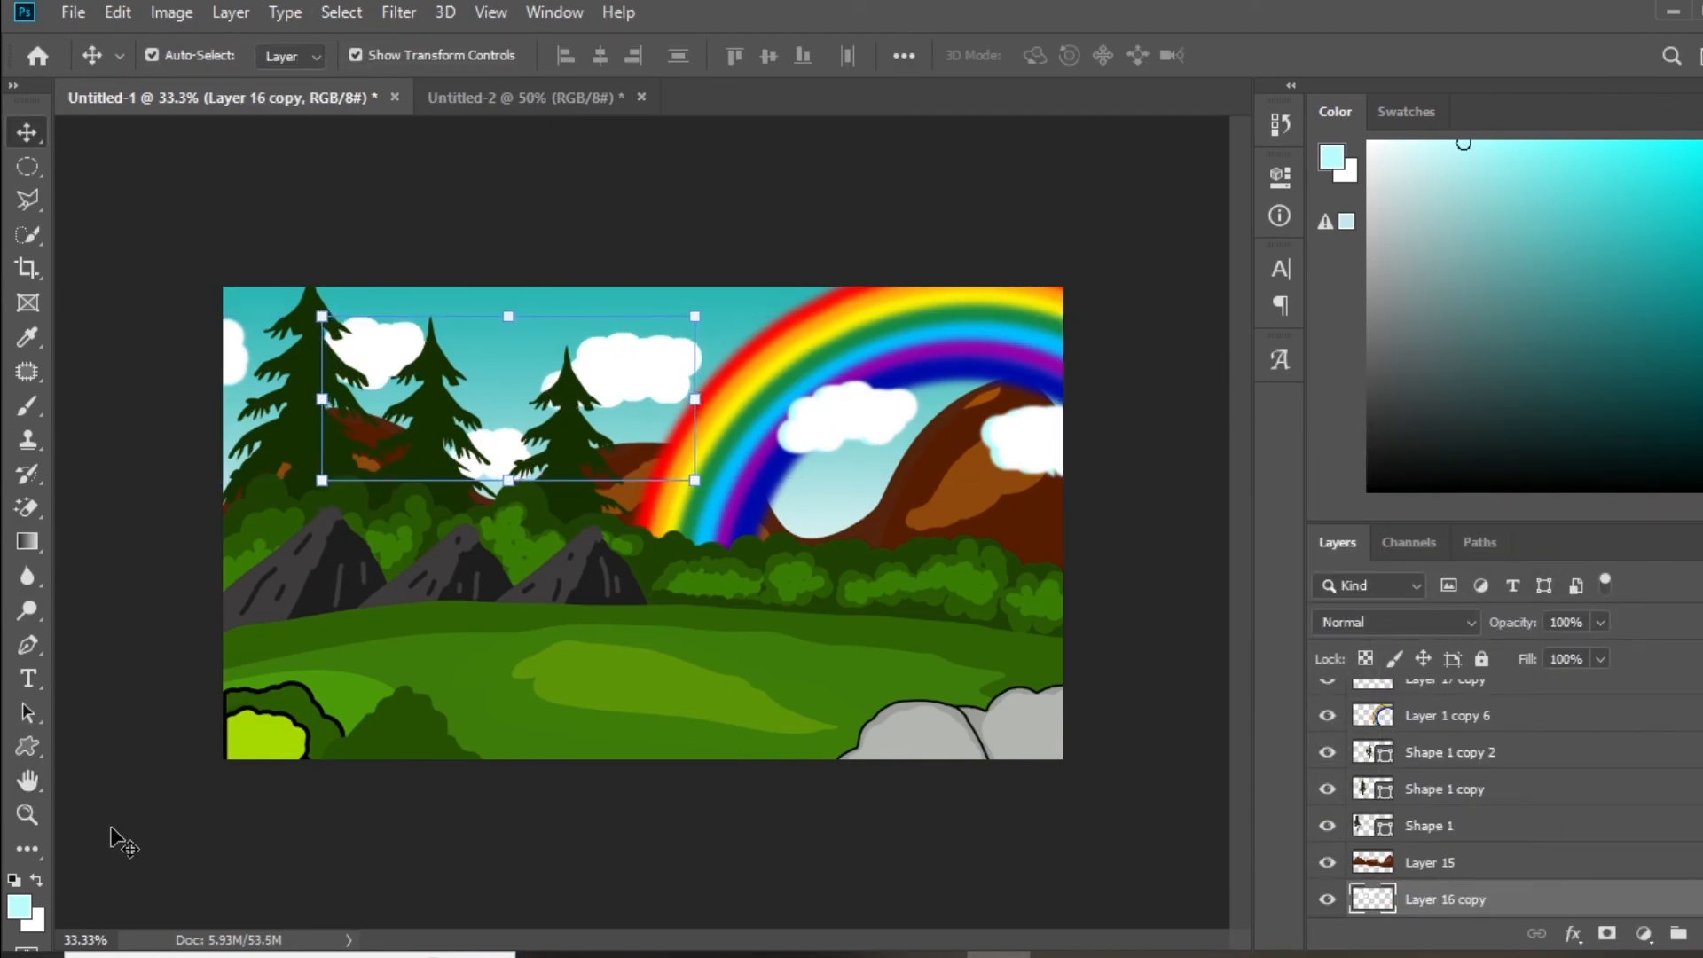
scroll(1627, 897, down, 2)
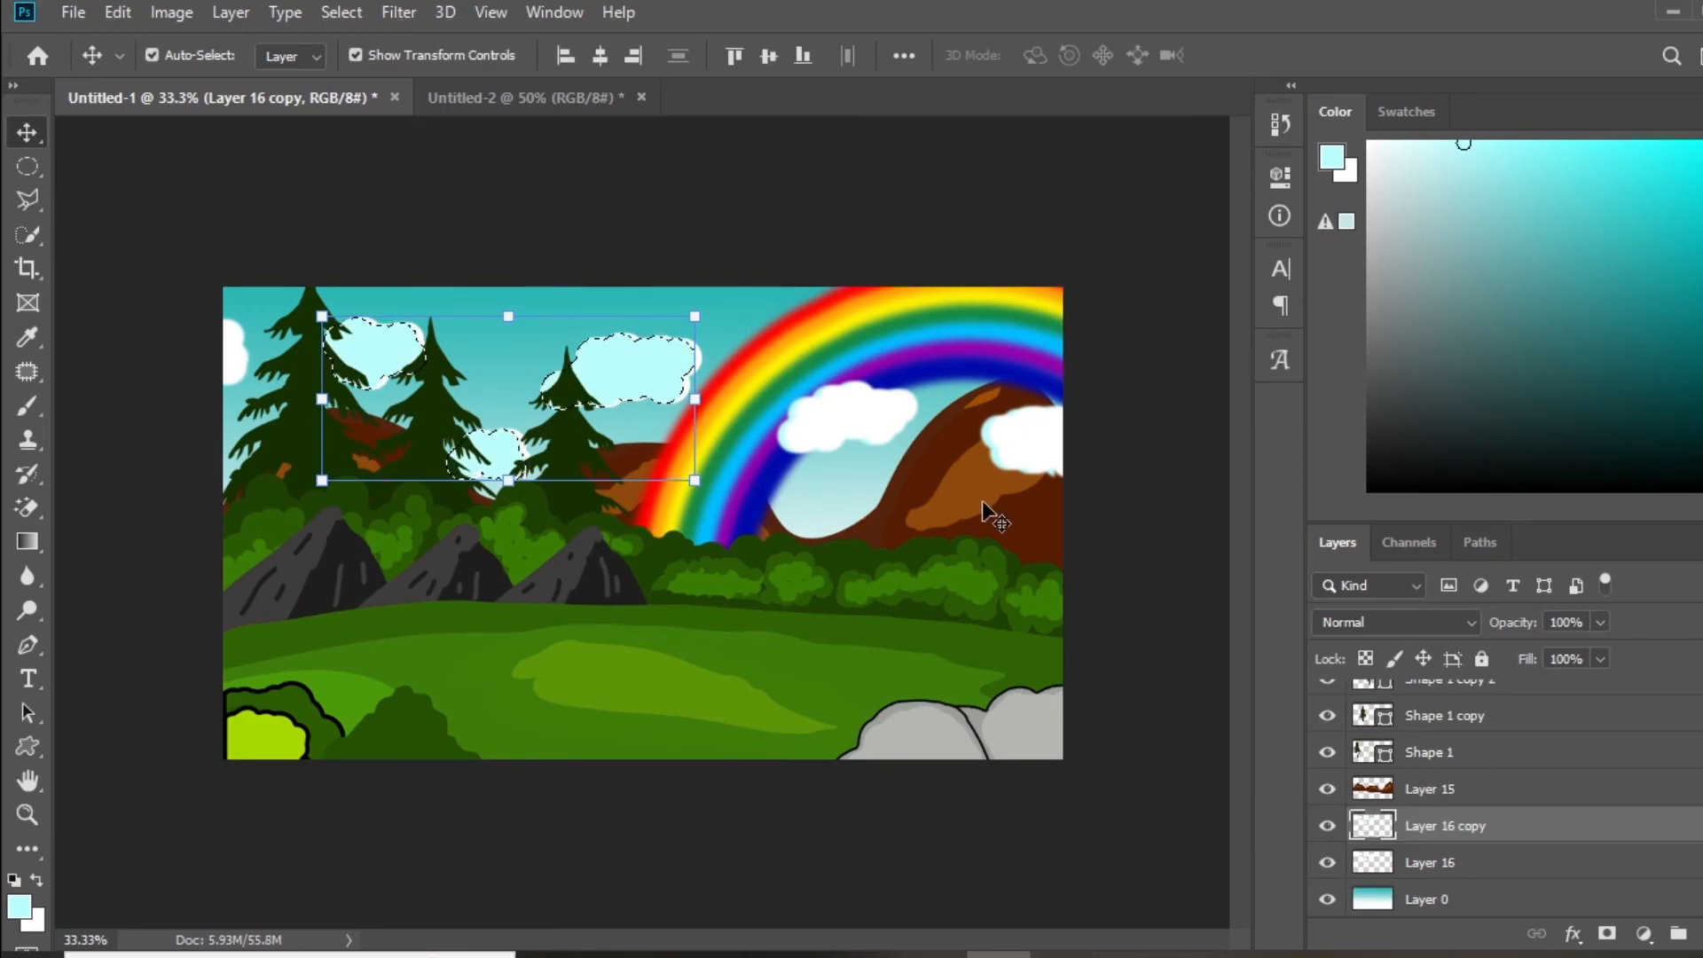
drag(1437, 825, 1472, 880)
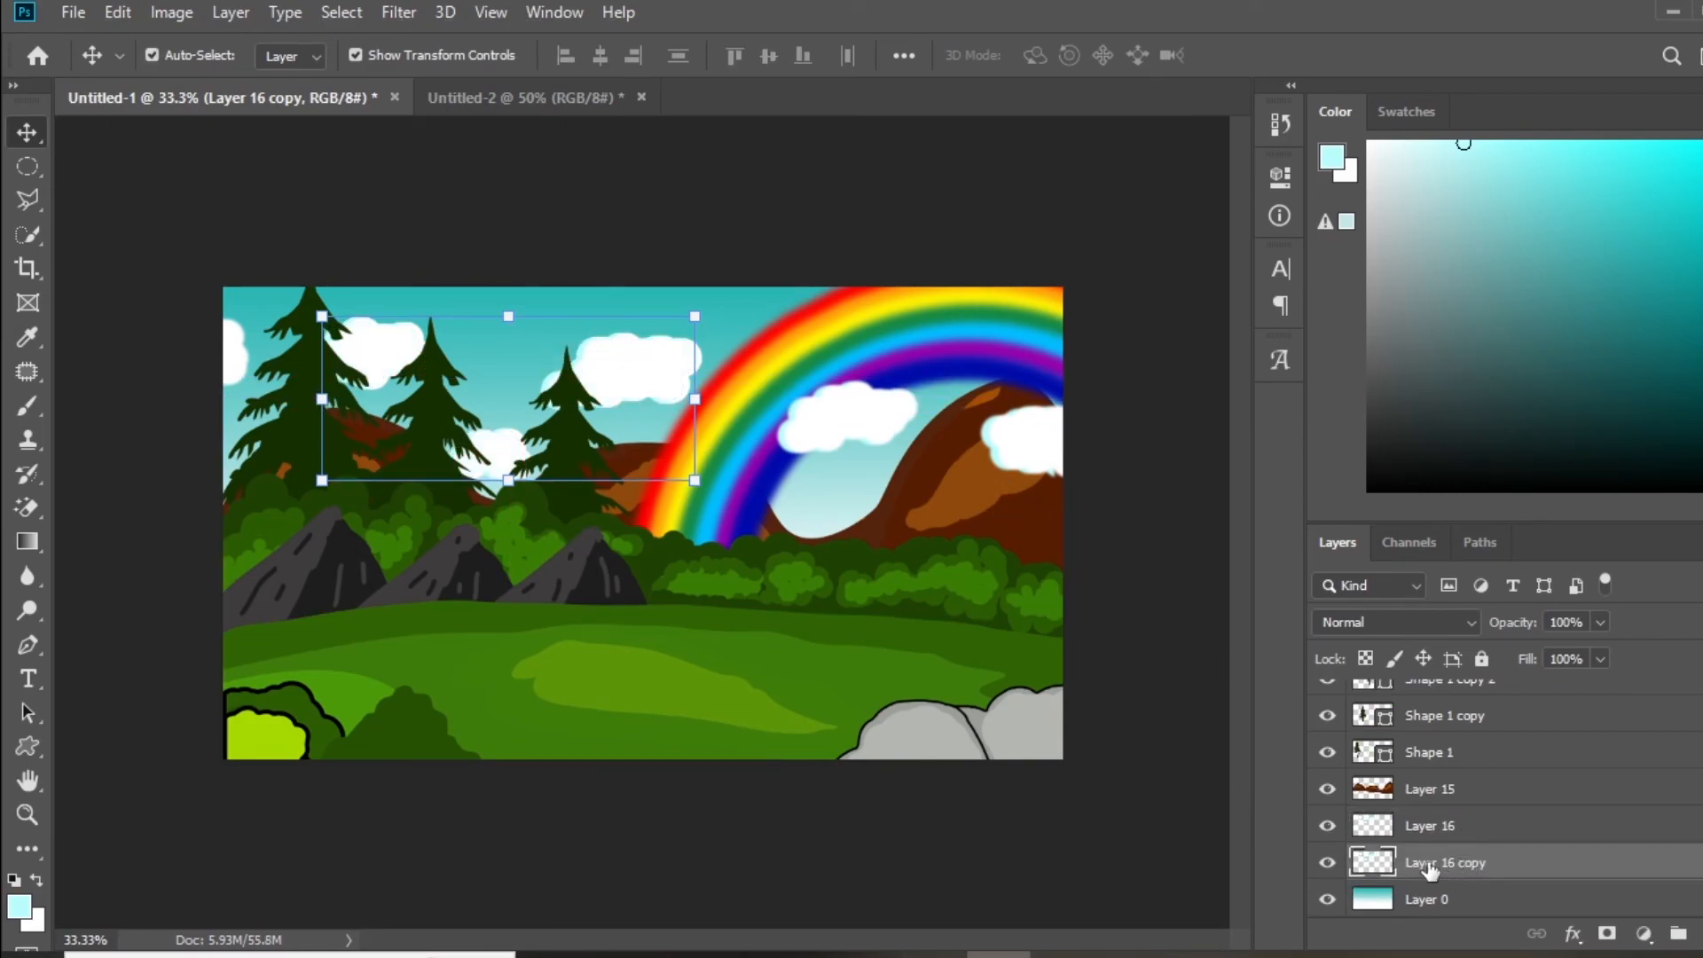
key(shift+Left)
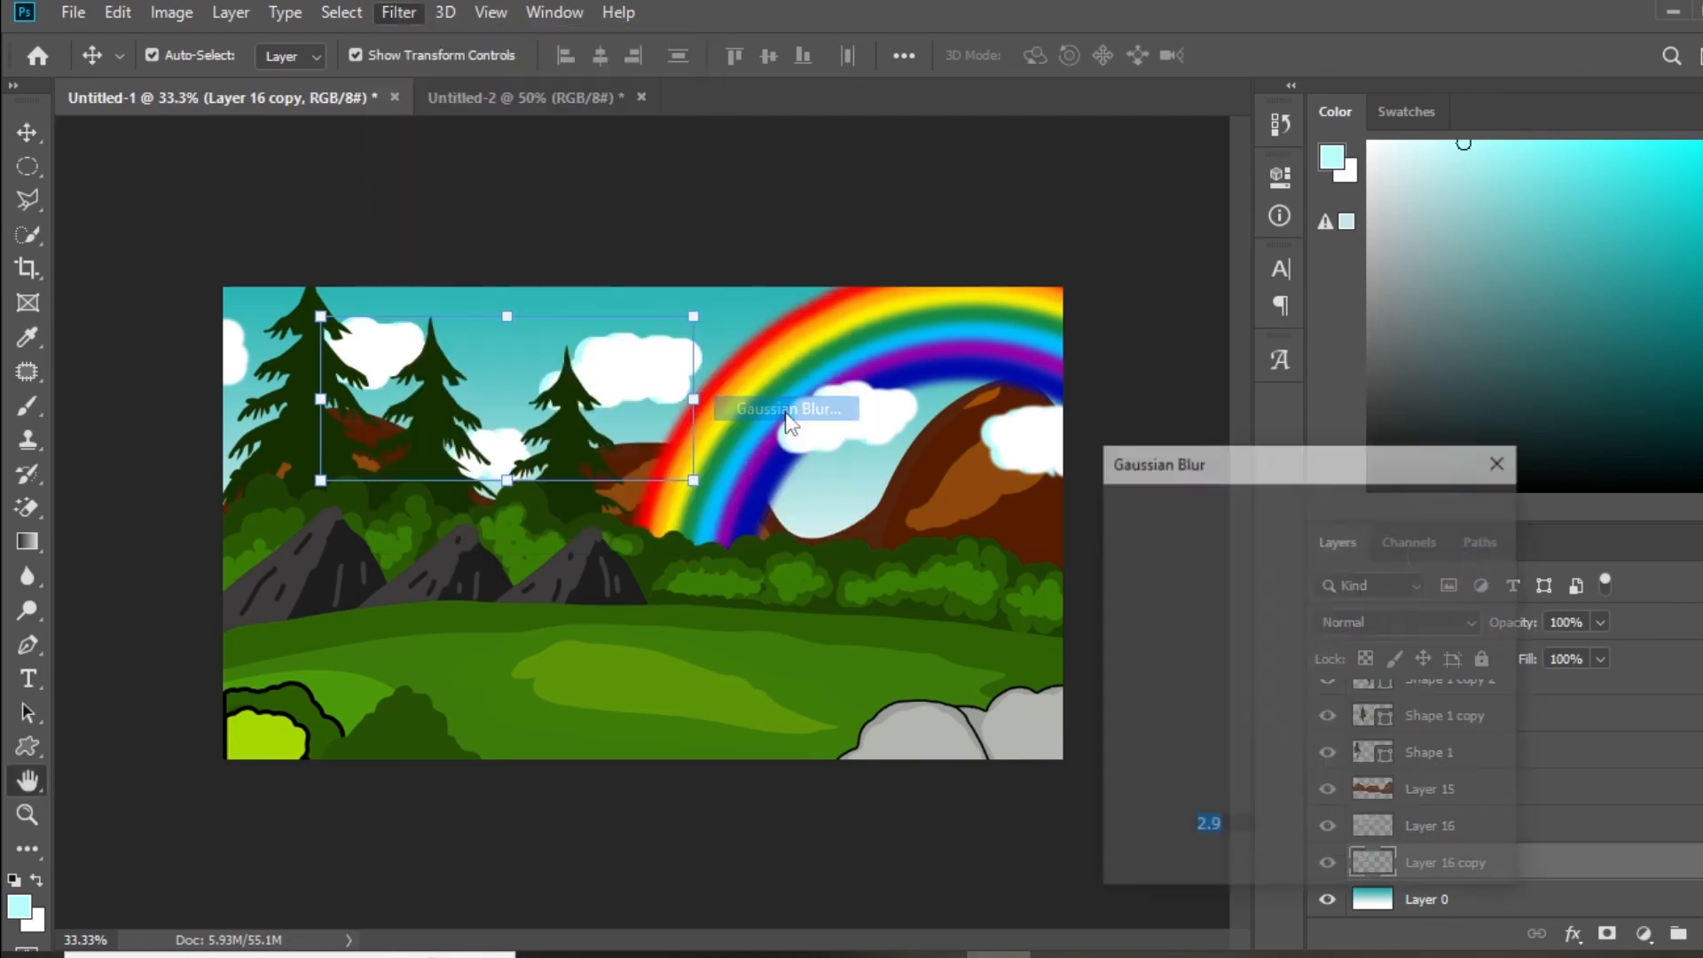
- Soften the white clouds on Layer 16 with two passes of Gaussian Blur at a 2.9-pixel radius
click(632, 376)
click(398, 12)
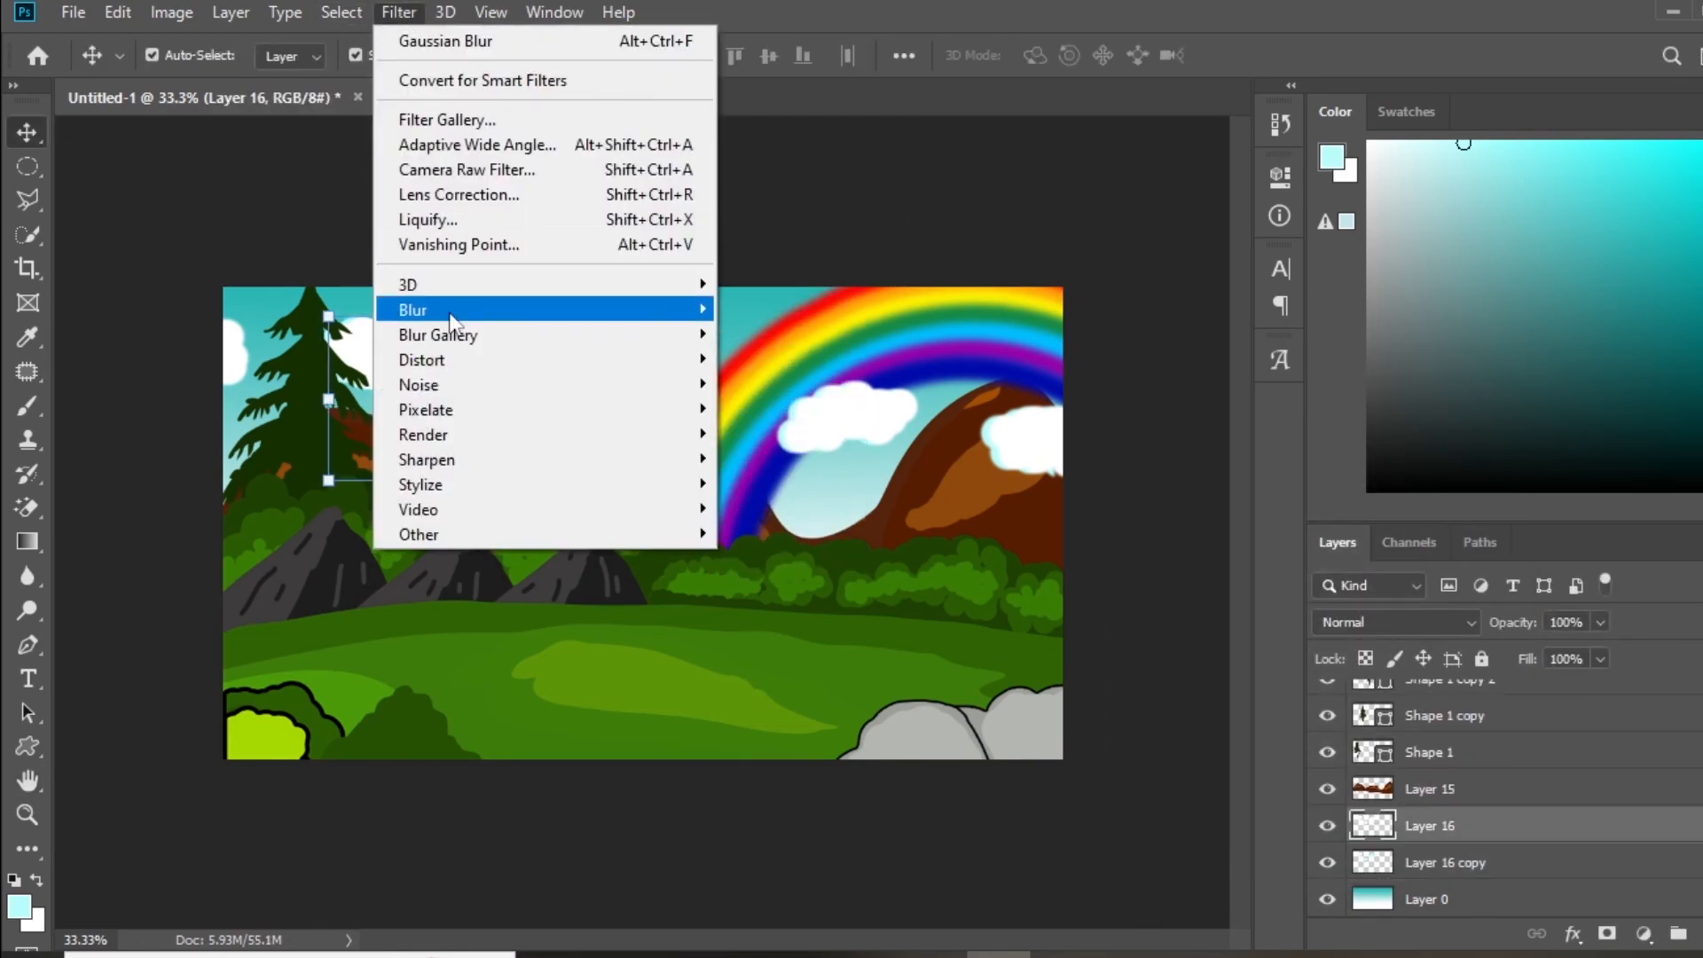
mouse_move(621, 310)
click(804, 413)
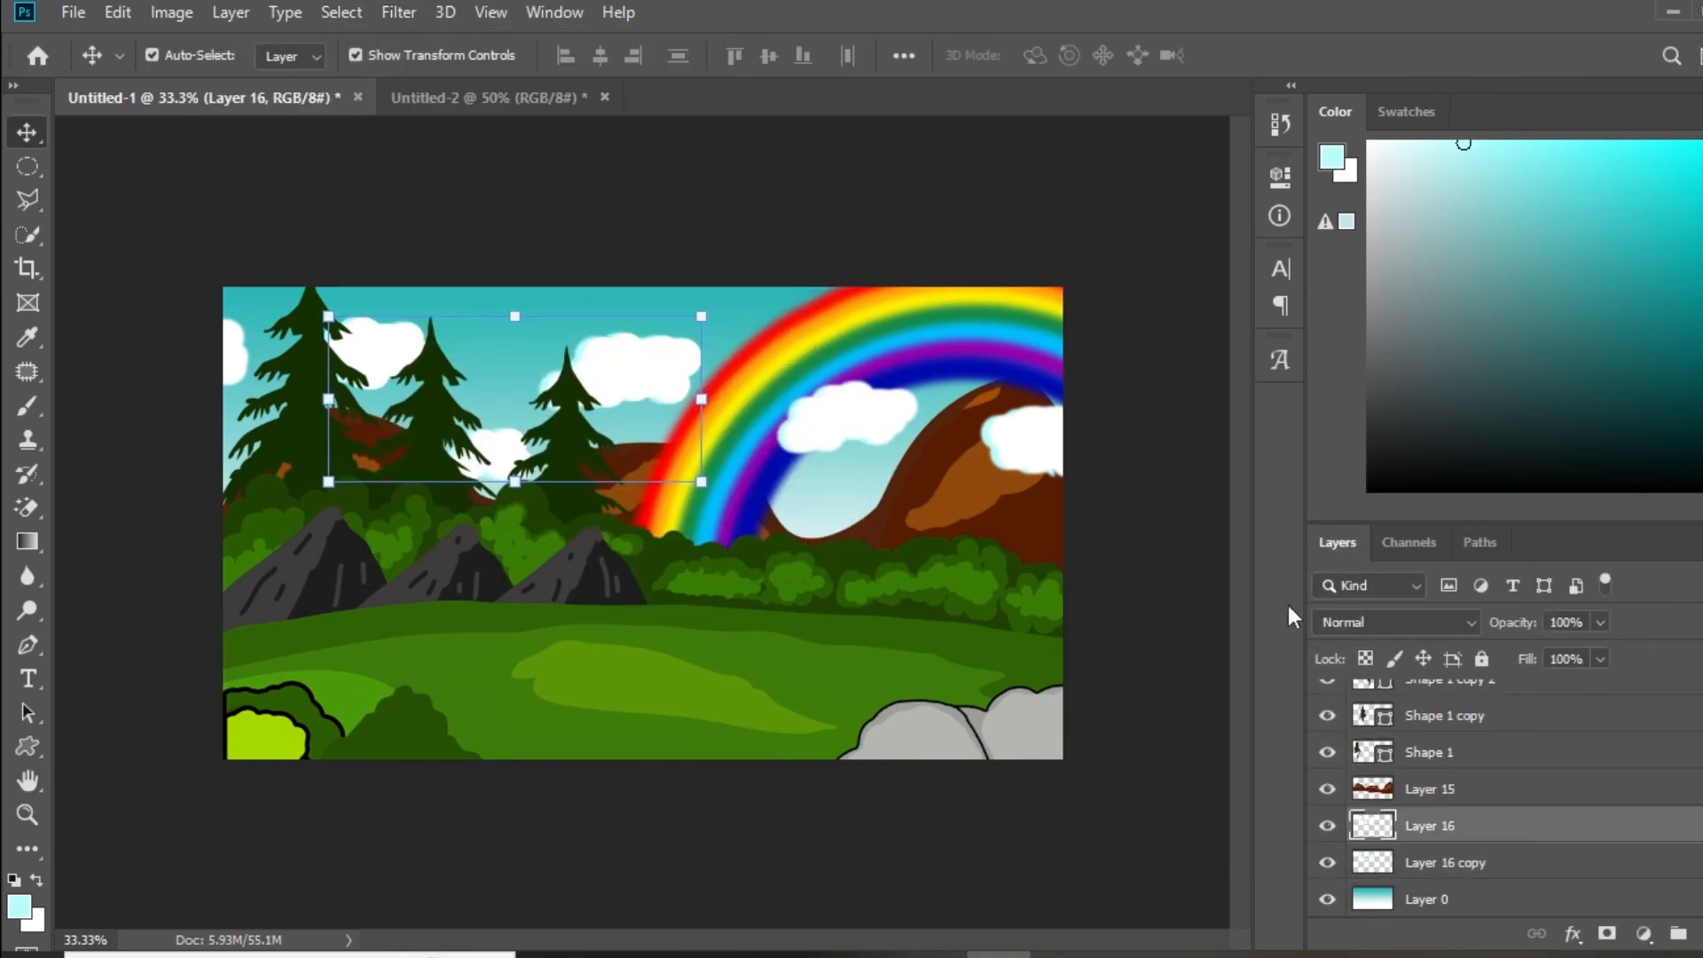
click(398, 12)
mouse_move(457, 308)
click(794, 411)
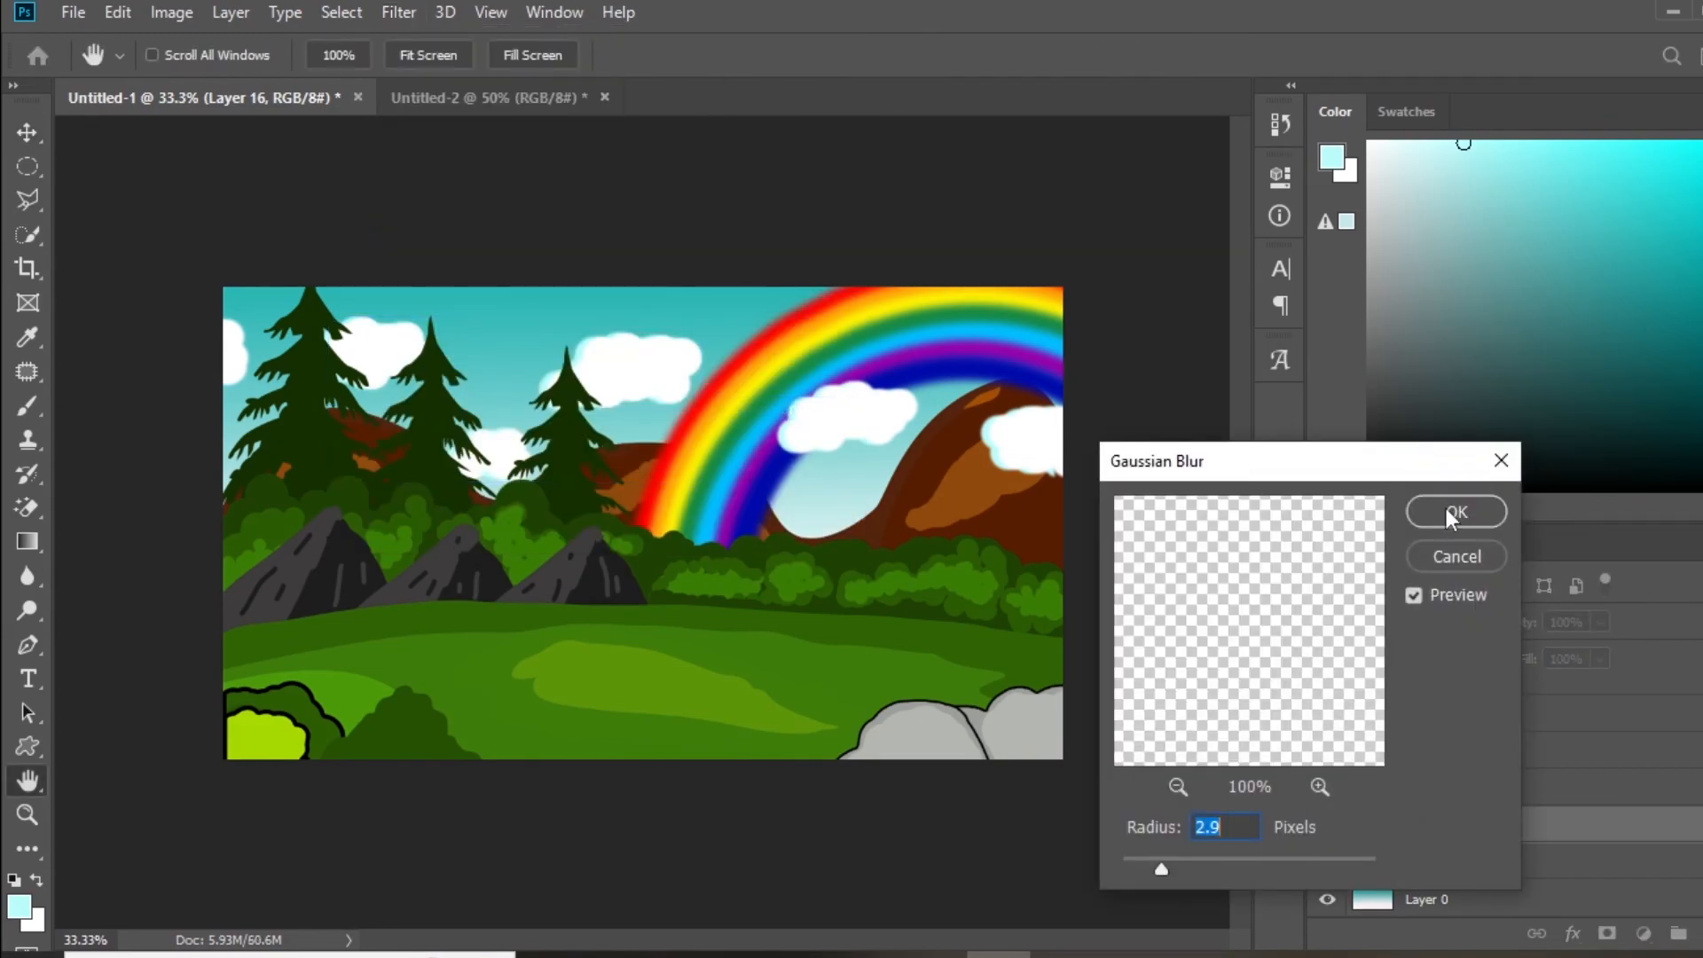
click(1455, 514)
click(1036, 424)
click(741, 189)
click(1009, 455)
click(710, 235)
- Select the cloud at the rainbow's inner edge with the Rectangular Marquee and copy it from Layer 17 onto a new layer
click(1019, 452)
right_click(27, 166)
click(133, 168)
drag(1201, 604, 955, 284)
key(ctrl+d)
drag(944, 537, 753, 284)
click(1702, 933)
- Move the copied cloud over the canvas's upper-right corner and enlarge it to about 7.07 by 4.17 in
click(27, 132)
drag(917, 376, 1019, 311)
drag(941, 396, 1033, 366)
drag(1115, 275, 1149, 247)
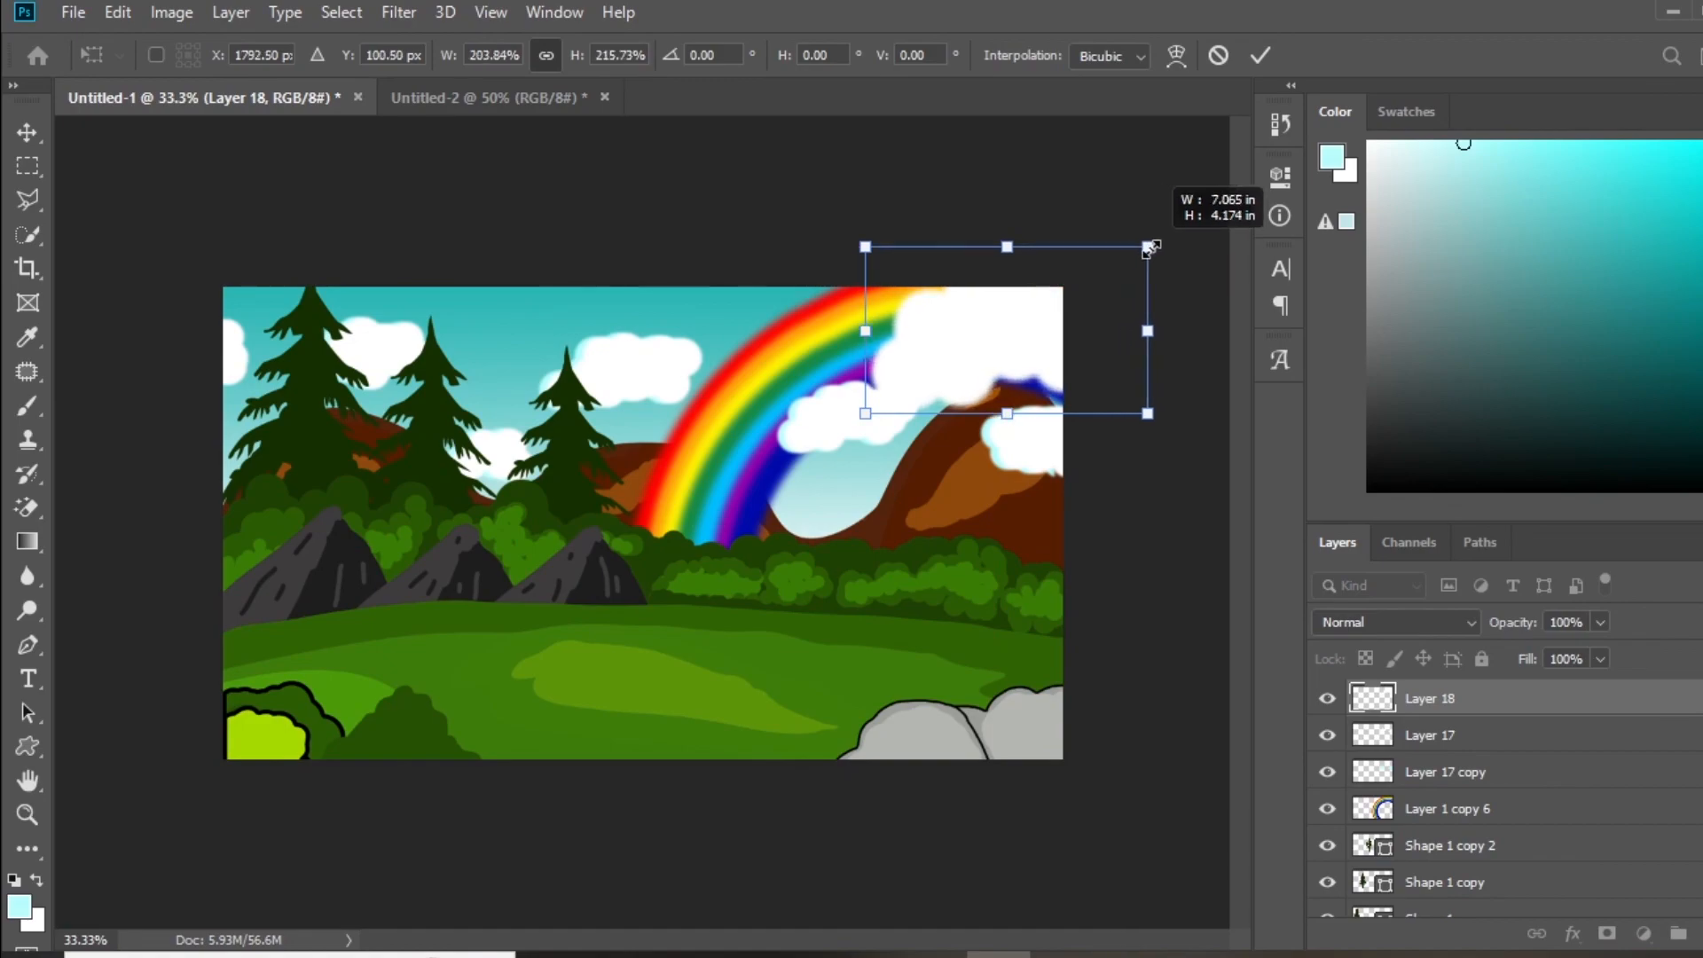
click(418, 229)
- Move Layer 18 down the stack to directly above the rainbow layer, below Layer 17 copy
click(1486, 708)
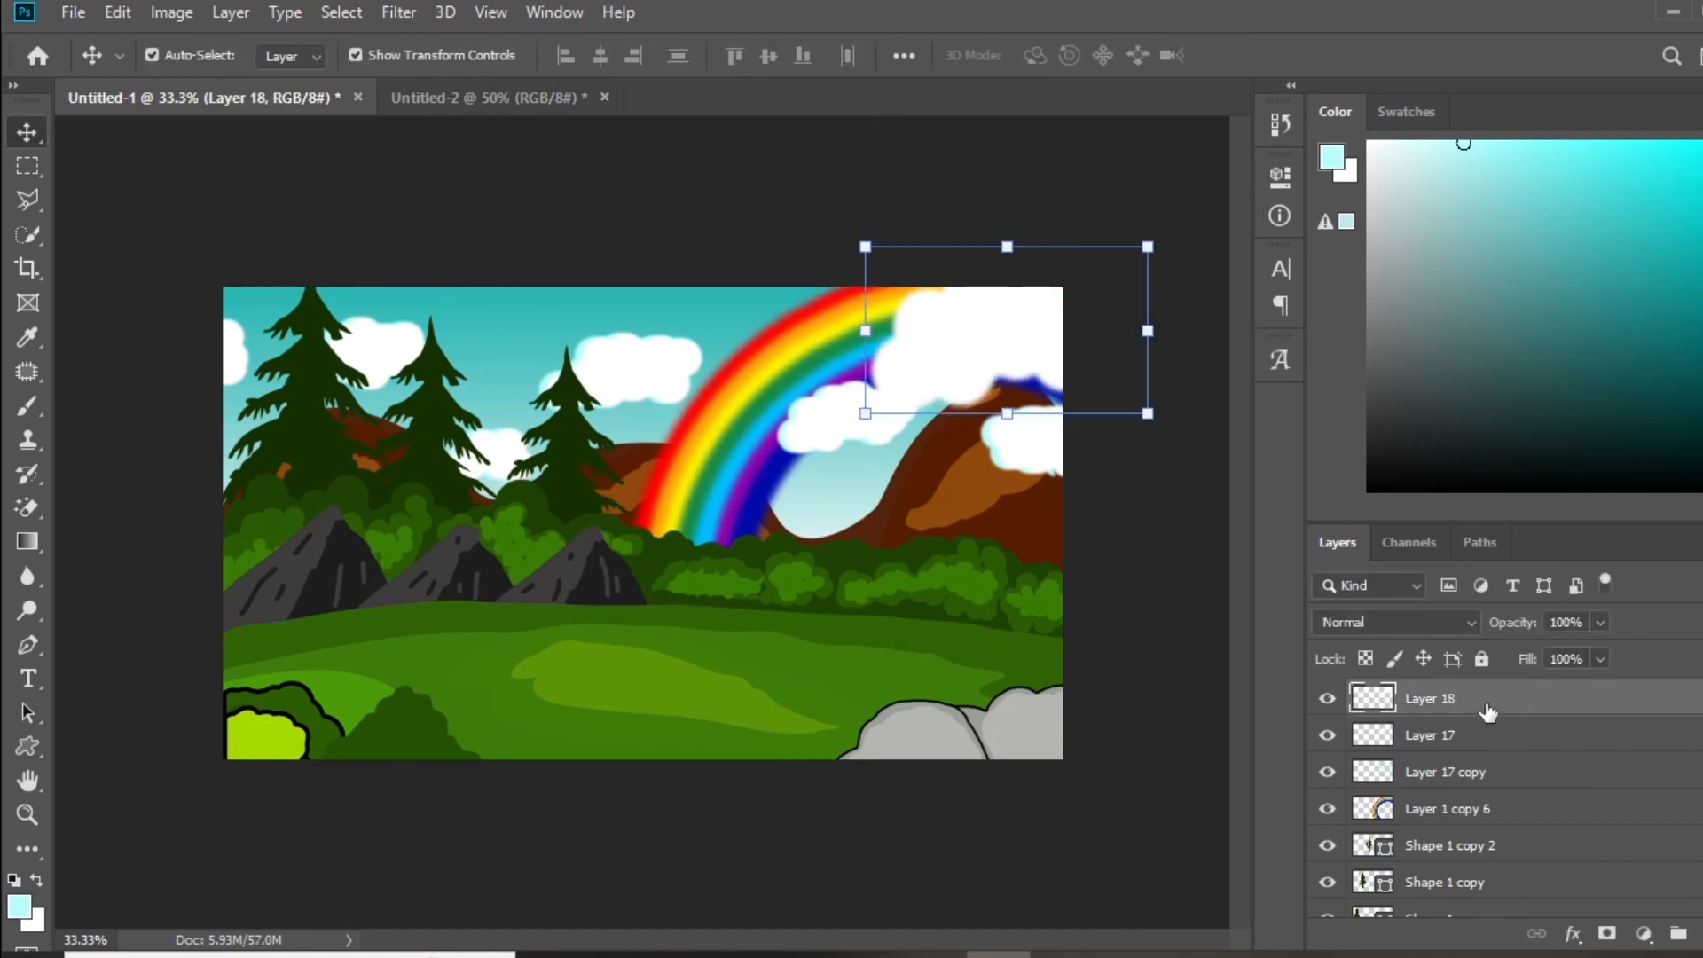
key(ctrl+bracketleft)
key(ctrl+bracketleft)
key(ctrl+bracketleft)
key(ctrl+bracketleft)
key(ctrl+bracketright)
key(ctrl+bracketright)
- Send the rainbow layer down the stack behind the pine trees, brown hills and Layer 16
click(1446, 809)
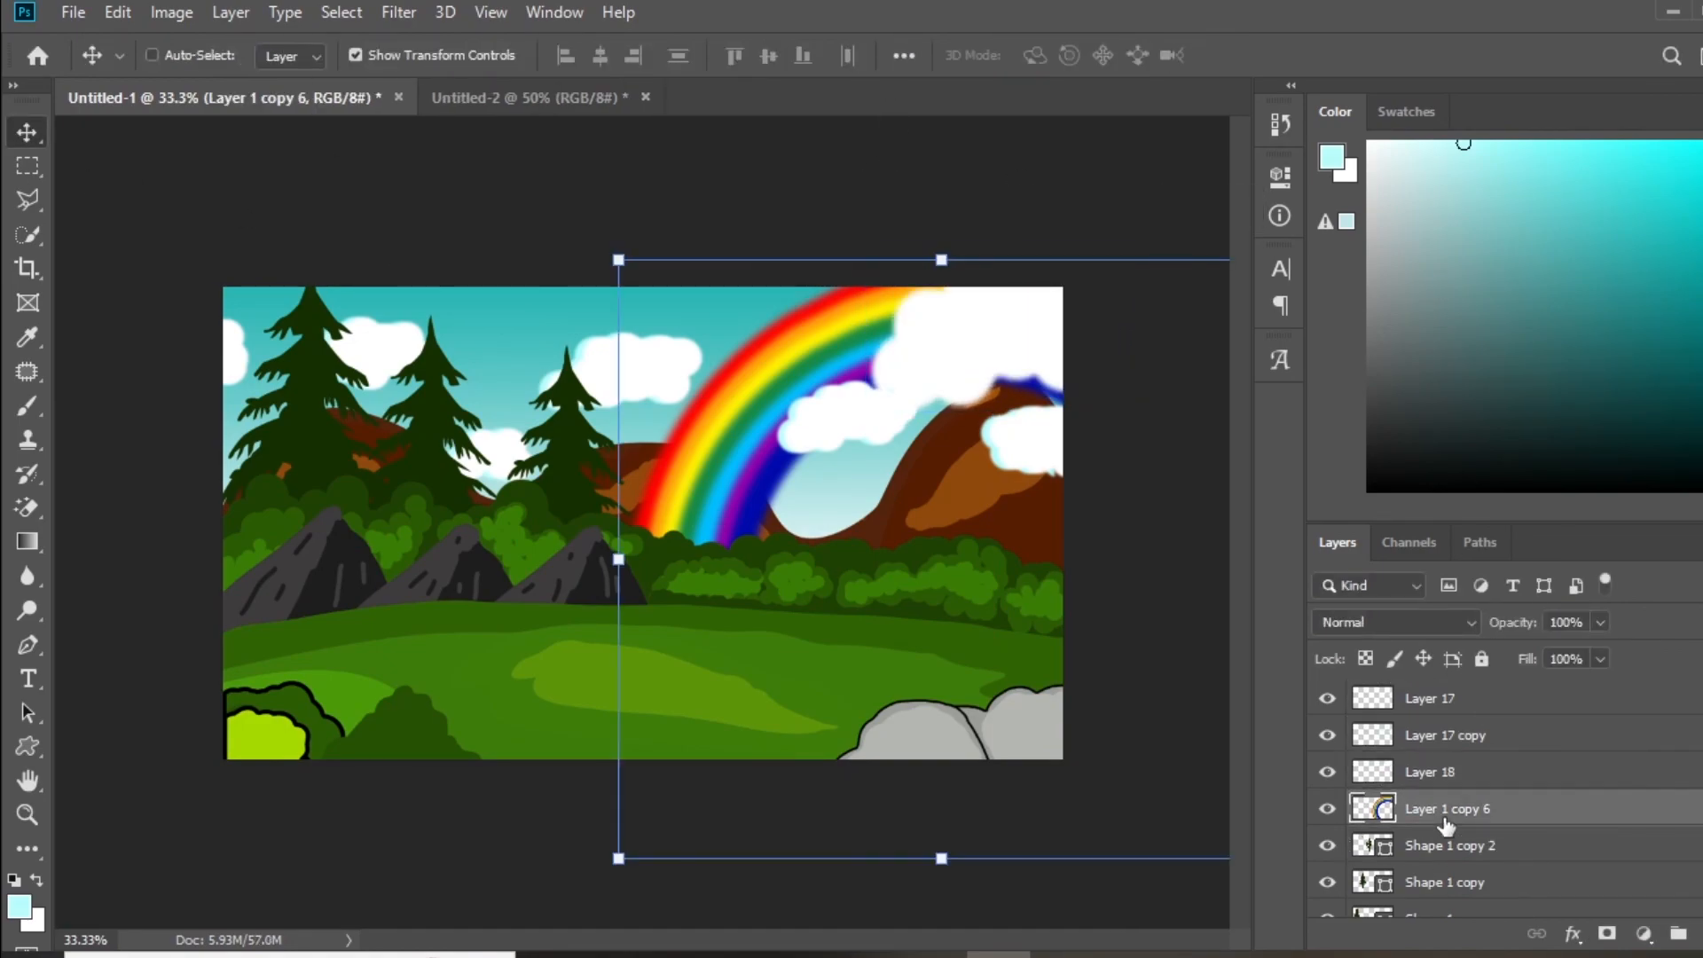
key(ctrl+bracketleft)
key(ctrl+bracketleft)
key(ctrl+bracketleft)
key(ctrl+bracketleft)
key(ctrl+bracketleft)
- Place the large cloud of Layer 18 directly below Layer 16, behind the brown hills, shift it down and enlarge it slightly
click(1040, 368)
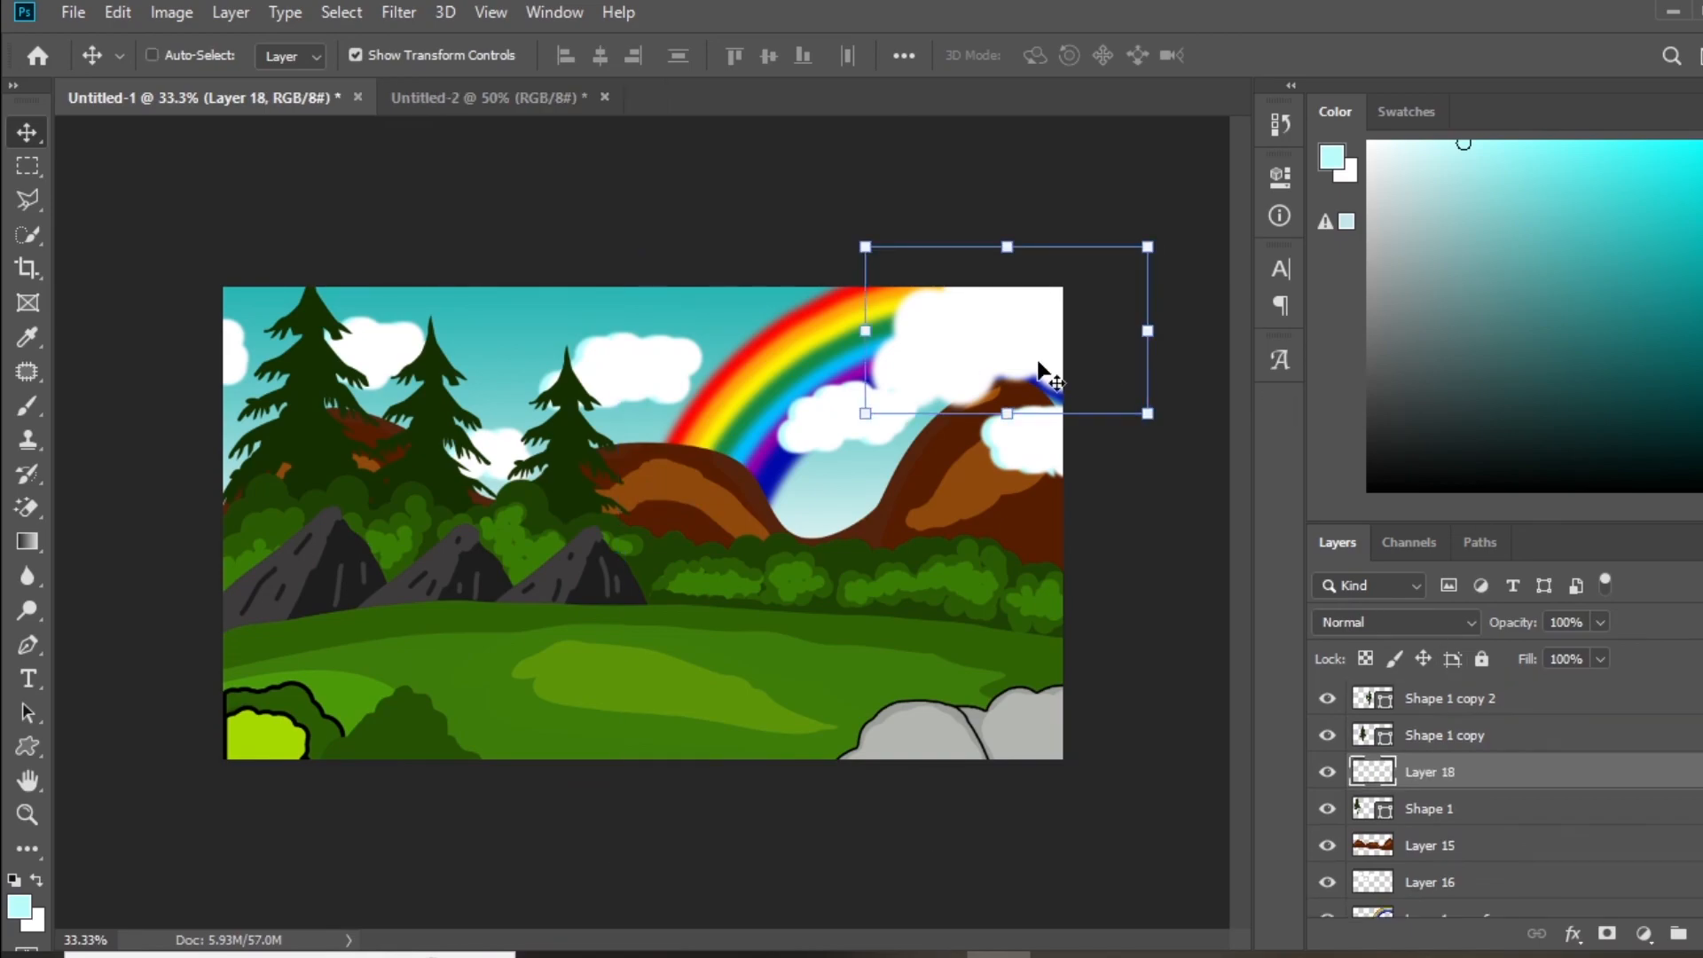
key(shift+Down)
key(shift+Down)
key(shift+Down)
key(shift+Down)
key(shift+Down)
key(shift+Down)
key(shift+Down)
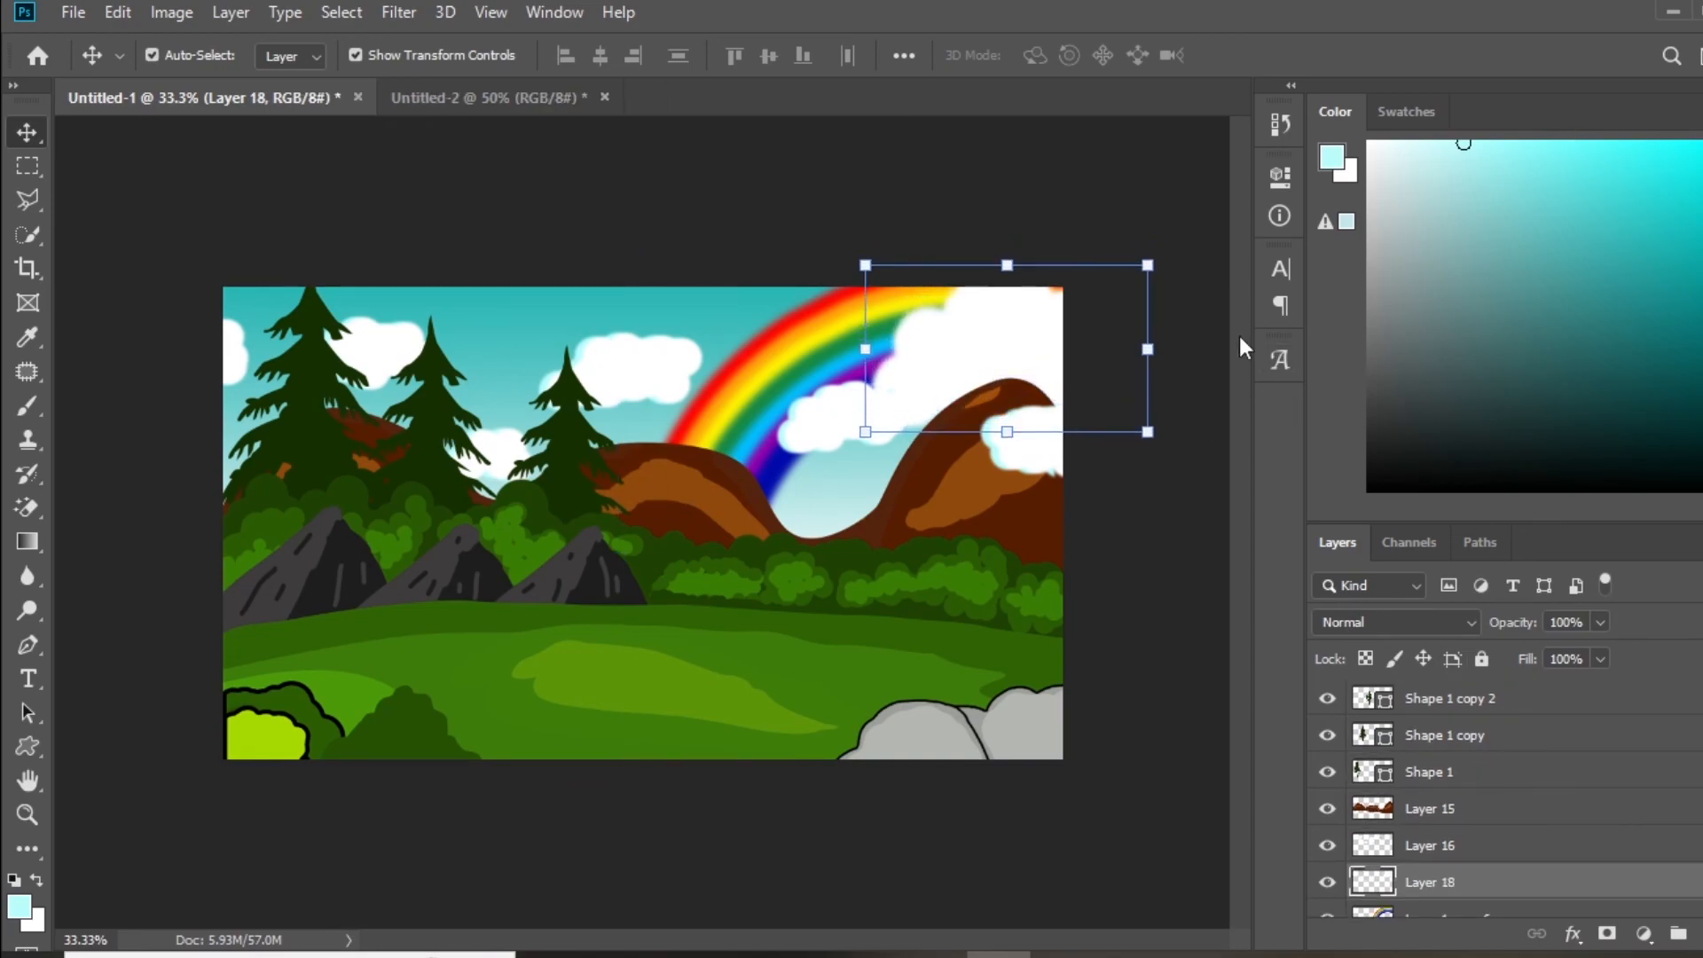
drag(1153, 304, 1166, 305)
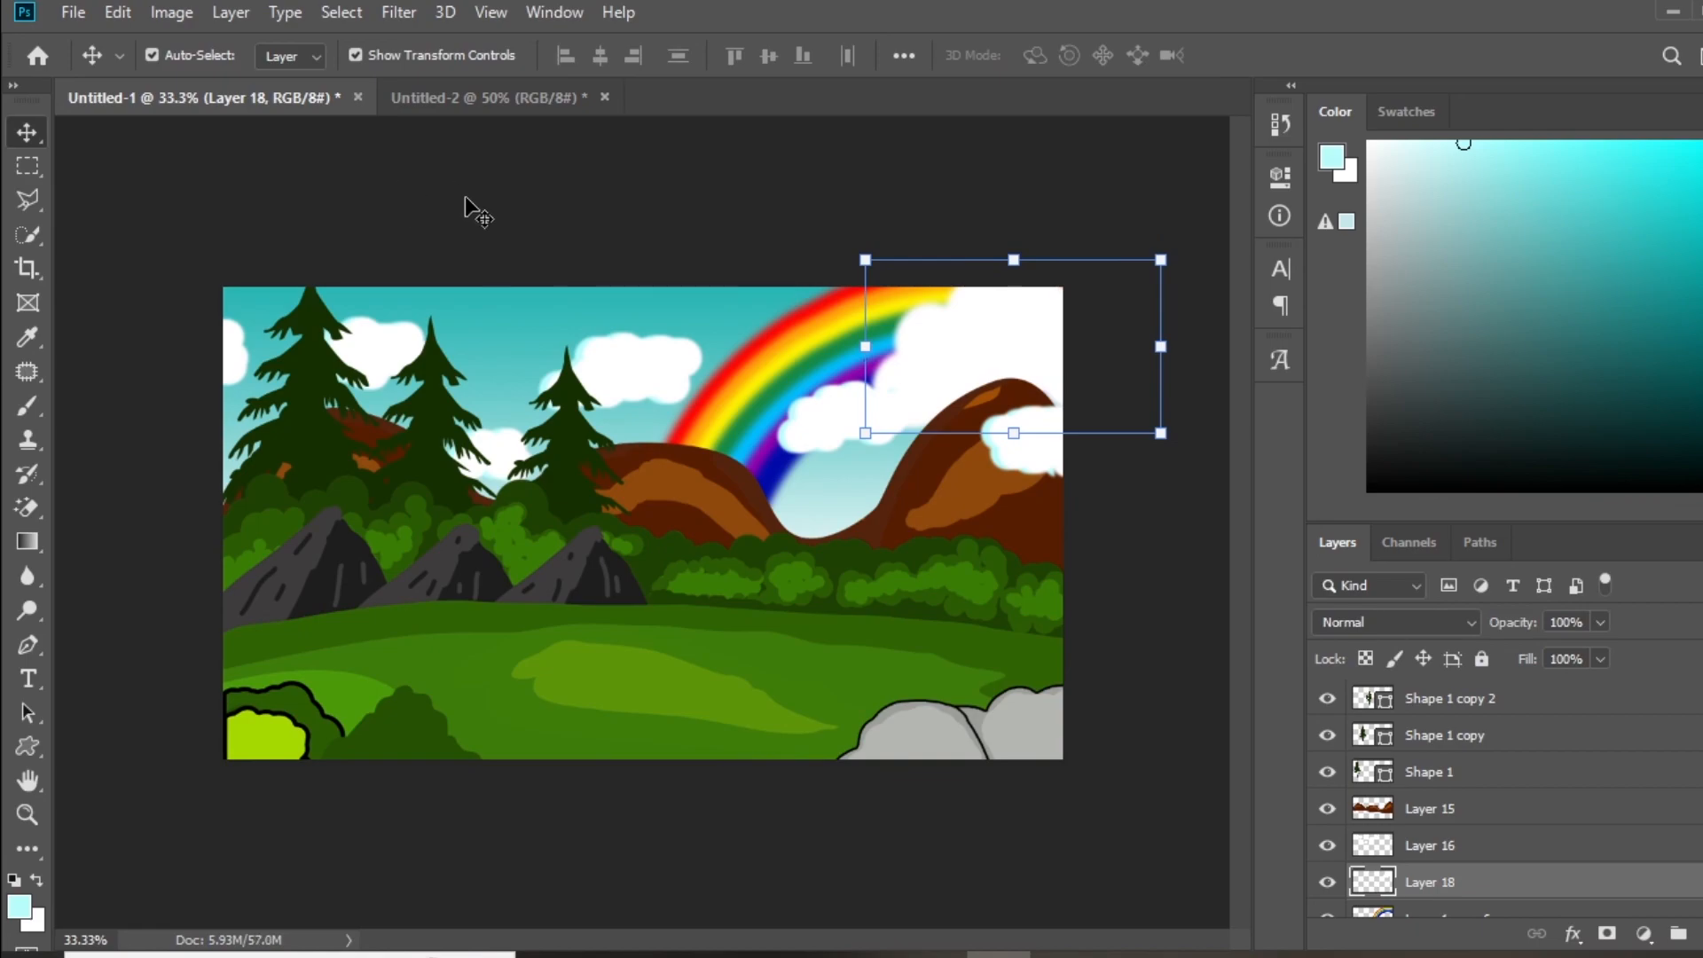